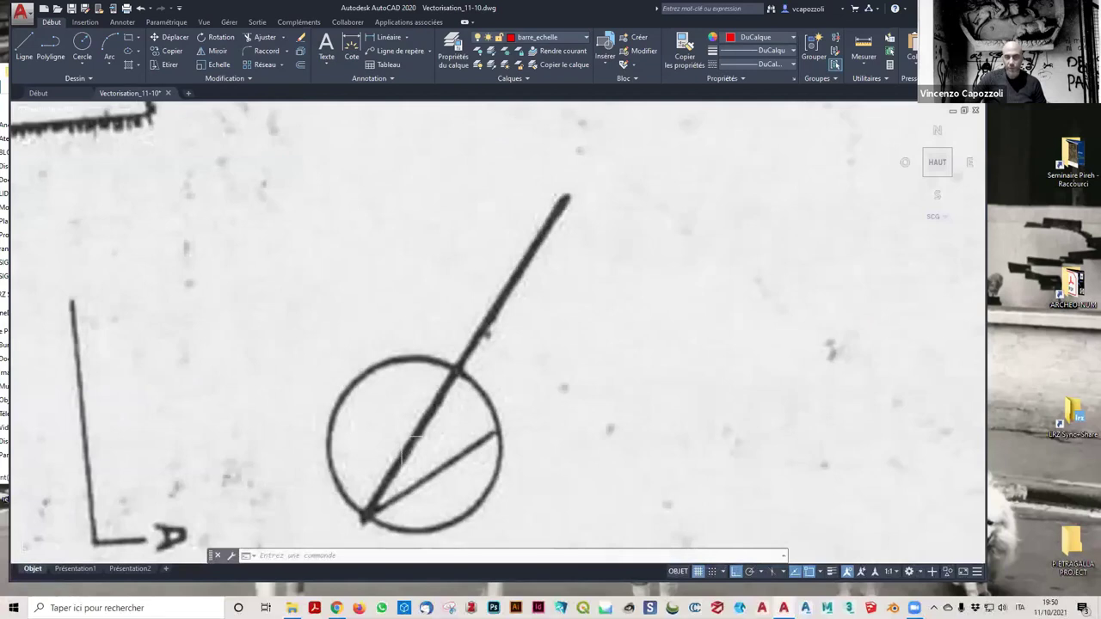
Step: Zoom out until the whole scanned excavation plan page fits in the drawing area
{"action": "scroll", "coordinate": [417, 443], "scroll_direction": "down", "scroll_amount": 8}
{"action": "scroll", "coordinate": [404, 434], "scroll_direction": "down", "scroll_amount": 3}
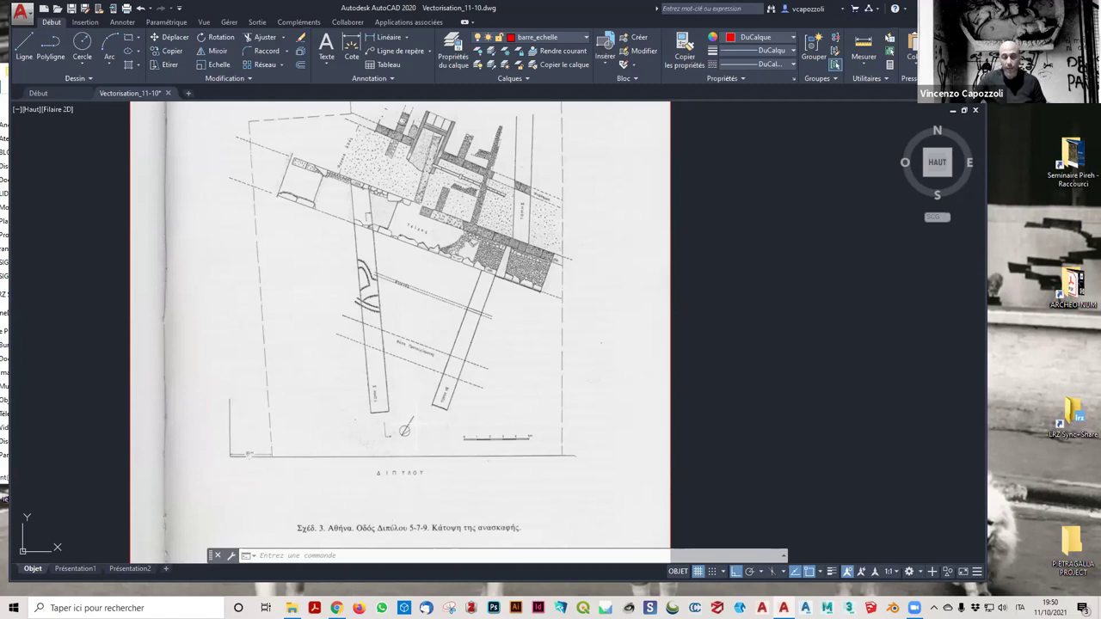
{"action": "scroll", "coordinate": [444, 441], "scroll_direction": "down", "scroll_amount": 5}
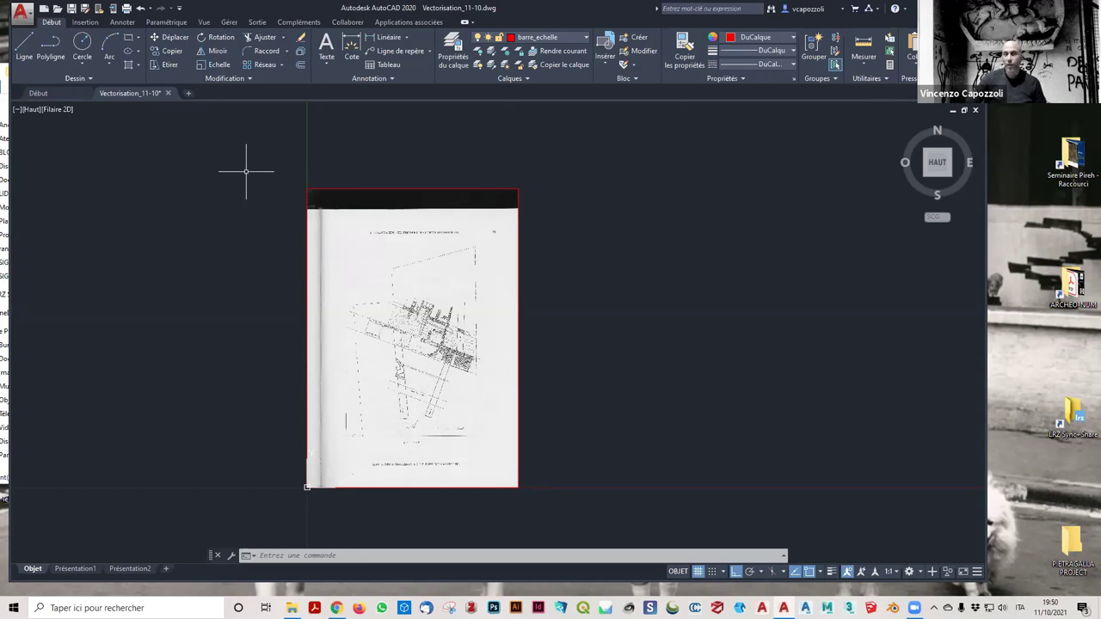
{"action": "left_click", "coordinate": [585, 38]}
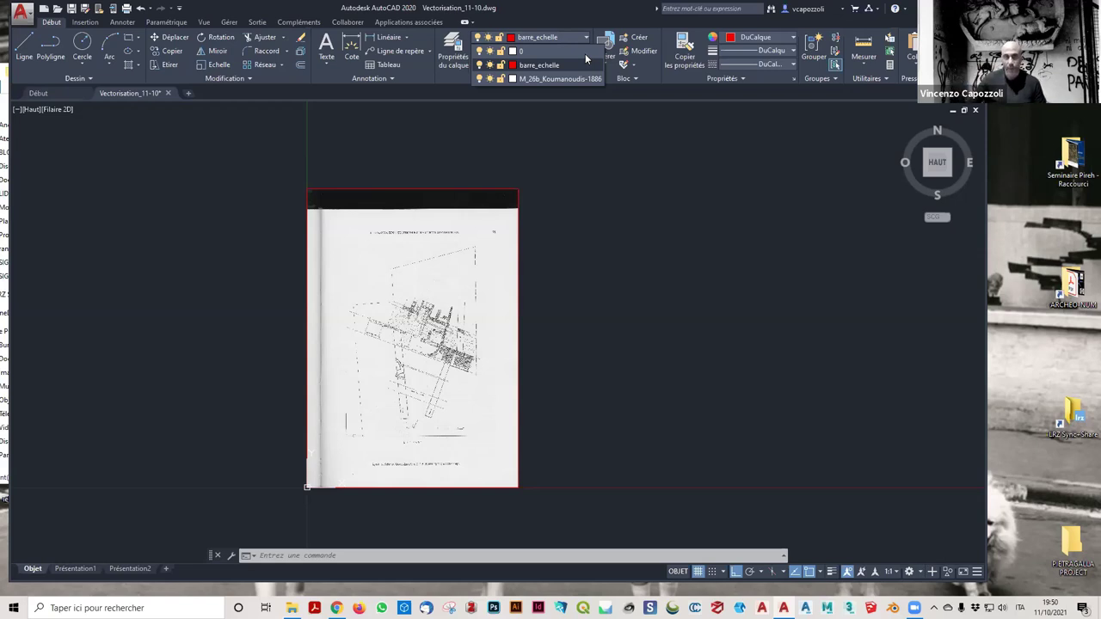
{"action": "left_click", "coordinate": [256, 153]}
{"action": "left_click", "coordinate": [561, 479]}
{"action": "left_click", "coordinate": [570, 508]}
{"action": "left_click", "coordinate": [576, 504]}
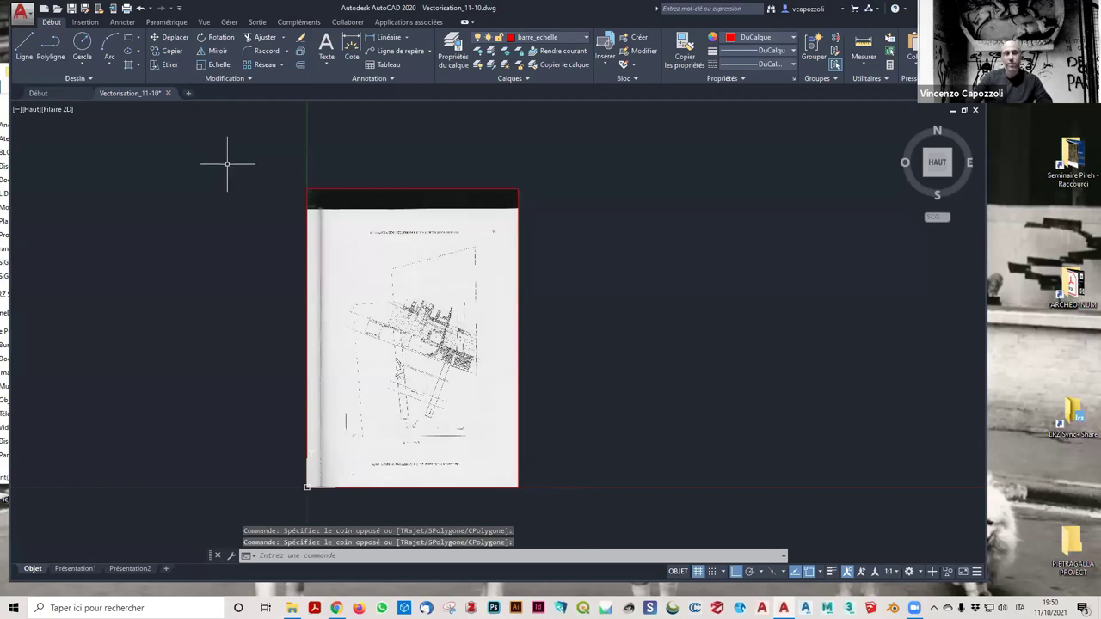
{"action": "mouse_move", "coordinate": [202, 167]}
{"action": "left_mouse_down"}
{"action": "mouse_move", "coordinate": [209, 394]}
{"action": "mouse_move", "coordinate": [551, 393]}
{"action": "left_mouse_up"}
{"action": "left_click", "coordinate": [615, 369]}
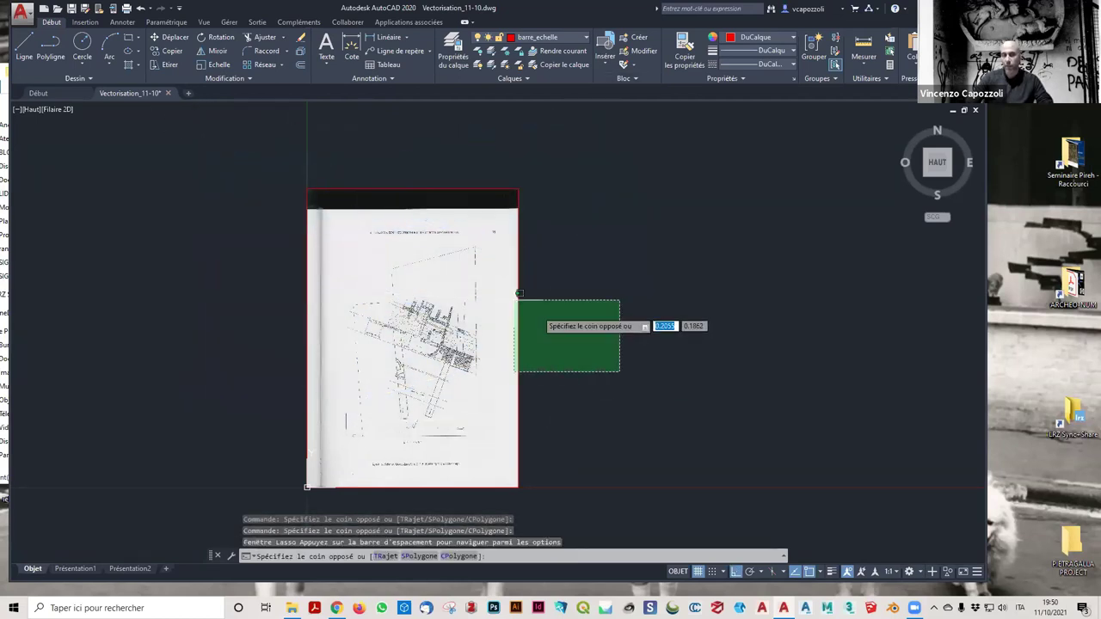
{"action": "key", "text": "Escape"}
{"action": "left_click", "coordinate": [236, 166]}
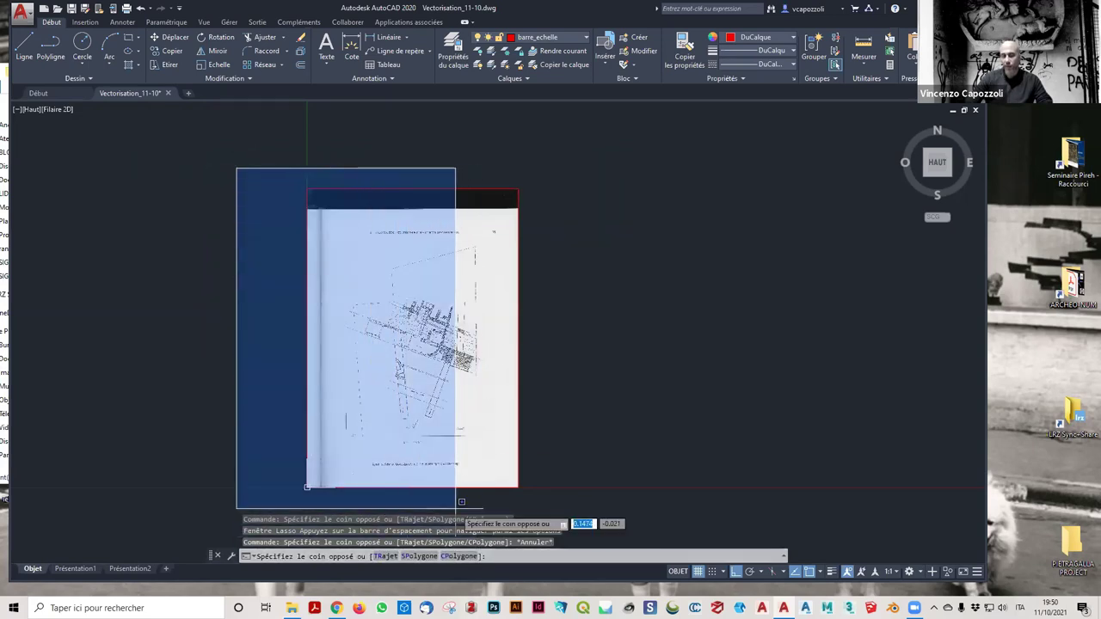
{"action": "left_click", "coordinate": [422, 500]}
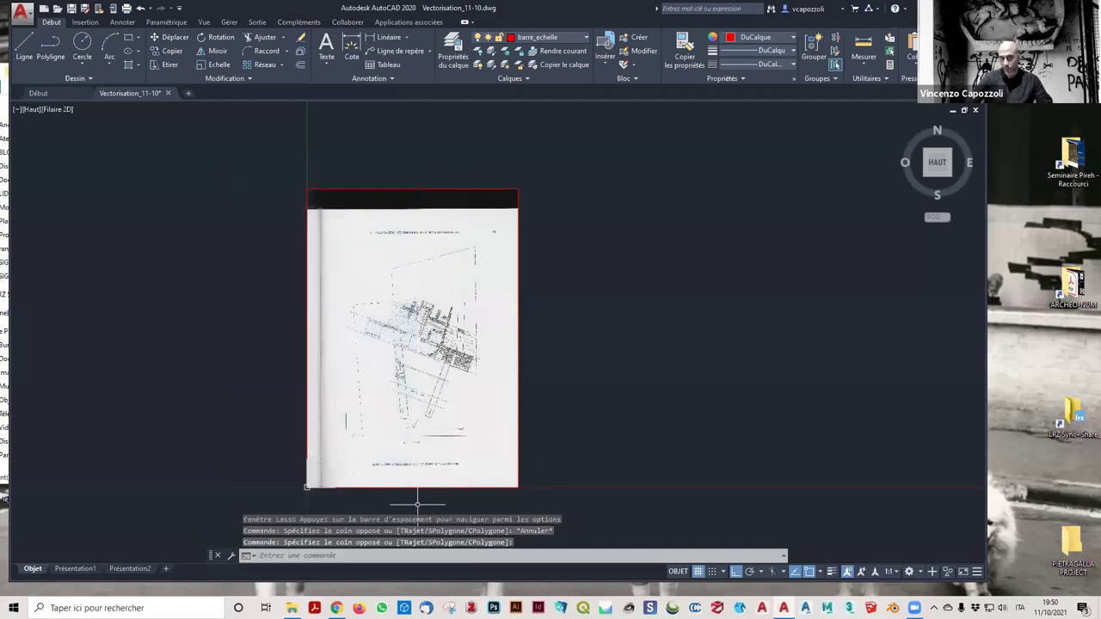
{"action": "left_click", "coordinate": [283, 167]}
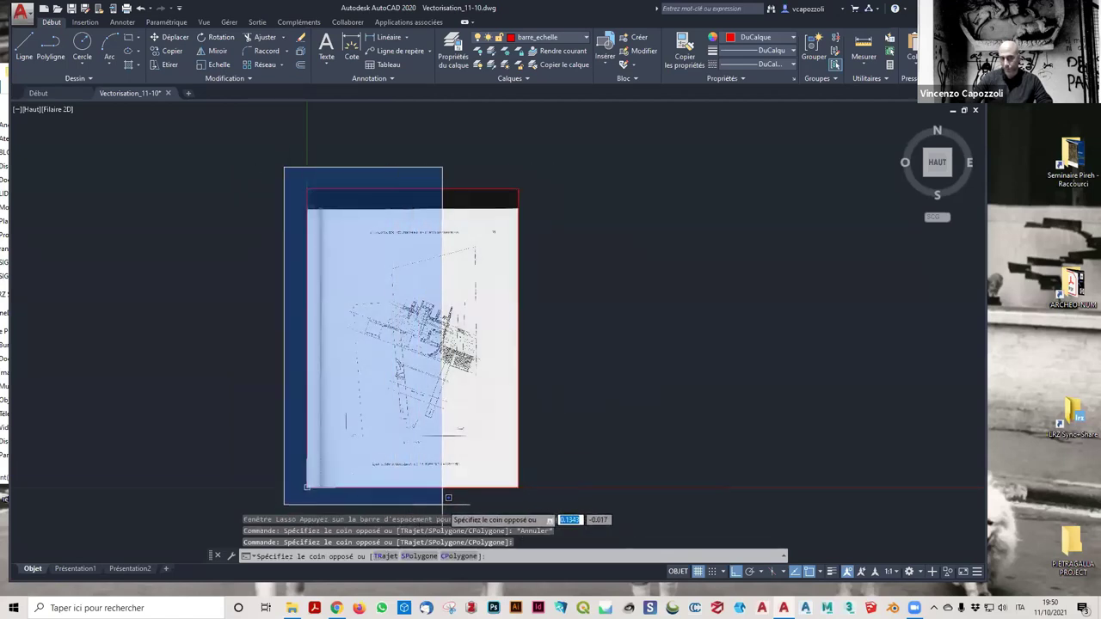
{"action": "left_click", "coordinate": [443, 507]}
{"action": "left_click", "coordinate": [293, 149]}
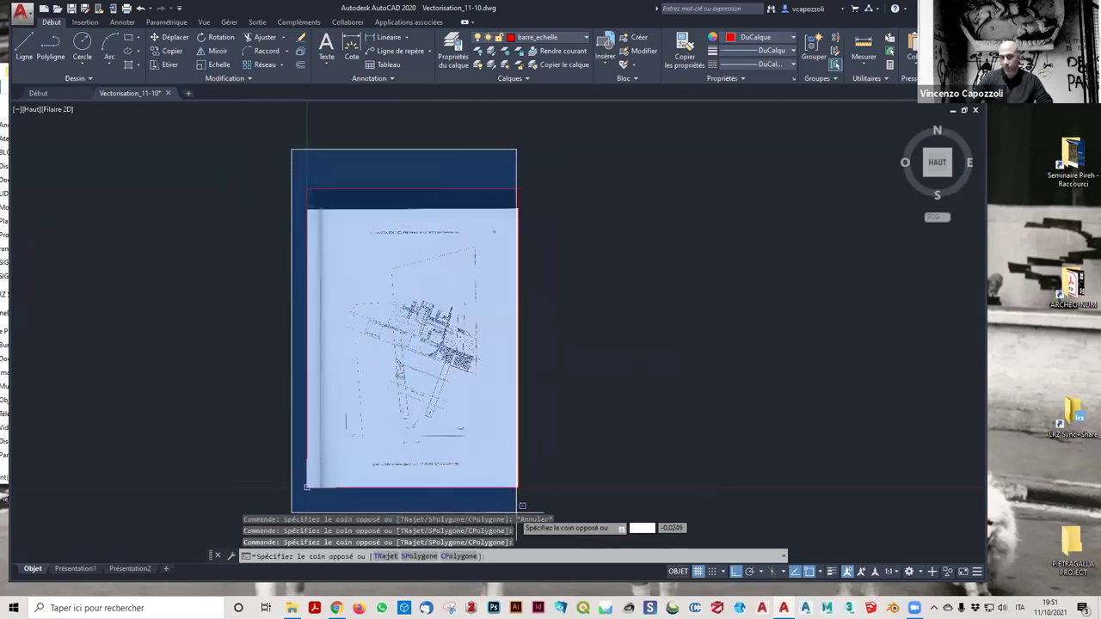
{"action": "left_click", "coordinate": [542, 502]}
{"action": "key", "text": "Escape"}
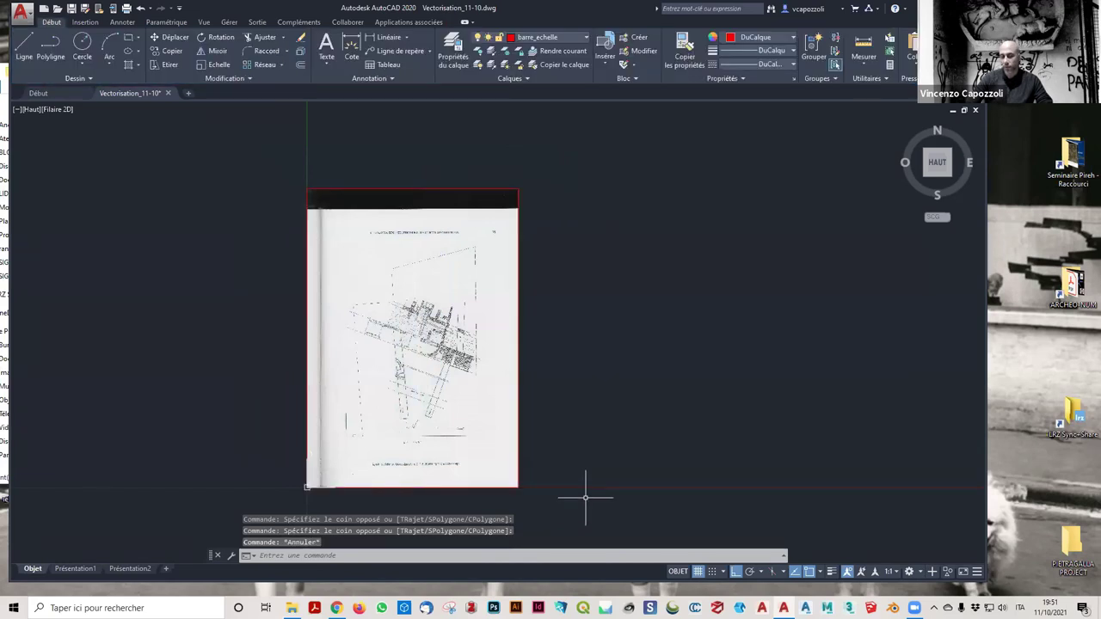
Step: Window-select the scanned plan image and move it onto layer M_26b_Koumanoudis-1886
{"action": "left_click", "coordinate": [584, 499]}
{"action": "left_click", "coordinate": [483, 443]}
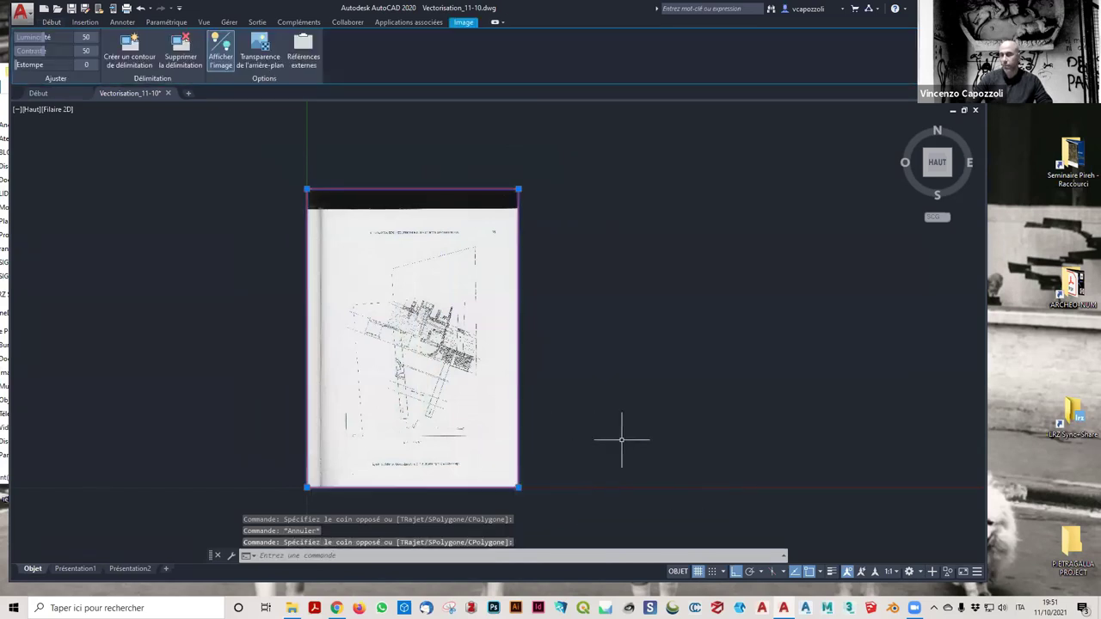
{"action": "key", "text": "Escape"}
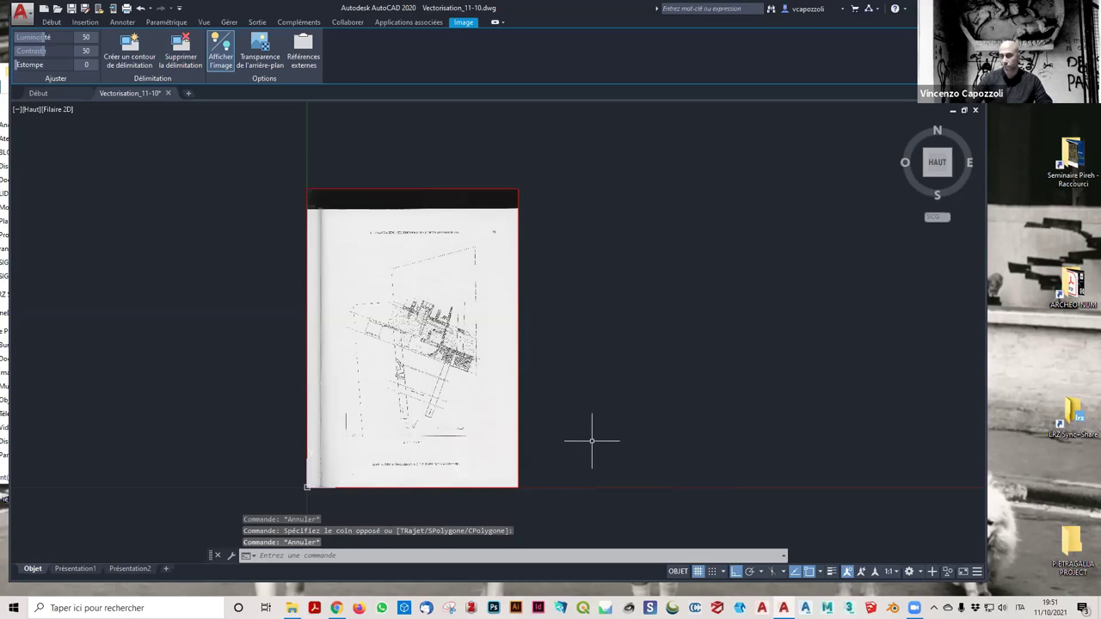
{"action": "middle_click_drag", "start_coordinate": [360, 348], "coordinate": [372, 305]}
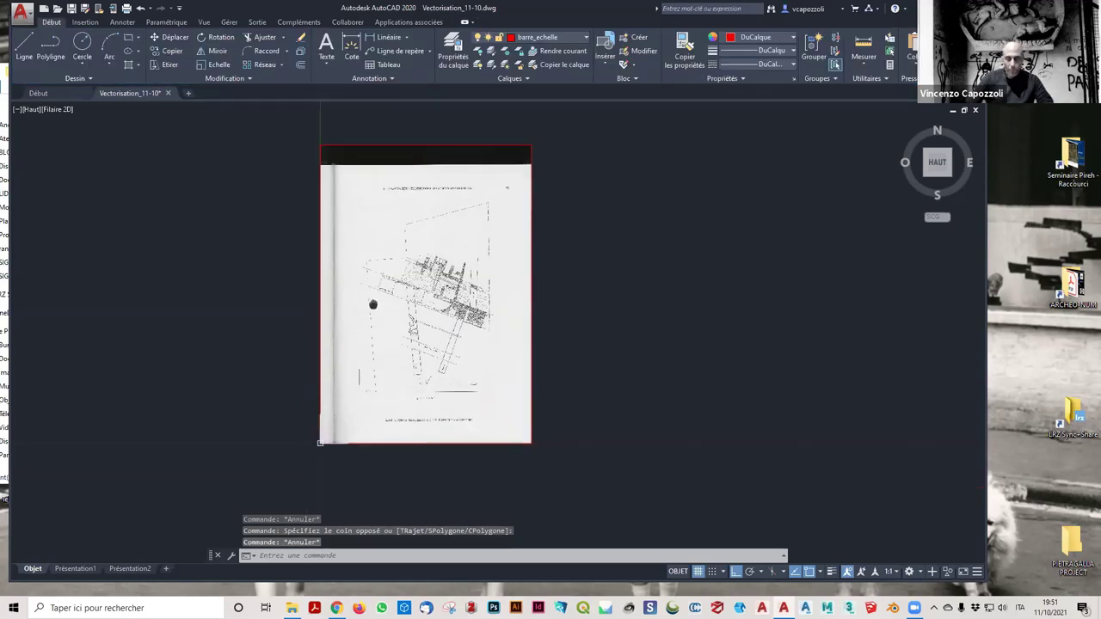
{"action": "left_click", "coordinate": [302, 113]}
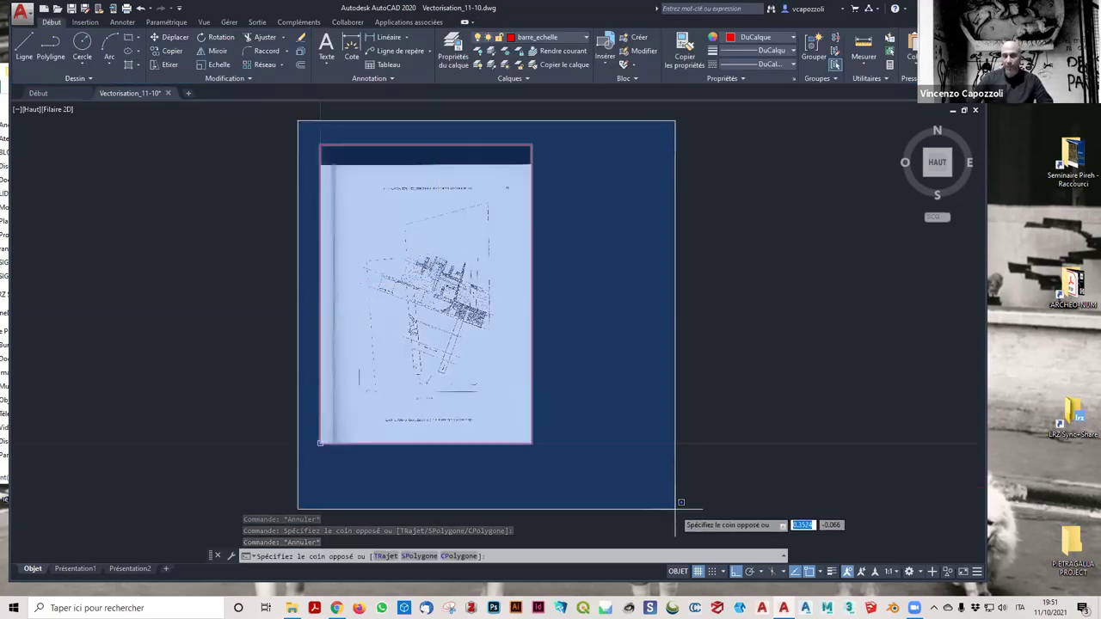
{"action": "left_click", "coordinate": [679, 516]}
{"action": "left_click", "coordinate": [54, 22]}
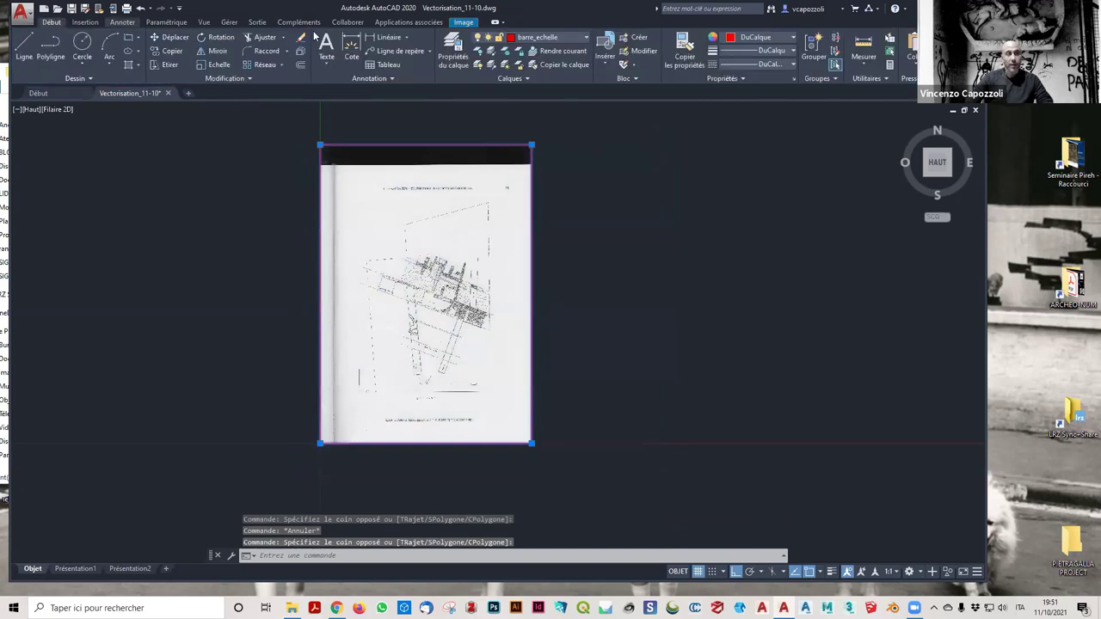
{"action": "left_click", "coordinate": [521, 38]}
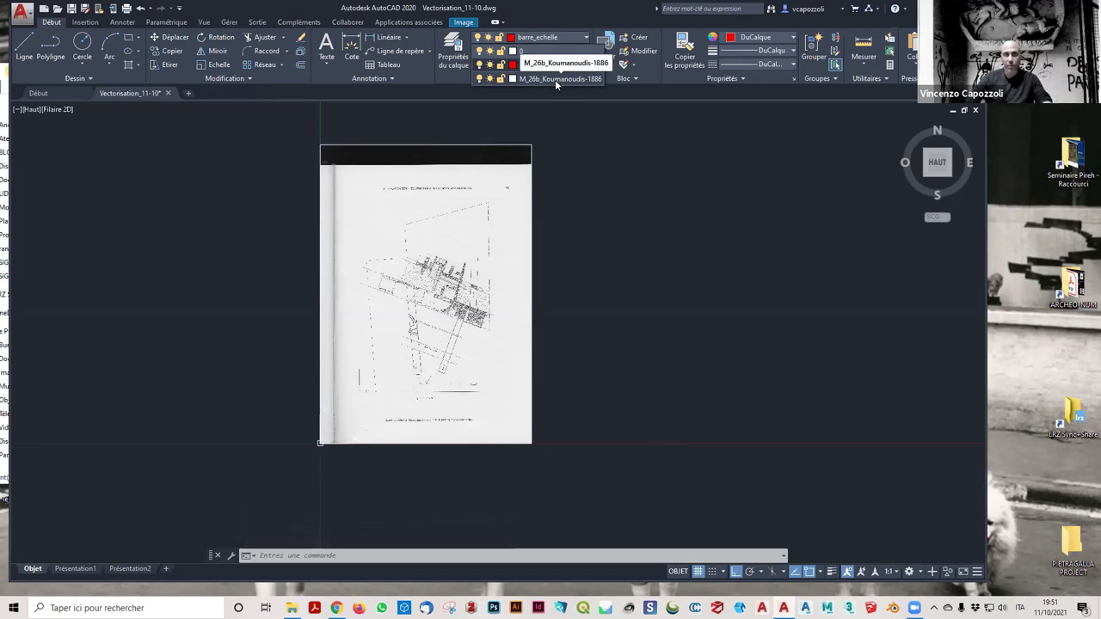
{"action": "left_click", "coordinate": [554, 79]}
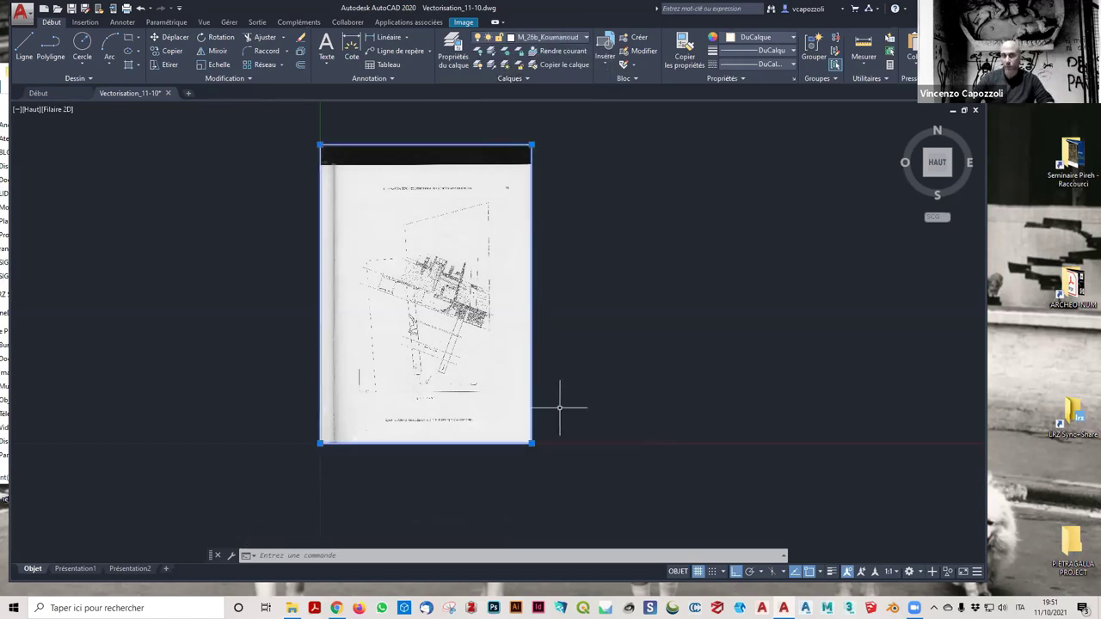
{"action": "middle_click_drag", "start_coordinate": [578, 382], "coordinate": [591, 371]}
Step: Draw a vertical tick line at the 0 end of the plan's scale bar
{"action": "left_click", "coordinate": [588, 362]}
{"action": "key", "text": "Escape"}
{"action": "scroll", "coordinate": [580, 361], "scroll_direction": "up", "scroll_amount": 4}
{"action": "scroll", "coordinate": [536, 335], "scroll_direction": "down", "scroll_amount": 4}
{"action": "scroll", "coordinate": [507, 353], "scroll_direction": "up", "scroll_amount": 5}
{"action": "scroll", "coordinate": [548, 327], "scroll_direction": "up", "scroll_amount": 3}
{"action": "scroll", "coordinate": [511, 348], "scroll_direction": "up", "scroll_amount": 5}
{"action": "scroll", "coordinate": [453, 398], "scroll_direction": "down", "scroll_amount": 3}
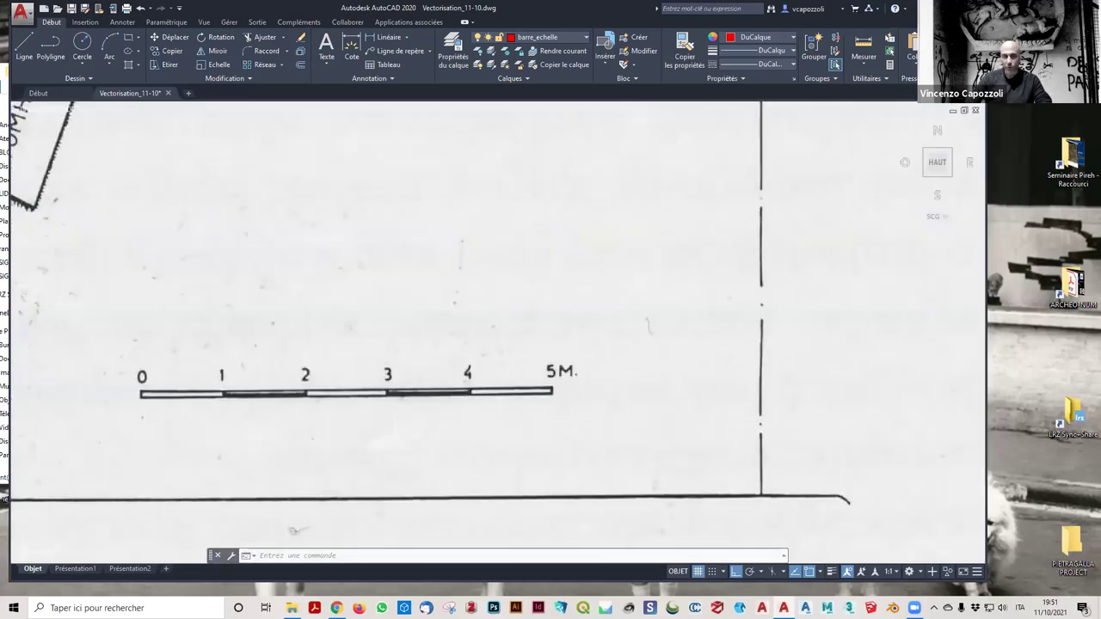
{"action": "left_click", "coordinate": [21, 44]}
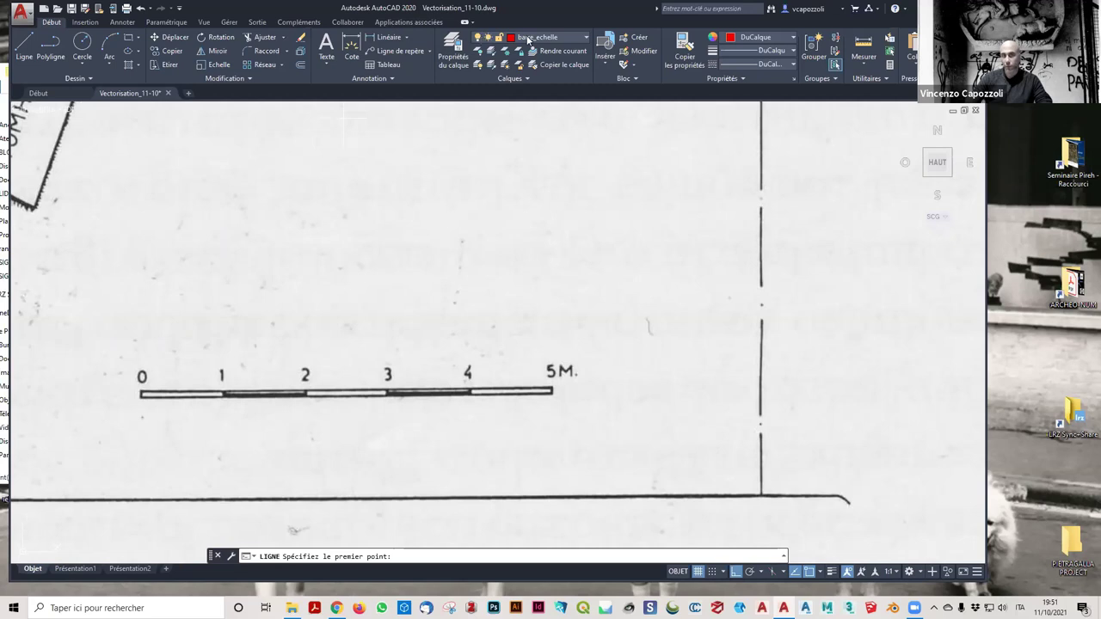
{"action": "scroll", "coordinate": [120, 382], "scroll_direction": "up", "scroll_amount": 5}
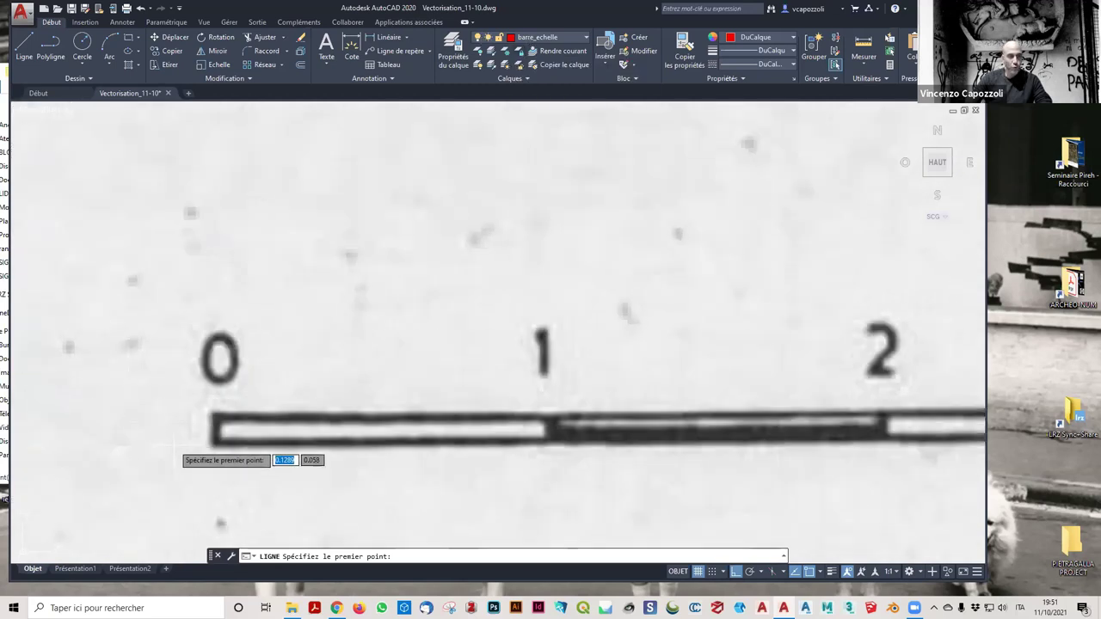
{"action": "scroll", "coordinate": [185, 445], "scroll_direction": "up", "scroll_amount": 5}
{"action": "scroll", "coordinate": [273, 344], "scroll_direction": "down", "scroll_amount": 2}
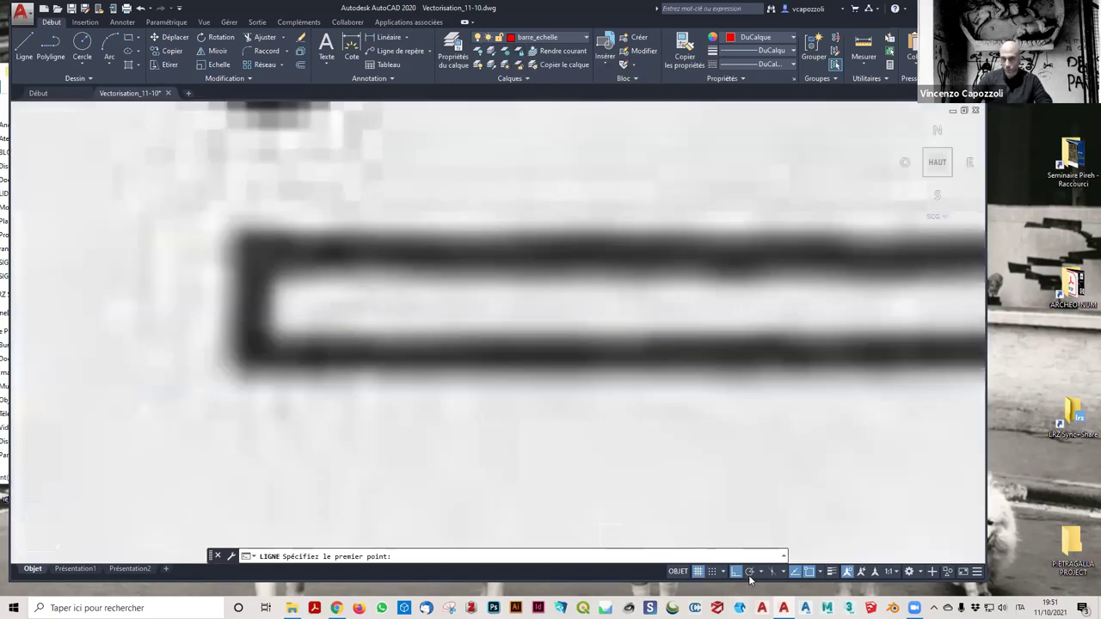
{"action": "scroll", "coordinate": [258, 245], "scroll_direction": "up", "scroll_amount": 3}
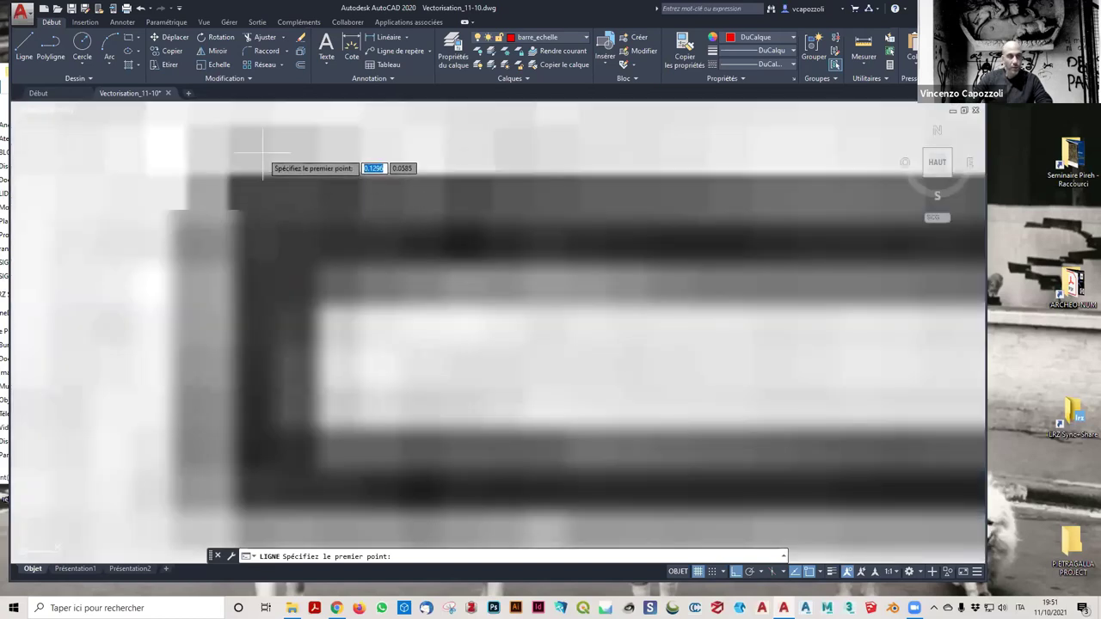
{"action": "left_click", "coordinate": [262, 155]}
{"action": "left_click", "coordinate": [234, 482]}
{"action": "key", "text": "Escape"}
Step: Draw a matching vertical tick line at the scale bar's 5M end
{"action": "scroll", "coordinate": [215, 335], "scroll_direction": "down", "scroll_amount": 5}
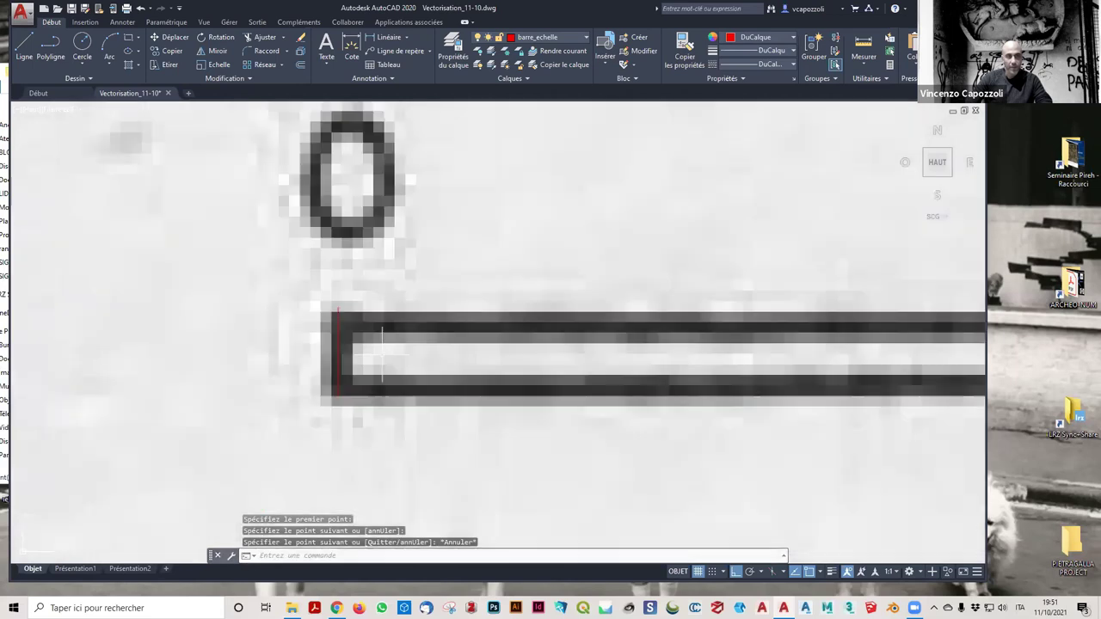
{"action": "scroll", "coordinate": [334, 327], "scroll_direction": "down", "scroll_amount": 8}
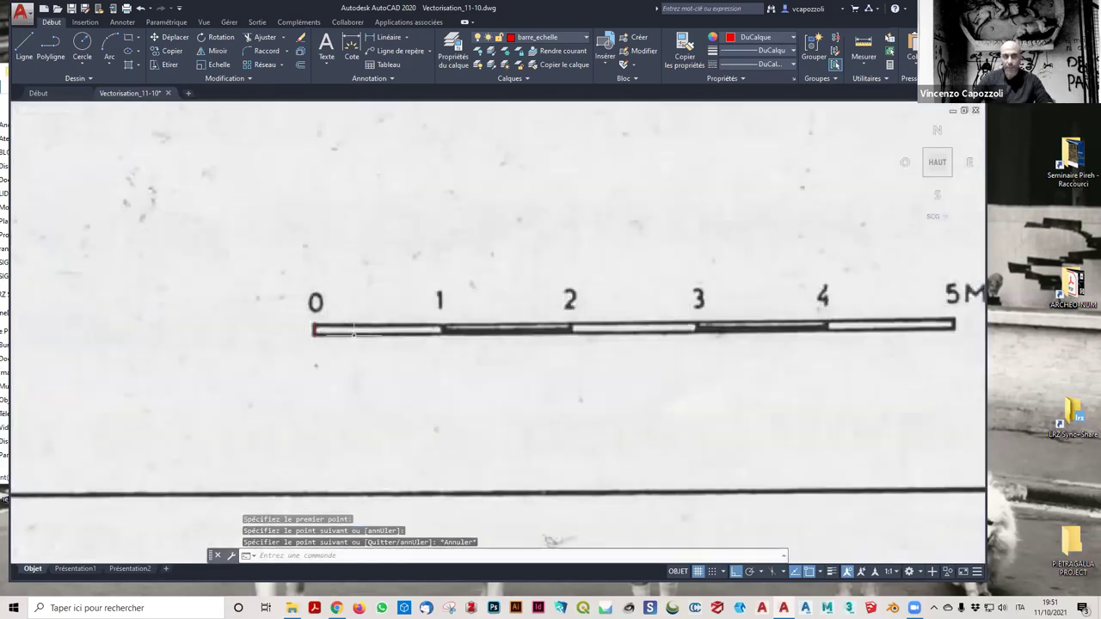
{"action": "middle_click_drag", "start_coordinate": [554, 546], "coordinate": [198, 477]}
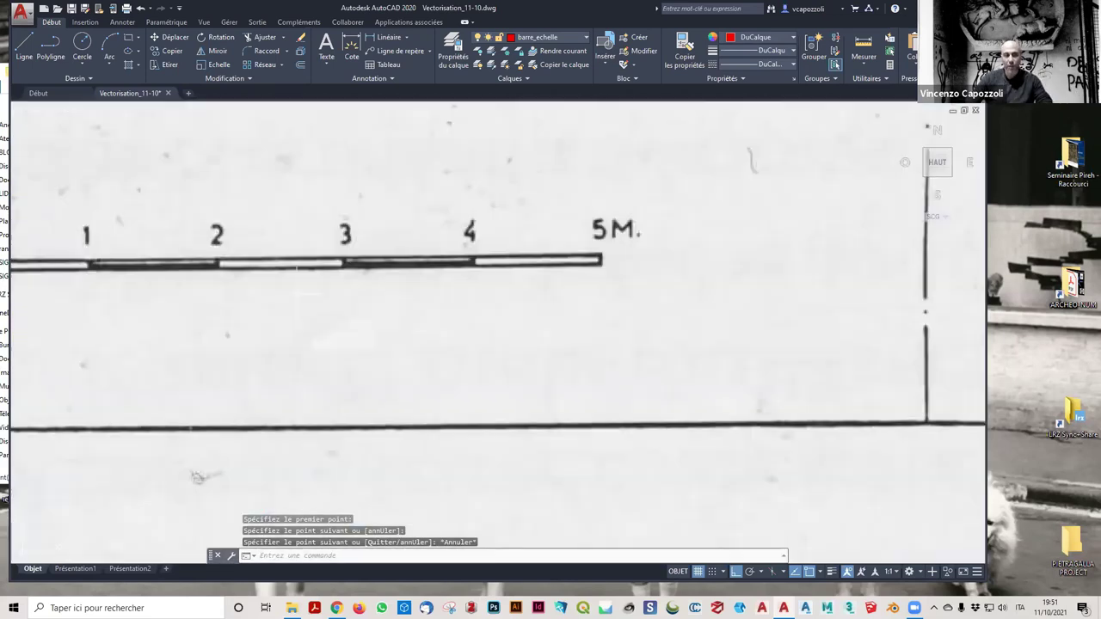
{"action": "left_click", "coordinate": [24, 47]}
{"action": "scroll", "coordinate": [577, 256], "scroll_direction": "up", "scroll_amount": 5}
{"action": "scroll", "coordinate": [551, 301], "scroll_direction": "up", "scroll_amount": 3}
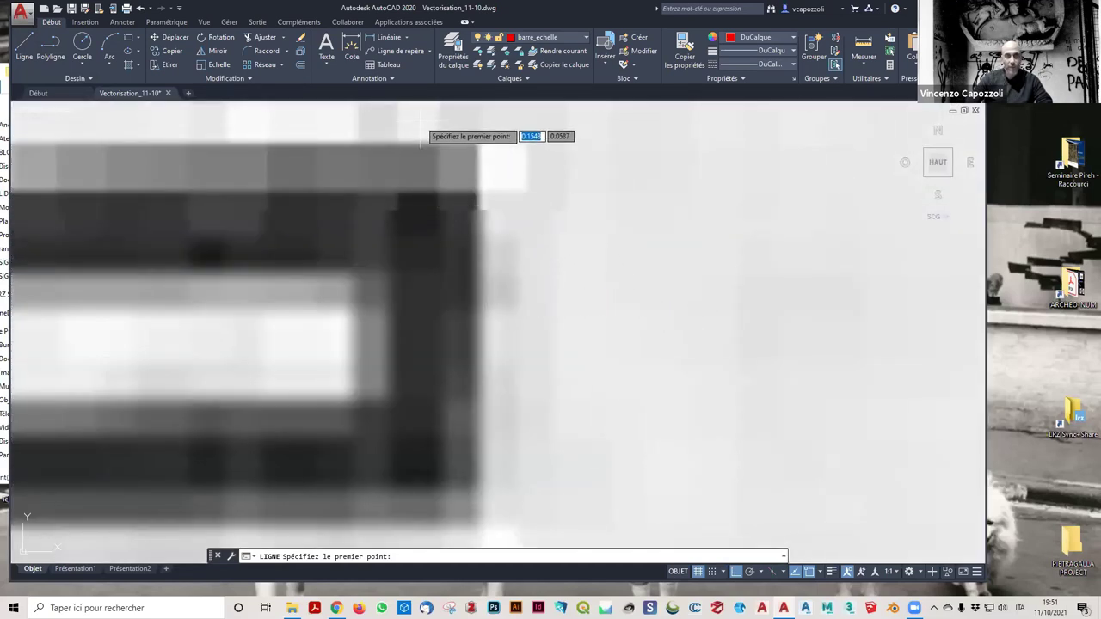
{"action": "left_click", "coordinate": [420, 121]}
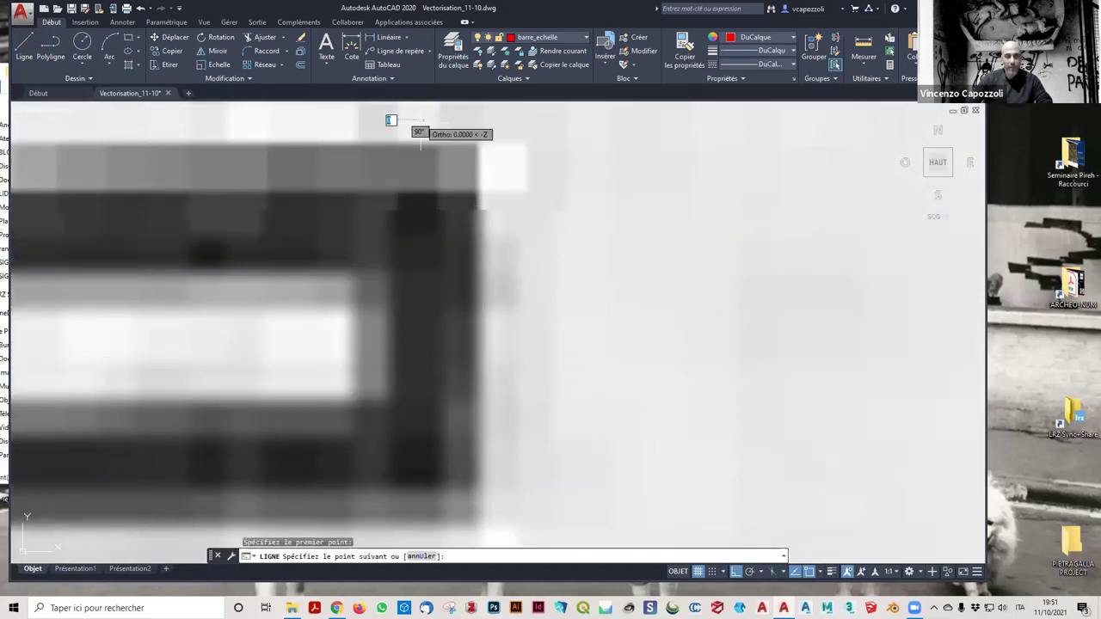
{"action": "left_click", "coordinate": [407, 512]}
{"action": "key", "text": "Escape"}
Step: Trace a line along the scale bar from its 0 end to its 5M end
{"action": "scroll", "coordinate": [503, 426], "scroll_direction": "down", "scroll_amount": 5}
{"action": "scroll", "coordinate": [510, 426], "scroll_direction": "down", "scroll_amount": 4}
{"action": "mouse_move", "coordinate": [510, 426]}
{"action": "middle_mouse_down"}
{"action": "mouse_move", "coordinate": [571, 426]}
{"action": "mouse_move", "coordinate": [571, 403]}
{"action": "middle_mouse_up"}
{"action": "scroll", "coordinate": [517, 426], "scroll_direction": "down", "scroll_amount": 2}
{"action": "left_click", "coordinate": [24, 47]}
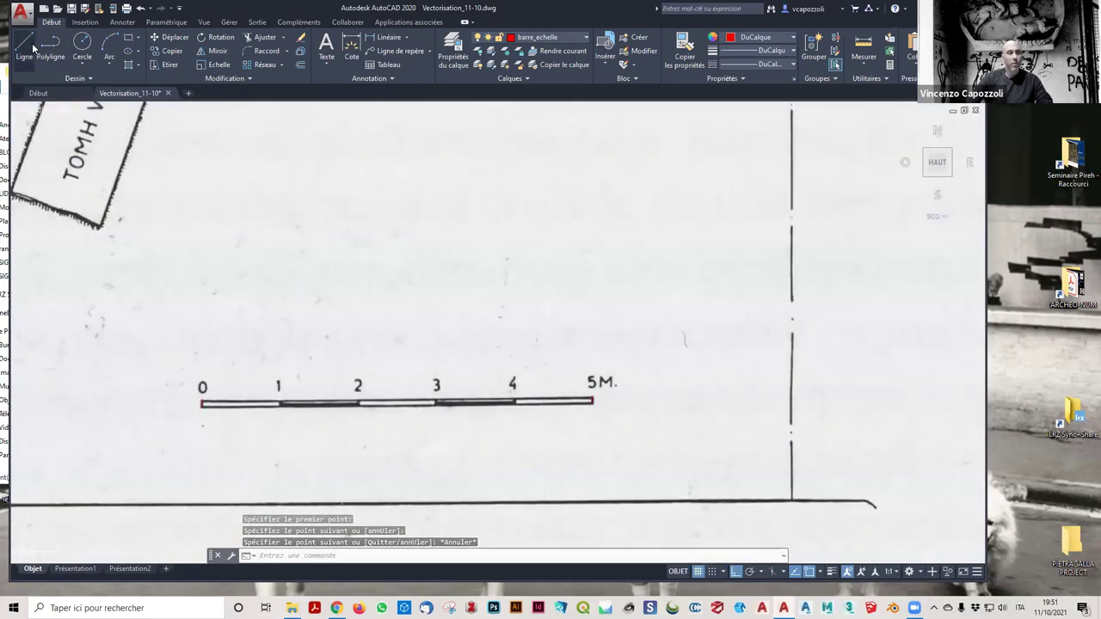
{"action": "scroll", "coordinate": [191, 411], "scroll_direction": "up", "scroll_amount": 3}
{"action": "scroll", "coordinate": [190, 406], "scroll_direction": "up", "scroll_amount": 5}
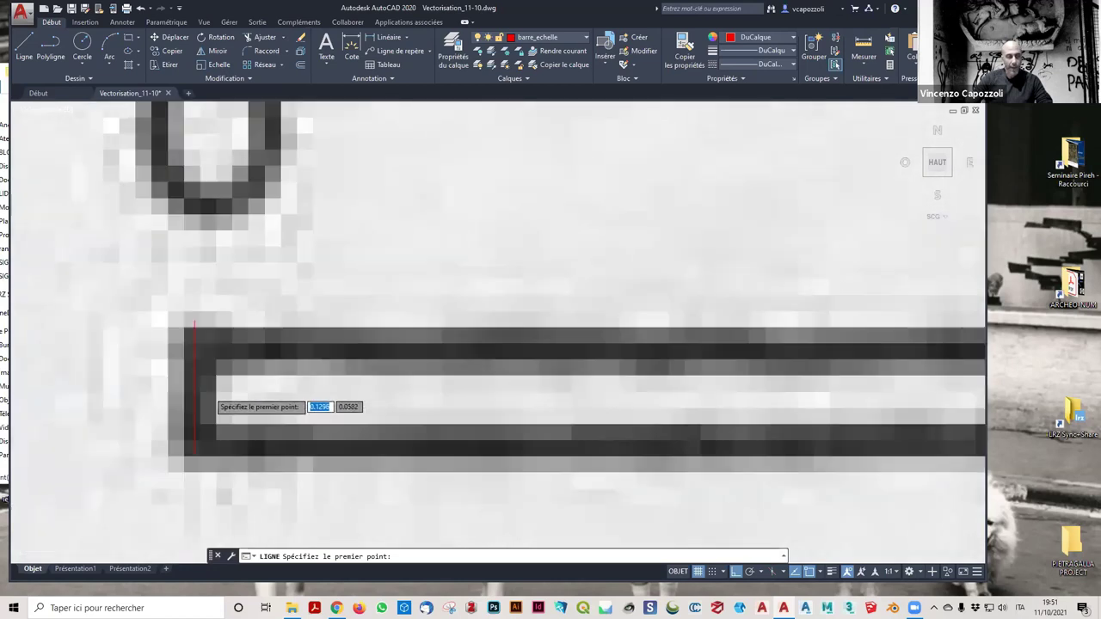
{"action": "scroll", "coordinate": [187, 400], "scroll_direction": "up", "scroll_amount": 2}
{"action": "left_click", "coordinate": [184, 385]}
{"action": "scroll", "coordinate": [345, 373], "scroll_direction": "down", "scroll_amount": 5}
{"action": "scroll", "coordinate": [295, 381], "scroll_direction": "up", "scroll_amount": 4}
{"action": "scroll", "coordinate": [387, 362], "scroll_direction": "up", "scroll_amount": 3}
{"action": "scroll", "coordinate": [464, 353], "scroll_direction": "up", "scroll_amount": 5}
{"action": "scroll", "coordinate": [594, 327], "scroll_direction": "down", "scroll_amount": 5}
{"action": "scroll", "coordinate": [600, 327], "scroll_direction": "up", "scroll_amount": 4}
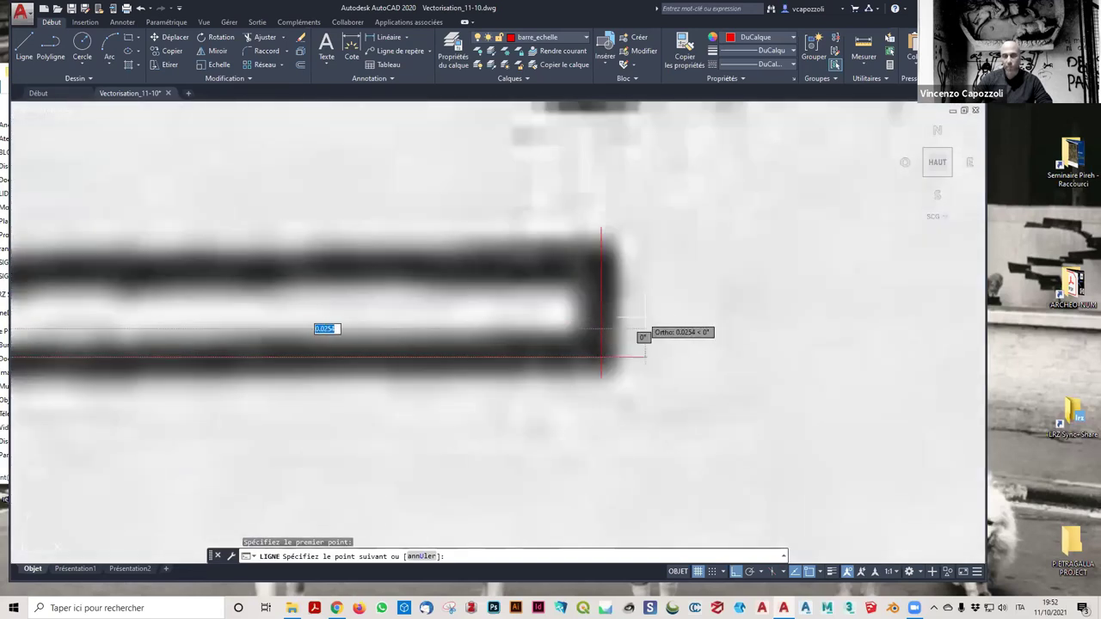
{"action": "scroll", "coordinate": [594, 355], "scroll_direction": "down", "scroll_amount": 5}
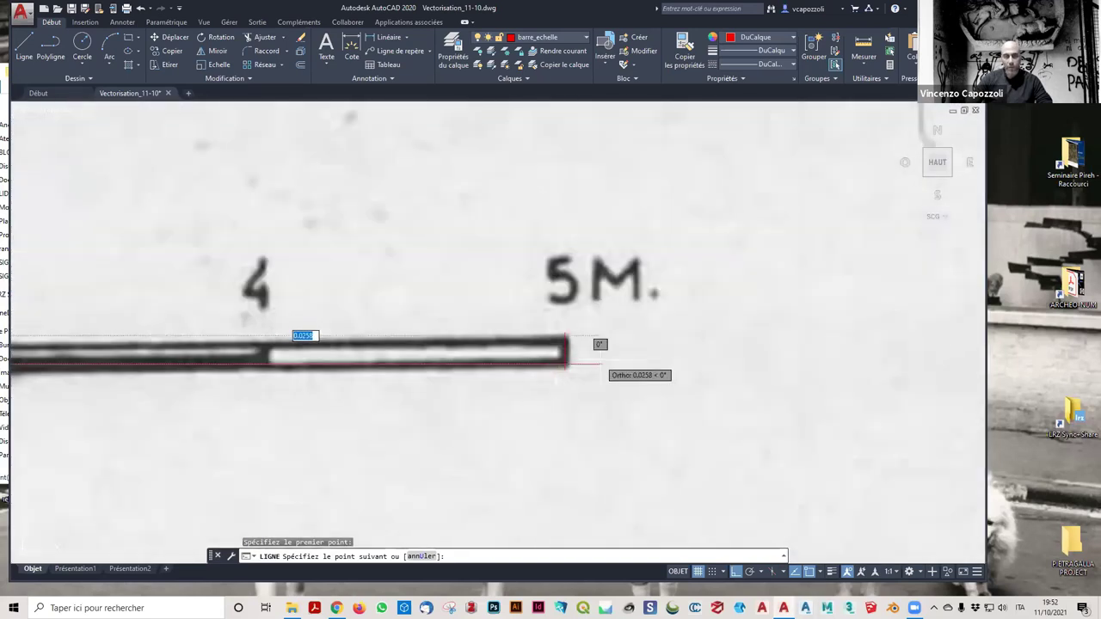
{"action": "scroll", "coordinate": [590, 359], "scroll_direction": "down", "scroll_amount": 5}
{"action": "scroll", "coordinate": [444, 368], "scroll_direction": "up", "scroll_amount": 5}
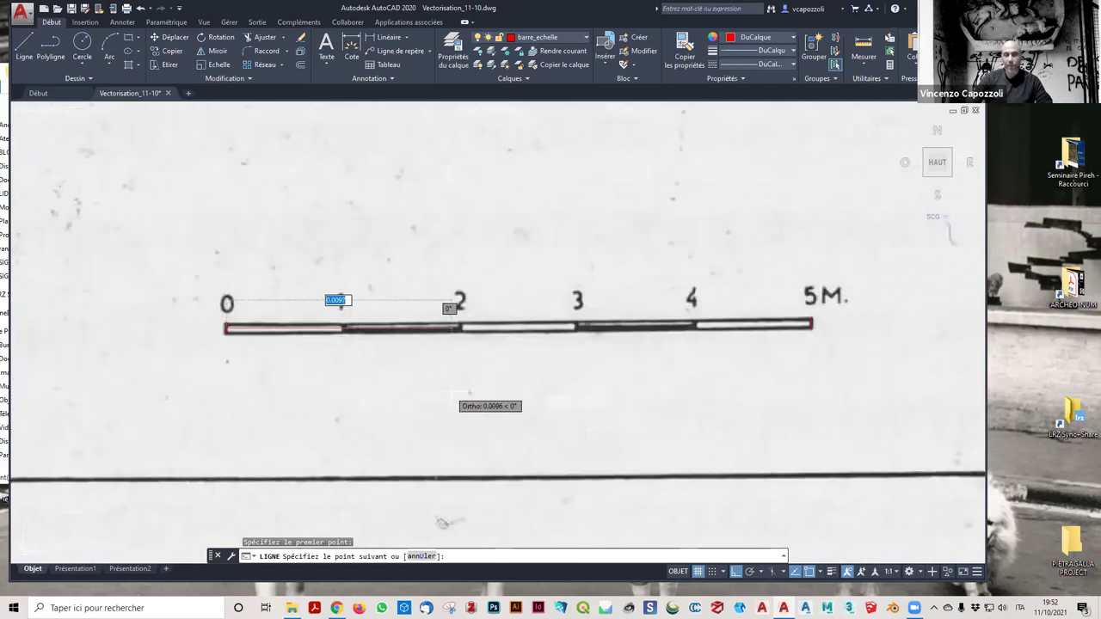
{"action": "scroll", "coordinate": [404, 329], "scroll_direction": "down", "scroll_amount": 2}
{"action": "scroll", "coordinate": [515, 329], "scroll_direction": "up", "scroll_amount": 2}
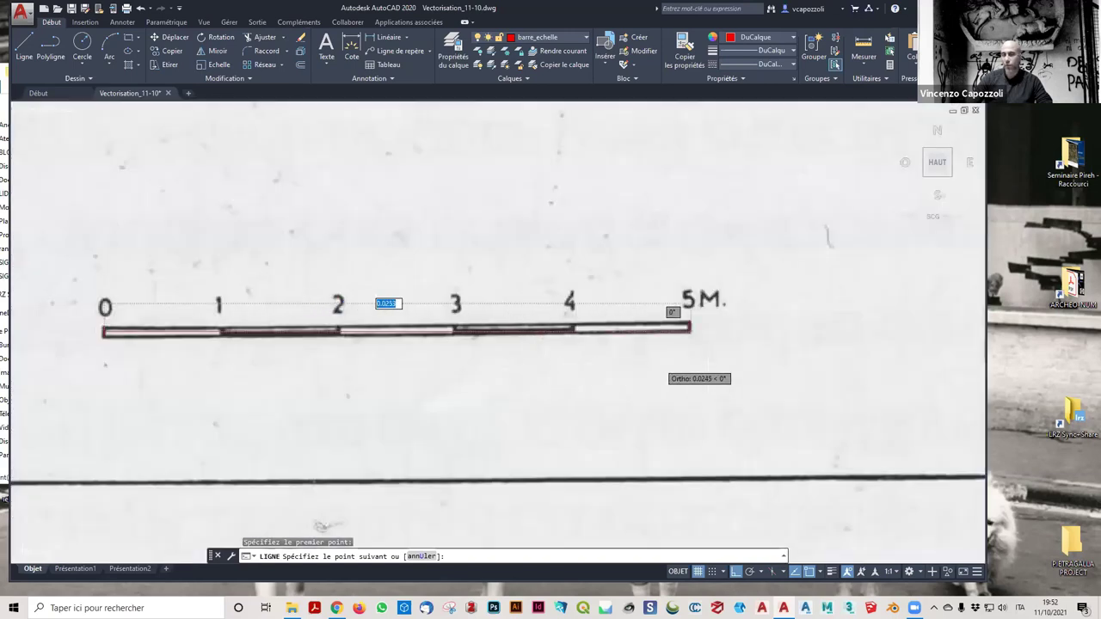
{"action": "scroll", "coordinate": [688, 328], "scroll_direction": "up", "scroll_amount": 3}
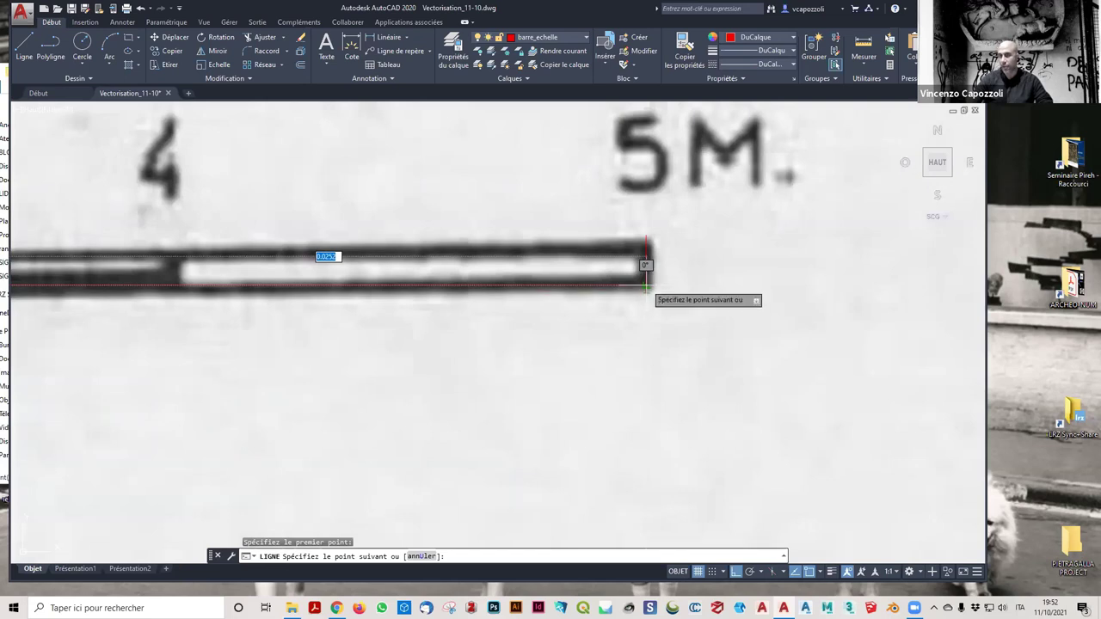
{"action": "left_click", "coordinate": [646, 284]}
{"action": "key", "text": "Escape"}
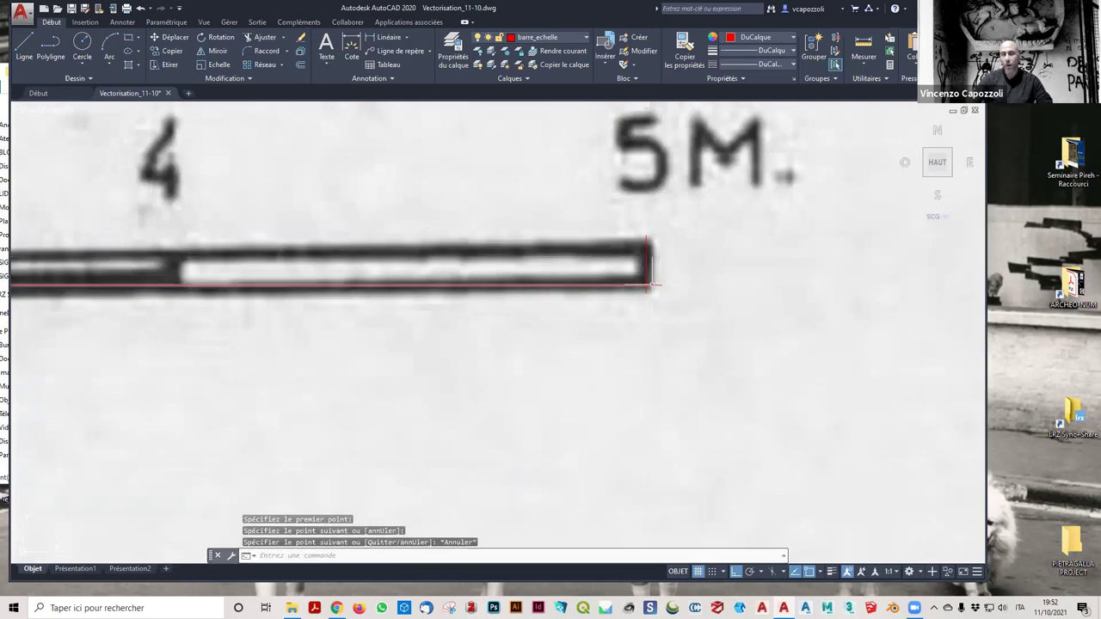
{"action": "scroll", "coordinate": [678, 309], "scroll_direction": "down", "scroll_amount": 5}
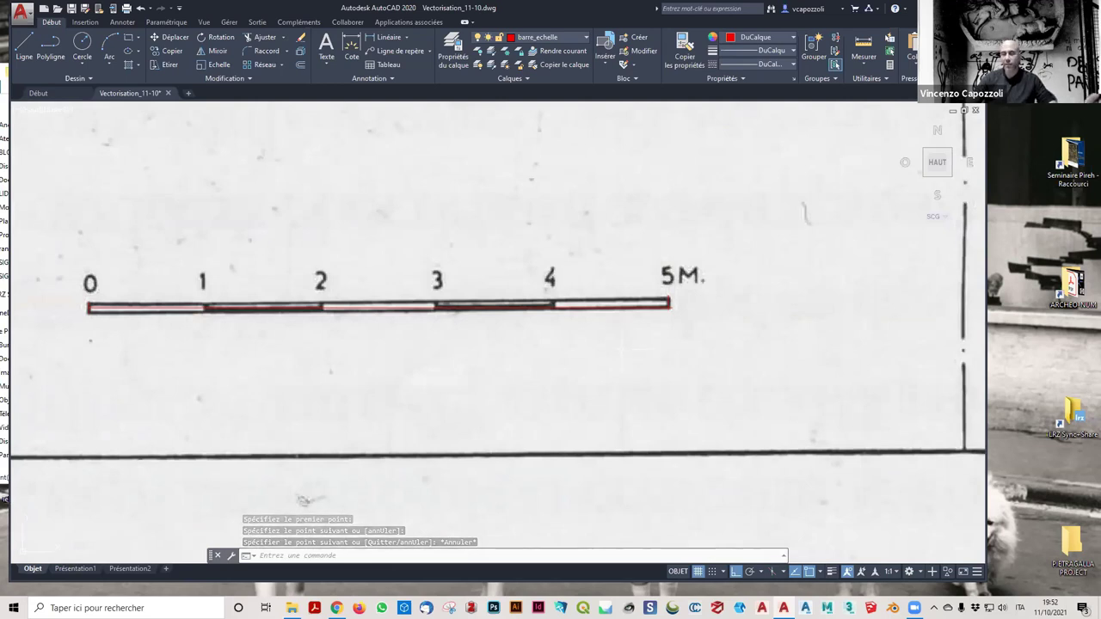
{"action": "scroll", "coordinate": [607, 341], "scroll_direction": "down", "scroll_amount": 10}
Step: Window-select the scanned plan image together with the traced scale-bar line
{"action": "scroll", "coordinate": [607, 341], "scroll_direction": "down", "scroll_amount": 5}
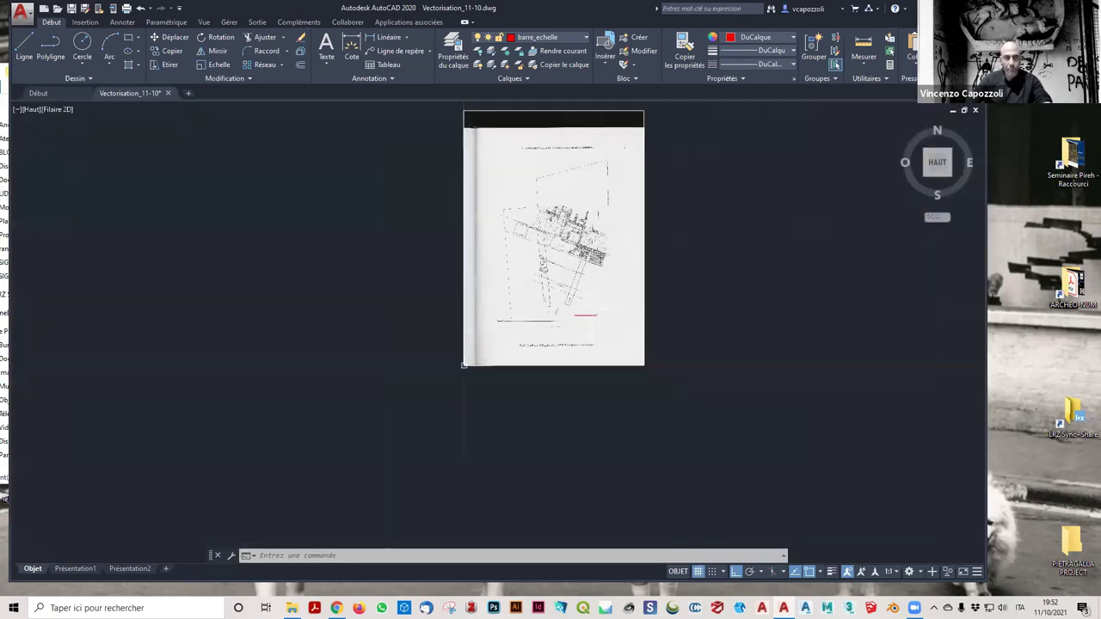
{"action": "left_click", "coordinate": [367, 136]}
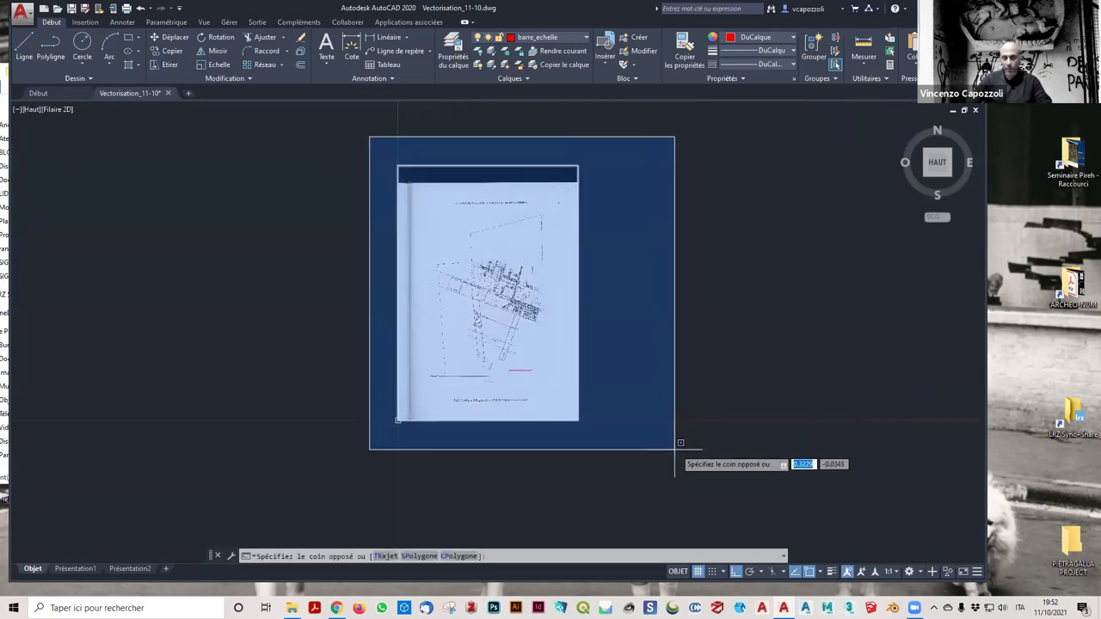
{"action": "left_click", "coordinate": [598, 452]}
{"action": "scroll", "coordinate": [568, 375], "scroll_direction": "up", "scroll_amount": 4}
{"action": "scroll", "coordinate": [469, 306], "scroll_direction": "up", "scroll_amount": 7}
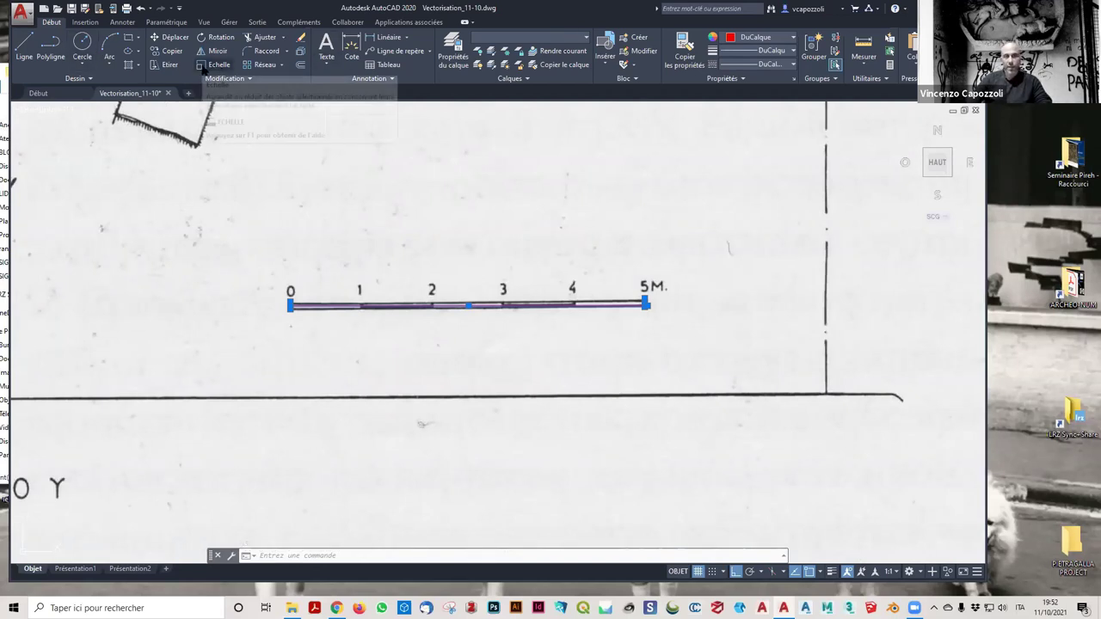
Step: Scale them by reference from the image's lower-right corner so the 0–5M bar becomes 5 units
{"action": "left_click", "coordinate": [207, 69]}
{"action": "scroll", "coordinate": [270, 394], "scroll_direction": "down", "scroll_amount": 2}
{"action": "scroll", "coordinate": [271, 396], "scroll_direction": "down", "scroll_amount": 5}
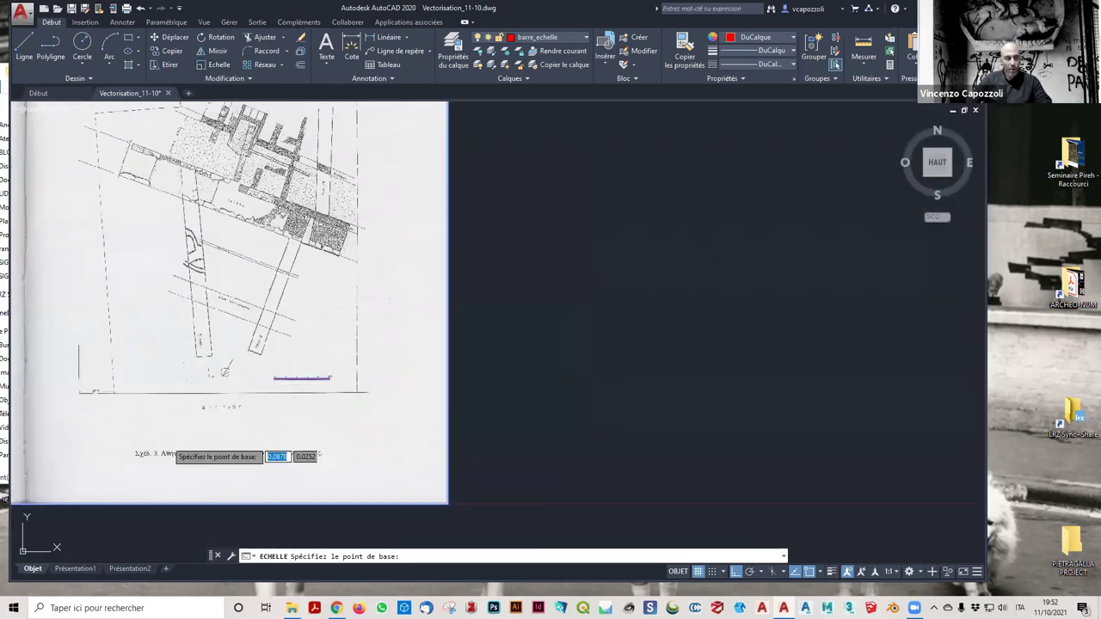
{"action": "scroll", "coordinate": [257, 396], "scroll_direction": "up", "scroll_amount": 1}
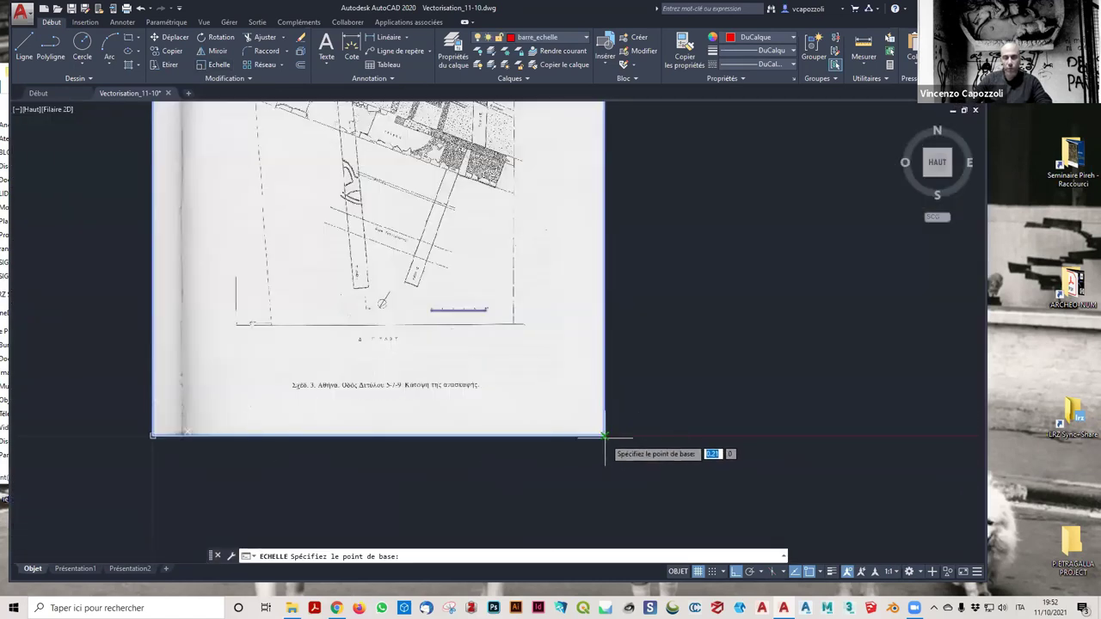
{"action": "left_click", "coordinate": [605, 435]}
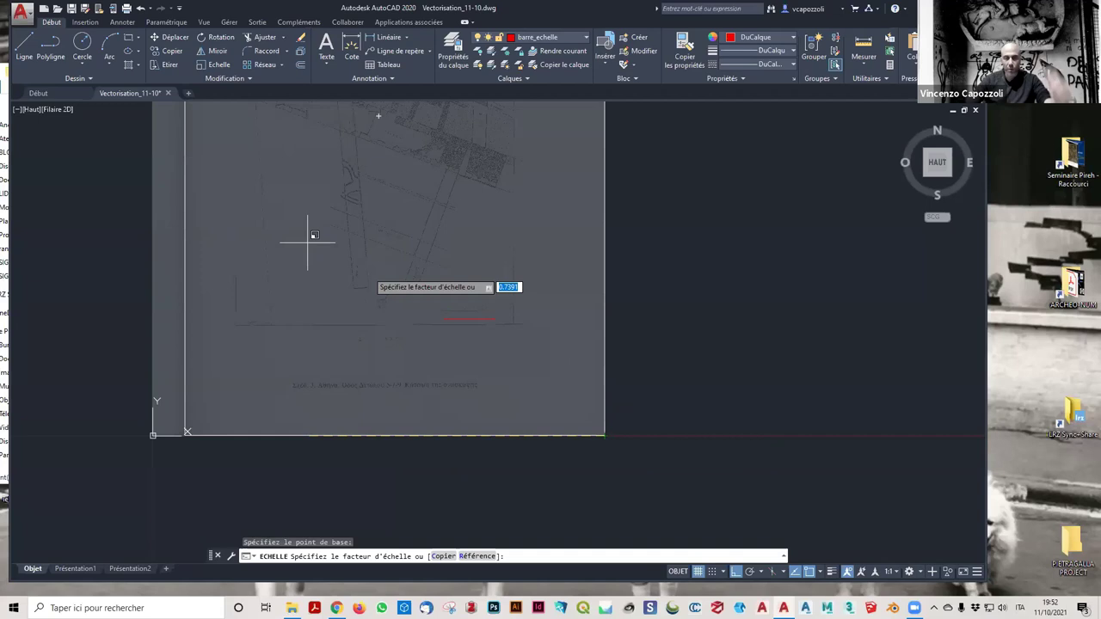
{"action": "left_click", "coordinate": [466, 558]}
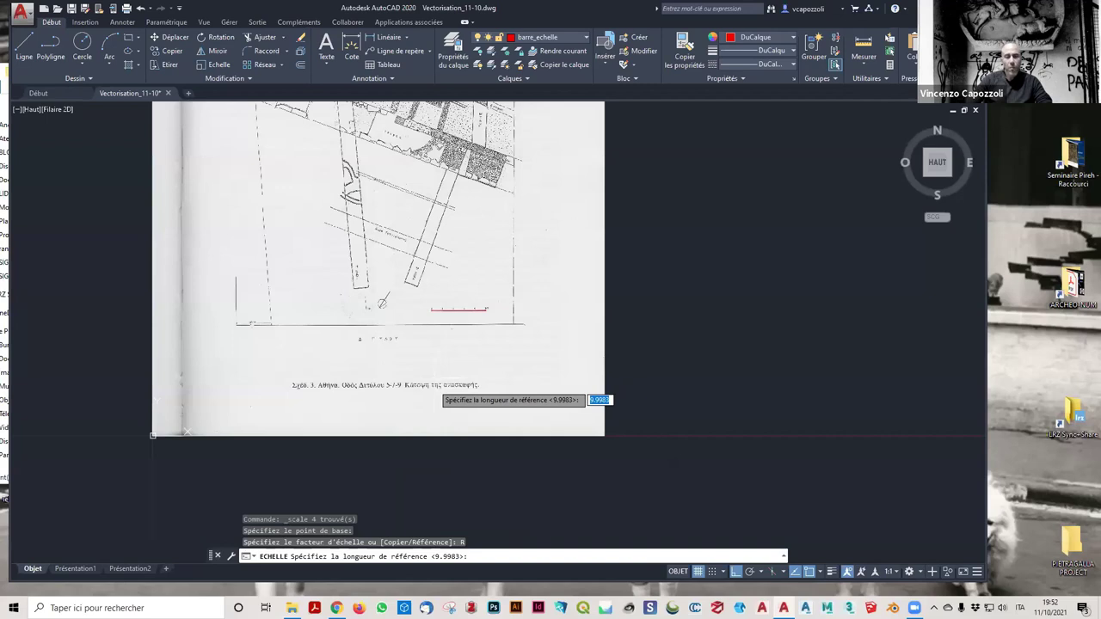
{"action": "scroll", "coordinate": [383, 314], "scroll_direction": "up", "scroll_amount": 2}
{"action": "scroll", "coordinate": [434, 311], "scroll_direction": "up", "scroll_amount": 2}
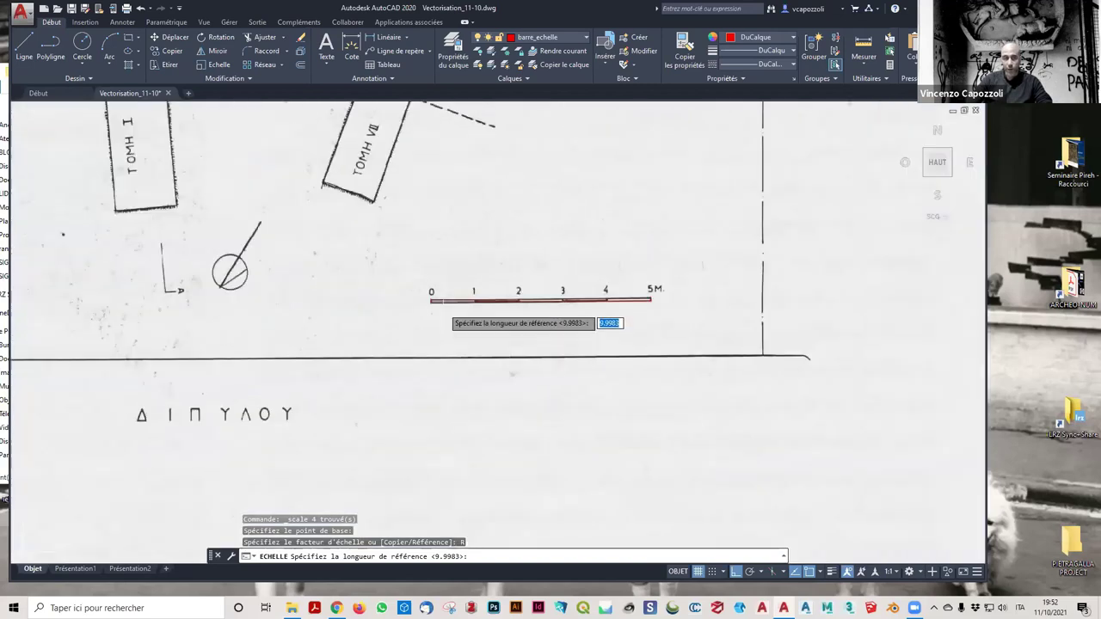
{"action": "scroll", "coordinate": [435, 311], "scroll_direction": "up", "scroll_amount": 3}
{"action": "scroll", "coordinate": [417, 288], "scroll_direction": "up", "scroll_amount": 3}
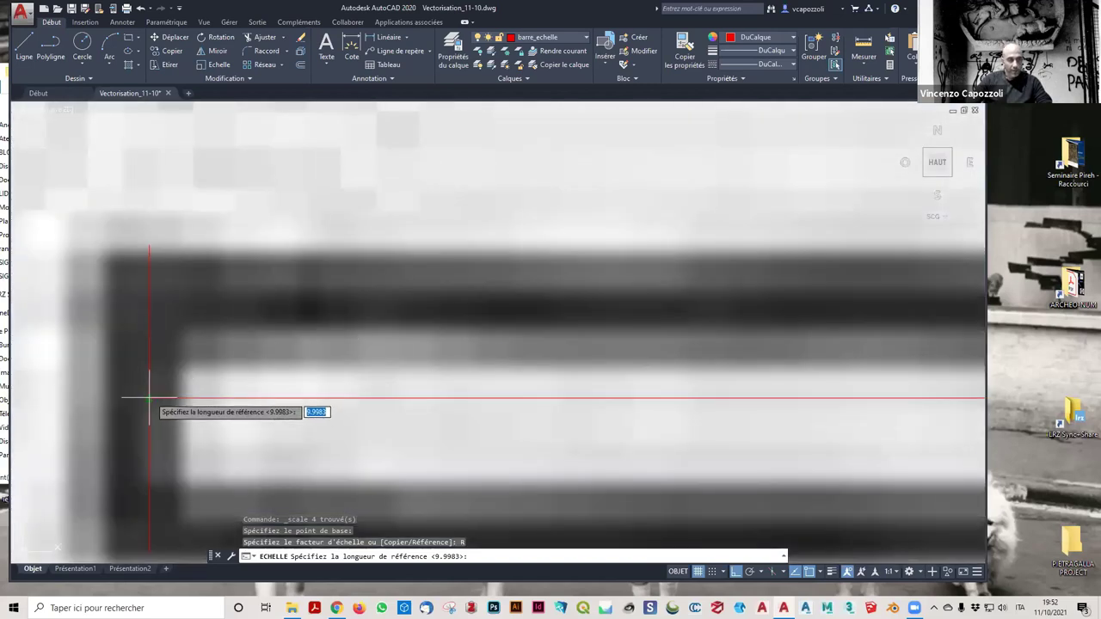
{"action": "left_click", "coordinate": [148, 398]}
{"action": "scroll", "coordinate": [241, 400], "scroll_direction": "down", "scroll_amount": 3}
{"action": "scroll", "coordinate": [431, 409], "scroll_direction": "down", "scroll_amount": 4}
{"action": "middle_click_drag", "start_coordinate": [445, 413], "coordinate": [158, 408]}
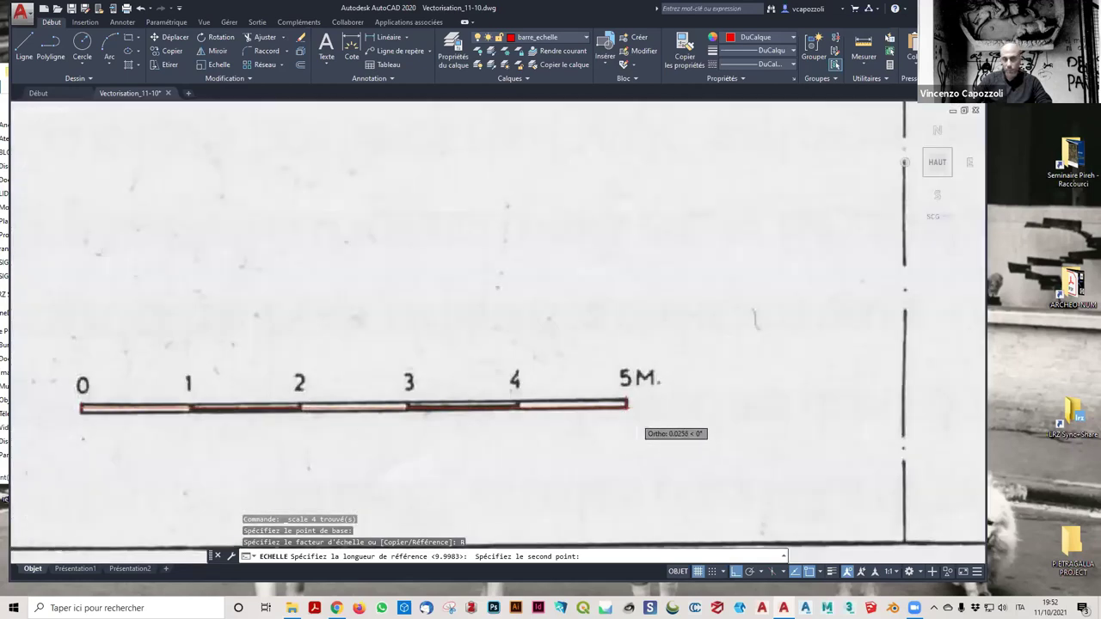
{"action": "scroll", "coordinate": [629, 408], "scroll_direction": "up", "scroll_amount": 5}
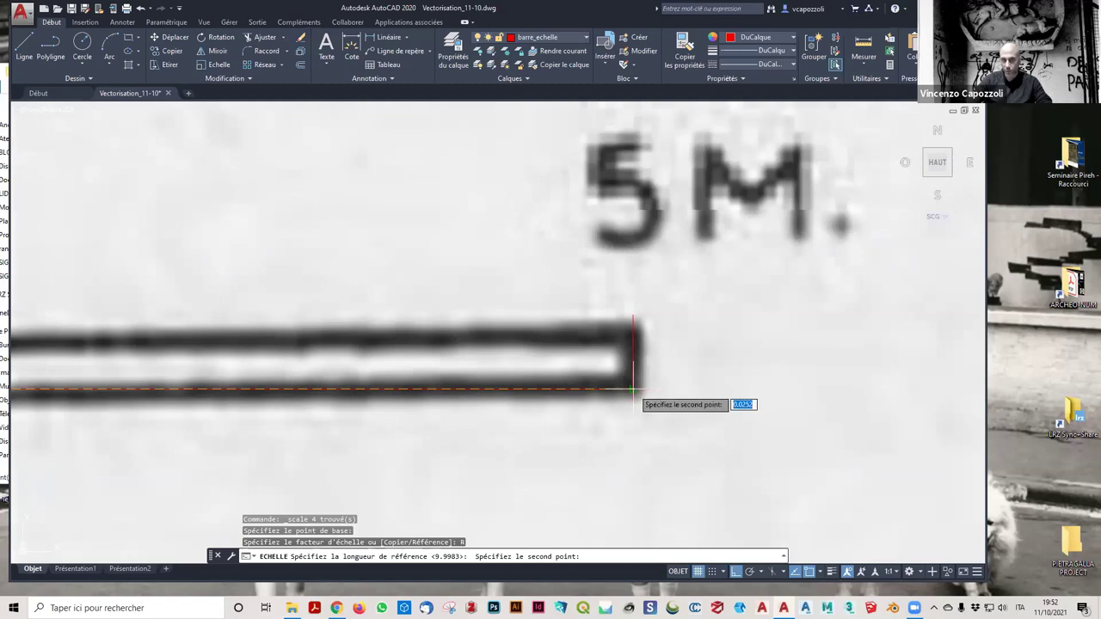
{"action": "left_click", "coordinate": [633, 389]}
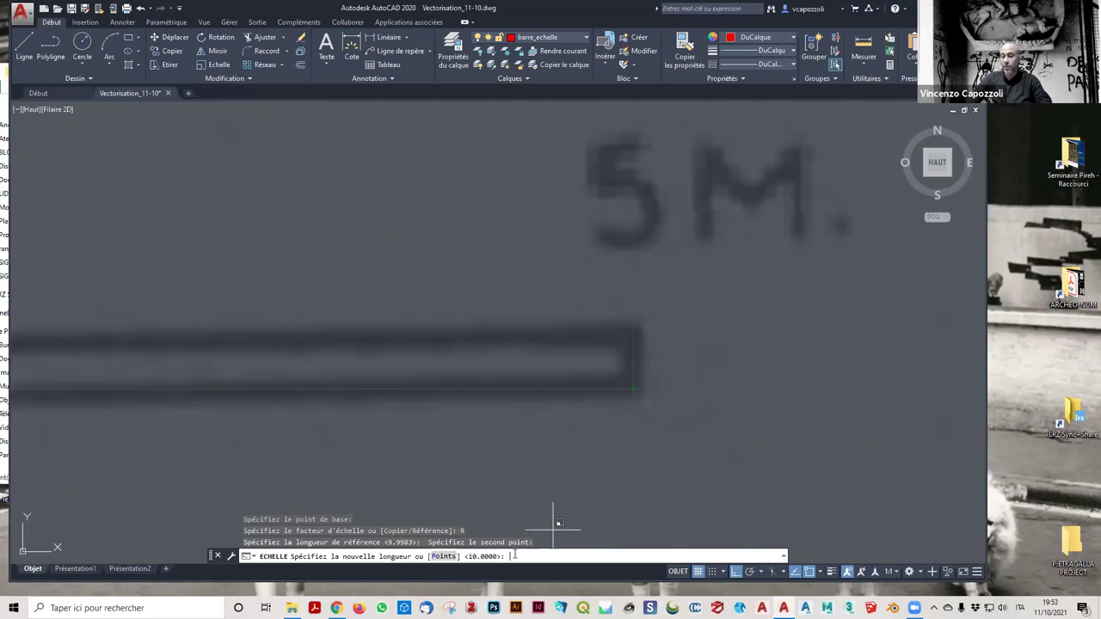
{"action": "type", "text": "5"}
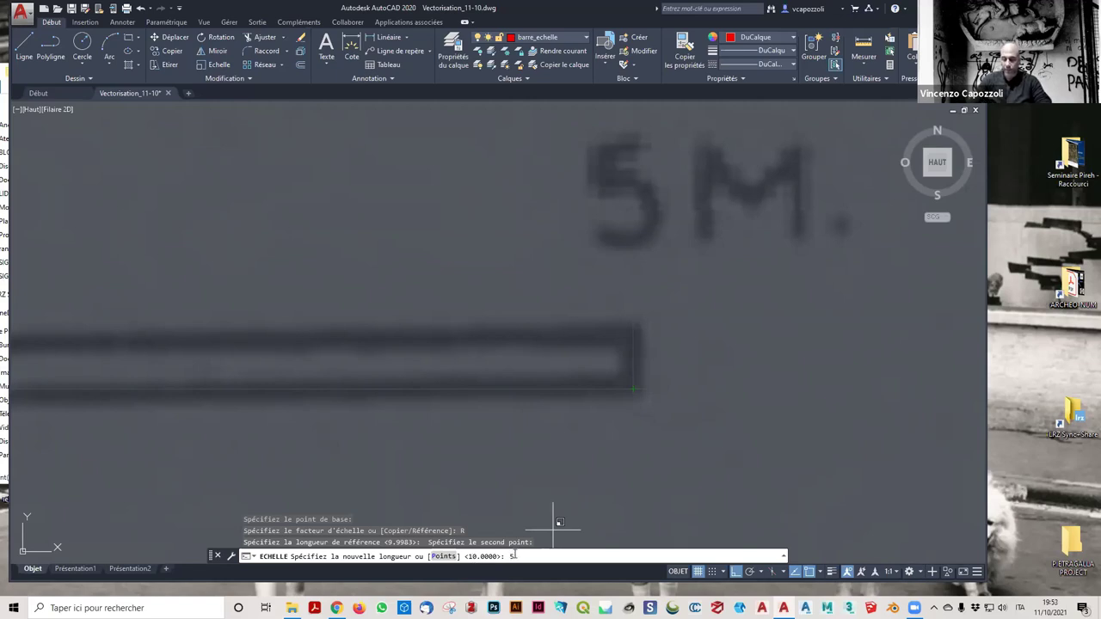
{"action": "key", "text": "Return"}
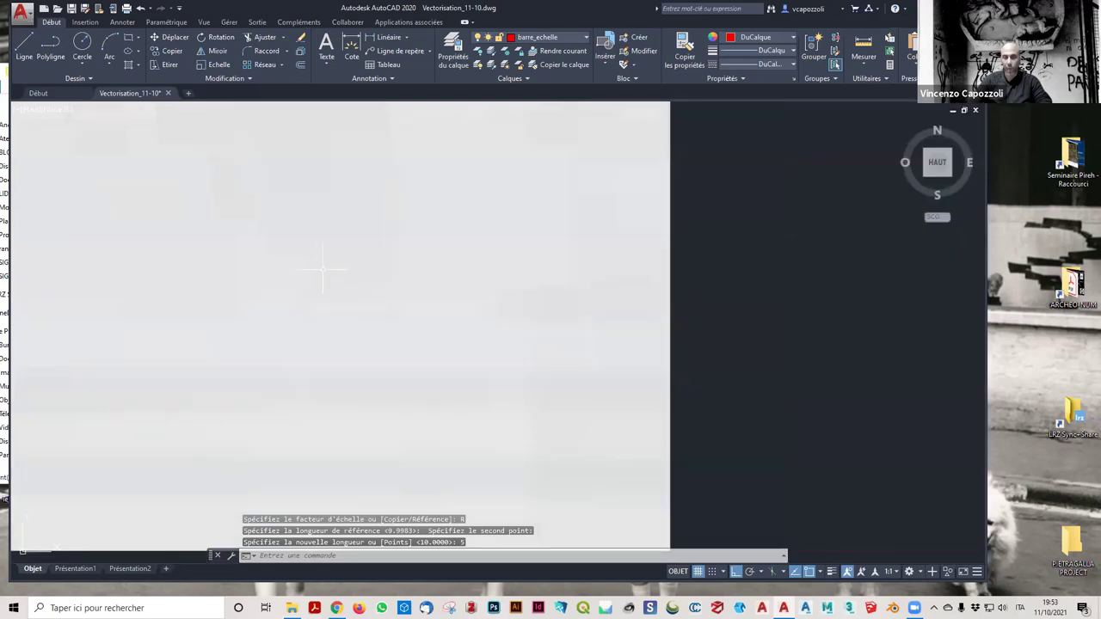
{"action": "scroll", "coordinate": [327, 353], "scroll_direction": "up", "scroll_amount": 2}
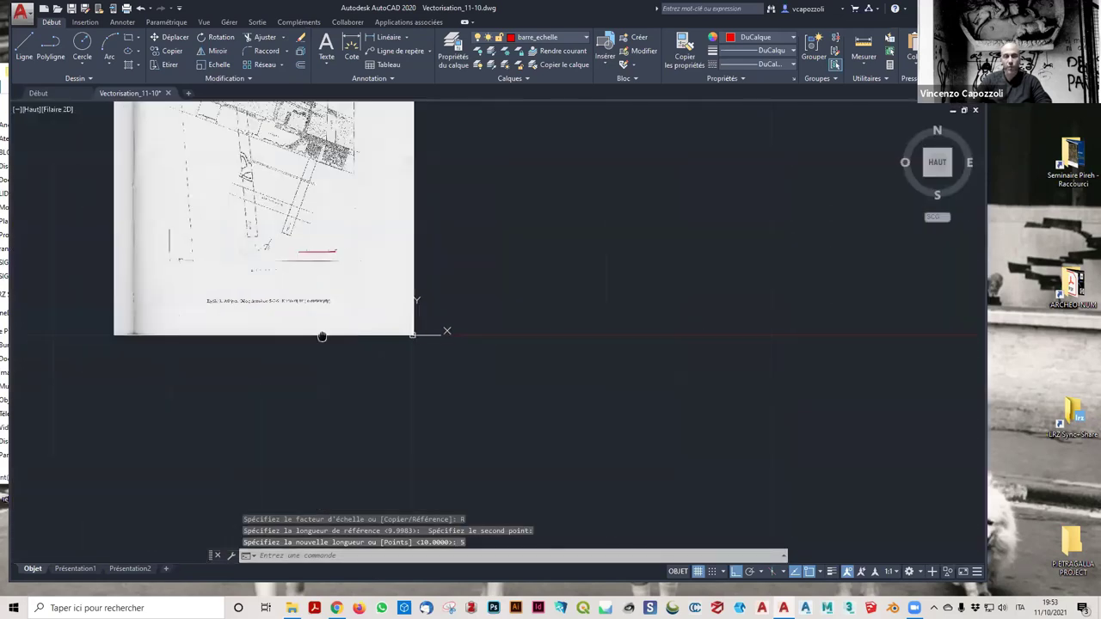
{"action": "middle_click_drag", "start_coordinate": [322, 336], "coordinate": [400, 368]}
{"action": "scroll", "coordinate": [409, 344], "scroll_direction": "up", "scroll_amount": 4}
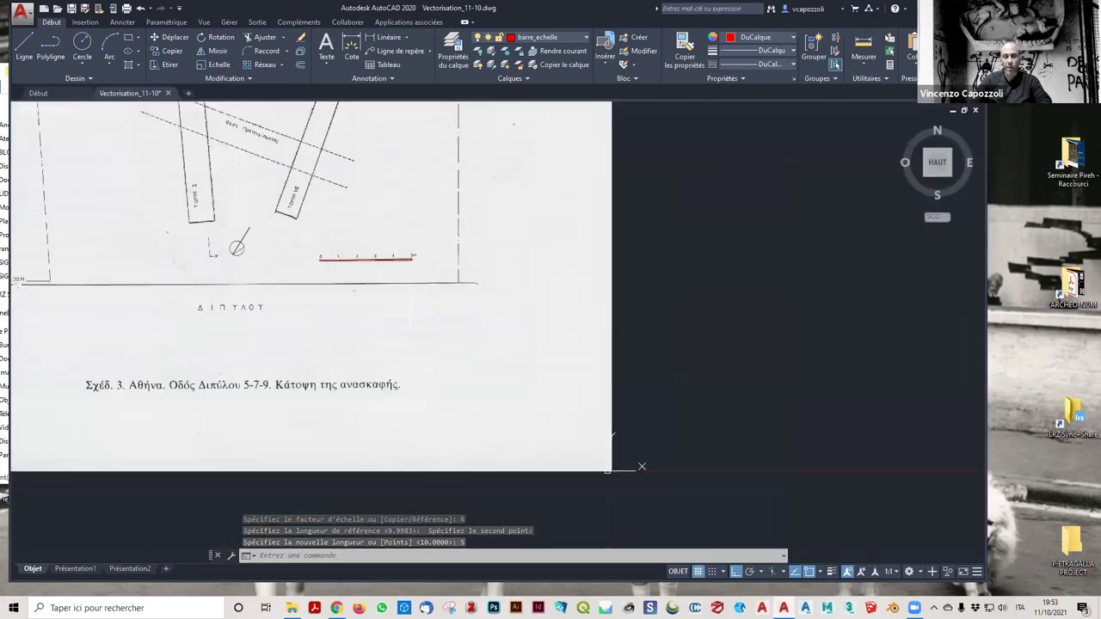
Step: Measure the distance between the scale bar's 0 and 5M ends, confirming 5.0000
{"action": "left_click", "coordinate": [864, 48]}
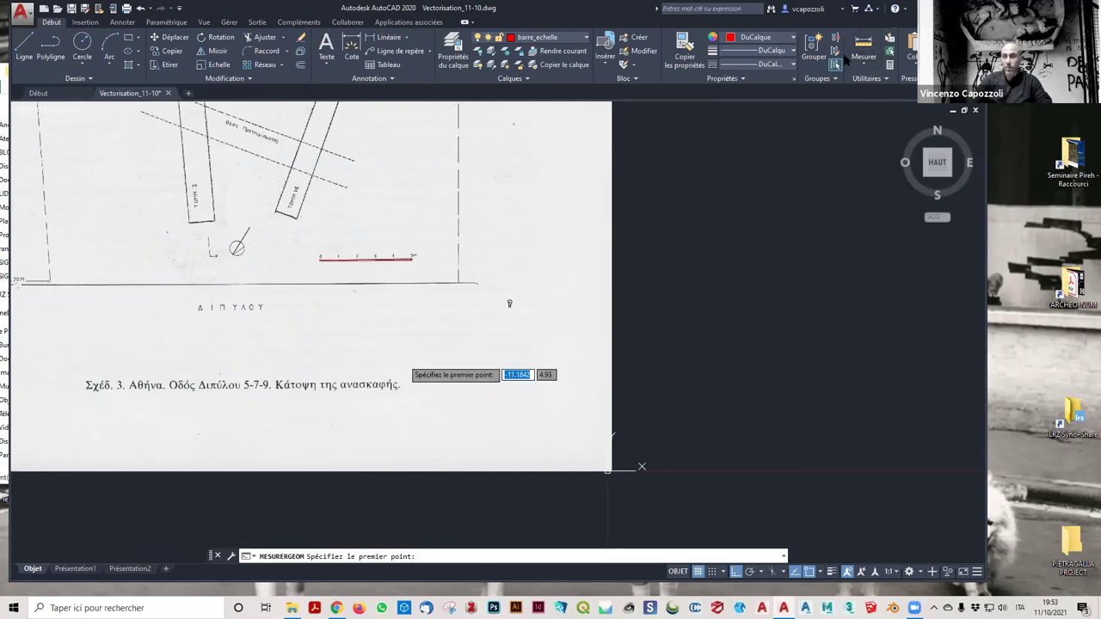
{"action": "left_click", "coordinate": [863, 63]}
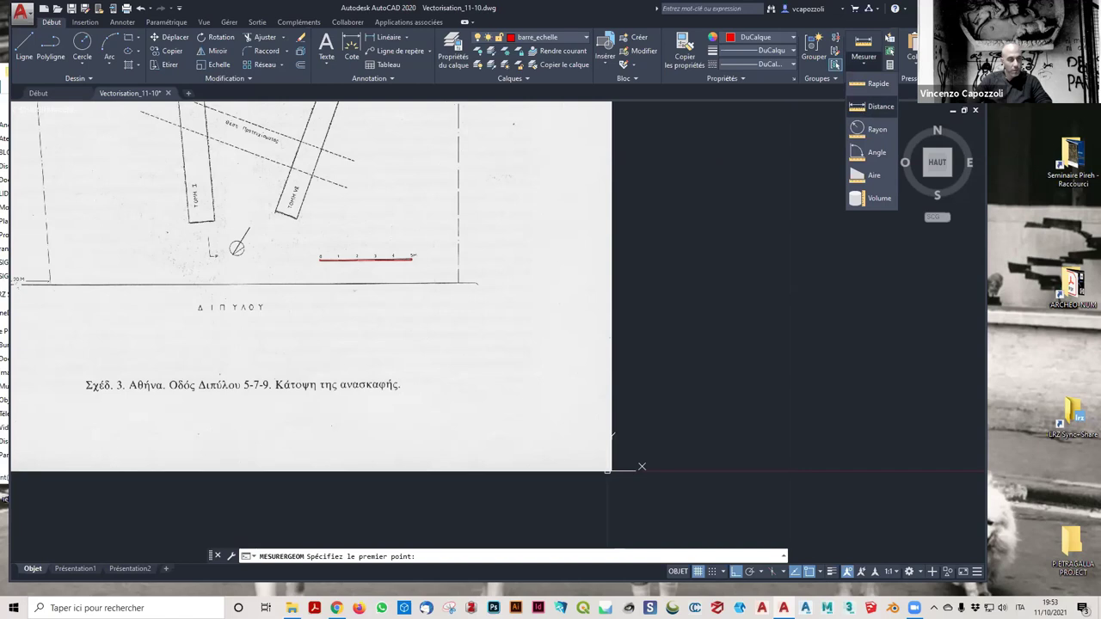
{"action": "scroll", "coordinate": [328, 252], "scroll_direction": "up", "scroll_amount": 10}
{"action": "left_click", "coordinate": [202, 323]}
{"action": "scroll", "coordinate": [464, 390], "scroll_direction": "down", "scroll_amount": 3}
{"action": "scroll", "coordinate": [227, 347], "scroll_direction": "up", "scroll_amount": 4}
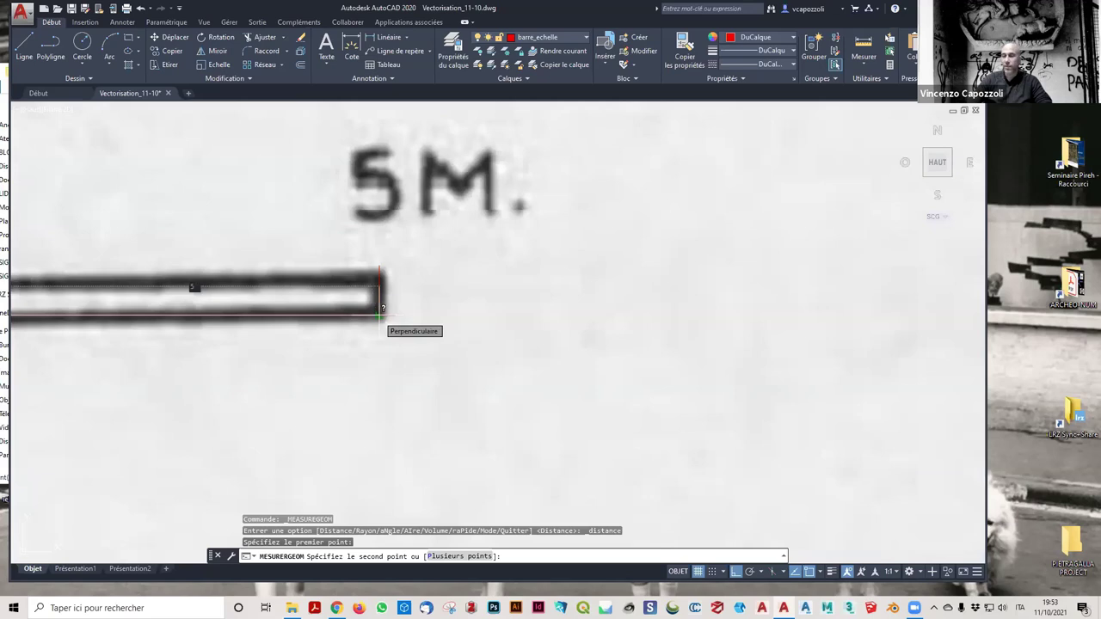
{"action": "left_click", "coordinate": [379, 317]}
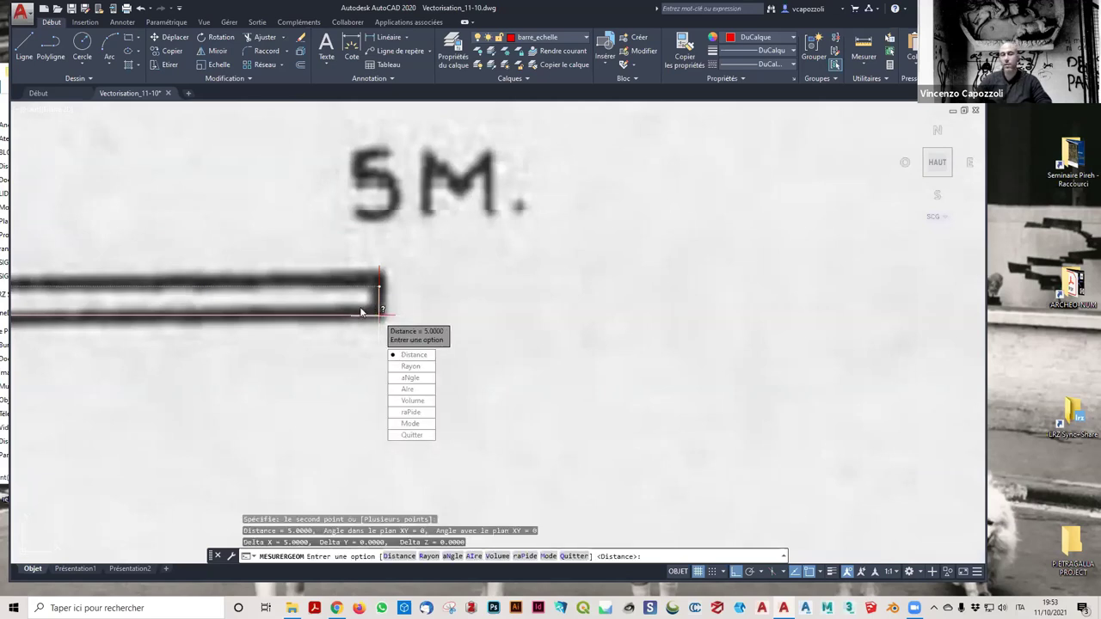
{"action": "key", "text": "Escape"}
Step: Save the drawing Vectorisation_11-10.dwg
{"action": "scroll", "coordinate": [413, 336], "scroll_direction": "down", "scroll_amount": 3}
{"action": "scroll", "coordinate": [447, 336], "scroll_direction": "down", "scroll_amount": 5}
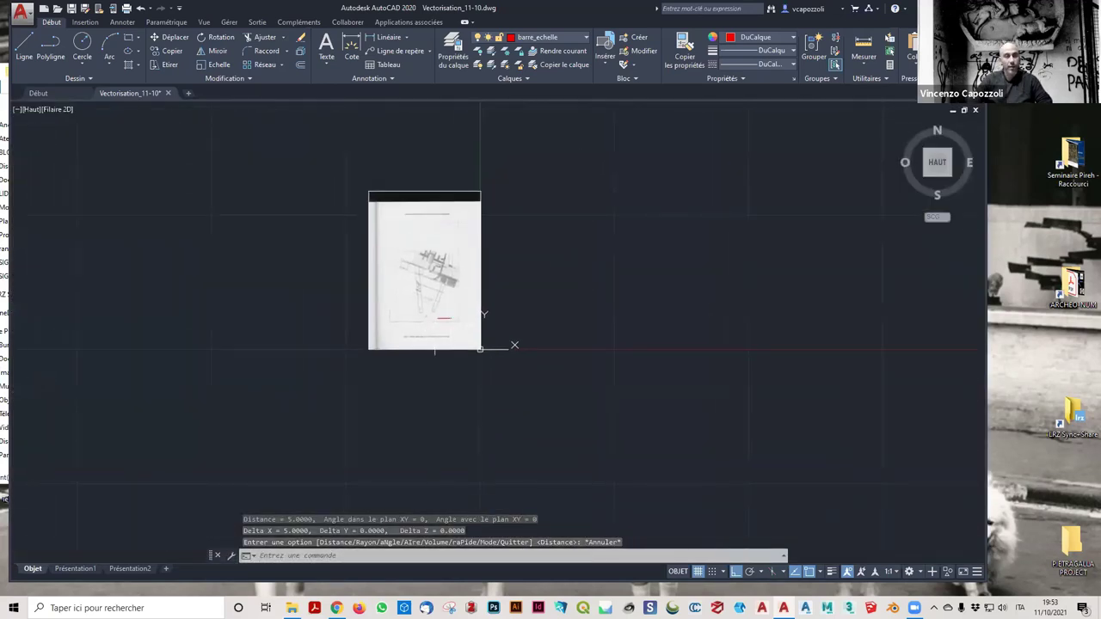
{"action": "key", "text": "ctrl+s"}
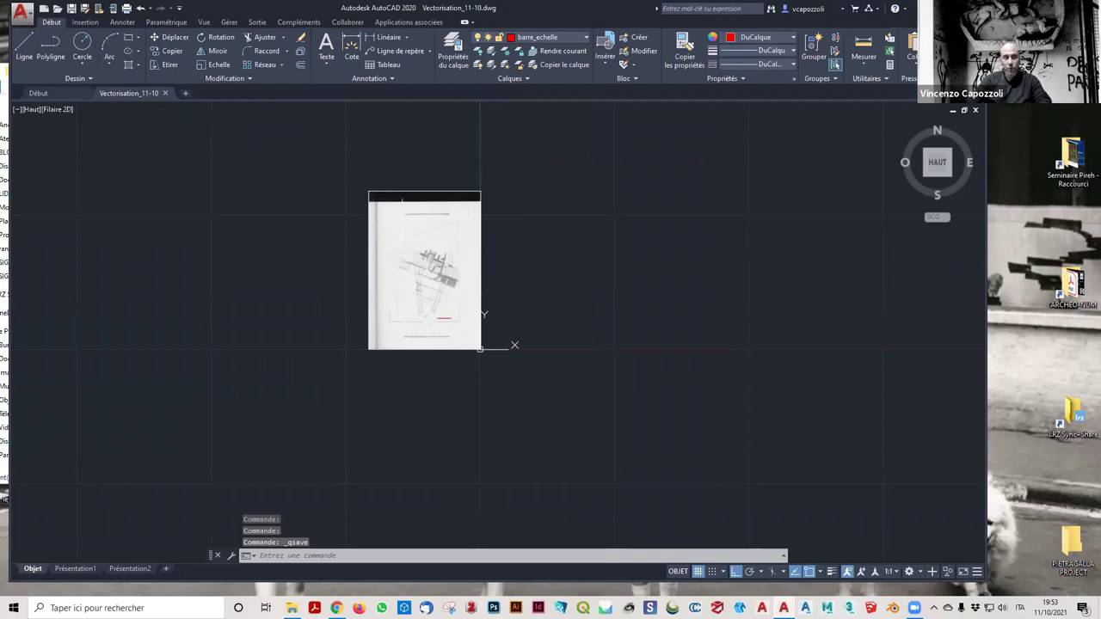
Step: Zoom in on the plan's north arrow beside the scale bar and start a new line
{"action": "scroll", "coordinate": [435, 265], "scroll_direction": "up", "scroll_amount": 6}
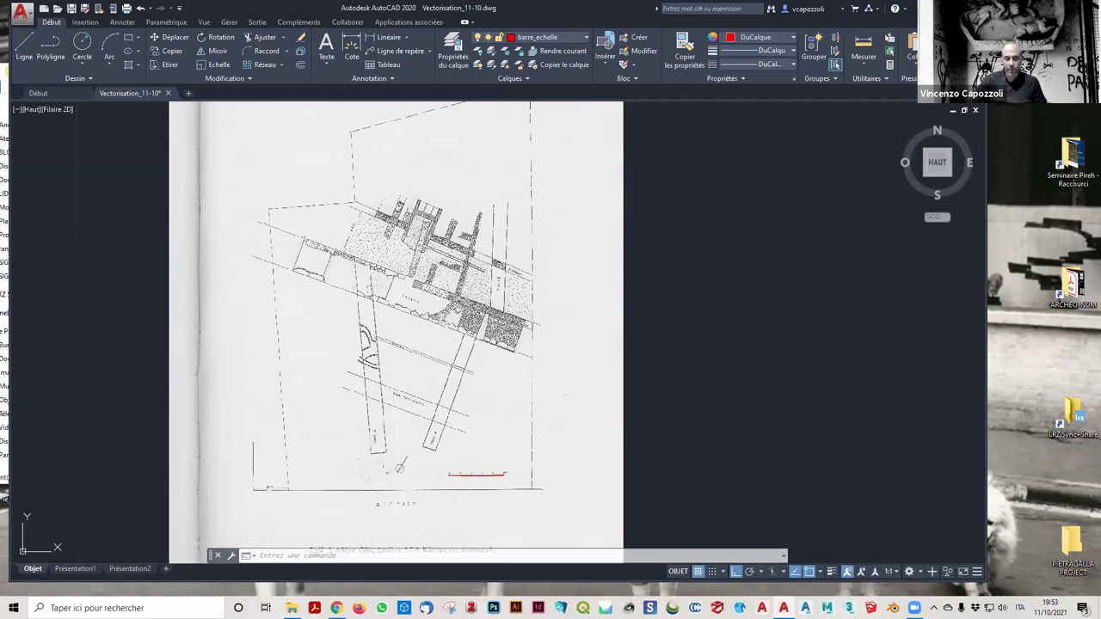
{"action": "scroll", "coordinate": [379, 482], "scroll_direction": "up", "scroll_amount": 2}
{"action": "middle_click_drag", "start_coordinate": [401, 452], "coordinate": [351, 368]}
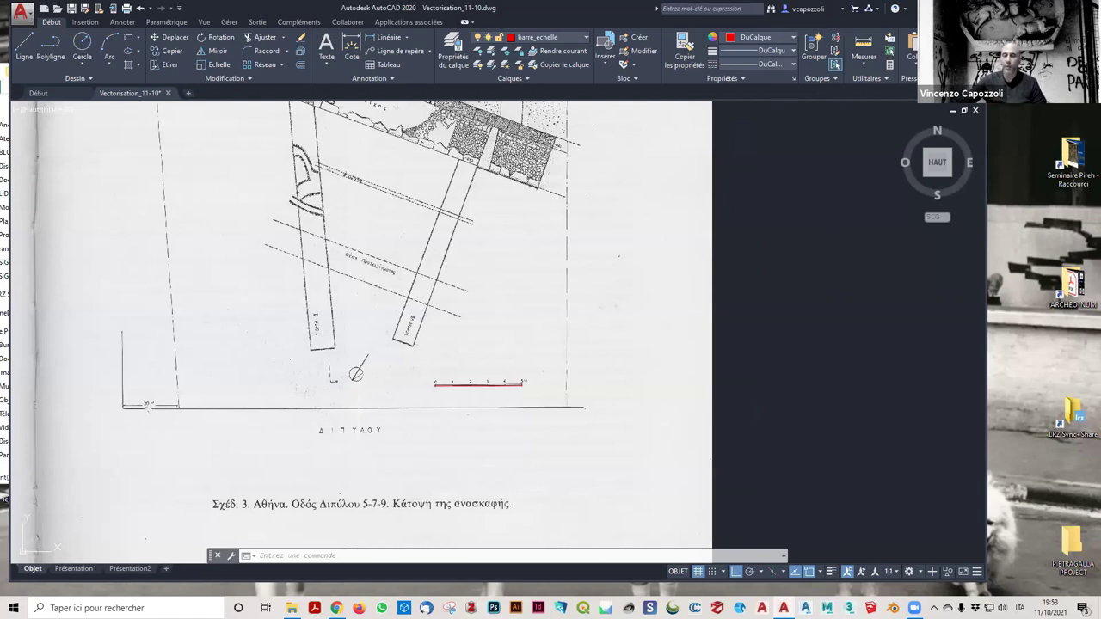
{"action": "scroll", "coordinate": [312, 349], "scroll_direction": "up", "scroll_amount": 5}
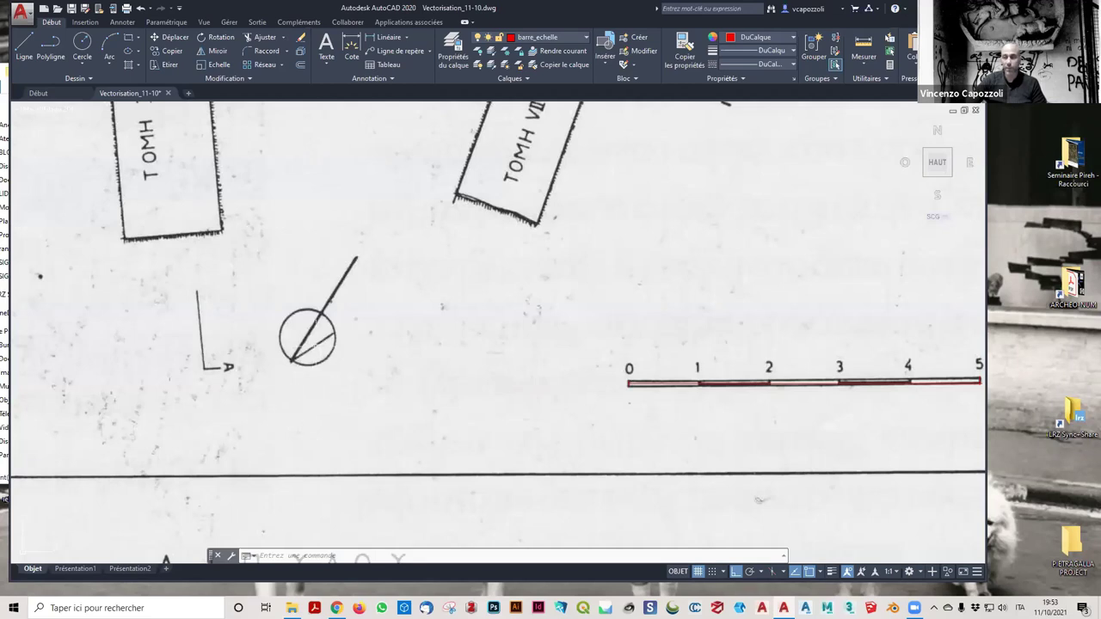
{"action": "left_click", "coordinate": [24, 47]}
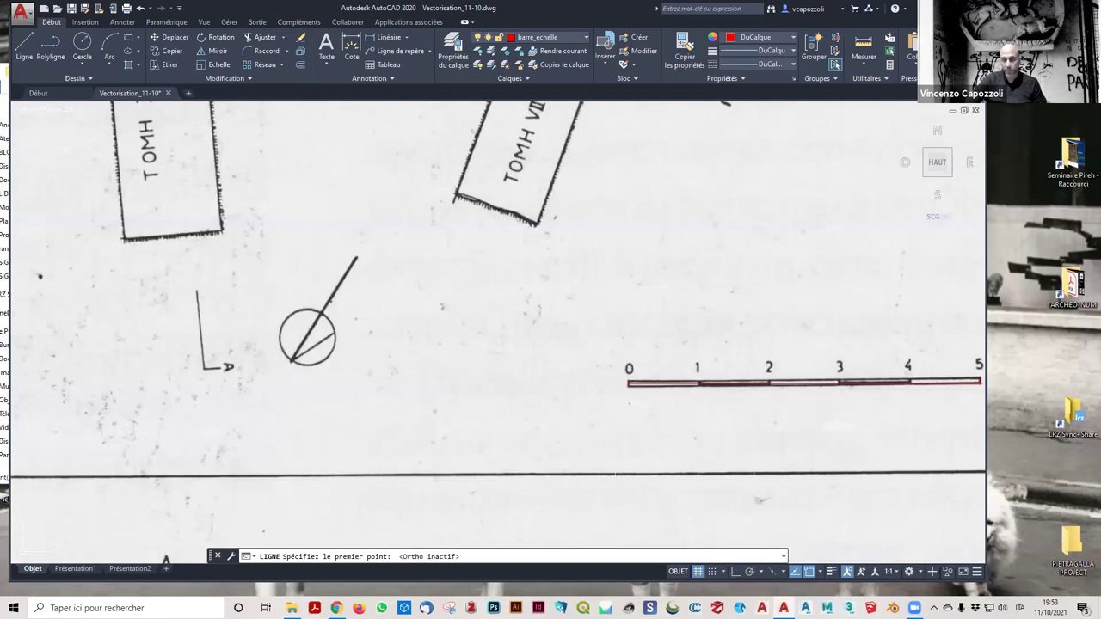
Step: Draw a line from the tip of the plan's north arrow down to its lower end
{"action": "scroll", "coordinate": [332, 241], "scroll_direction": "up", "scroll_amount": 2}
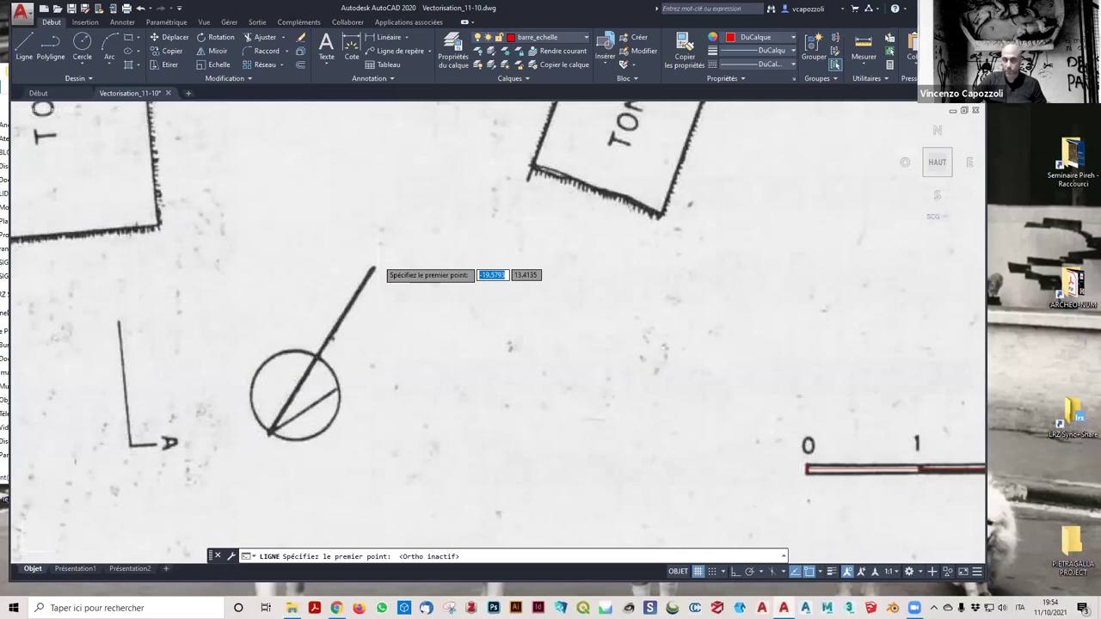
{"action": "left_click", "coordinate": [374, 269]}
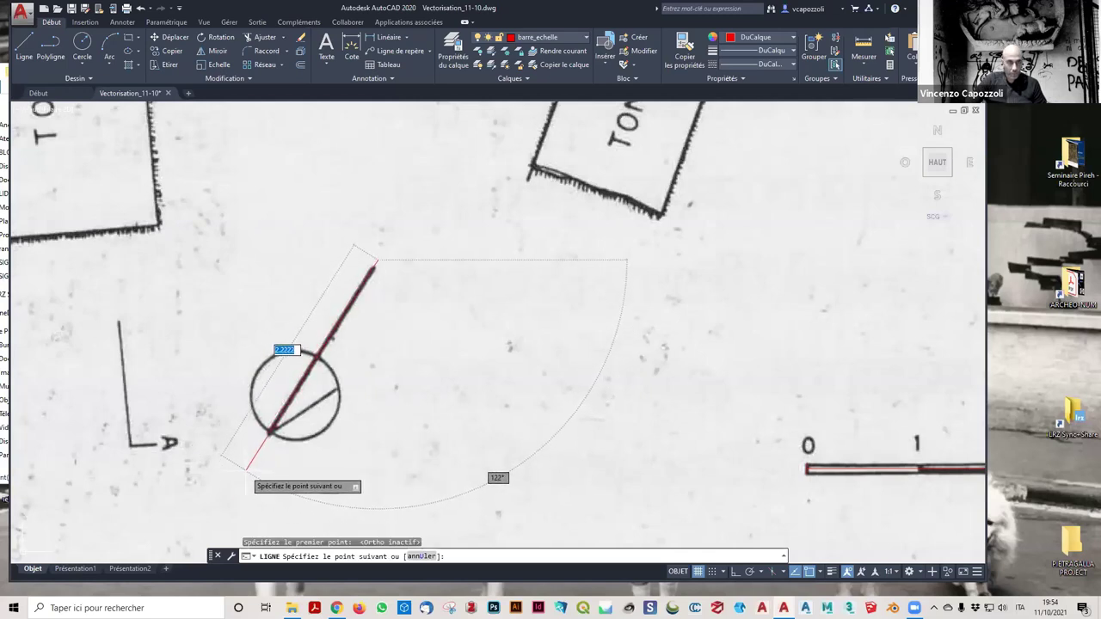
{"action": "left_click", "coordinate": [247, 467]}
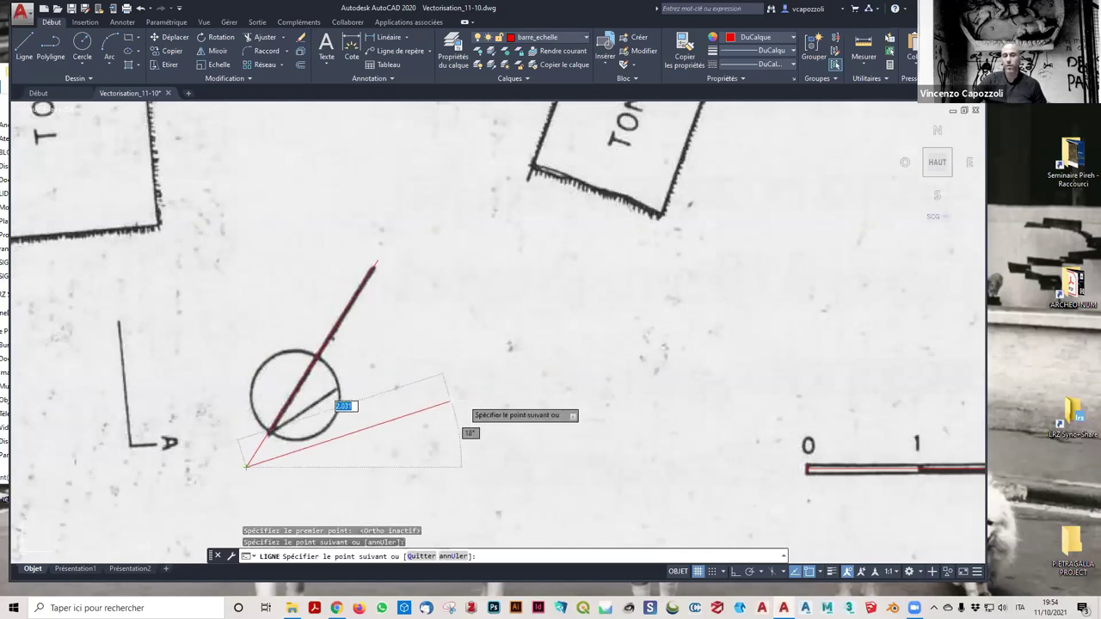
{"action": "key", "text": "Escape"}
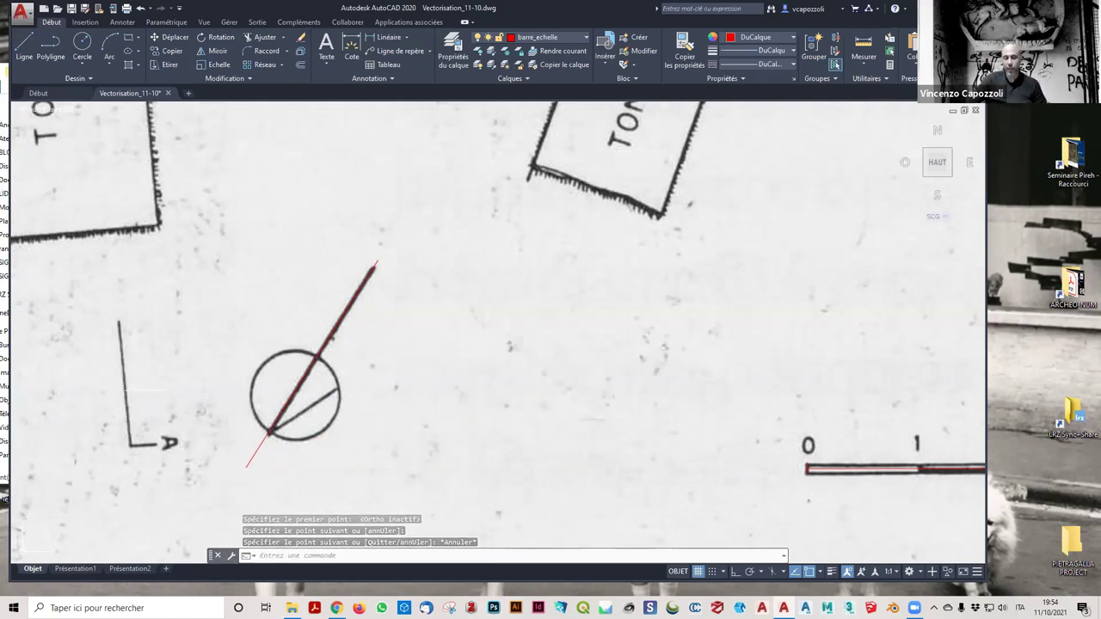
{"action": "scroll", "coordinate": [598, 284], "scroll_direction": "down", "scroll_amount": 2}
{"action": "scroll", "coordinate": [598, 284], "scroll_direction": "down", "scroll_amount": 5}
{"action": "mouse_move", "coordinate": [656, 394]}
{"action": "middle_mouse_down"}
{"action": "mouse_move", "coordinate": [462, 319]}
{"action": "mouse_move", "coordinate": [433, 348]}
{"action": "middle_mouse_up"}
{"action": "scroll", "coordinate": [462, 320], "scroll_direction": "down", "scroll_amount": 3}
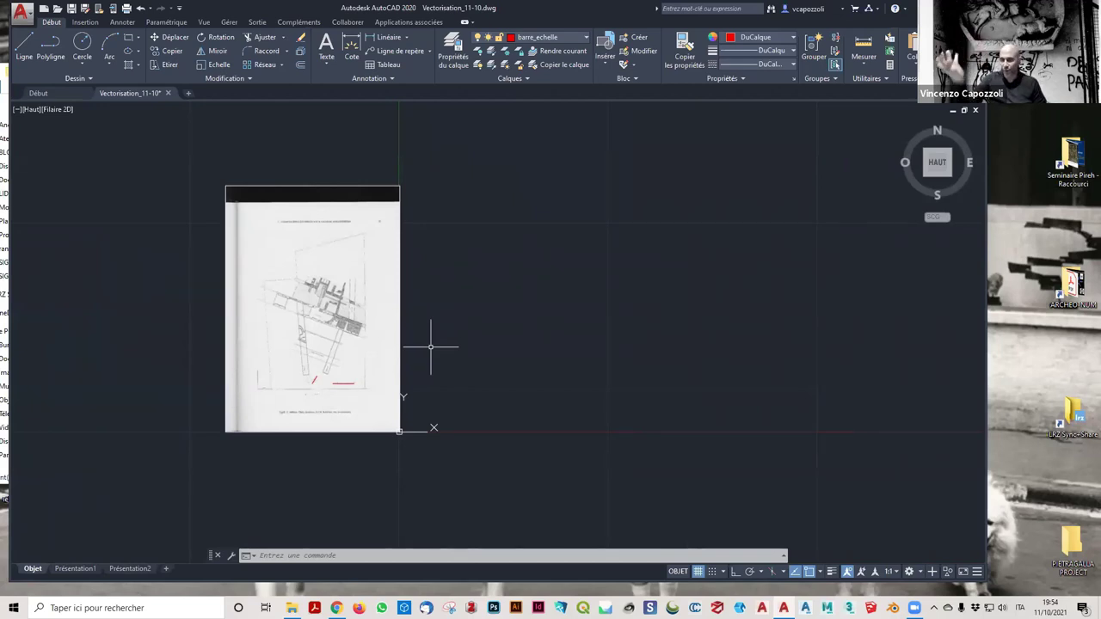
Step: With Ortho on, draw a vertical reference line right of the scan, then turn Ortho off
{"action": "left_click", "coordinate": [24, 43]}
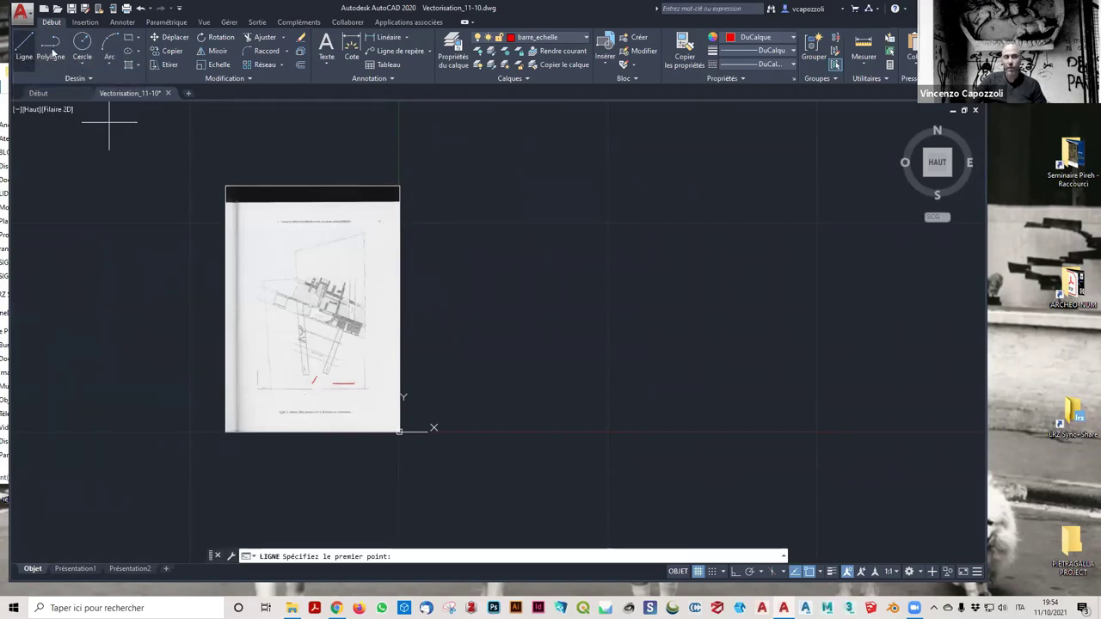
{"action": "scroll", "coordinate": [453, 229], "scroll_direction": "up", "scroll_amount": 2}
{"action": "scroll", "coordinate": [393, 258], "scroll_direction": "up", "scroll_amount": 2}
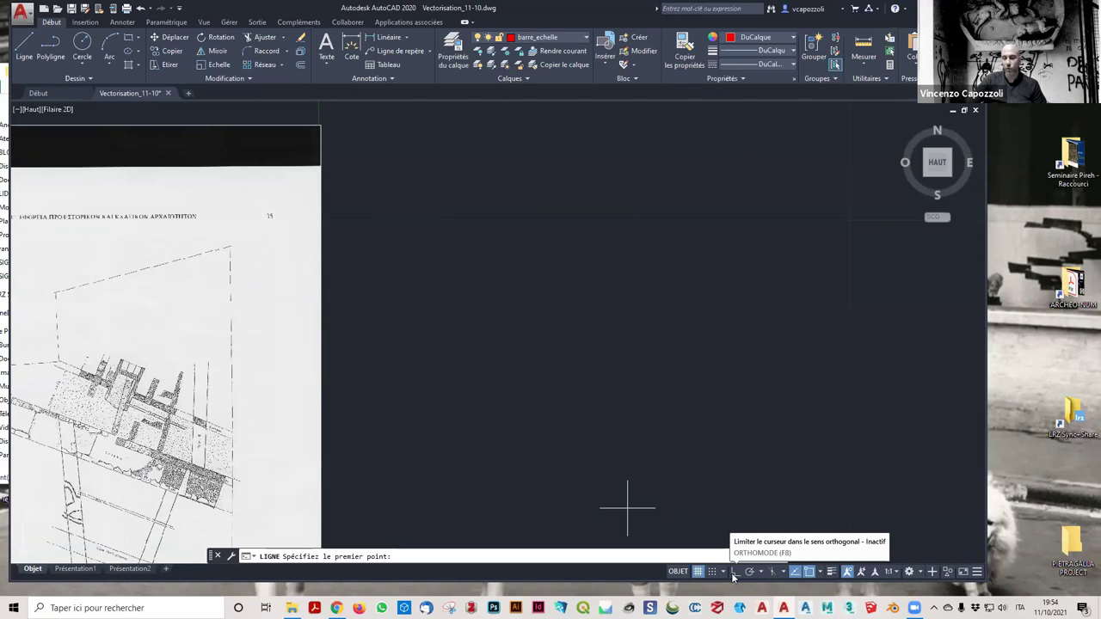
{"action": "left_click", "coordinate": [734, 573]}
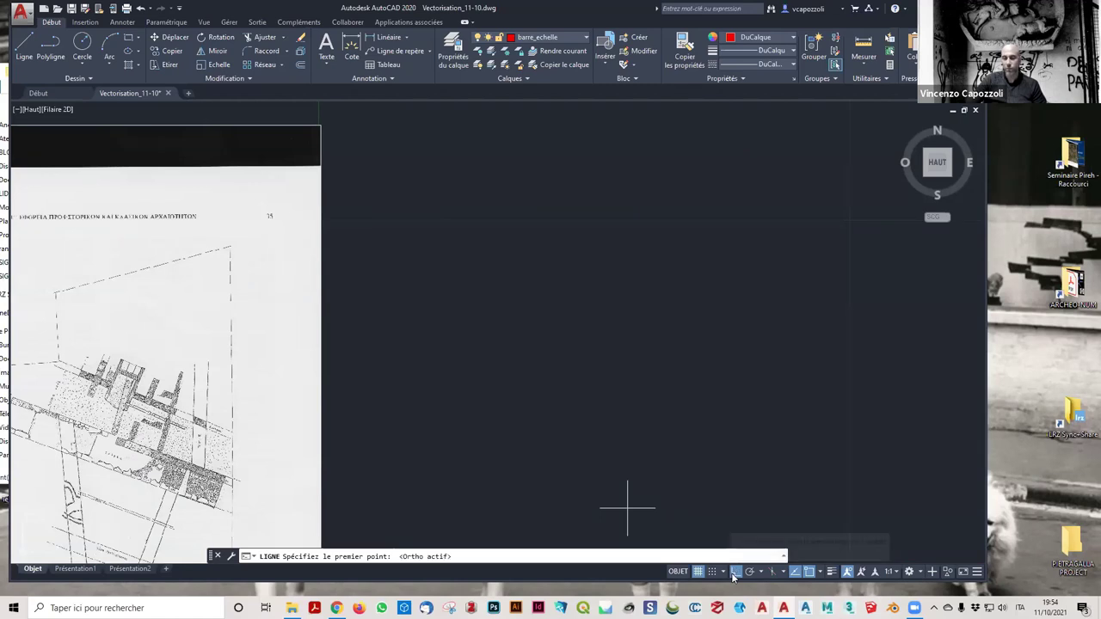
{"action": "left_click", "coordinate": [427, 207]}
{"action": "left_click", "coordinate": [425, 361]}
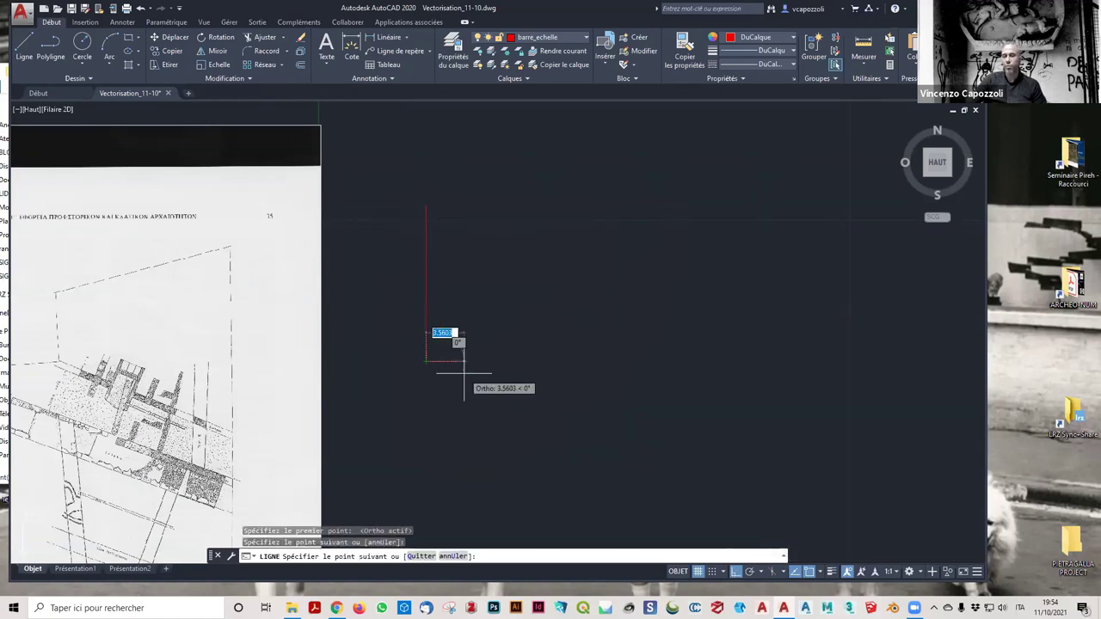
{"action": "key", "text": "Escape"}
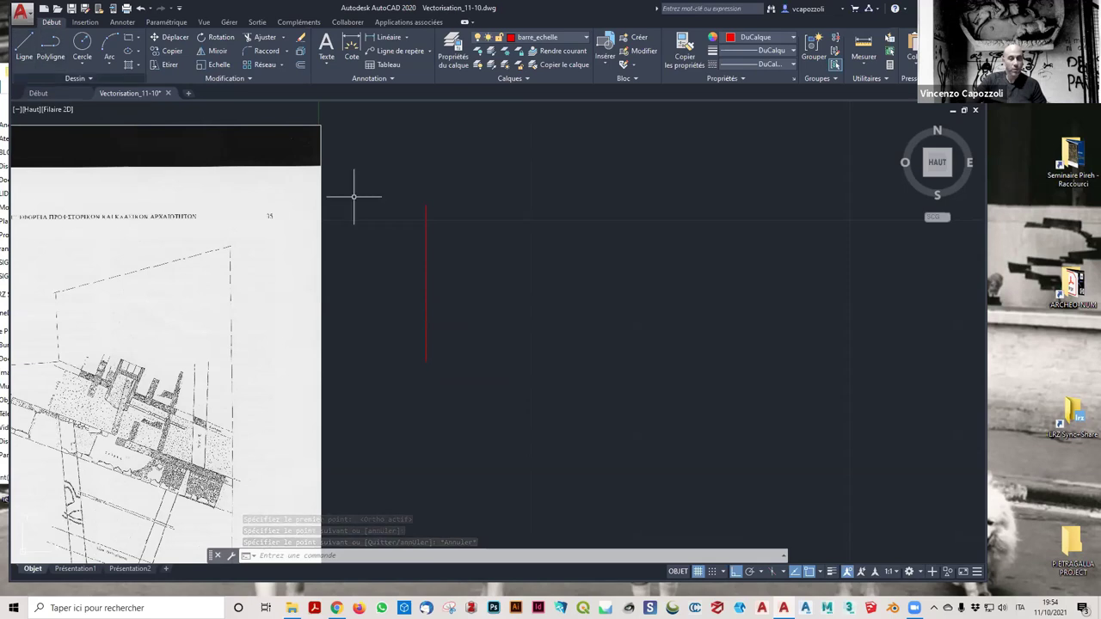
{"action": "left_click", "coordinate": [734, 573]}
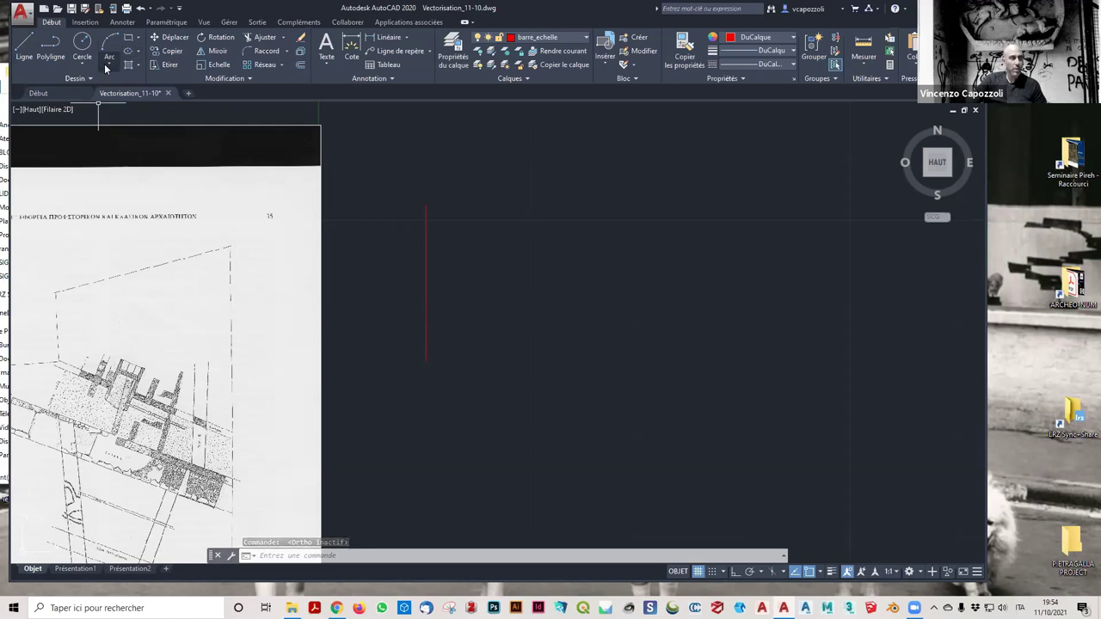
Step: Draw a first 3-sided inscribed polygon centred on the vertical line
{"action": "left_click", "coordinate": [138, 39]}
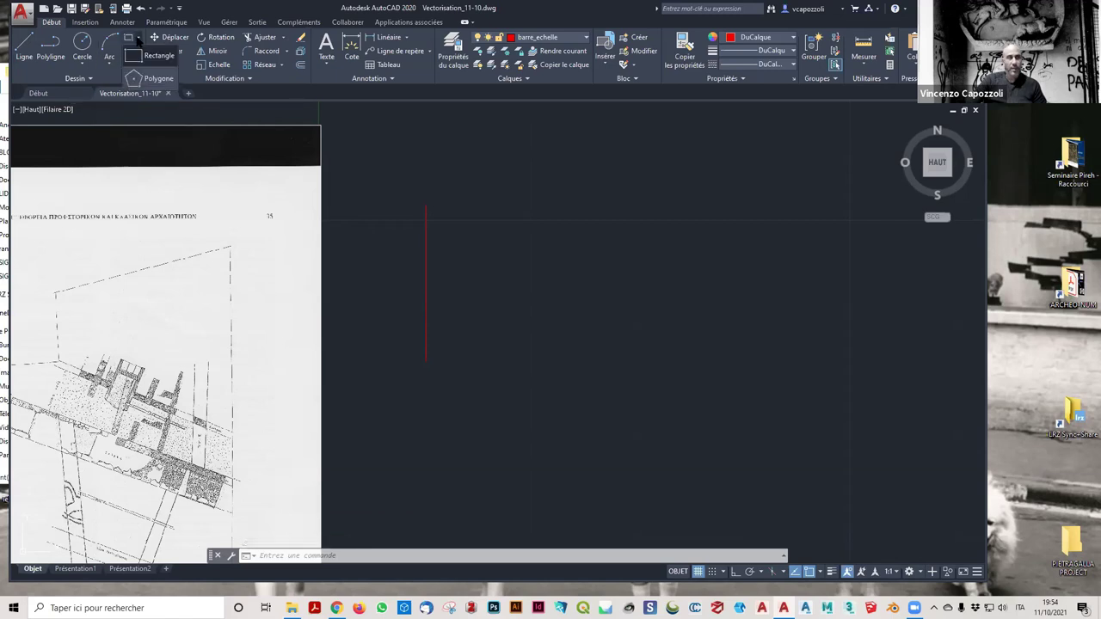
{"action": "left_click", "coordinate": [155, 78]}
{"action": "type", "text": "3"}
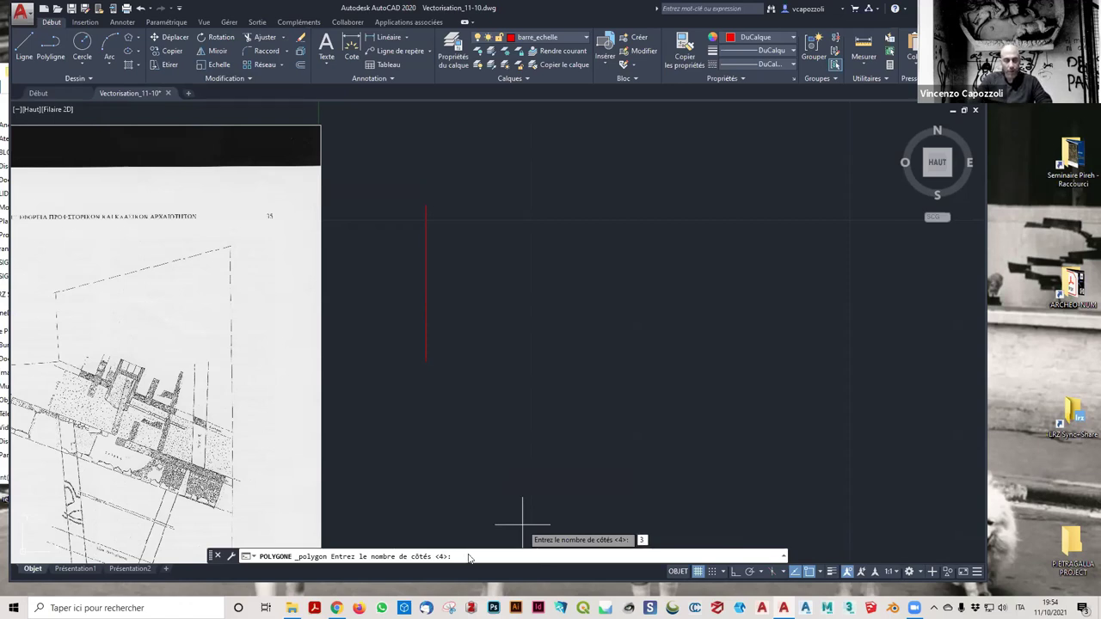
{"action": "key", "text": "Return"}
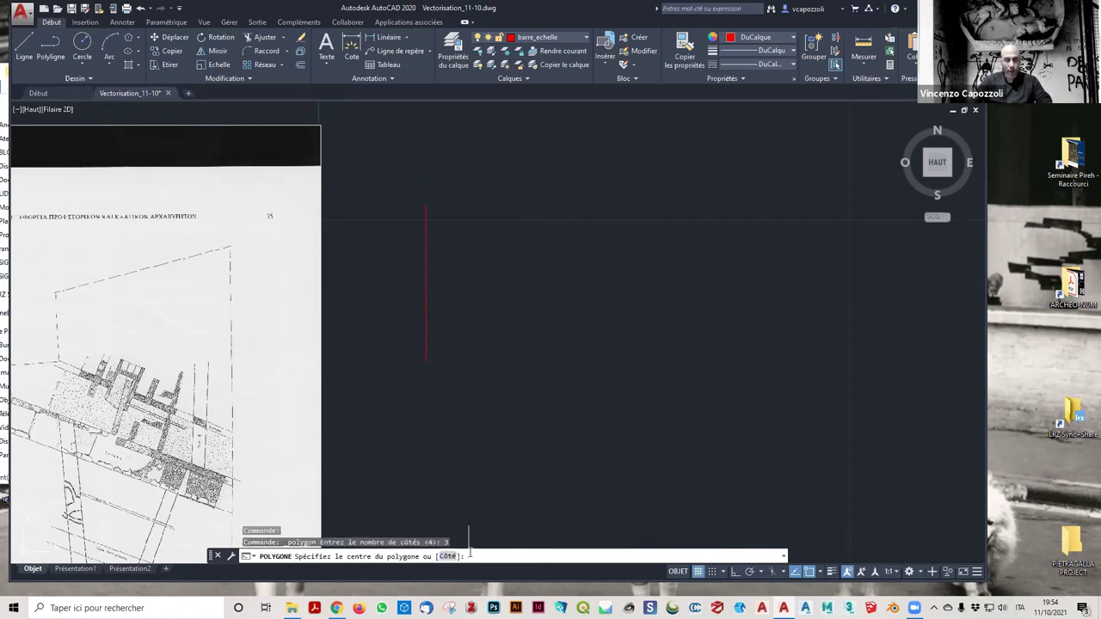
{"action": "left_click", "coordinate": [425, 226]}
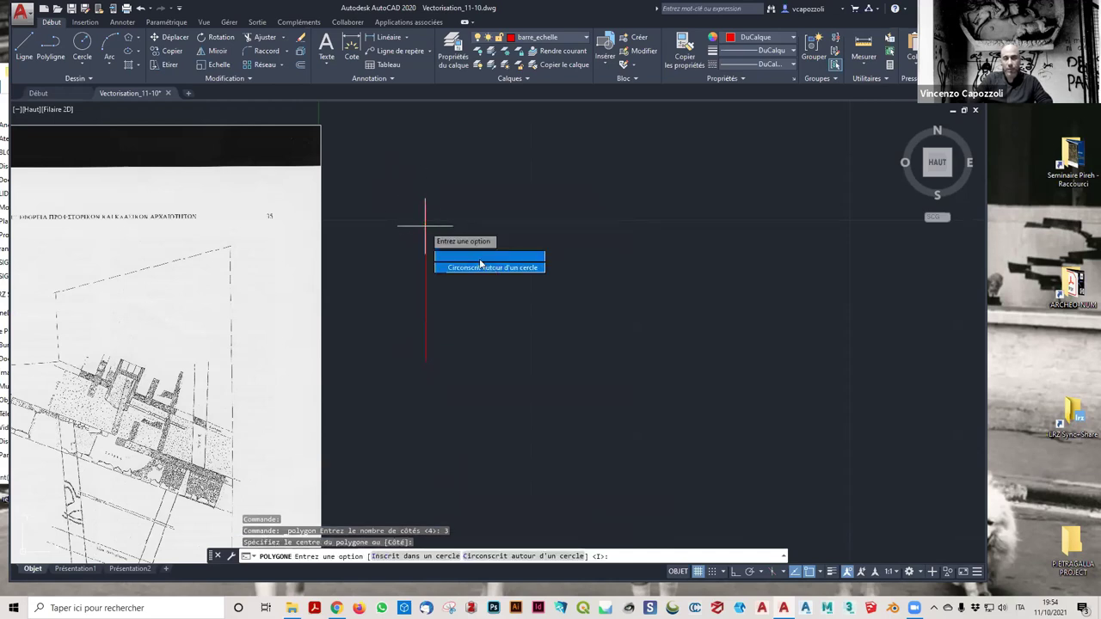
{"action": "left_click", "coordinate": [480, 257]}
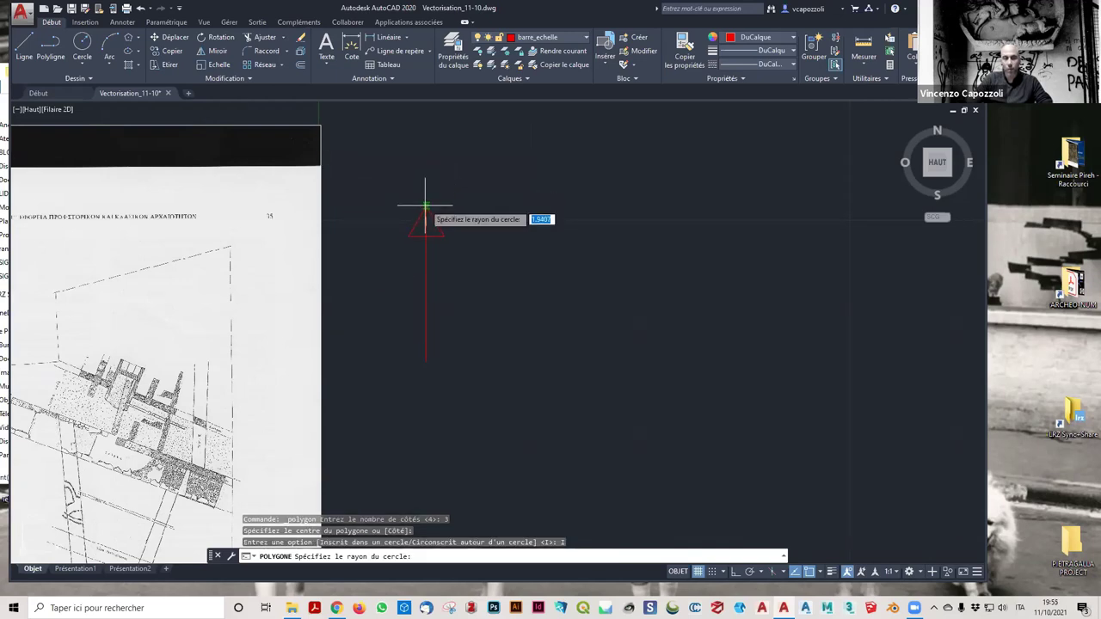
{"action": "scroll", "coordinate": [426, 207], "scroll_direction": "up", "scroll_amount": 2}
{"action": "scroll", "coordinate": [426, 202], "scroll_direction": "up", "scroll_amount": 3}
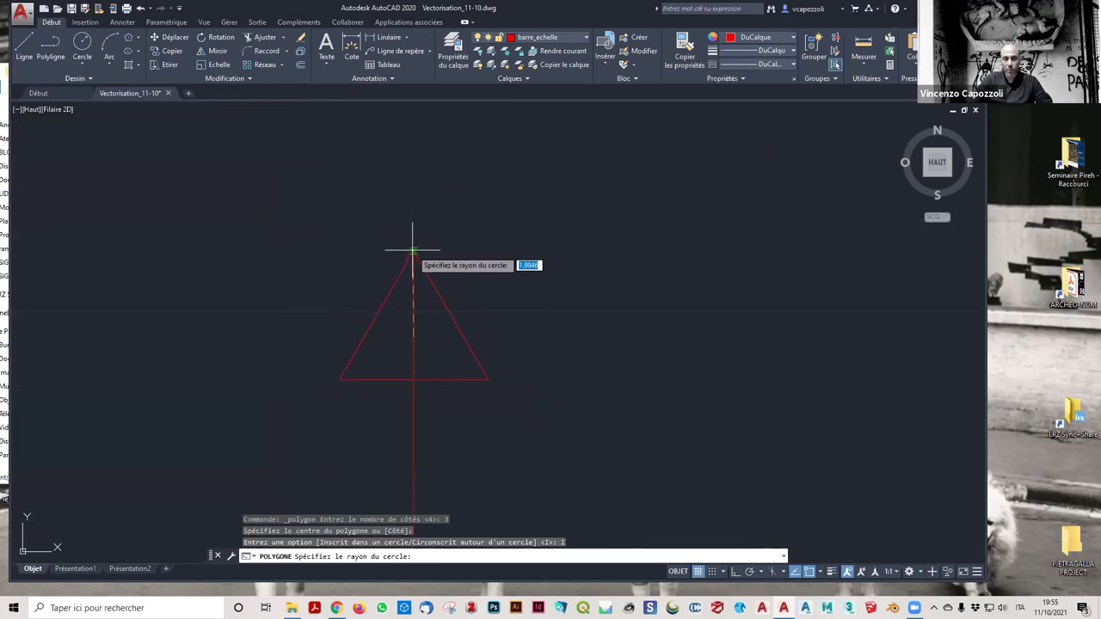
{"action": "left_click", "coordinate": [413, 250]}
{"action": "key", "text": "Escape"}
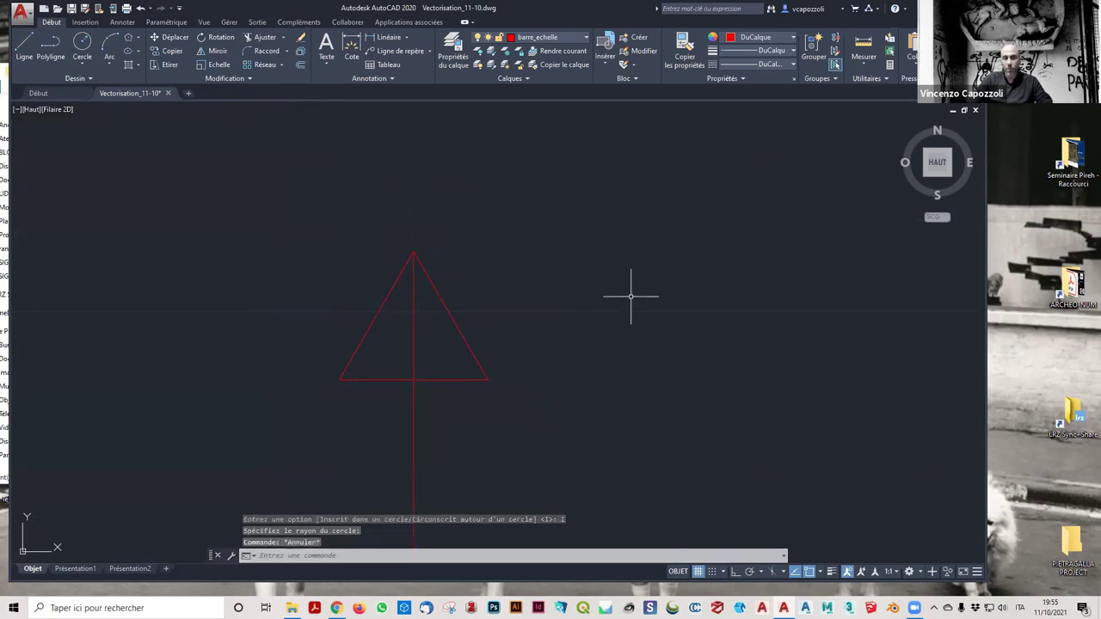
{"action": "scroll", "coordinate": [631, 294], "scroll_direction": "down", "scroll_amount": 3}
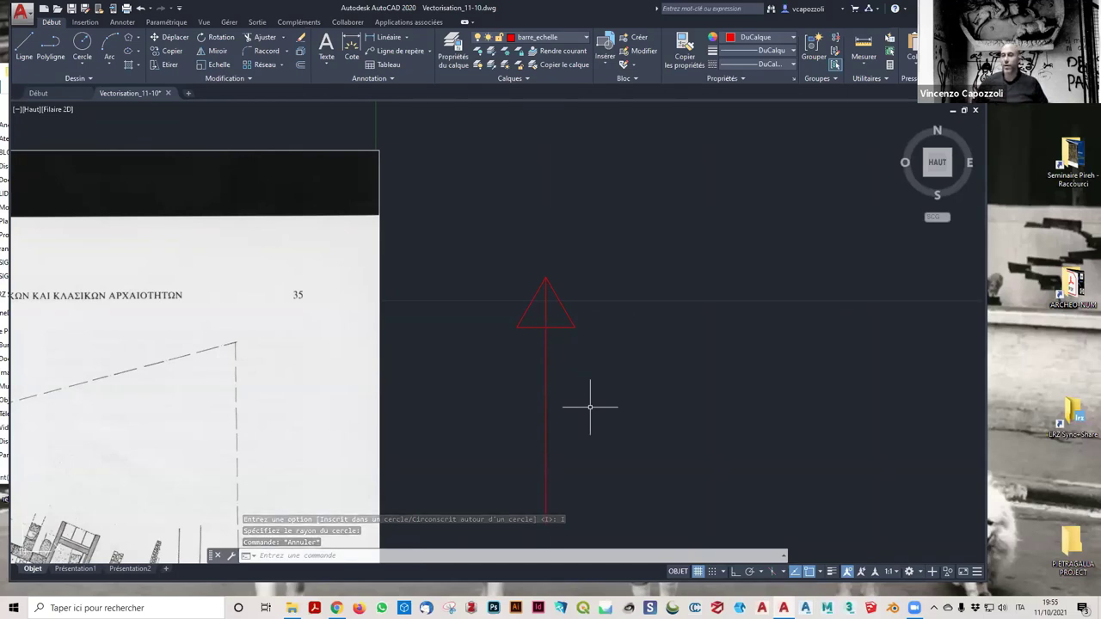
Step: Select and delete the misplaced triangle
{"action": "left_click", "coordinate": [602, 356]}
{"action": "left_click", "coordinate": [567, 315]}
{"action": "key", "text": "Delete"}
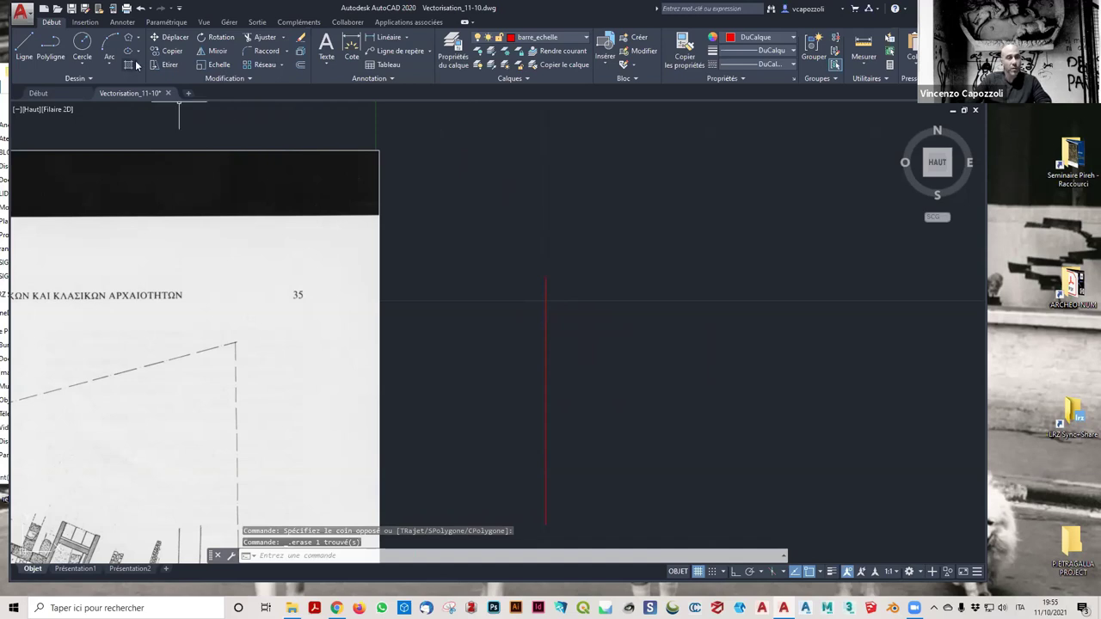
Step: Redraw the 3-sided inscribed triangle centred at the vertical line's top tip
{"action": "left_click", "coordinate": [132, 40]}
{"action": "left_click", "coordinate": [138, 40]}
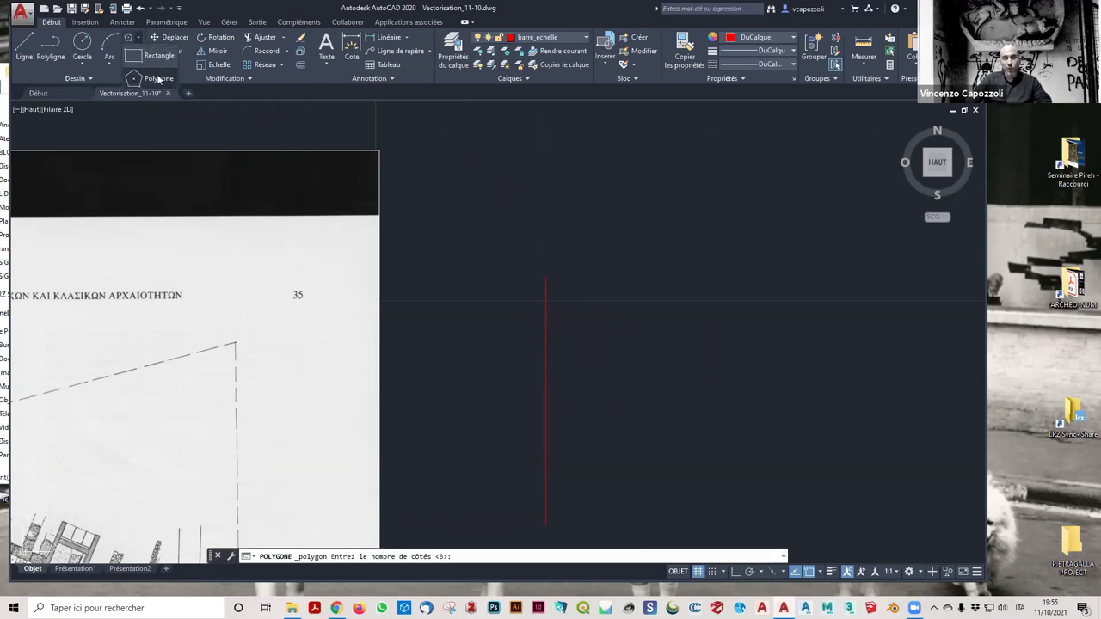
{"action": "left_click", "coordinate": [157, 75]}
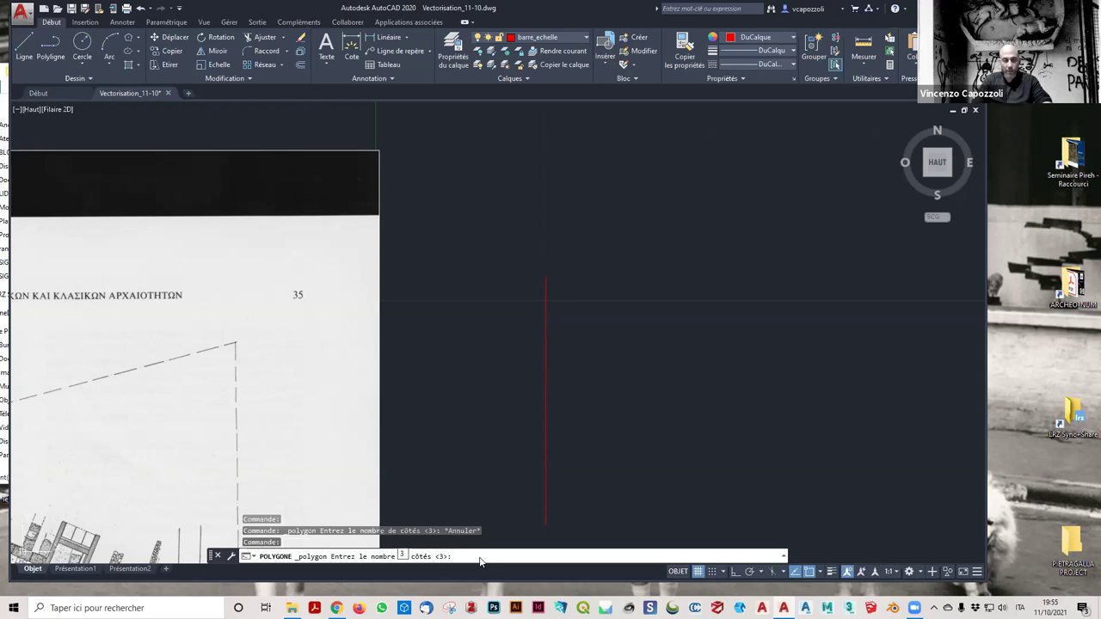
{"action": "key", "text": "Return"}
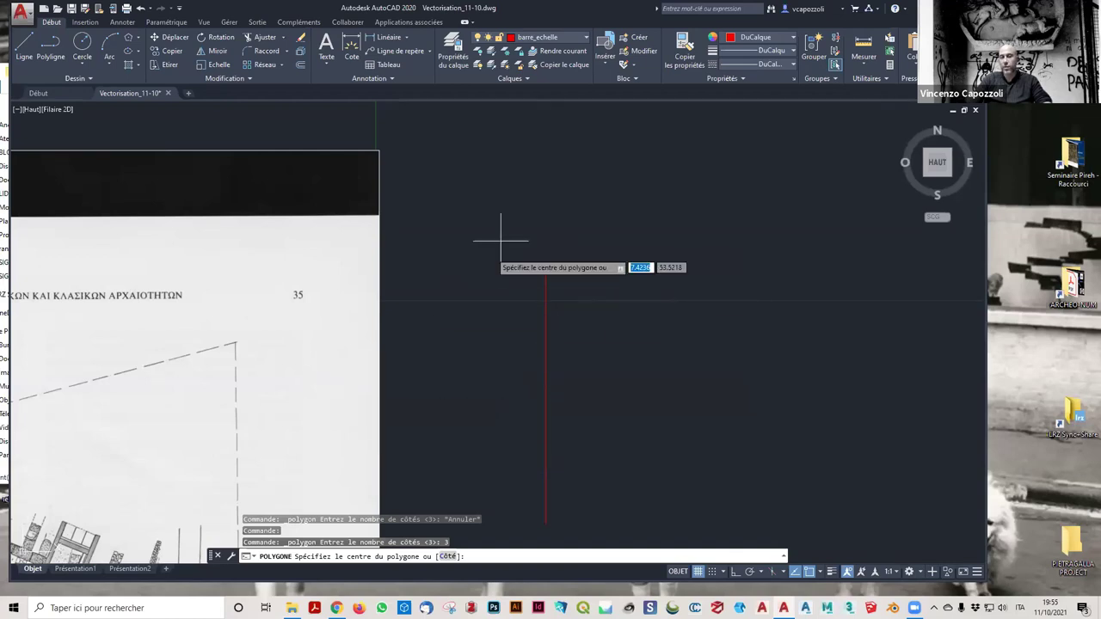
{"action": "left_click", "coordinate": [545, 307]}
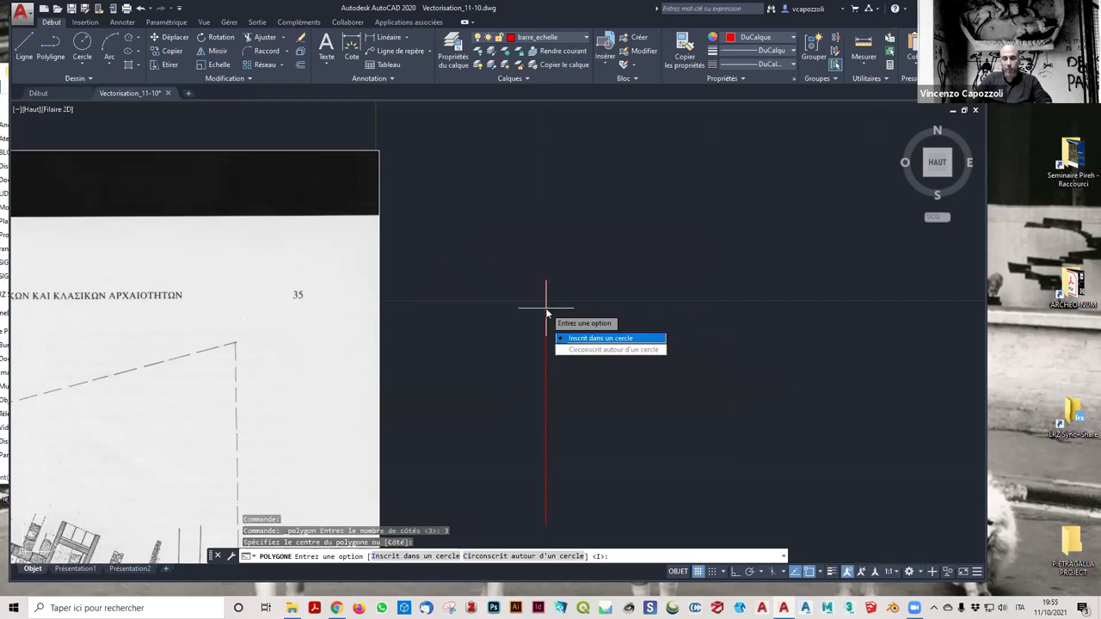
{"action": "left_click", "coordinate": [595, 341]}
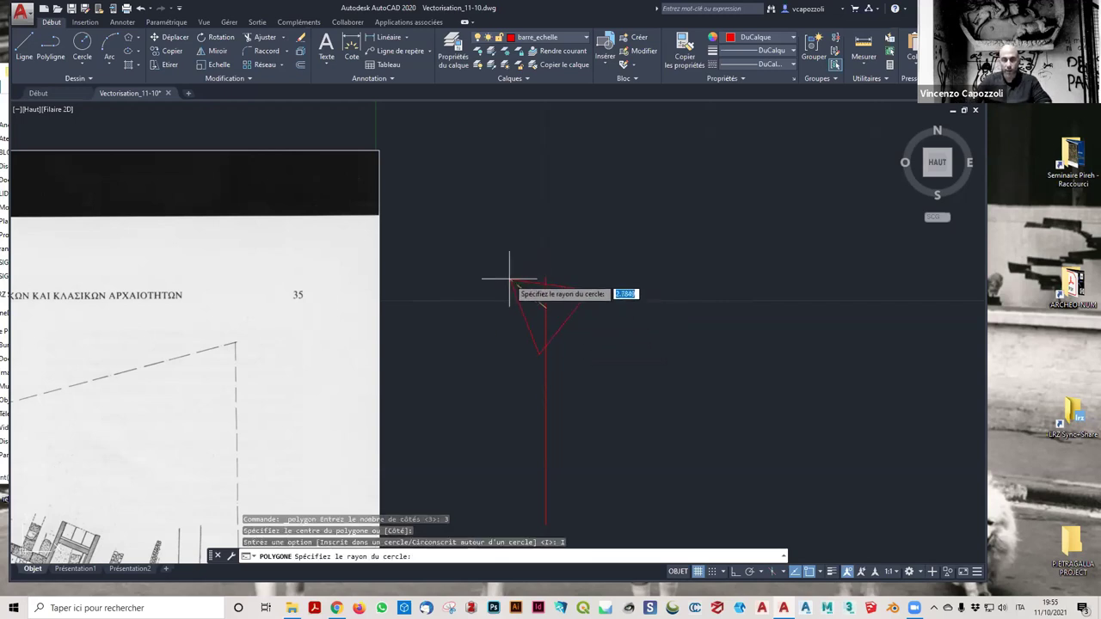
{"action": "scroll", "coordinate": [543, 274], "scroll_direction": "up", "scroll_amount": 3}
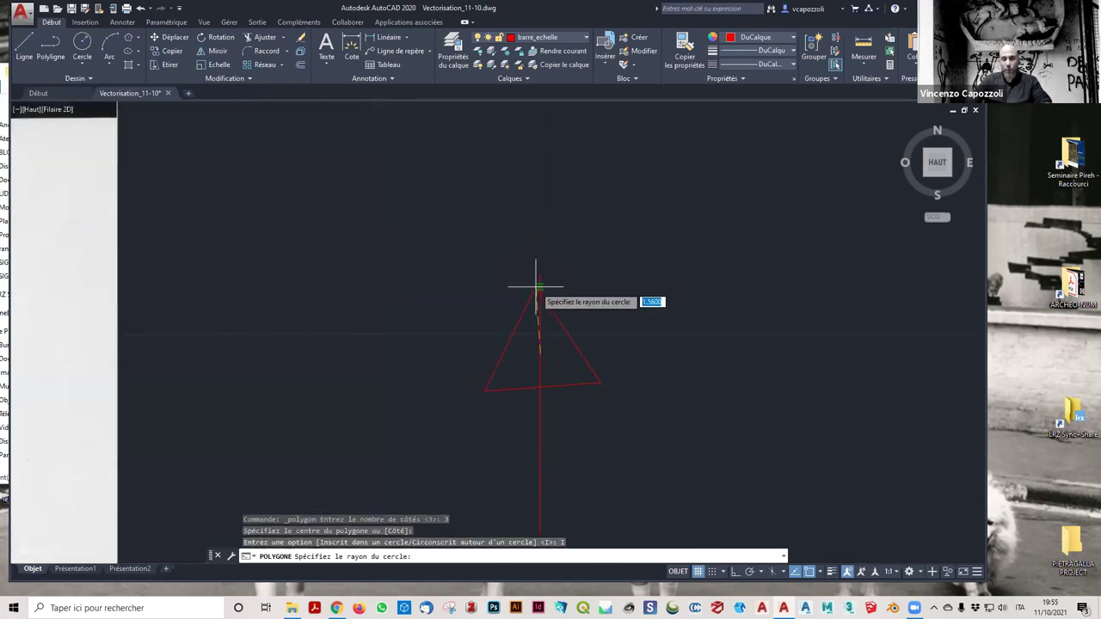
{"action": "scroll", "coordinate": [544, 270], "scroll_direction": "up", "scroll_amount": 2}
{"action": "scroll", "coordinate": [541, 267], "scroll_direction": "up", "scroll_amount": 2}
{"action": "mouse_move", "coordinate": [541, 260]}
{"action": "middle_mouse_down"}
{"action": "mouse_move", "coordinate": [497, 259]}
{"action": "mouse_move", "coordinate": [611, 302]}
{"action": "middle_mouse_up"}
{"action": "key", "text": "Escape"}
{"action": "scroll", "coordinate": [614, 303], "scroll_direction": "down", "scroll_amount": 3}
{"action": "scroll", "coordinate": [610, 369], "scroll_direction": "down", "scroll_amount": 2}
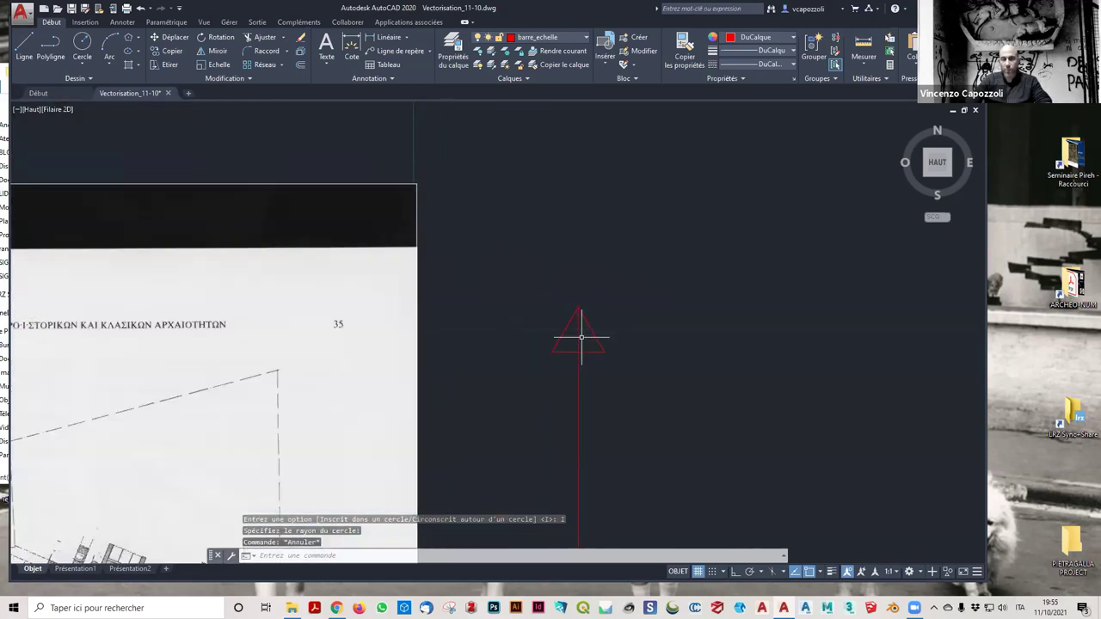
{"action": "scroll", "coordinate": [578, 336], "scroll_direction": "up", "scroll_amount": 3}
{"action": "left_click", "coordinate": [576, 337]}
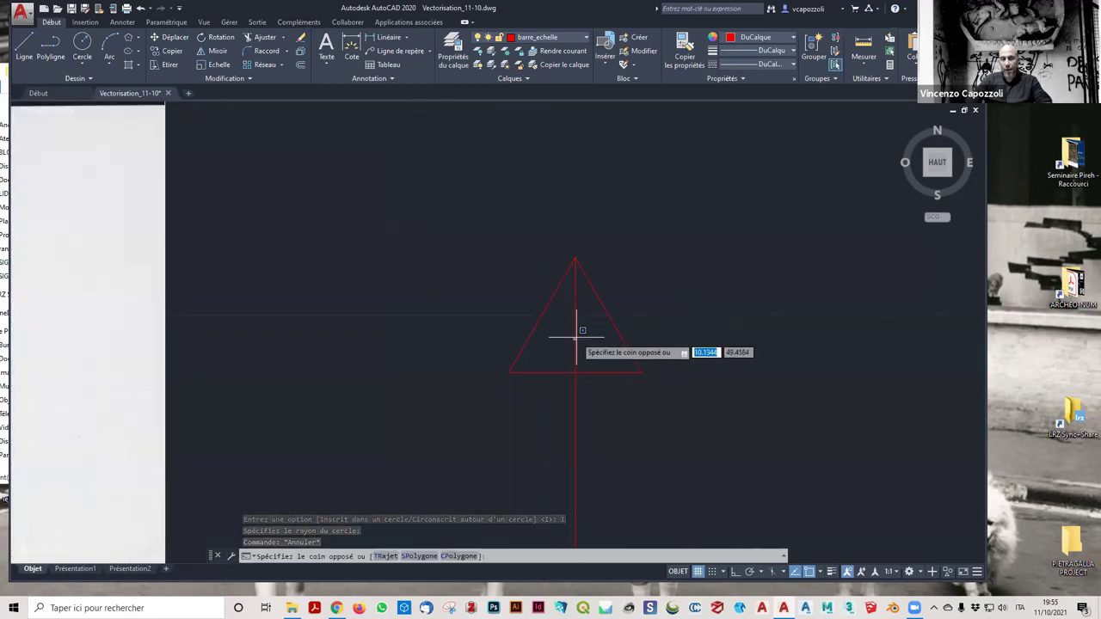
{"action": "key", "text": "Escape"}
{"action": "scroll", "coordinate": [592, 340], "scroll_direction": "down", "scroll_amount": 3}
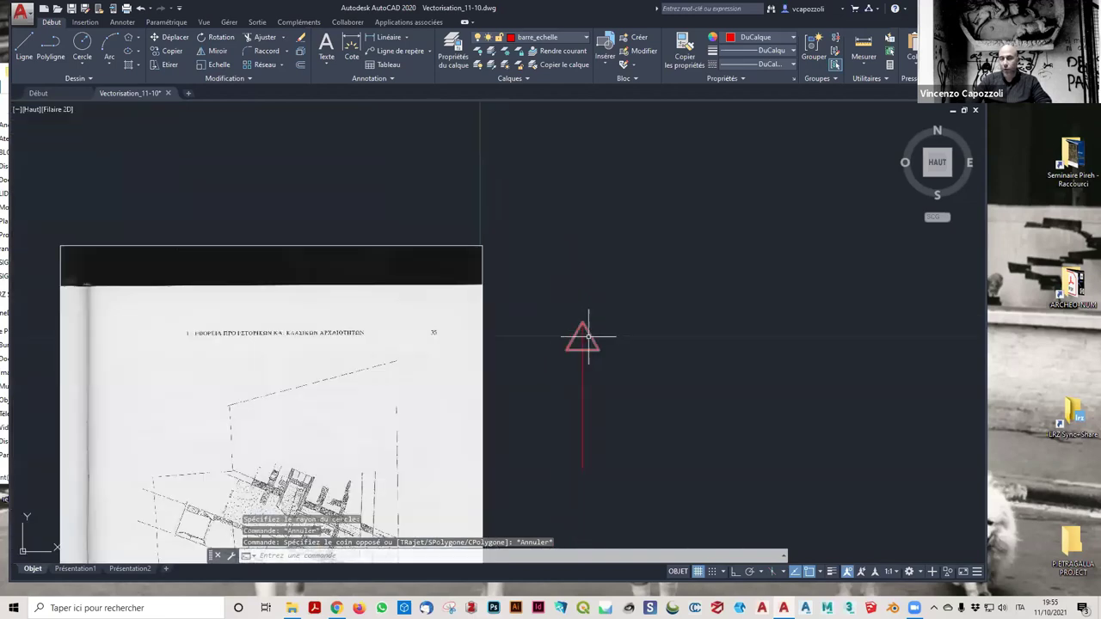
{"action": "scroll", "coordinate": [591, 340], "scroll_direction": "up", "scroll_amount": 3}
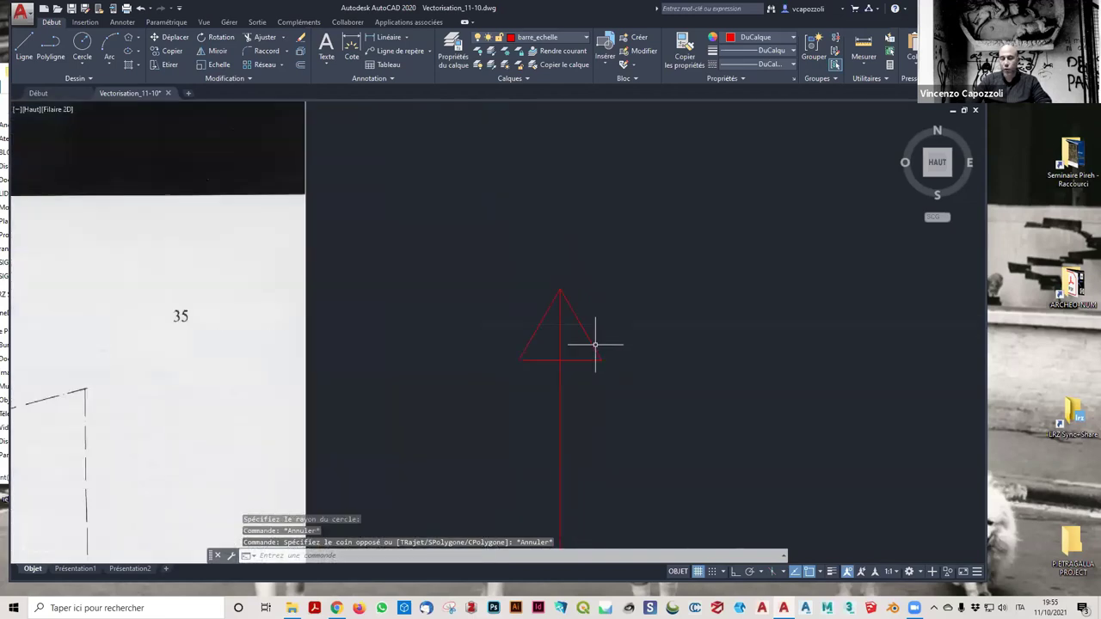
Step: Hatch the left half of the arrow triangle with the SOLID pattern
{"action": "left_click", "coordinate": [127, 65]}
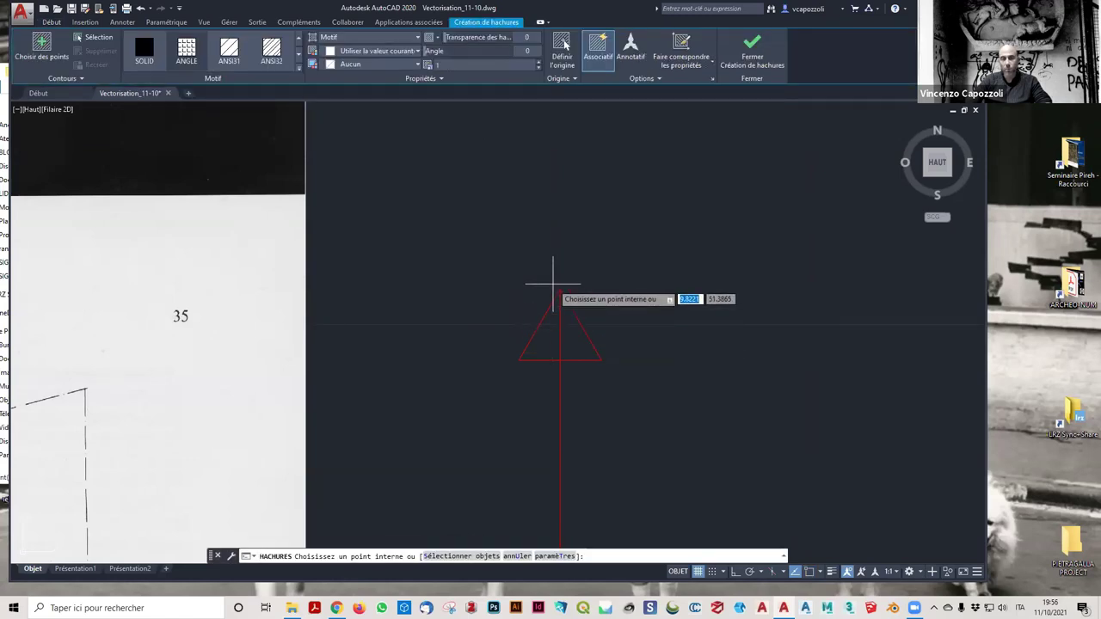
{"action": "left_click", "coordinate": [144, 48]}
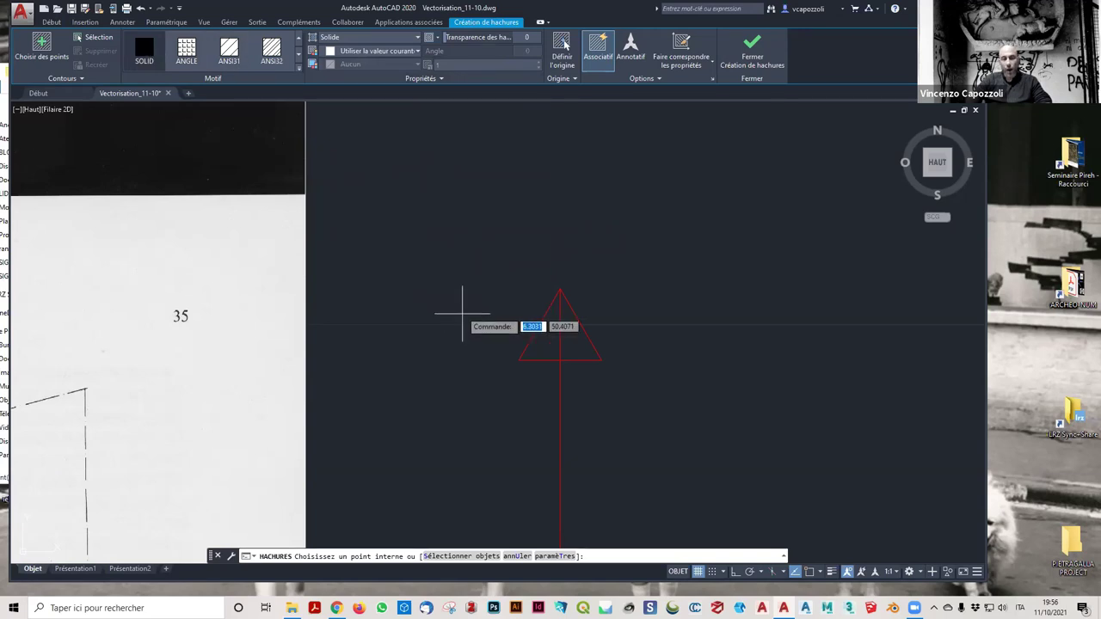
{"action": "left_click", "coordinate": [545, 345]}
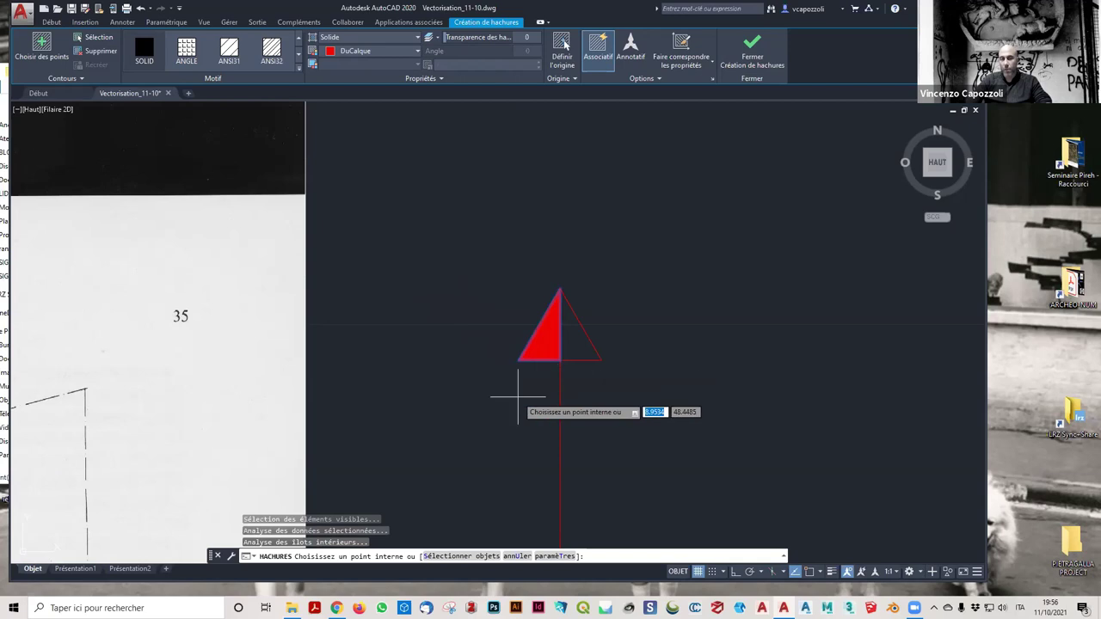
{"action": "key", "text": "Escape"}
{"action": "scroll", "coordinate": [362, 307], "scroll_direction": "down", "scroll_amount": 3}
{"action": "middle_click_drag", "start_coordinate": [408, 391], "coordinate": [492, 361]}
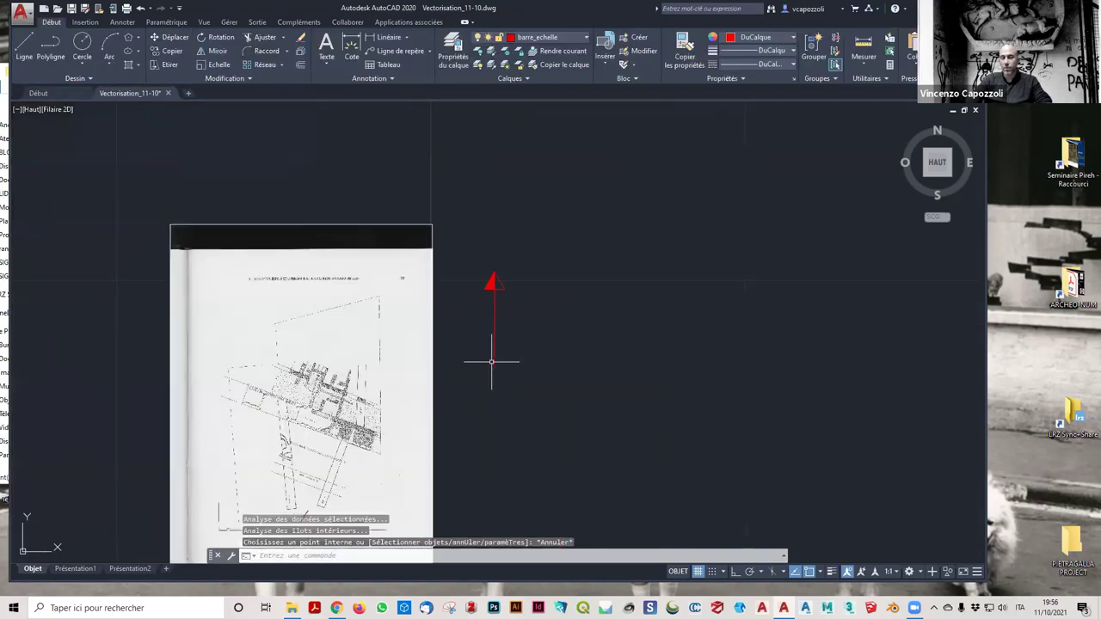
{"action": "key", "text": "Escape"}
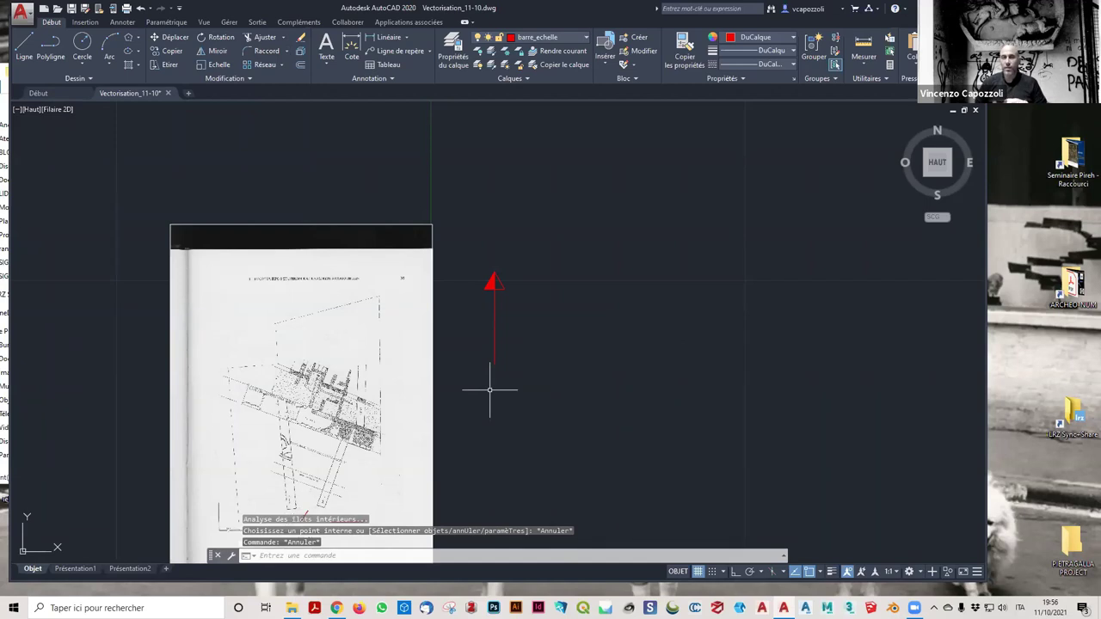
{"action": "scroll", "coordinate": [502, 328], "scroll_direction": "up", "scroll_amount": 5}
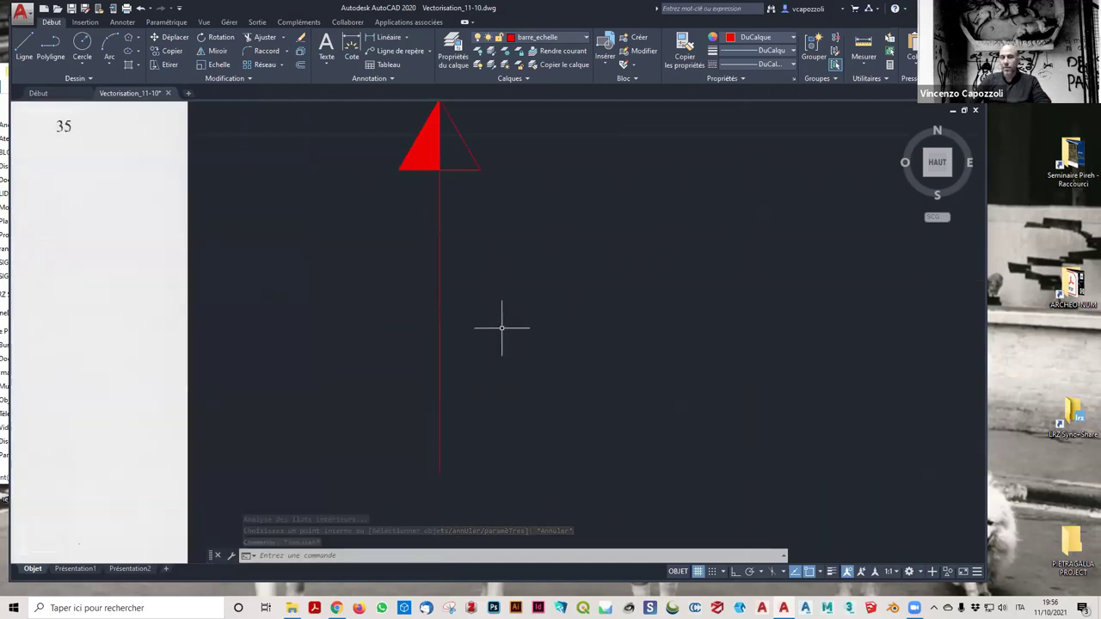
{"action": "scroll", "coordinate": [502, 328], "scroll_direction": "down", "scroll_amount": 3}
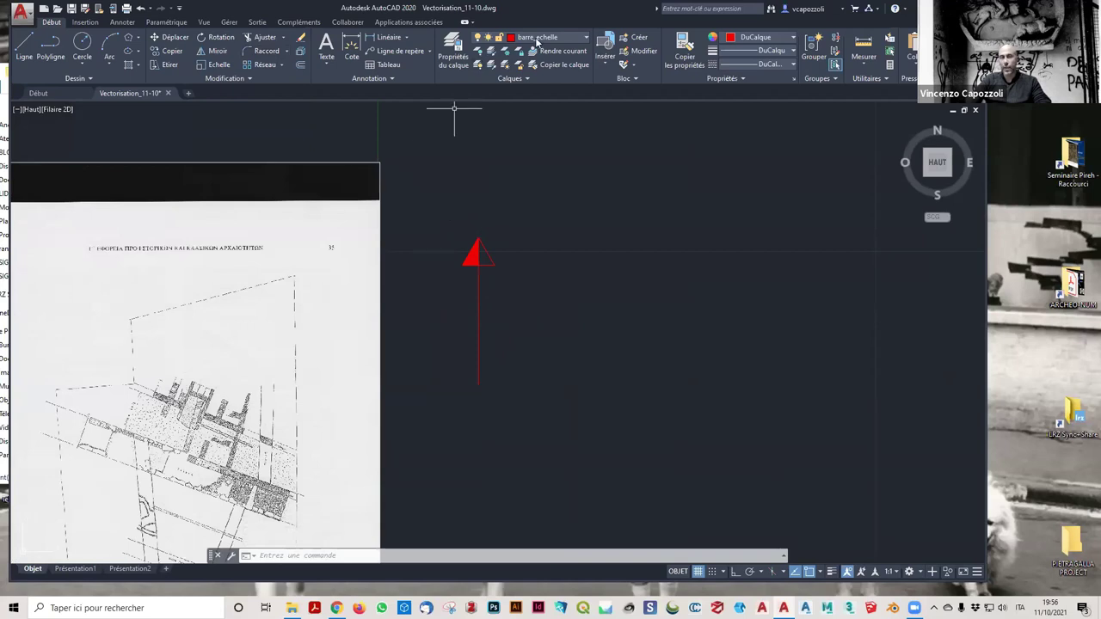
Step: Create a new layer fleche_nord with colour yellow (jaune)
{"action": "left_click", "coordinate": [464, 46]}
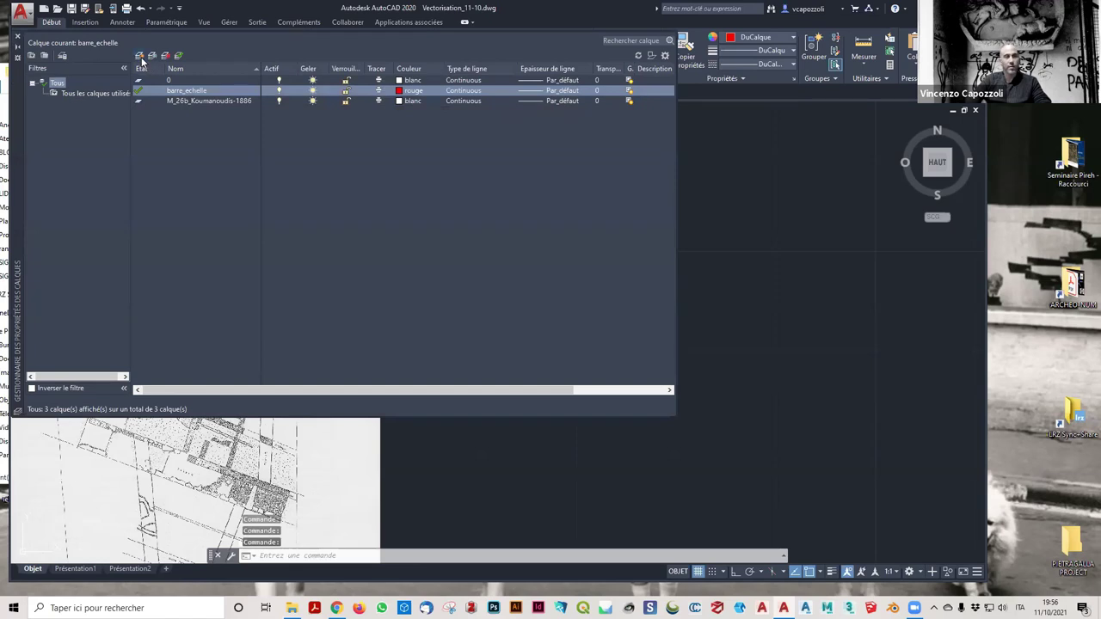
{"action": "left_click", "coordinate": [139, 56]}
{"action": "type", "text": "fleche_nord"}
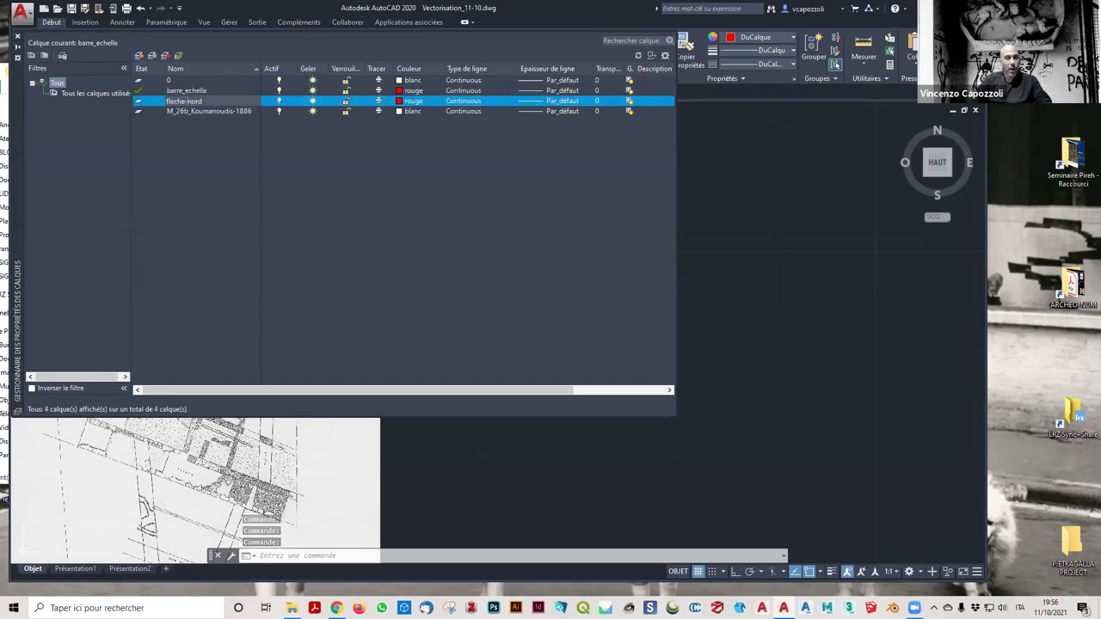
{"action": "left_click", "coordinate": [395, 100]}
{"action": "left_click", "coordinate": [447, 332]}
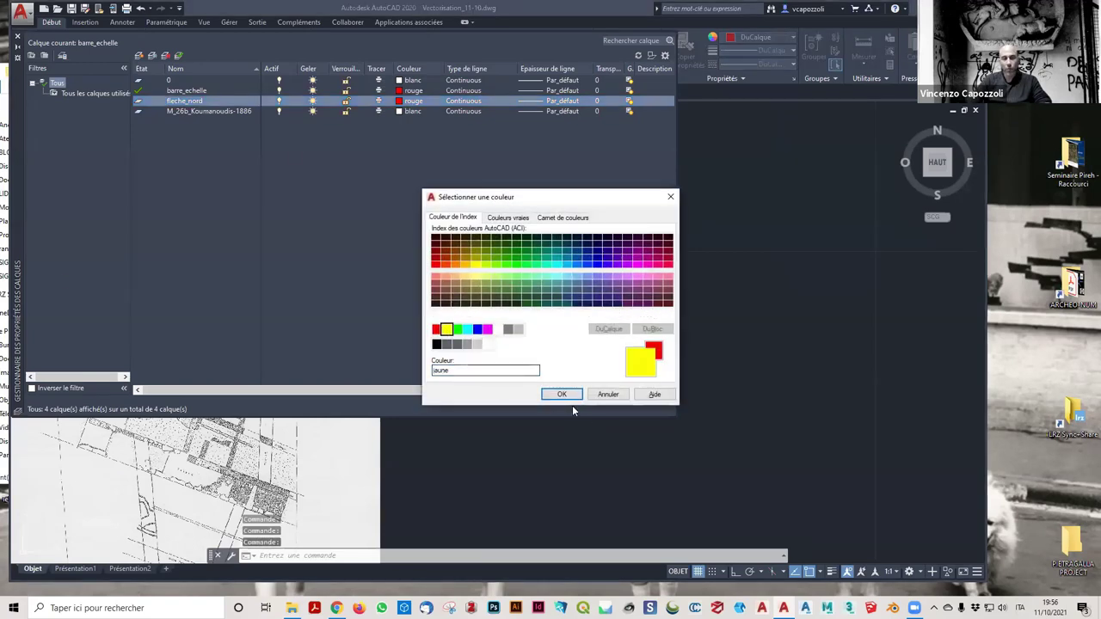
{"action": "left_click", "coordinate": [562, 394]}
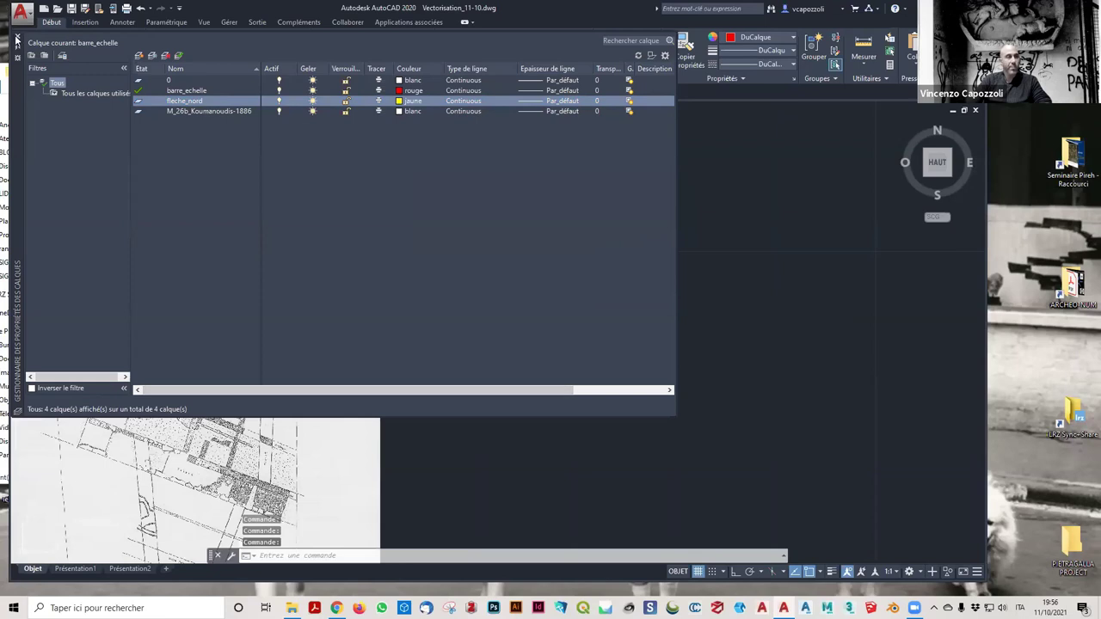
{"action": "left_click", "coordinate": [16, 37]}
Step: Put the whole north arrow on layer fleche_nord
{"action": "left_click", "coordinate": [574, 420]}
{"action": "left_click", "coordinate": [440, 231]}
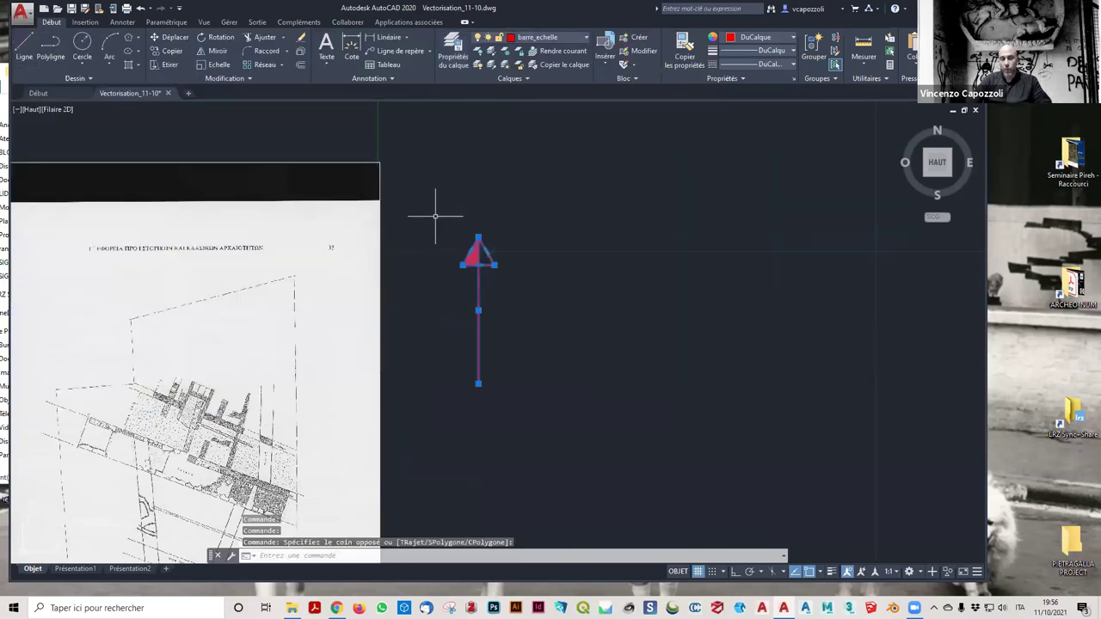
{"action": "left_click", "coordinate": [529, 37]}
{"action": "left_click", "coordinate": [542, 86]}
{"action": "key", "text": "Escape"}
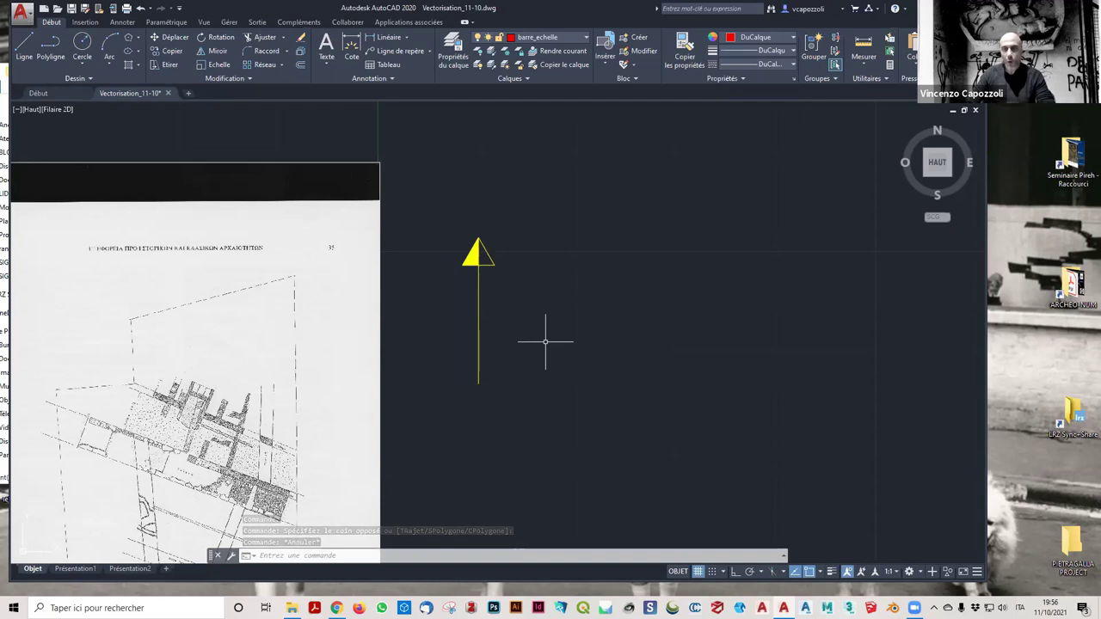
{"action": "scroll", "coordinate": [533, 323], "scroll_direction": "down", "scroll_amount": 3}
Step: Frame the scanned plan and select the whole image with a crossing window
{"action": "scroll", "coordinate": [613, 297], "scroll_direction": "down", "scroll_amount": 3}
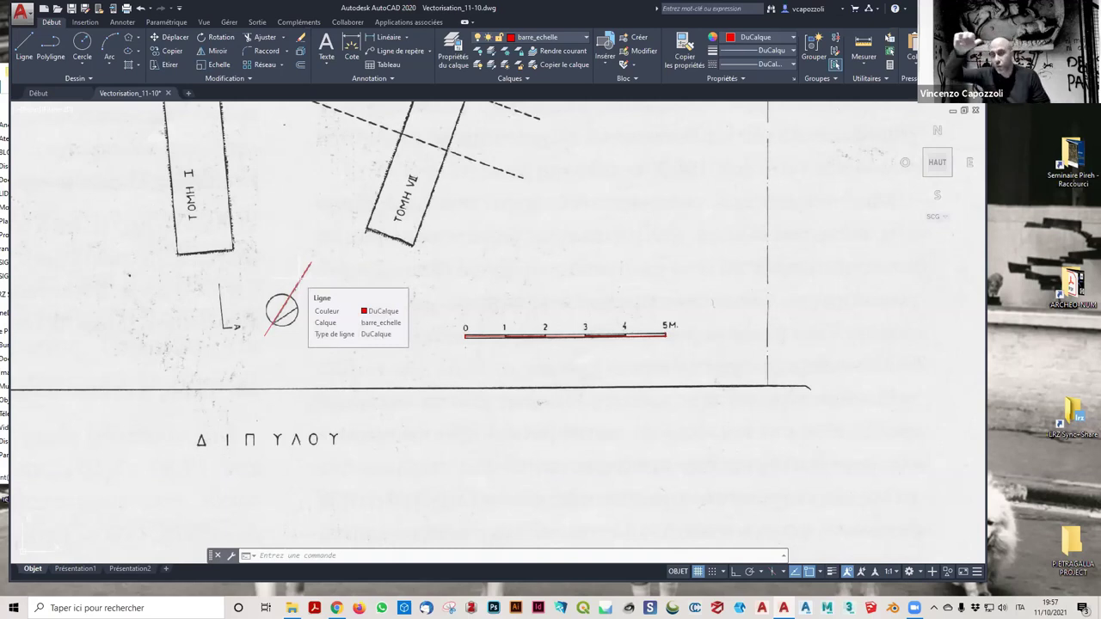
{"action": "scroll", "coordinate": [433, 191], "scroll_direction": "down", "scroll_amount": 5}
{"action": "scroll", "coordinate": [439, 172], "scroll_direction": "down", "scroll_amount": 2}
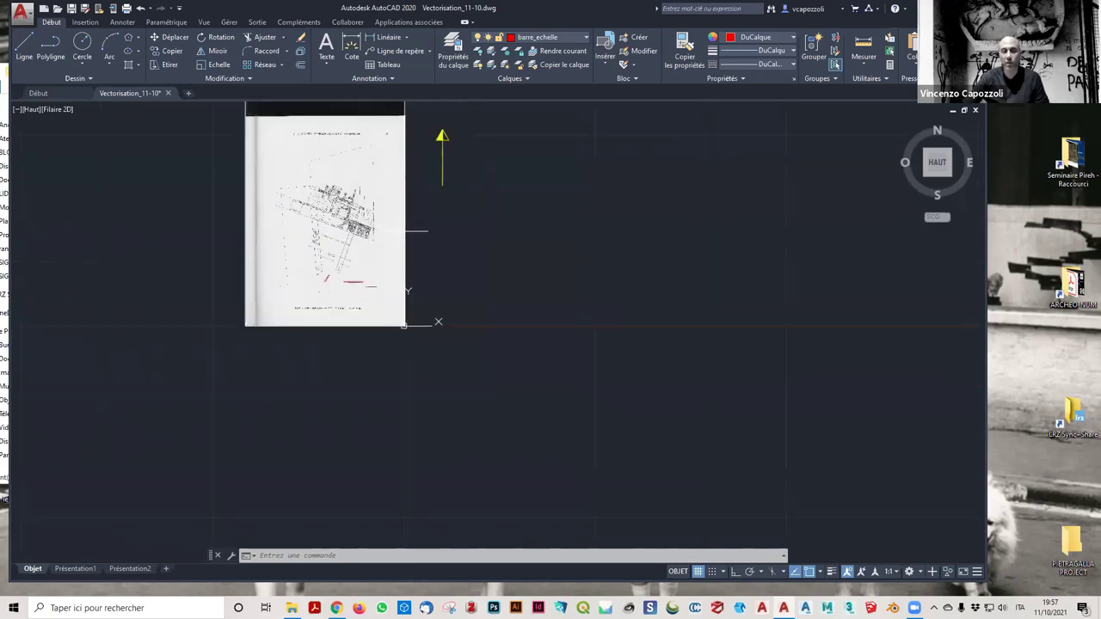
{"action": "middle_click_drag", "start_coordinate": [453, 268], "coordinate": [538, 251]}
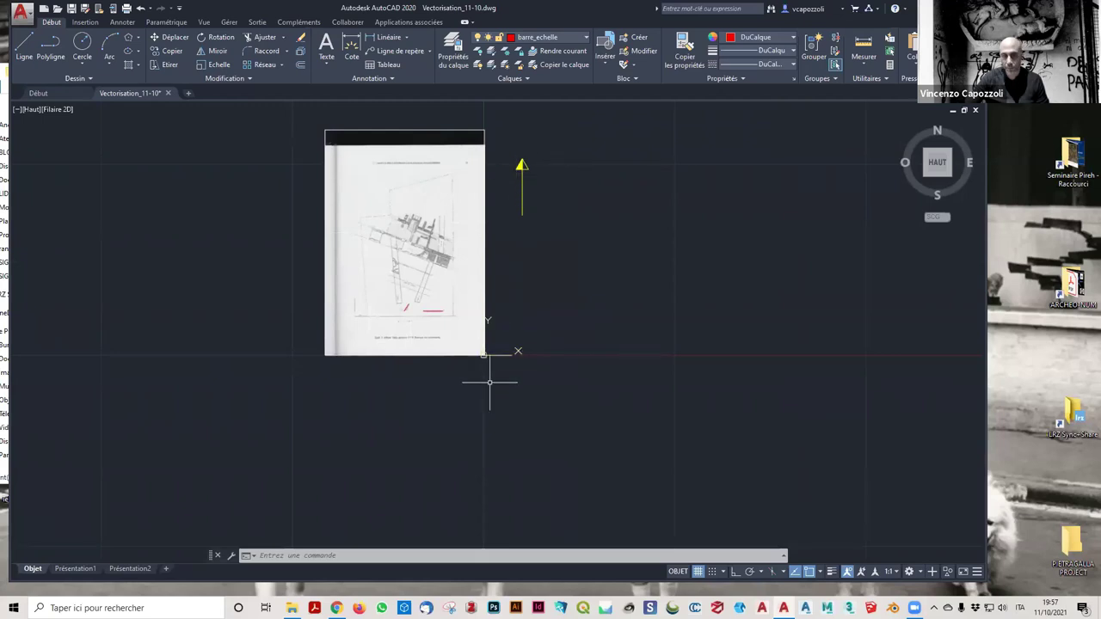
{"action": "left_click", "coordinate": [515, 373]}
{"action": "left_click", "coordinate": [285, 117]}
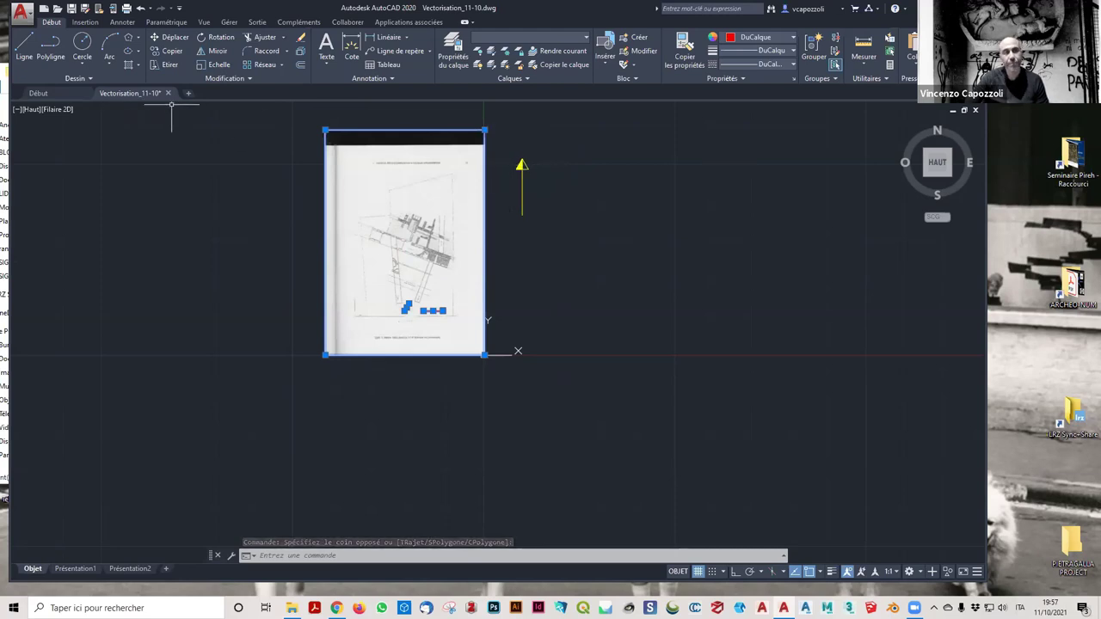
Step: Start rotating the selected image with its pivot at the image corner
{"action": "left_click", "coordinate": [220, 38]}
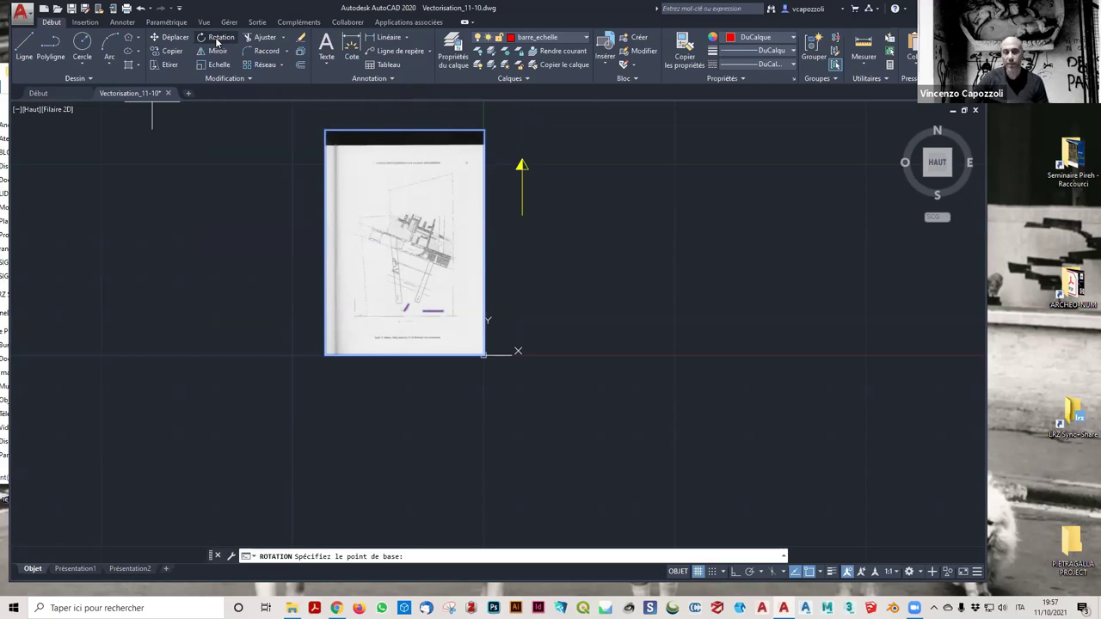
{"action": "scroll", "coordinate": [336, 372], "scroll_direction": "up", "scroll_amount": 2}
{"action": "middle_click_drag", "start_coordinate": [460, 366], "coordinate": [472, 395]}
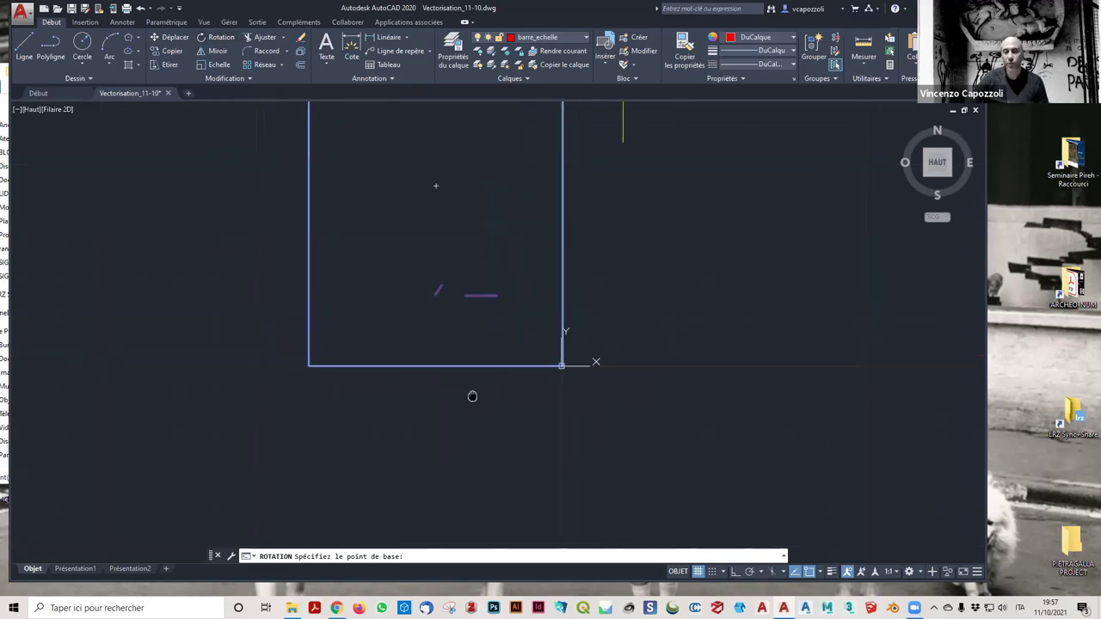
{"action": "scroll", "coordinate": [404, 327], "scroll_direction": "up", "scroll_amount": 3}
{"action": "scroll", "coordinate": [420, 233], "scroll_direction": "down", "scroll_amount": 2}
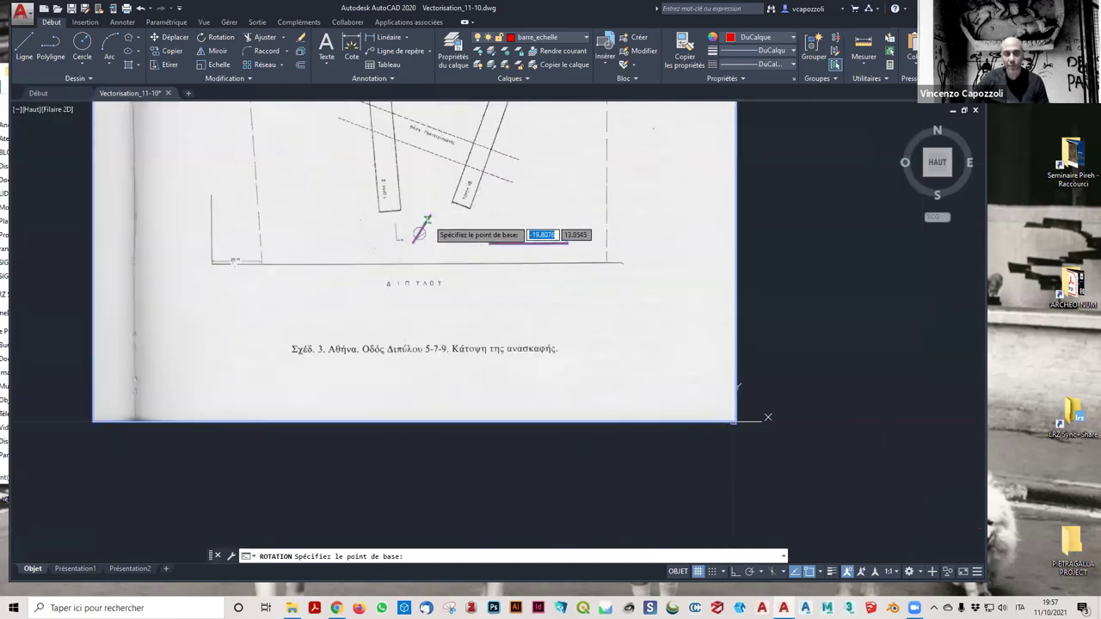
{"action": "scroll", "coordinate": [420, 233], "scroll_direction": "down", "scroll_amount": 5}
{"action": "middle_click_drag", "start_coordinate": [457, 249], "coordinate": [422, 337]}
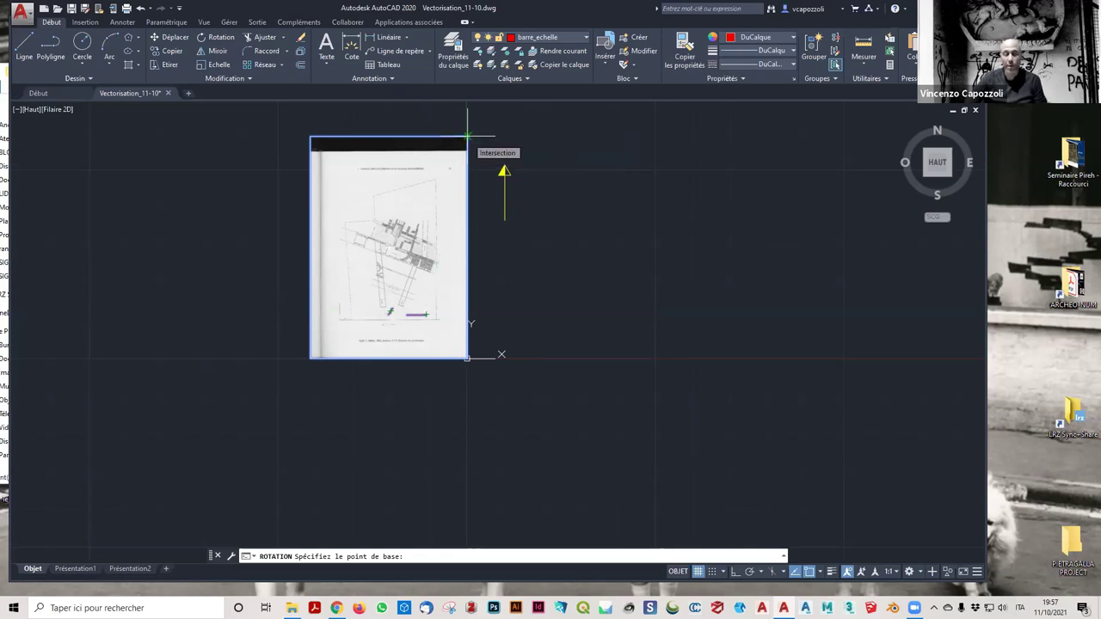
{"action": "left_click", "coordinate": [467, 136]}
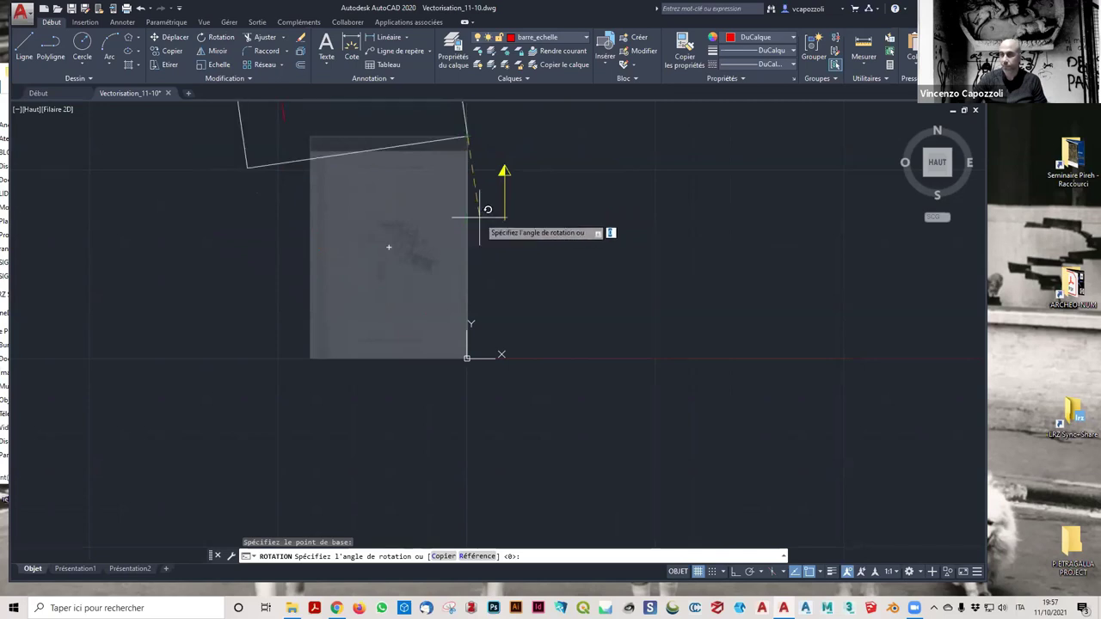
{"action": "scroll", "coordinate": [484, 208], "scroll_direction": "down", "scroll_amount": 4}
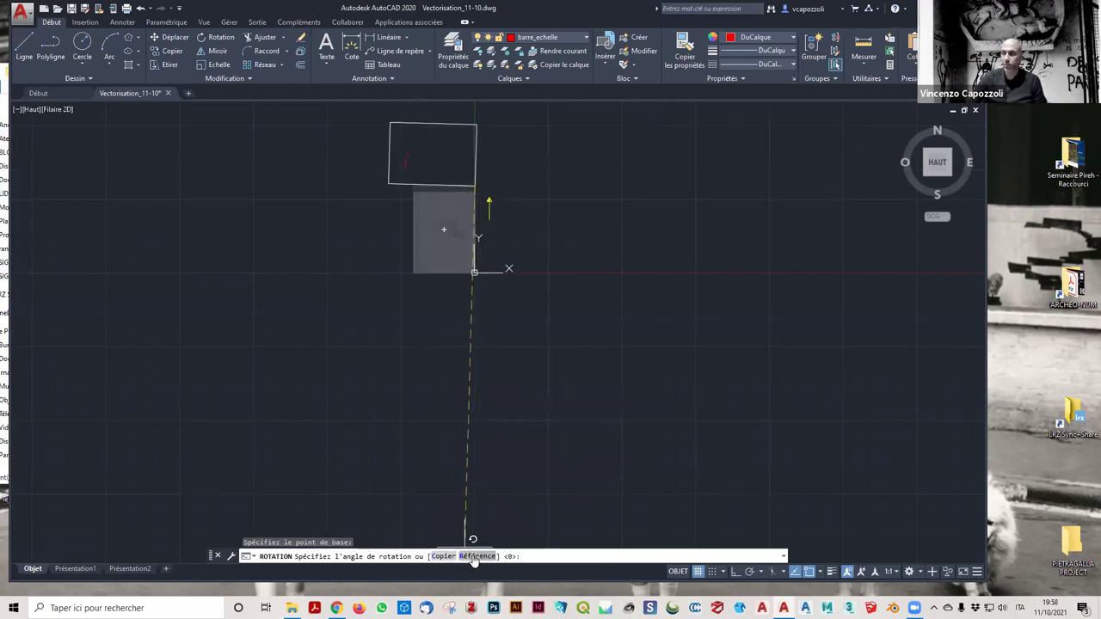
Step: Try a reference rotation using the plan's north line, then undo it
{"action": "left_click", "coordinate": [474, 561]}
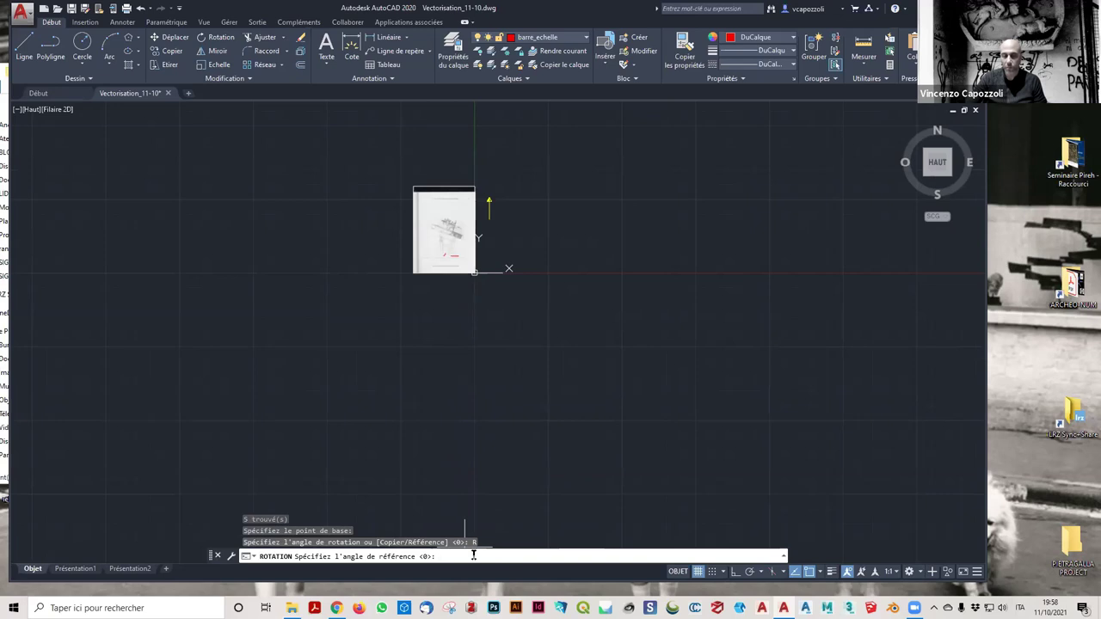
{"action": "scroll", "coordinate": [451, 266], "scroll_direction": "up", "scroll_amount": 4}
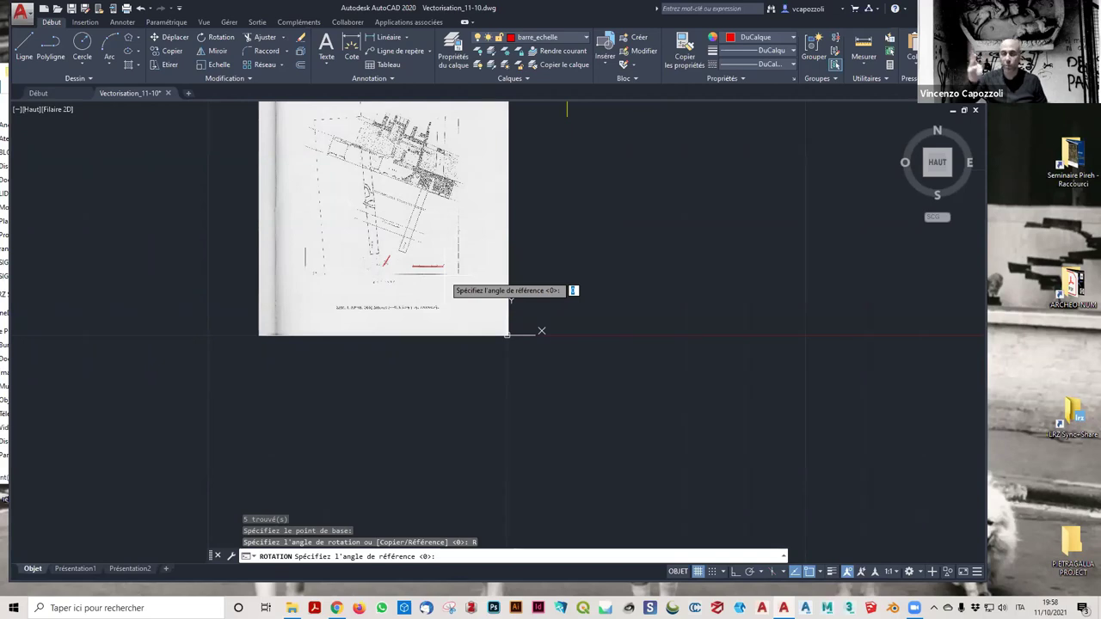
{"action": "scroll", "coordinate": [446, 278], "scroll_direction": "up", "scroll_amount": 2}
{"action": "scroll", "coordinate": [363, 159], "scroll_direction": "up", "scroll_amount": 6}
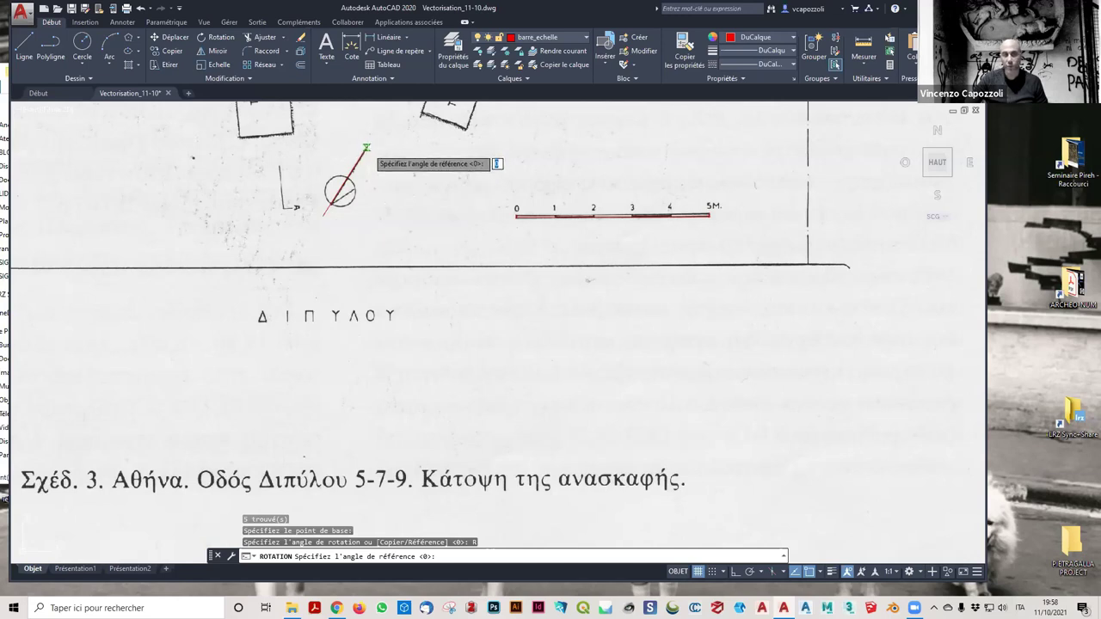
{"action": "scroll", "coordinate": [366, 147], "scroll_direction": "up", "scroll_amount": 3}
{"action": "left_click", "coordinate": [362, 142]}
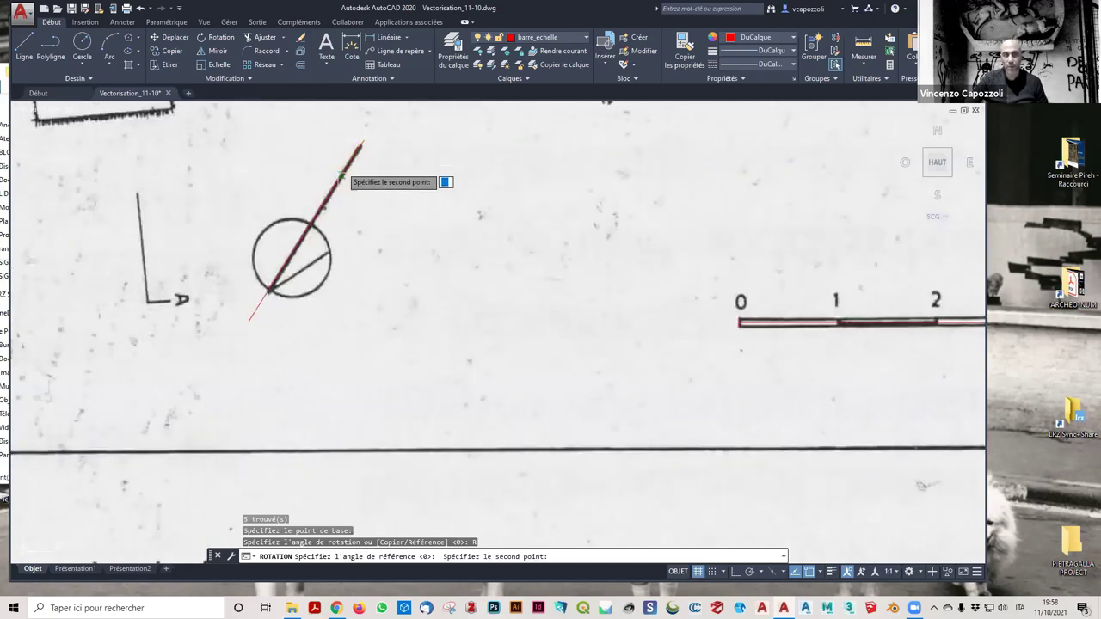
{"action": "left_click", "coordinate": [249, 319]}
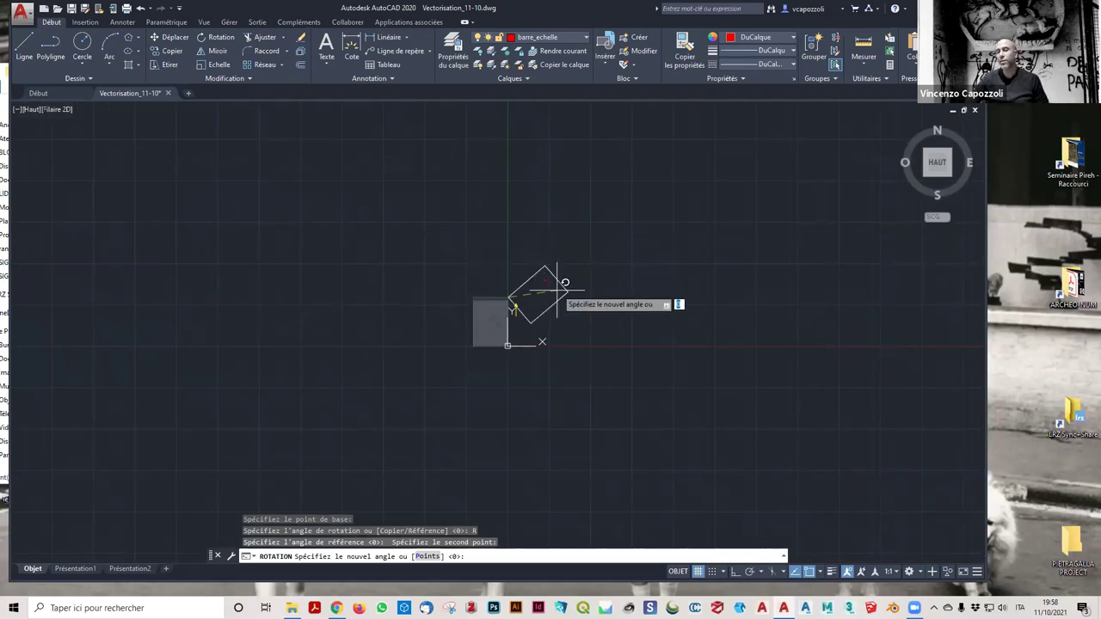
{"action": "scroll", "coordinate": [523, 376], "scroll_direction": "up", "scroll_amount": 1}
{"action": "scroll", "coordinate": [546, 356], "scroll_direction": "up", "scroll_amount": 3}
{"action": "scroll", "coordinate": [491, 282], "scroll_direction": "down", "scroll_amount": 3}
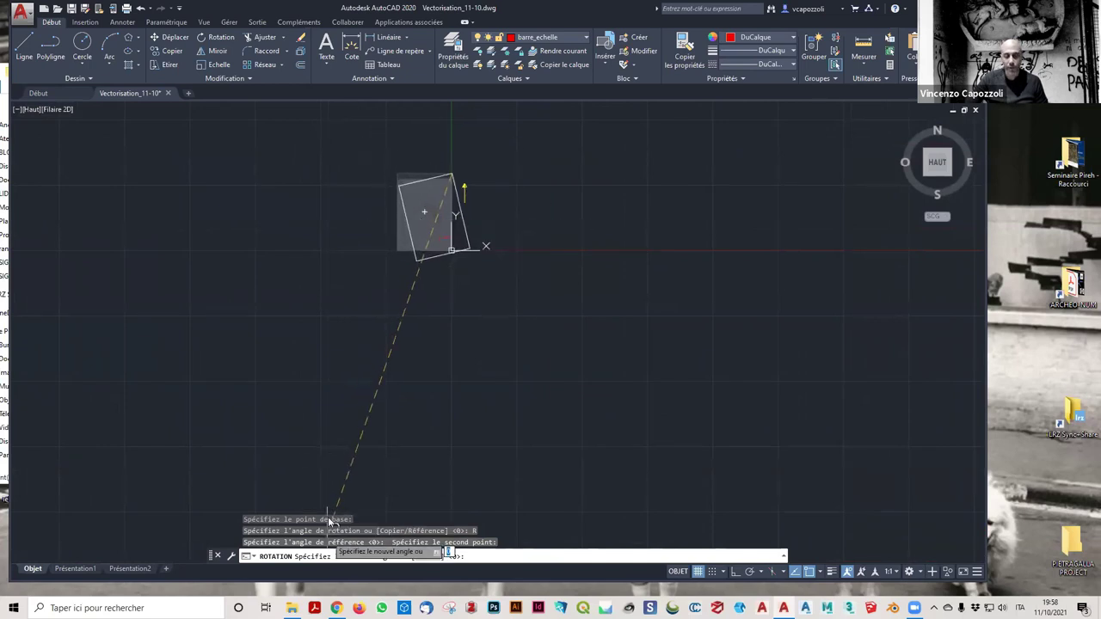
{"action": "scroll", "coordinate": [470, 213], "scroll_direction": "up", "scroll_amount": 5}
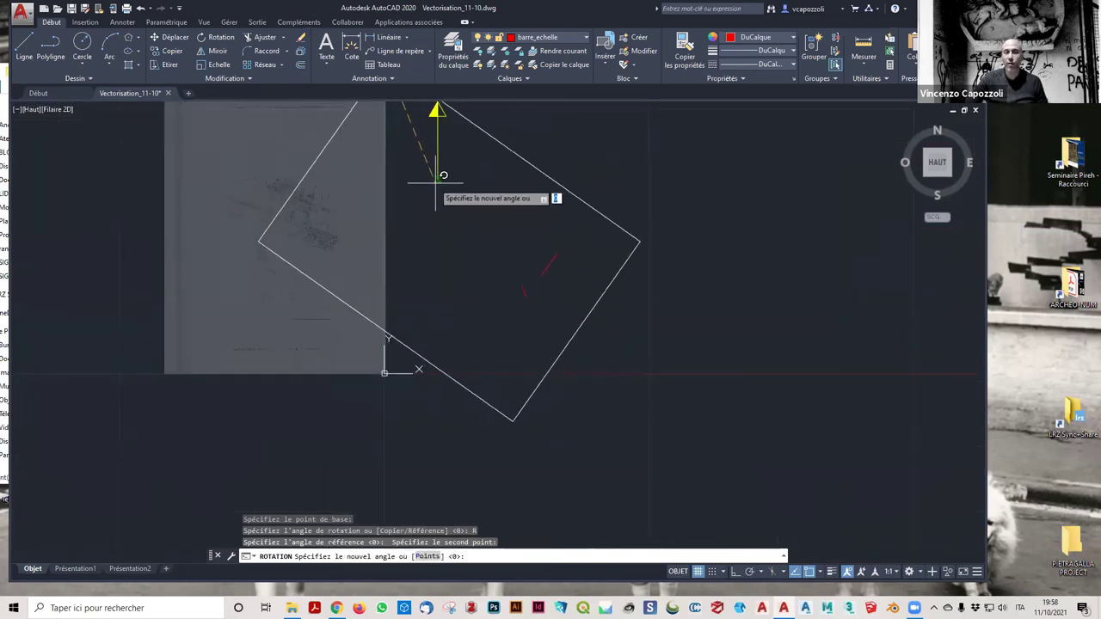
{"action": "left_click", "coordinate": [437, 178]}
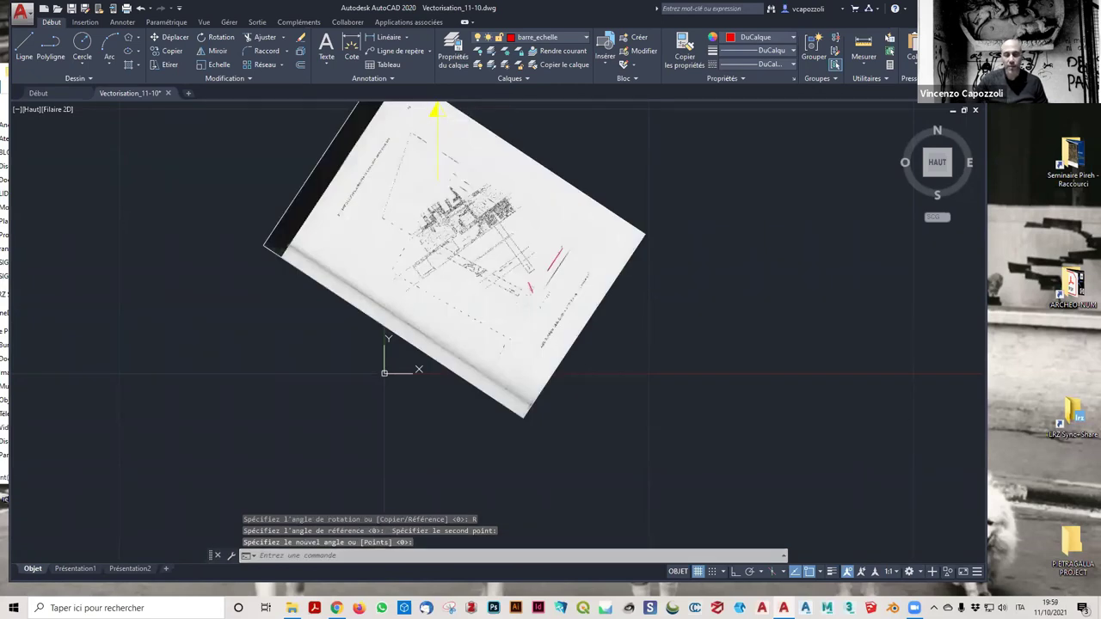
{"action": "key", "text": "ctrl+z"}
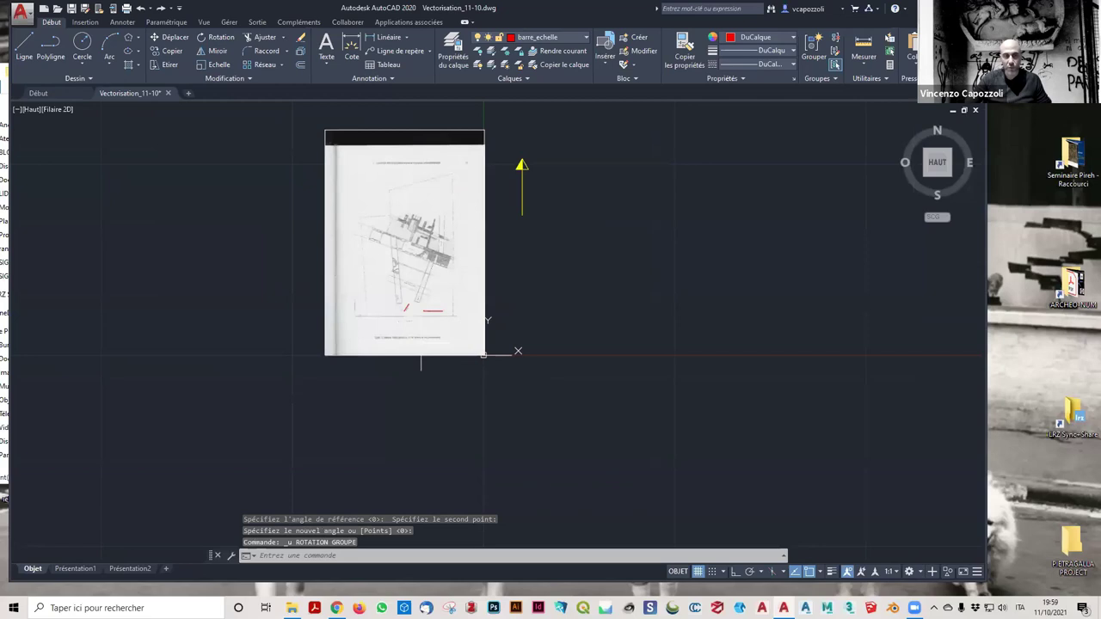
Step: Reselect the scanned plan and rotate it about its top-right corner
{"action": "left_click", "coordinate": [497, 376]}
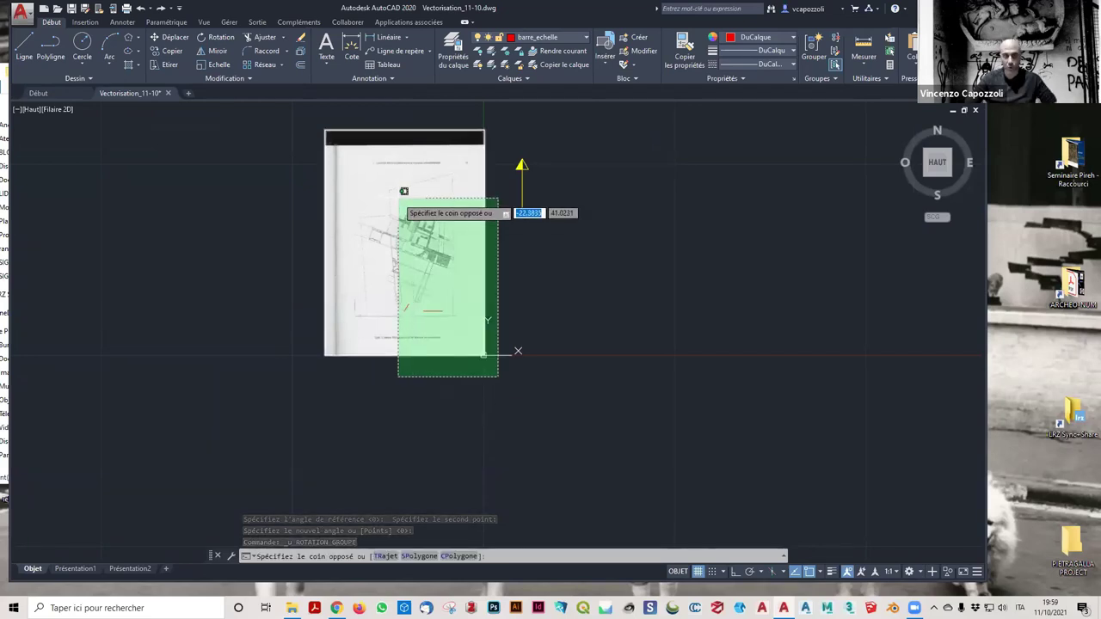
{"action": "key", "text": "Escape"}
{"action": "left_click", "coordinate": [498, 376]}
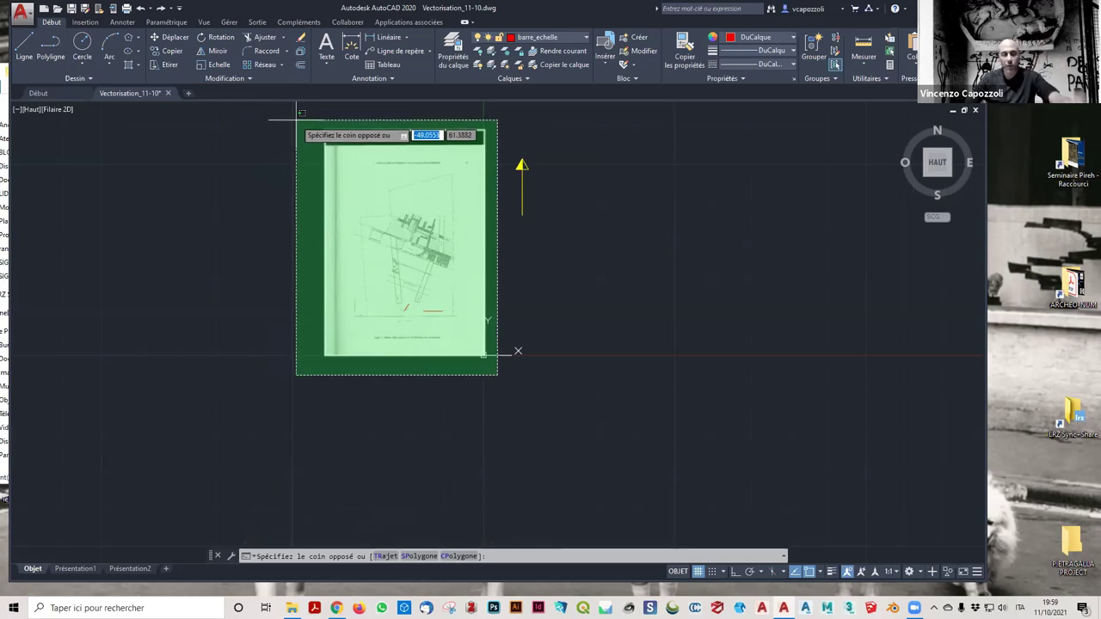
{"action": "left_click", "coordinate": [301, 112]}
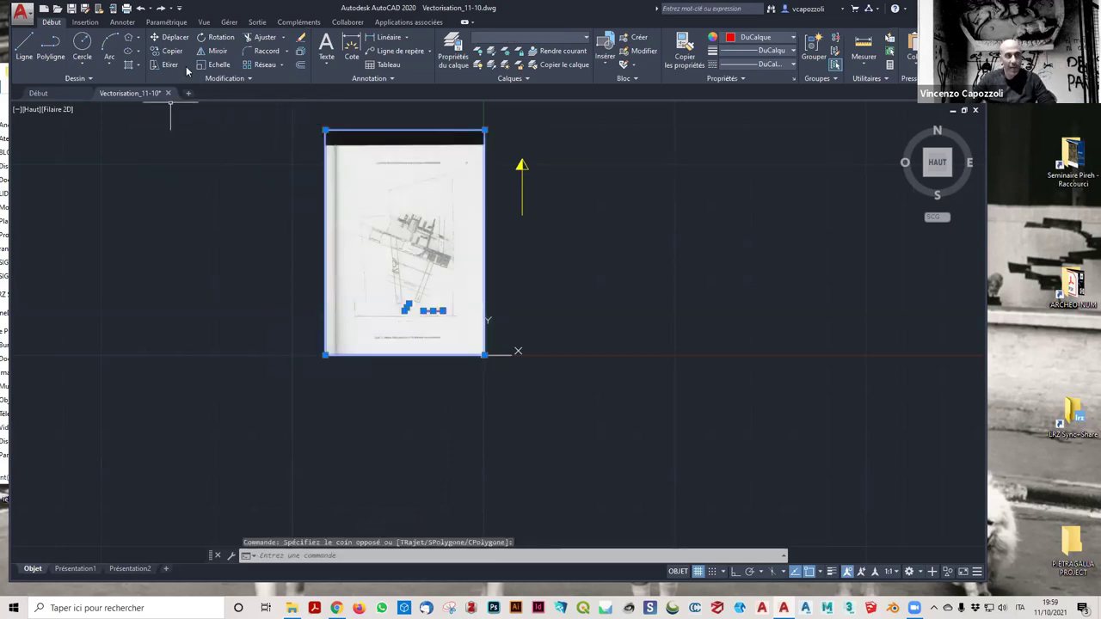
{"action": "left_click", "coordinate": [221, 38]}
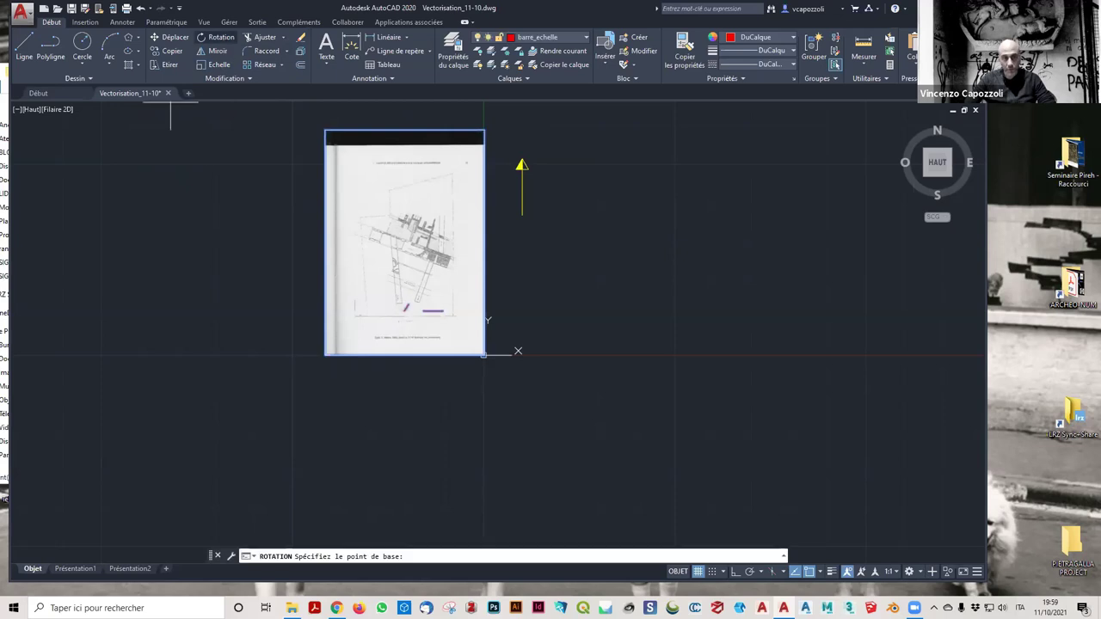
{"action": "left_click", "coordinate": [485, 130]}
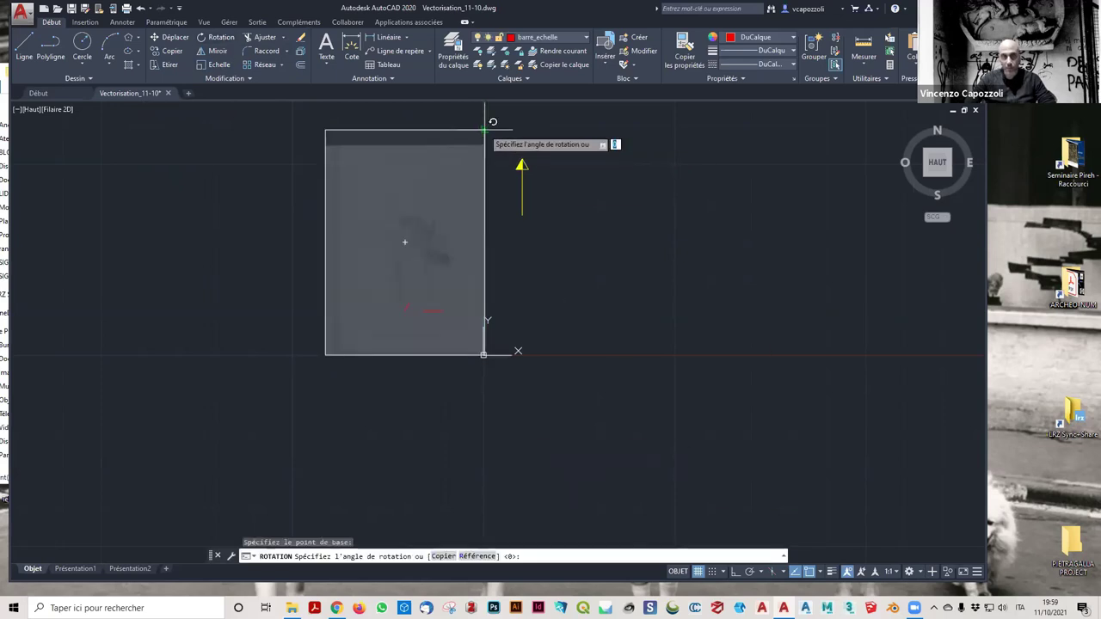
Step: Rotate by reference from the red north line's ends to two points on the yellow arrow
{"action": "left_click", "coordinate": [479, 557]}
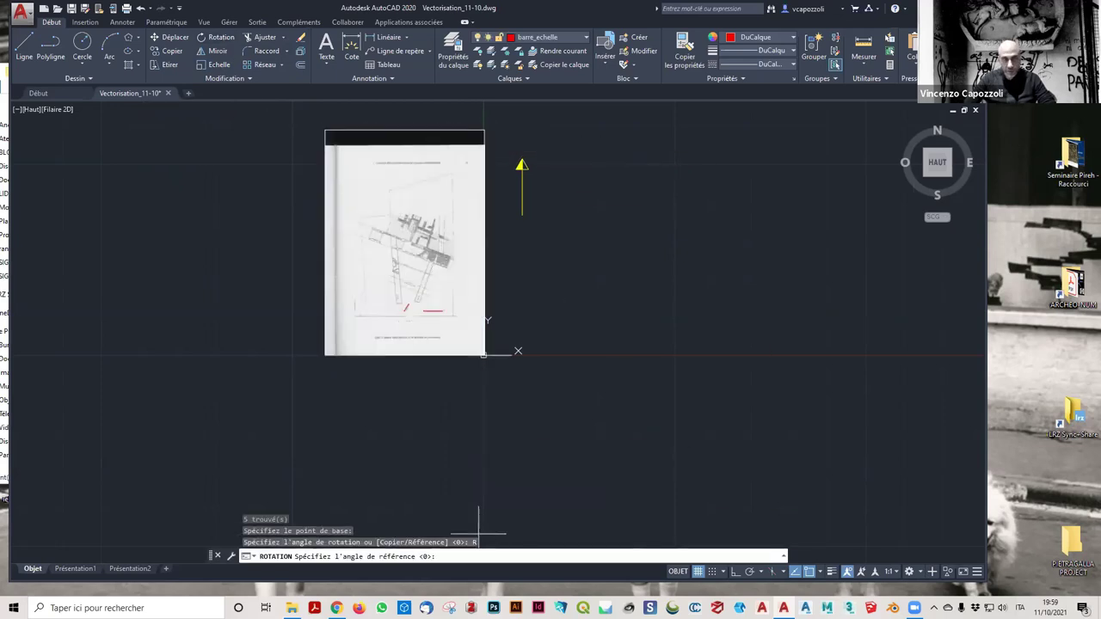
{"action": "scroll", "coordinate": [441, 302], "scroll_direction": "up", "scroll_amount": 3}
{"action": "scroll", "coordinate": [370, 334], "scroll_direction": "up", "scroll_amount": 3}
{"action": "scroll", "coordinate": [196, 327], "scroll_direction": "up", "scroll_amount": 3}
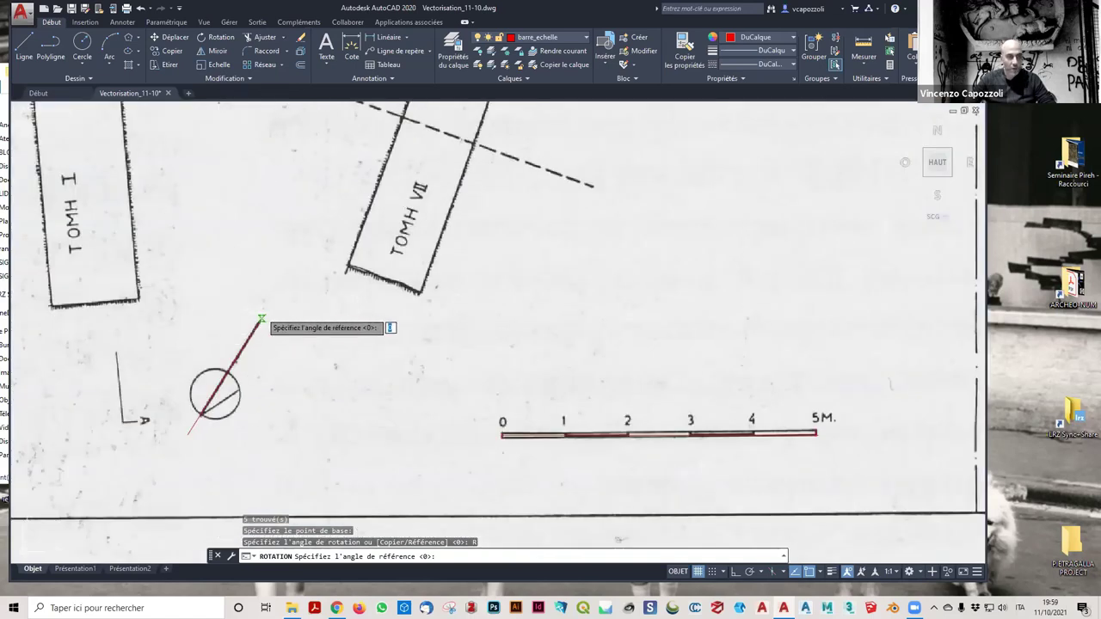
{"action": "left_click", "coordinate": [259, 322]}
{"action": "left_click", "coordinate": [188, 433]}
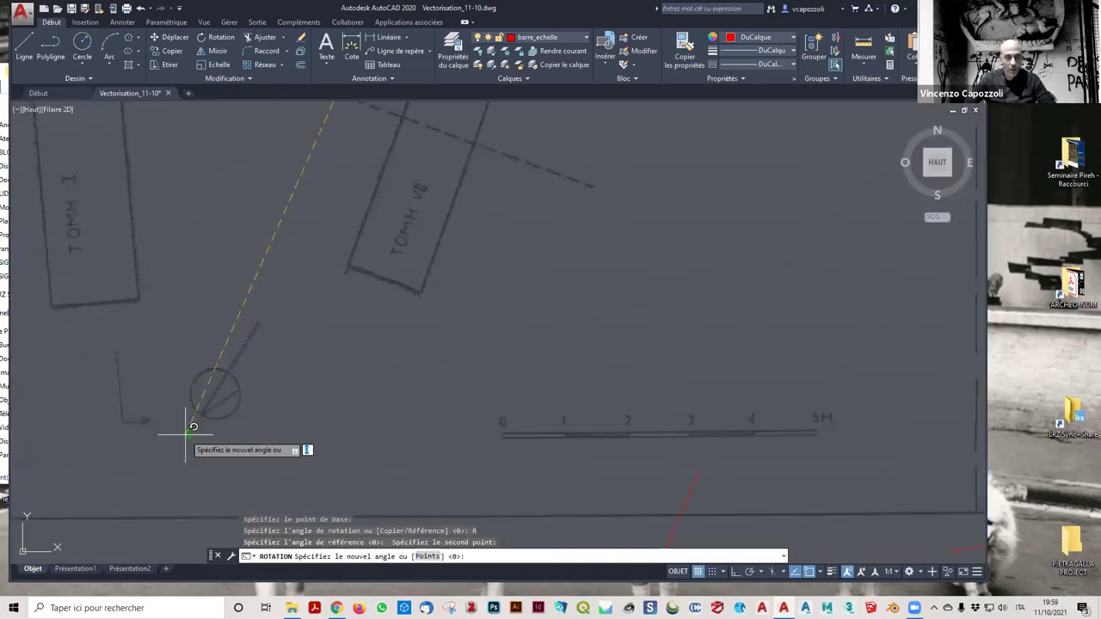
{"action": "left_click", "coordinate": [421, 558]}
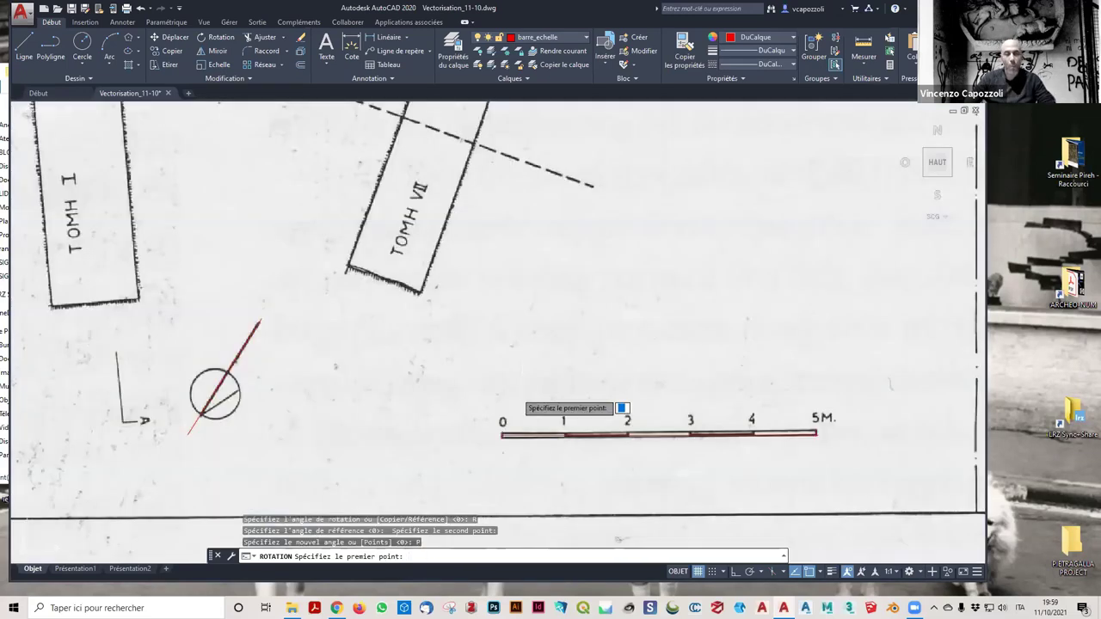
{"action": "scroll", "coordinate": [542, 284], "scroll_direction": "down", "scroll_amount": 5}
{"action": "scroll", "coordinate": [517, 301], "scroll_direction": "down", "scroll_amount": 5}
{"action": "scroll", "coordinate": [483, 325], "scroll_direction": "up", "scroll_amount": 2}
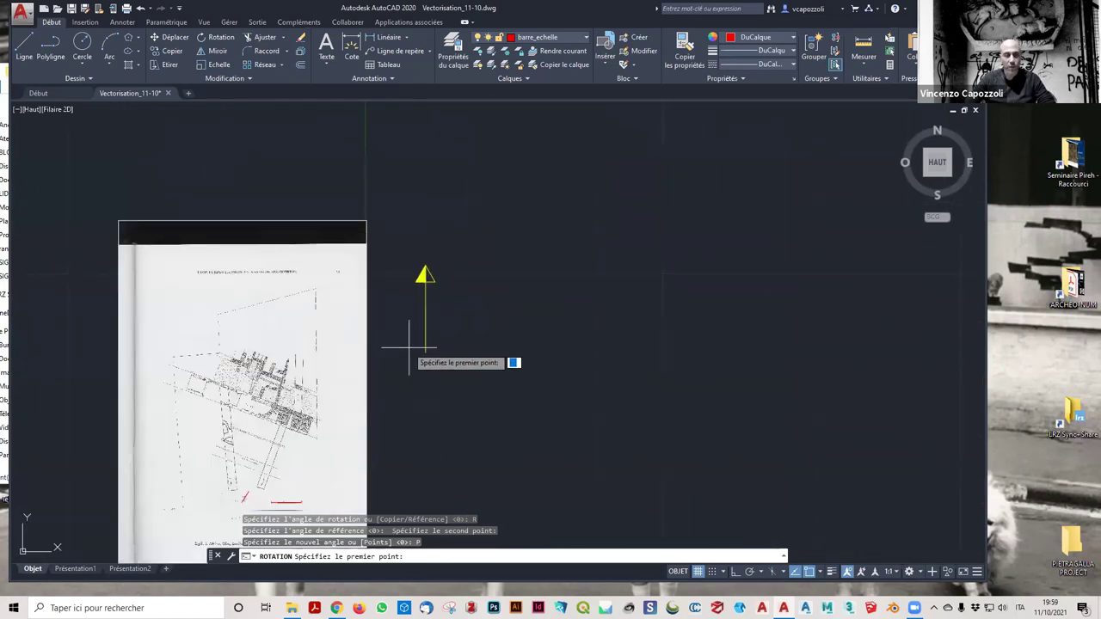
{"action": "scroll", "coordinate": [422, 273], "scroll_direction": "up", "scroll_amount": 4}
{"action": "left_click", "coordinate": [440, 274]}
{"action": "left_click", "coordinate": [440, 274]}
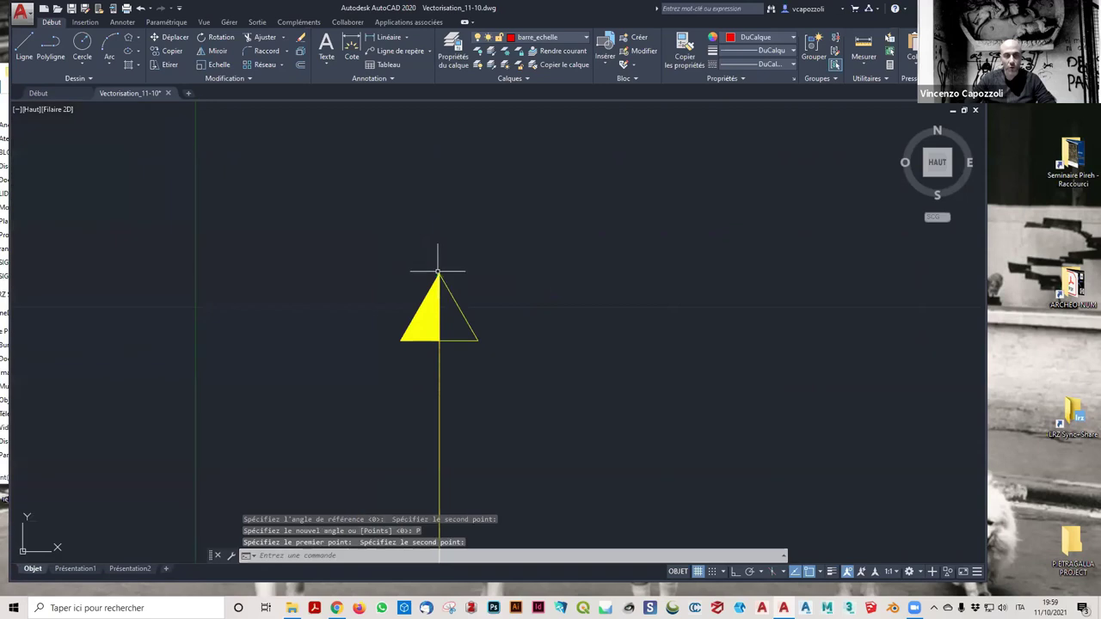
Step: Select the rotated scanned plan again
{"action": "scroll", "coordinate": [456, 284], "scroll_direction": "down", "scroll_amount": 3}
{"action": "scroll", "coordinate": [464, 293], "scroll_direction": "down", "scroll_amount": 2}
{"action": "scroll", "coordinate": [424, 262], "scroll_direction": "up", "scroll_amount": 4}
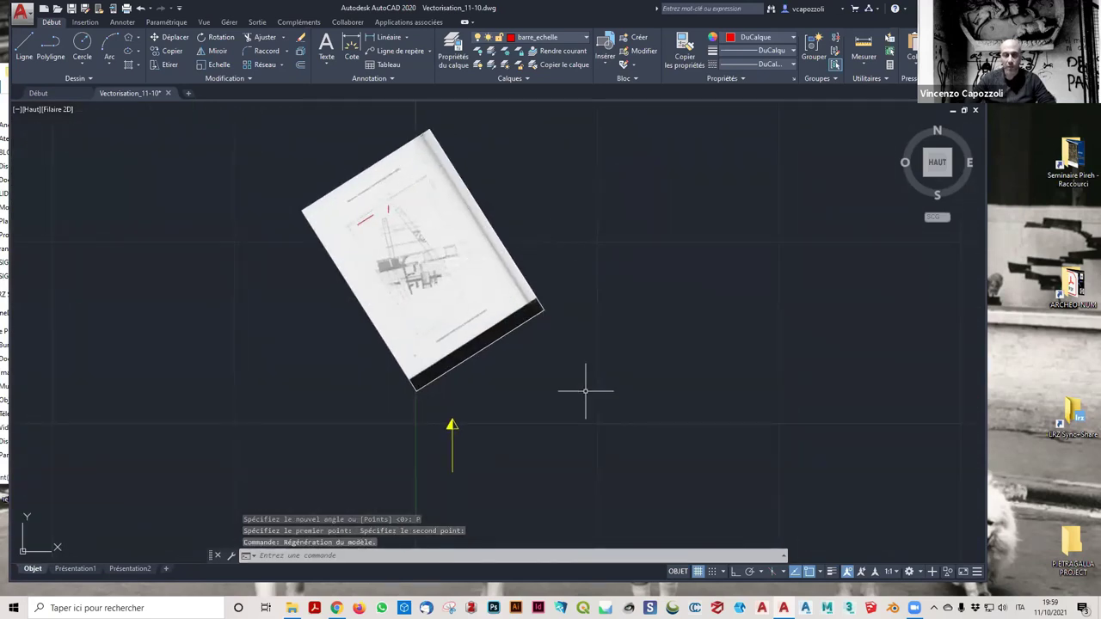
{"action": "left_click", "coordinate": [585, 391]}
{"action": "left_click", "coordinate": [239, 117]}
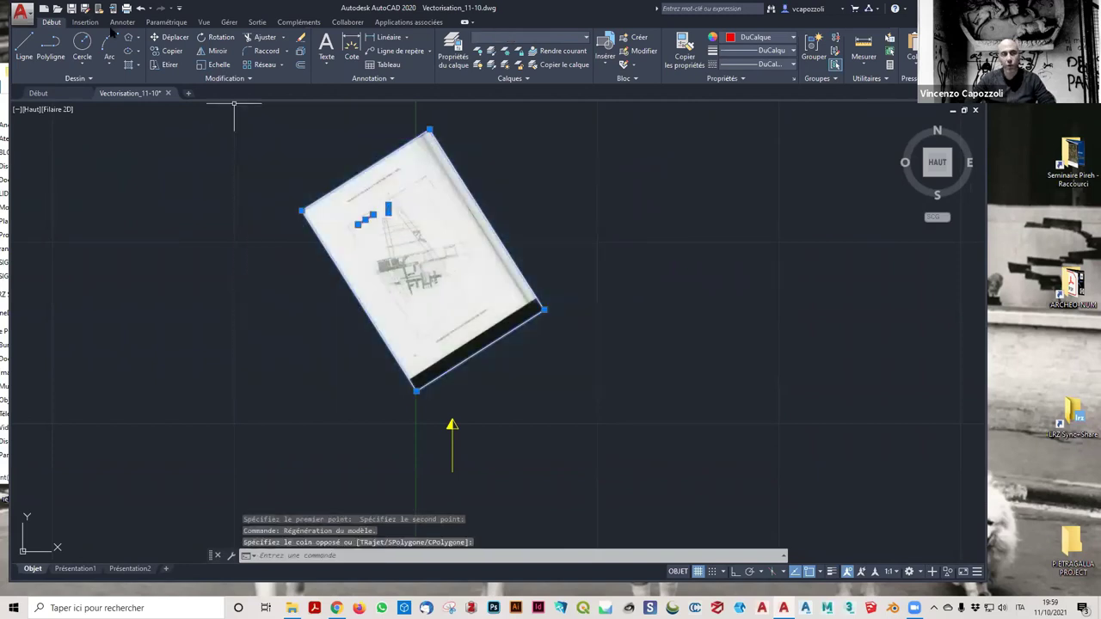
Step: Reselect the rotated plan image after abandoning an early move
{"action": "left_click", "coordinate": [169, 37]}
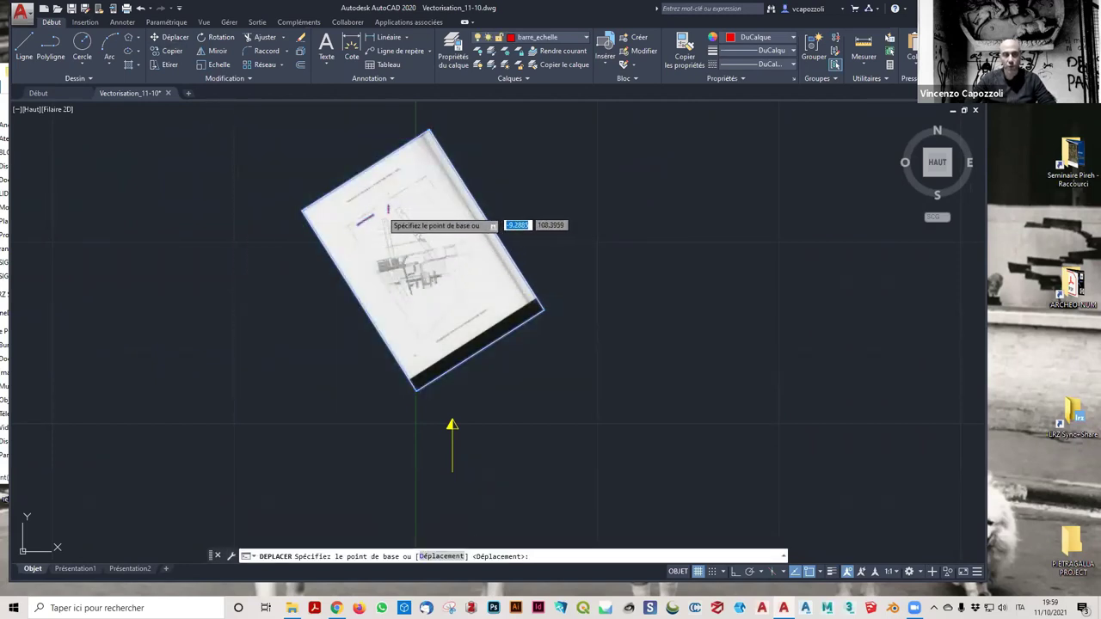
{"action": "key", "text": "Escape"}
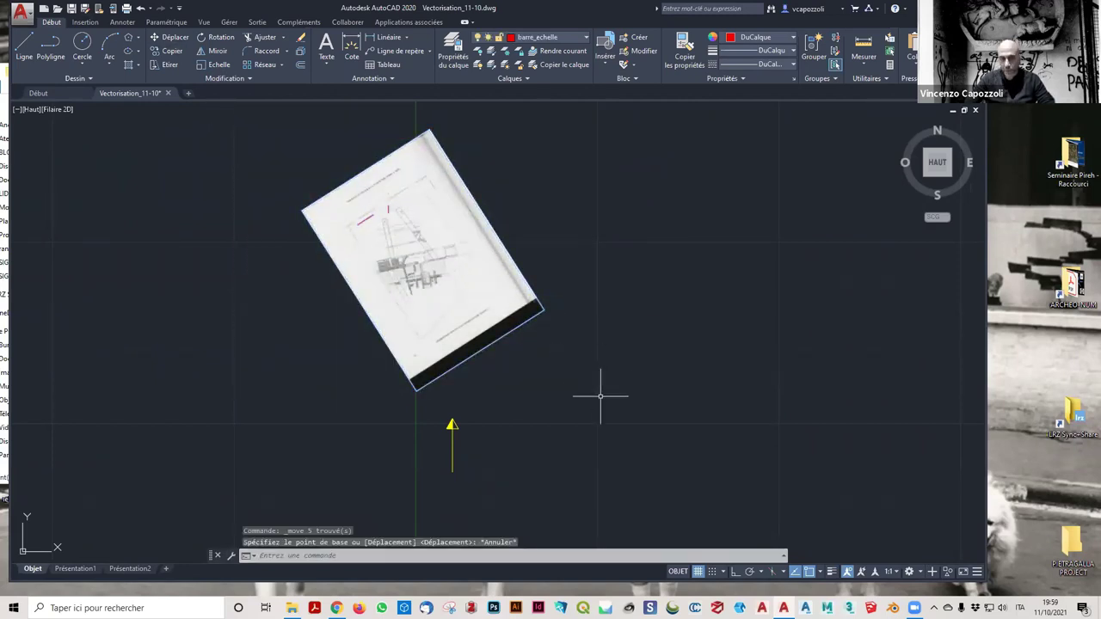
{"action": "left_click", "coordinate": [600, 397]}
{"action": "left_click", "coordinate": [277, 117]}
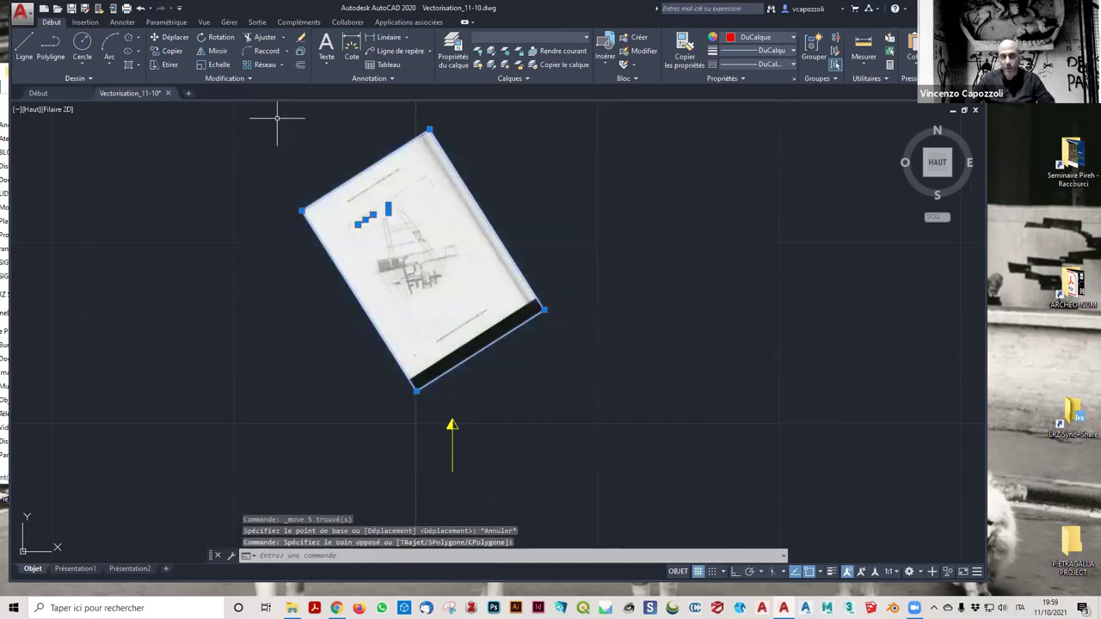
Step: Move the plan from its north symbol onto the yellow north arrow
{"action": "left_click", "coordinate": [158, 40]}
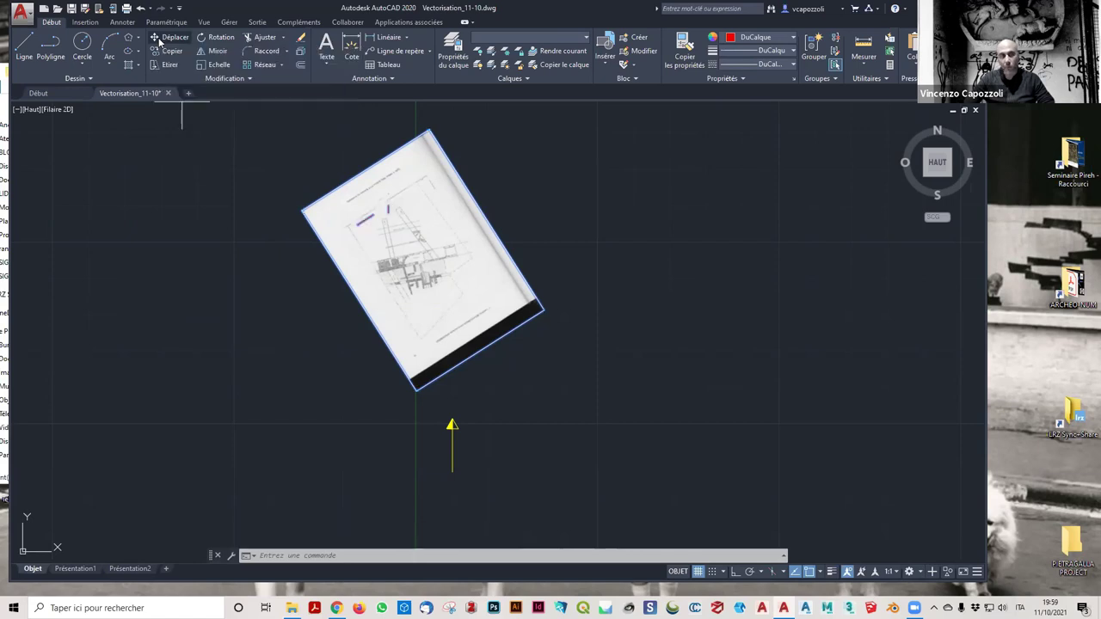
{"action": "scroll", "coordinate": [388, 228], "scroll_direction": "up", "scroll_amount": 3}
{"action": "scroll", "coordinate": [394, 198], "scroll_direction": "up", "scroll_amount": 4}
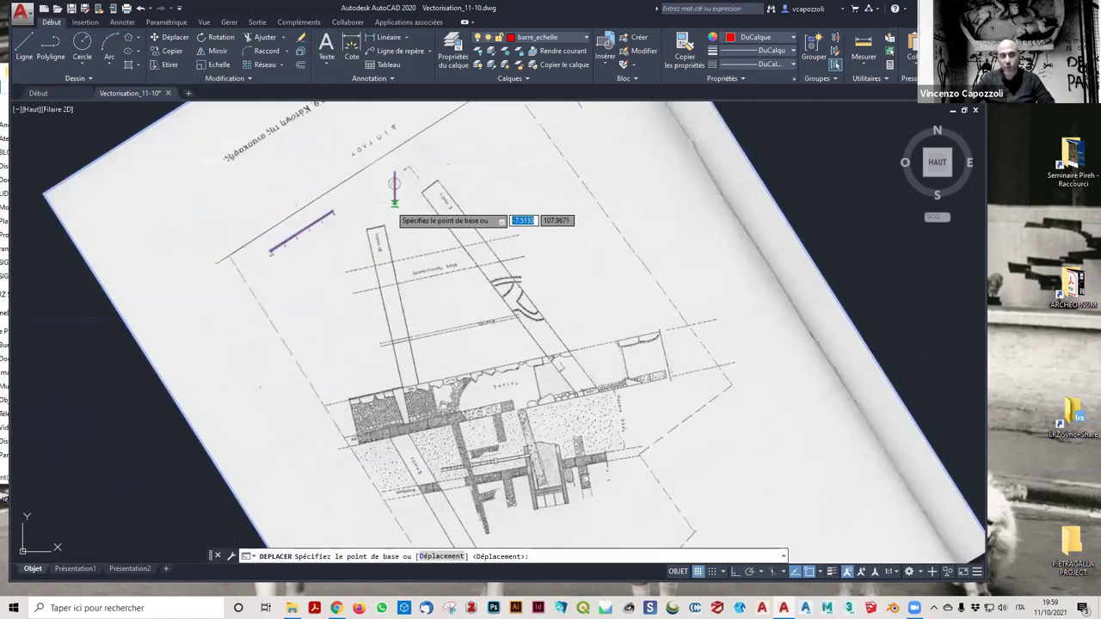
{"action": "left_click", "coordinate": [394, 203]}
{"action": "scroll", "coordinate": [499, 315], "scroll_direction": "down", "scroll_amount": 5}
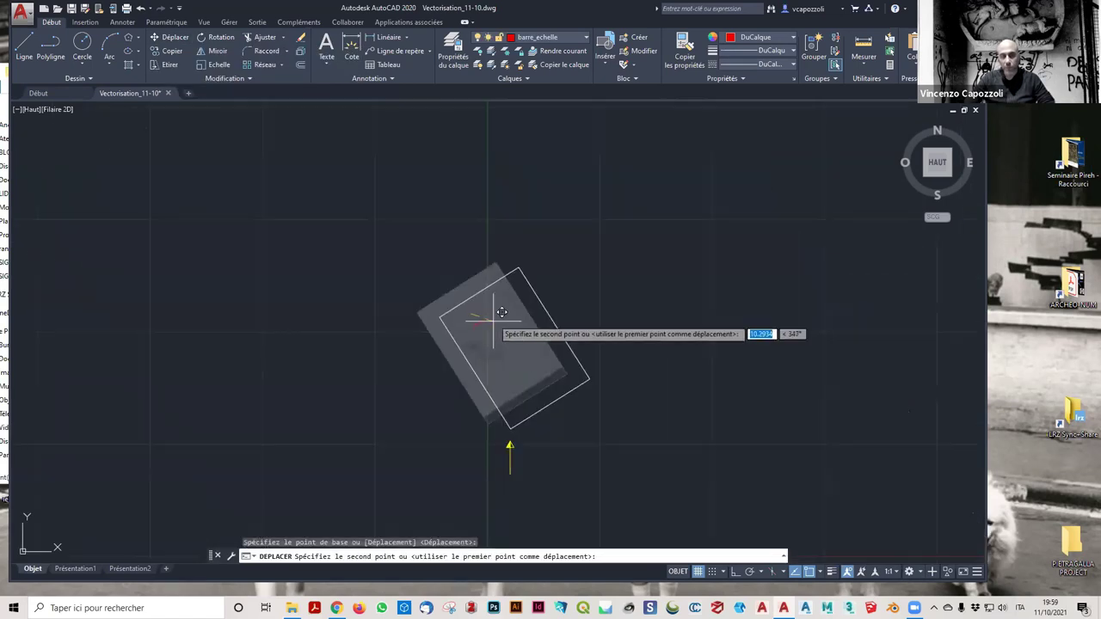
{"action": "scroll", "coordinate": [473, 234], "scroll_direction": "up", "scroll_amount": 5}
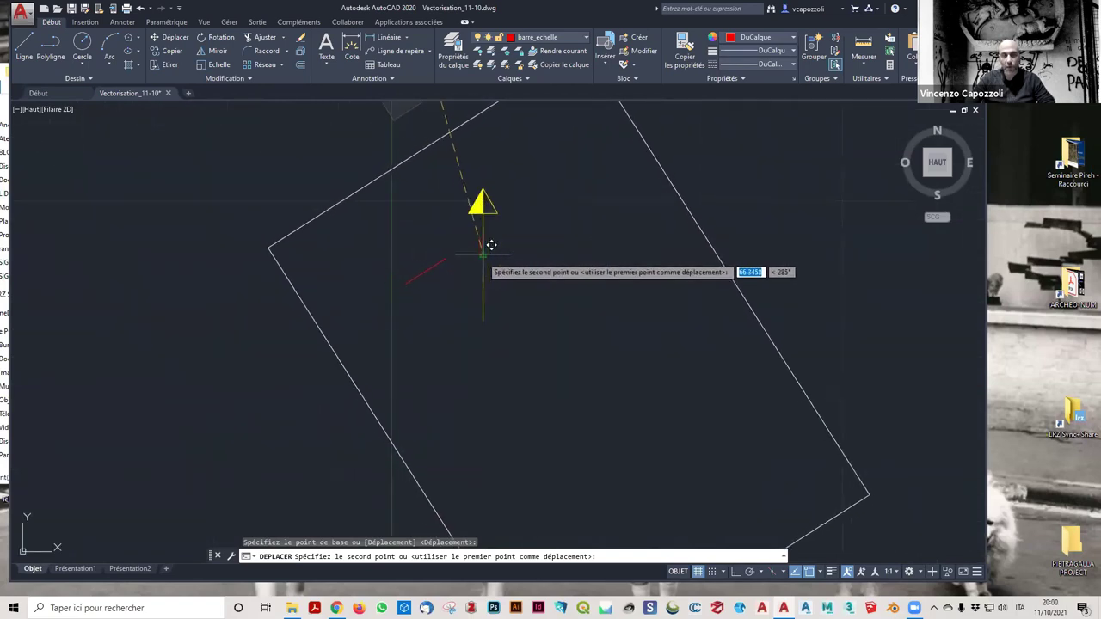
{"action": "left_click", "coordinate": [487, 245]}
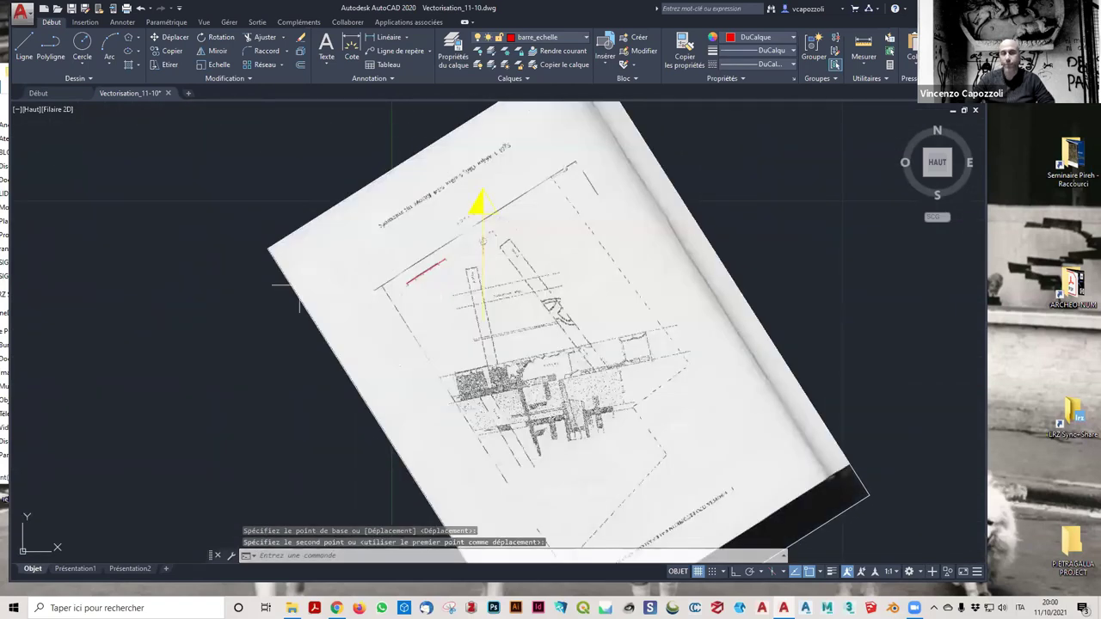
{"action": "key", "text": "Escape"}
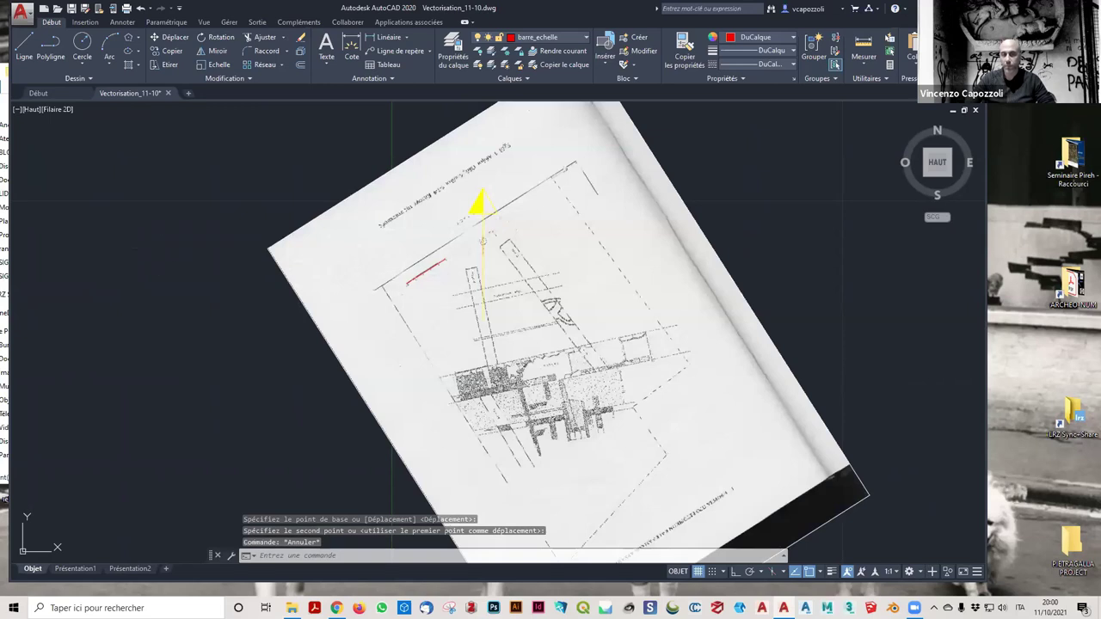
{"action": "scroll", "coordinate": [454, 313], "scroll_direction": "up", "scroll_amount": 2}
{"action": "scroll", "coordinate": [258, 224], "scroll_direction": "down", "scroll_amount": 2}
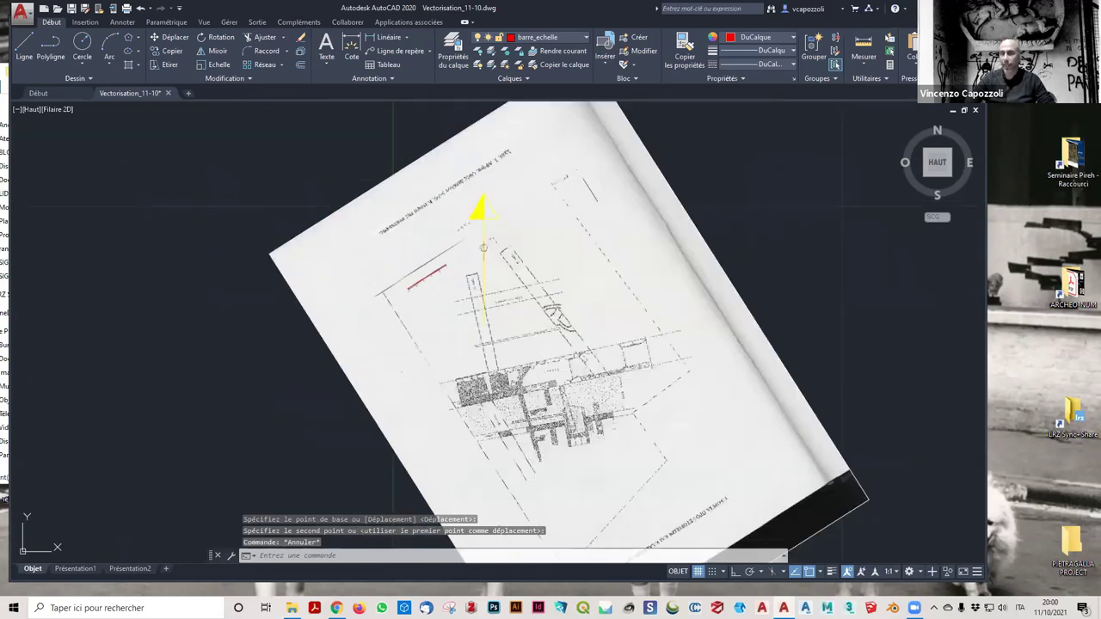
{"action": "scroll", "coordinate": [317, 172], "scroll_direction": "up", "scroll_amount": 1}
{"action": "scroll", "coordinate": [317, 172], "scroll_direction": "up", "scroll_amount": 1}
{"action": "scroll", "coordinate": [462, 196], "scroll_direction": "down", "scroll_amount": 2}
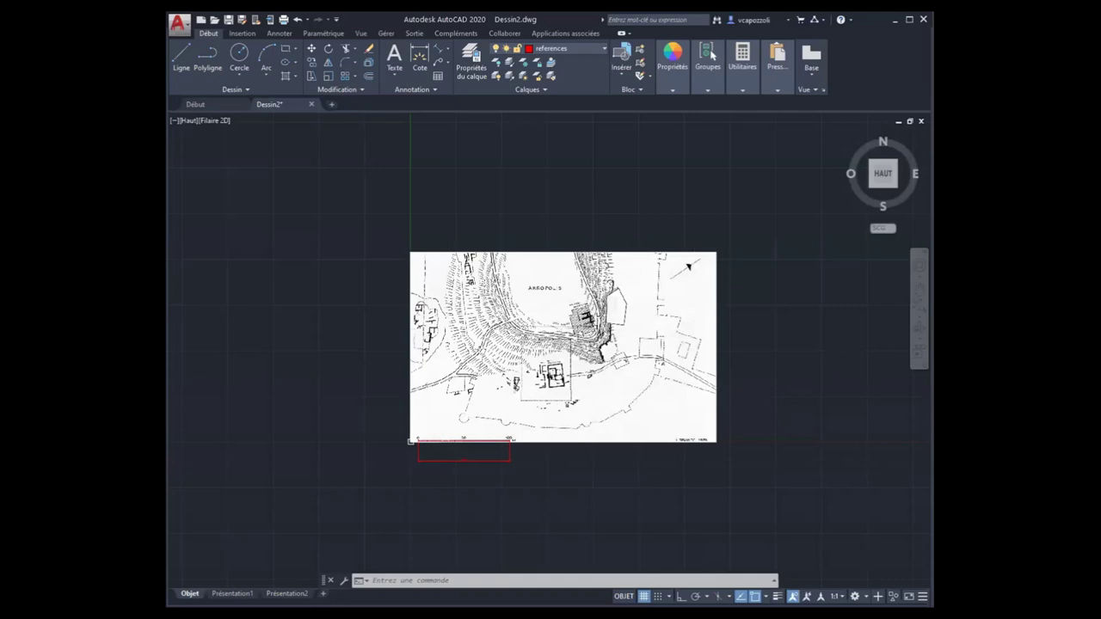
{"action": "scroll", "coordinate": [673, 248], "scroll_direction": "up", "scroll_amount": 5}
{"action": "scroll", "coordinate": [673, 248], "scroll_direction": "down", "scroll_amount": 2}
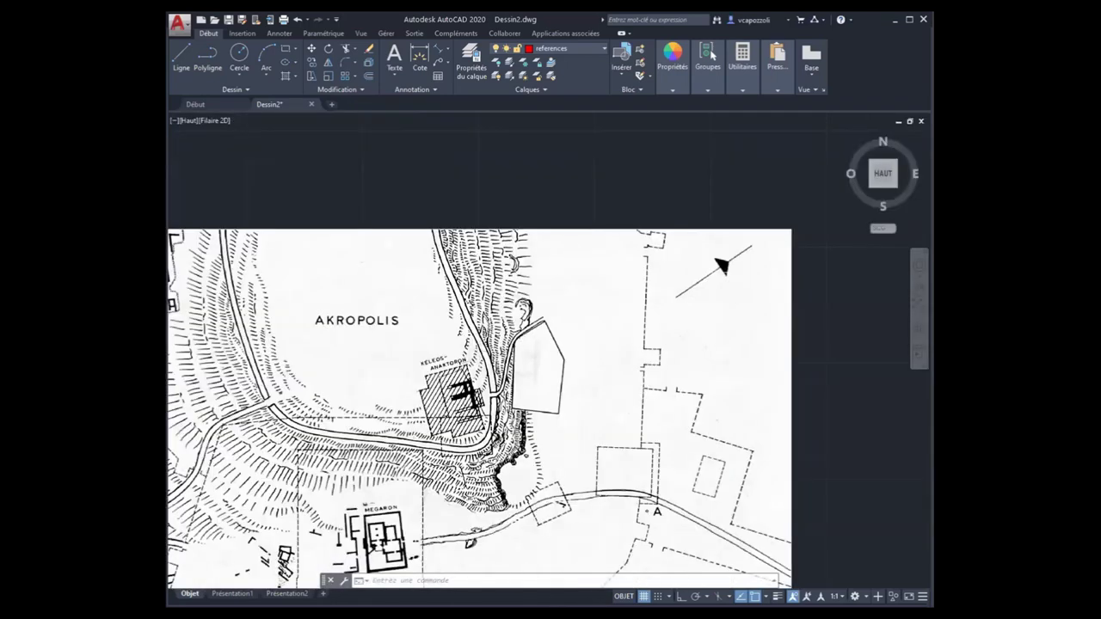
{"action": "middle_click_drag", "start_coordinate": [712, 273], "coordinate": [683, 263]}
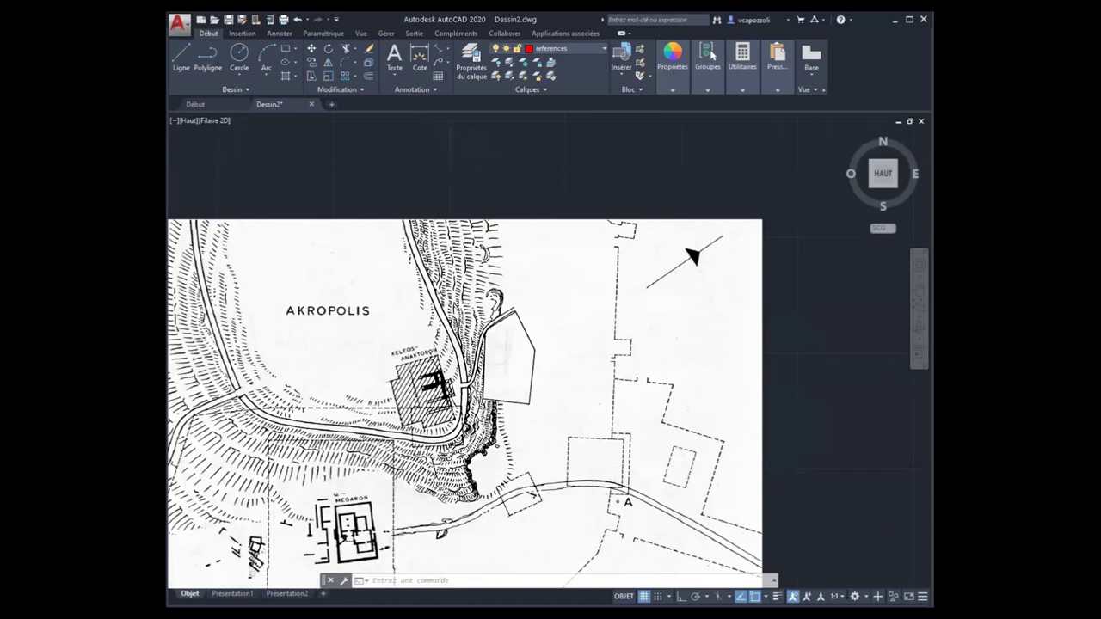
{"action": "scroll", "coordinate": [664, 319], "scroll_direction": "down", "scroll_amount": 4}
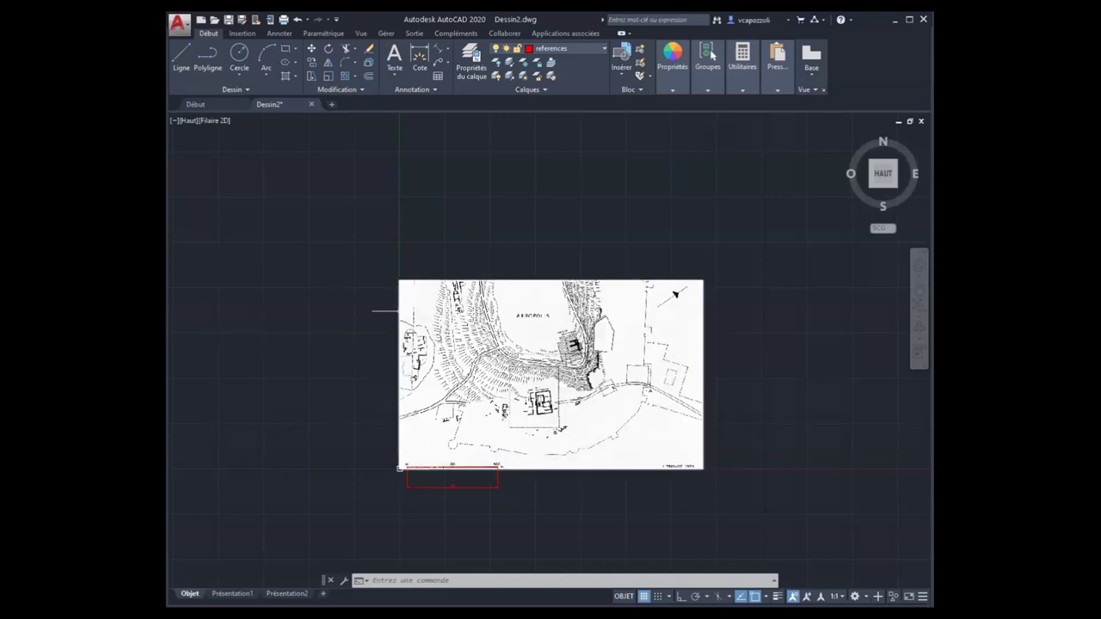
{"action": "mouse_move", "coordinate": [398, 469]}
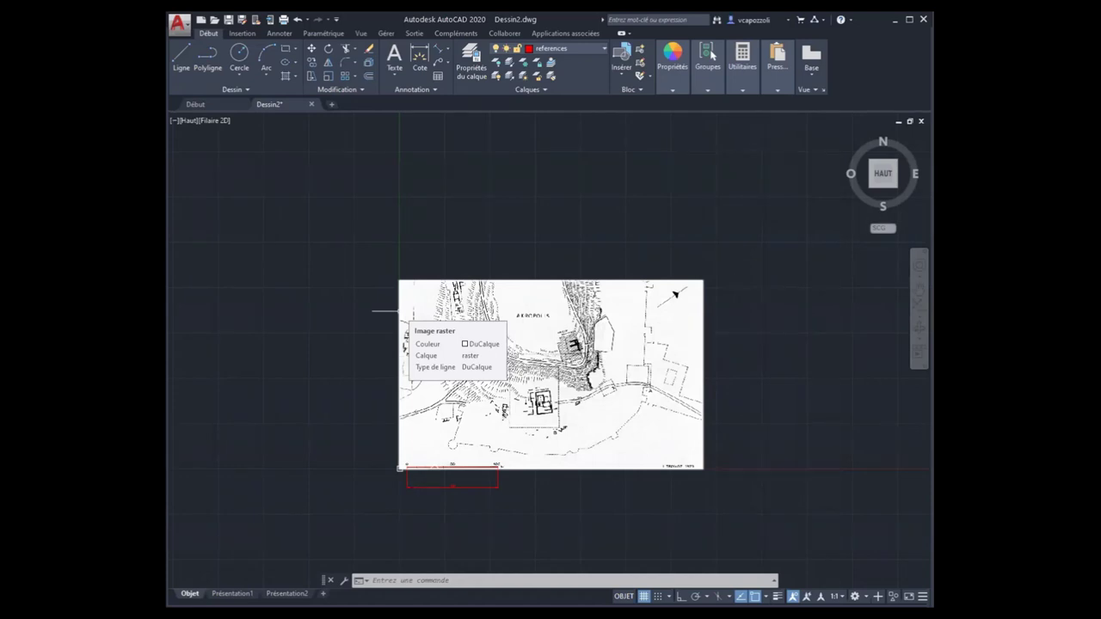
{"action": "left_click", "coordinate": [368, 265]}
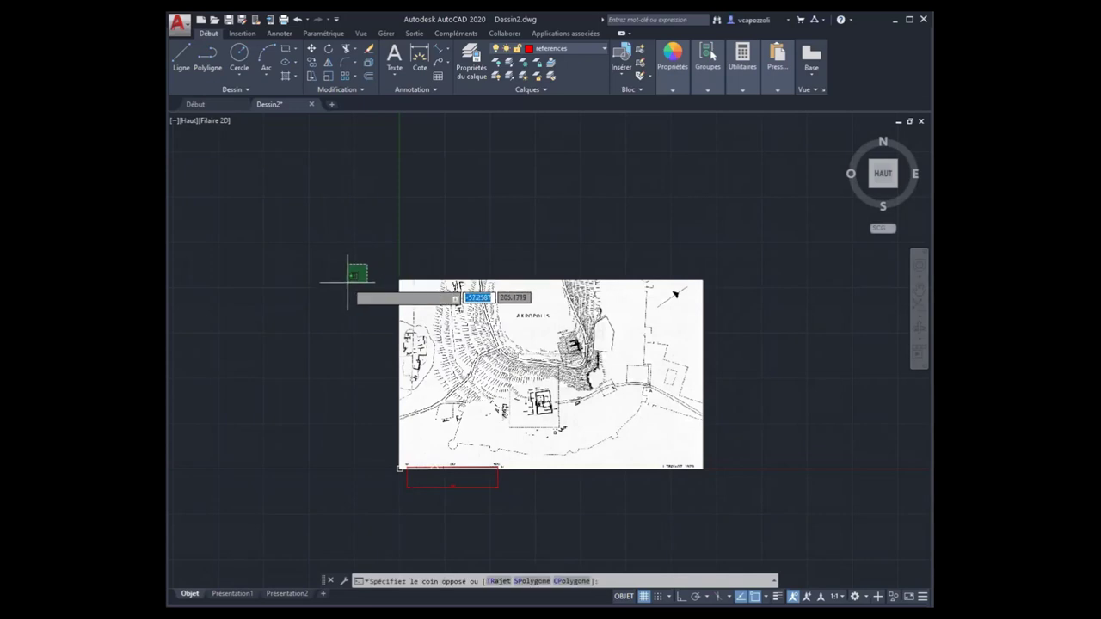
{"action": "left_click", "coordinate": [774, 512]}
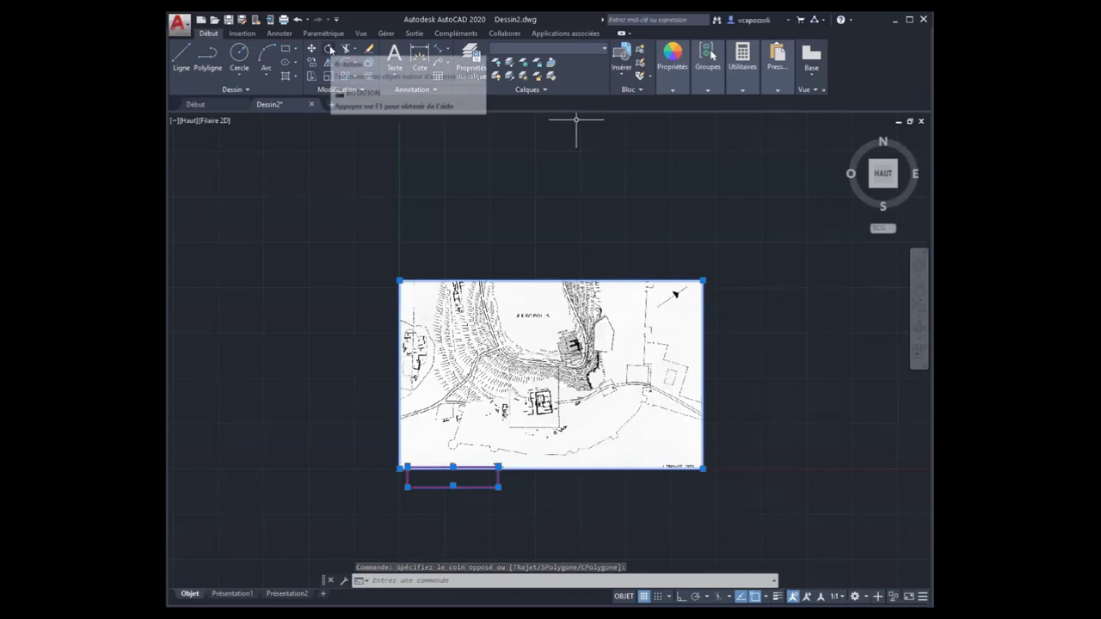
{"action": "mouse_move", "coordinate": [315, 50]}
{"action": "left_click", "coordinate": [329, 50]}
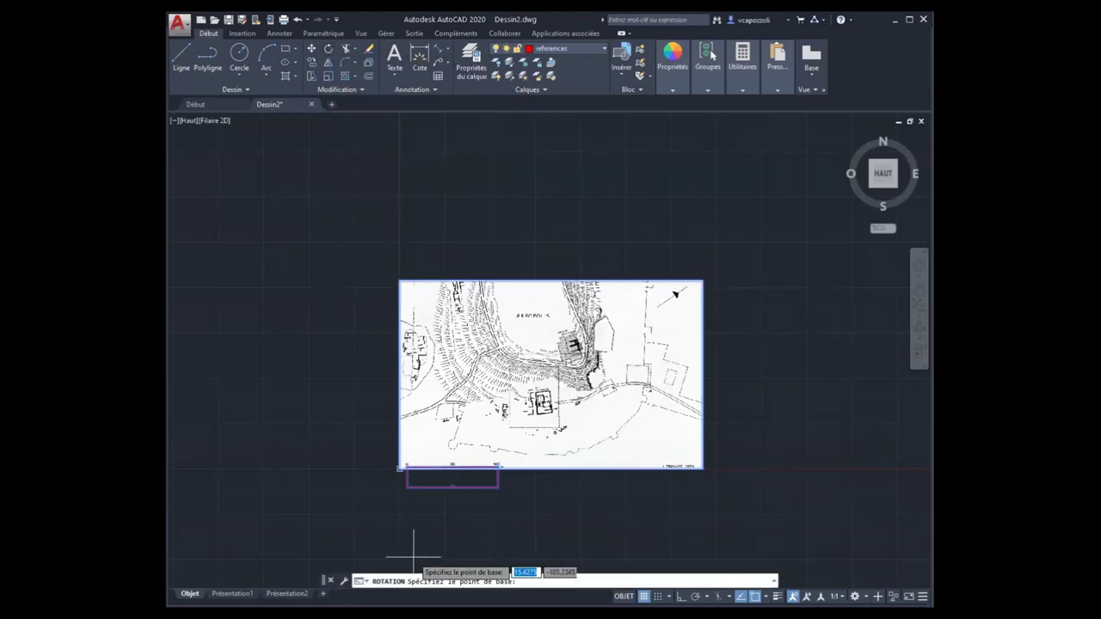
{"action": "left_click", "coordinate": [399, 469]}
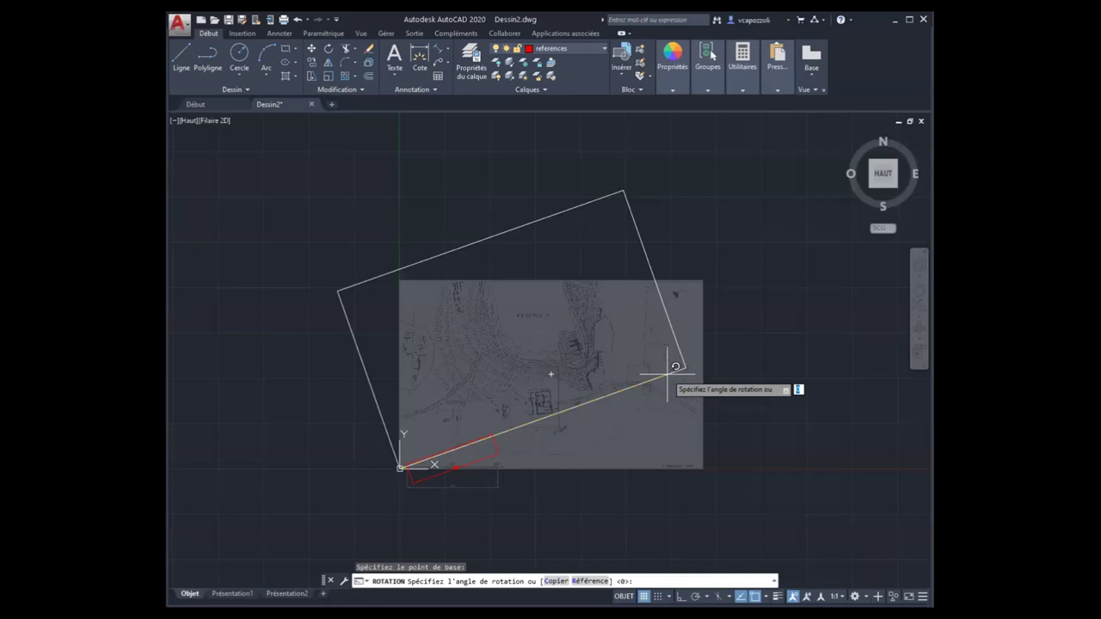
{"action": "type", "text": "2"}
{"action": "key", "text": "Return"}
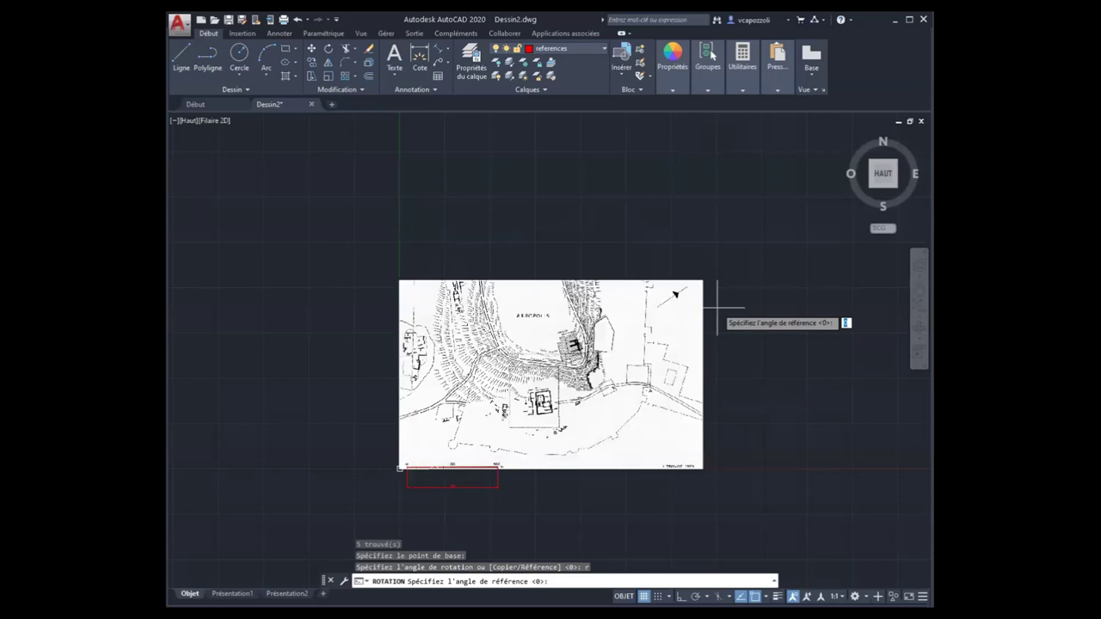
{"action": "scroll", "coordinate": [676, 296], "scroll_direction": "up", "scroll_amount": 5}
{"action": "scroll", "coordinate": [451, 423], "scroll_direction": "up", "scroll_amount": 2}
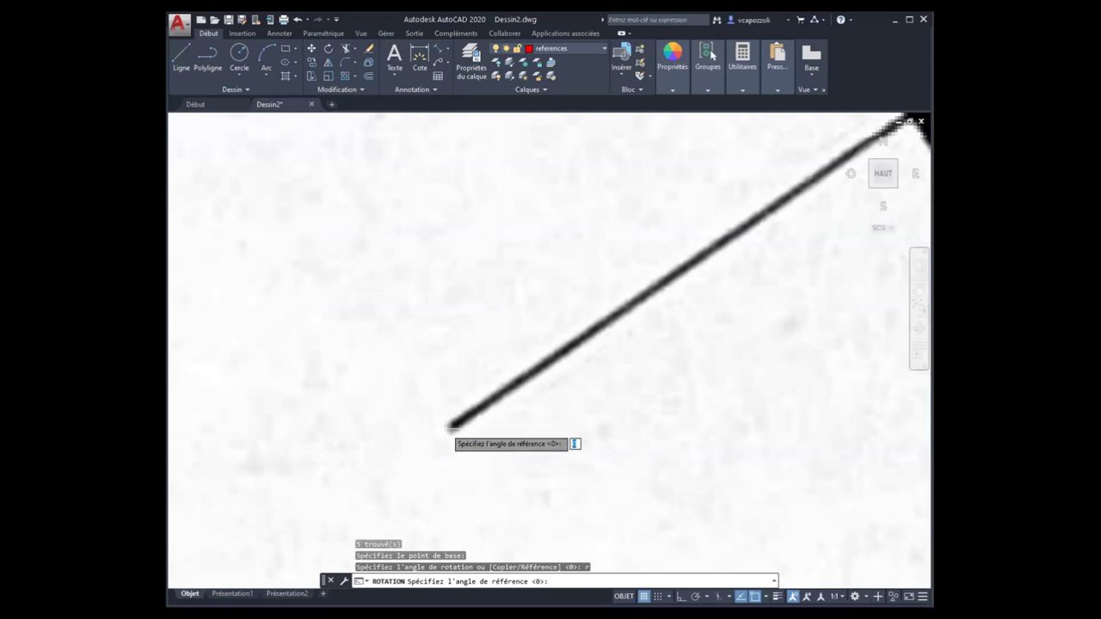
{"action": "left_click", "coordinate": [452, 426]}
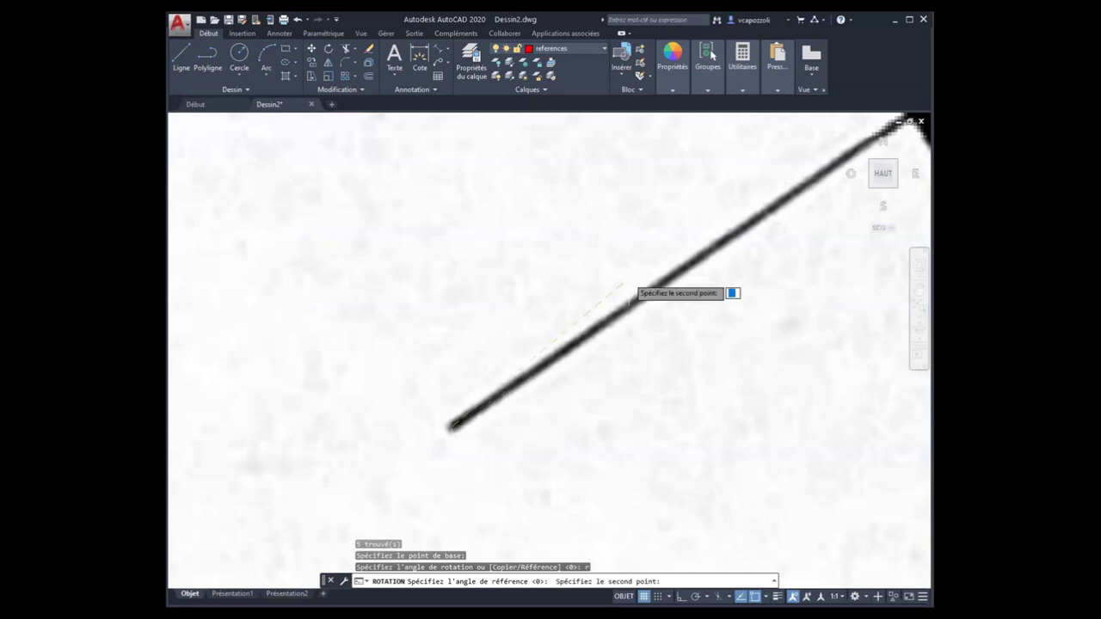
{"action": "scroll", "coordinate": [633, 284], "scroll_direction": "down", "scroll_amount": 3}
{"action": "middle_click_drag", "start_coordinate": [645, 286], "coordinate": [459, 383]}
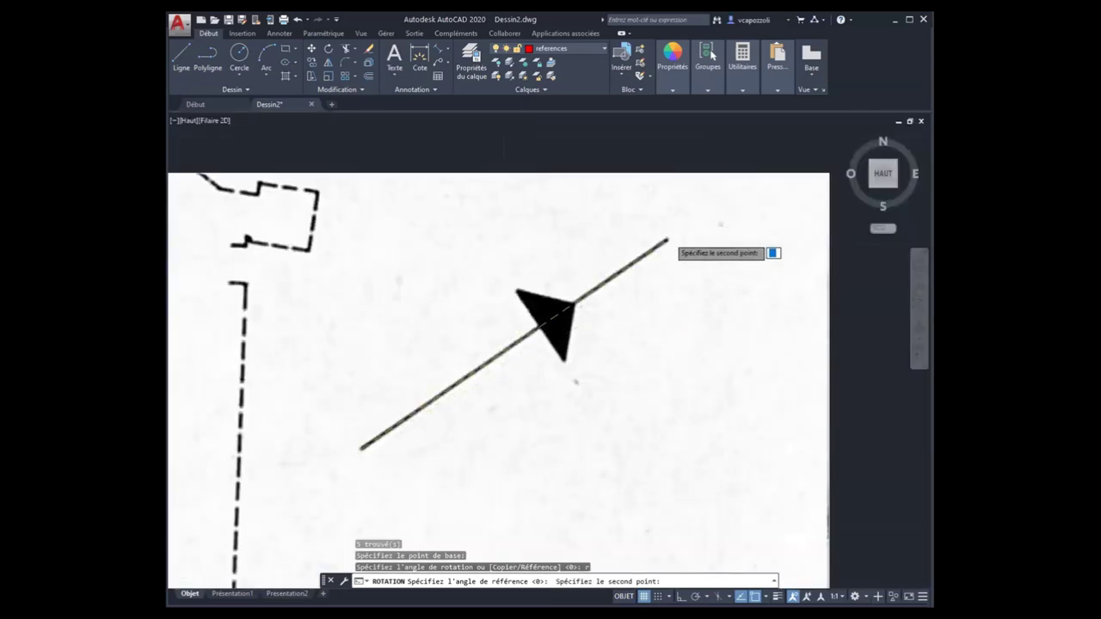
{"action": "left_click", "coordinate": [668, 240]}
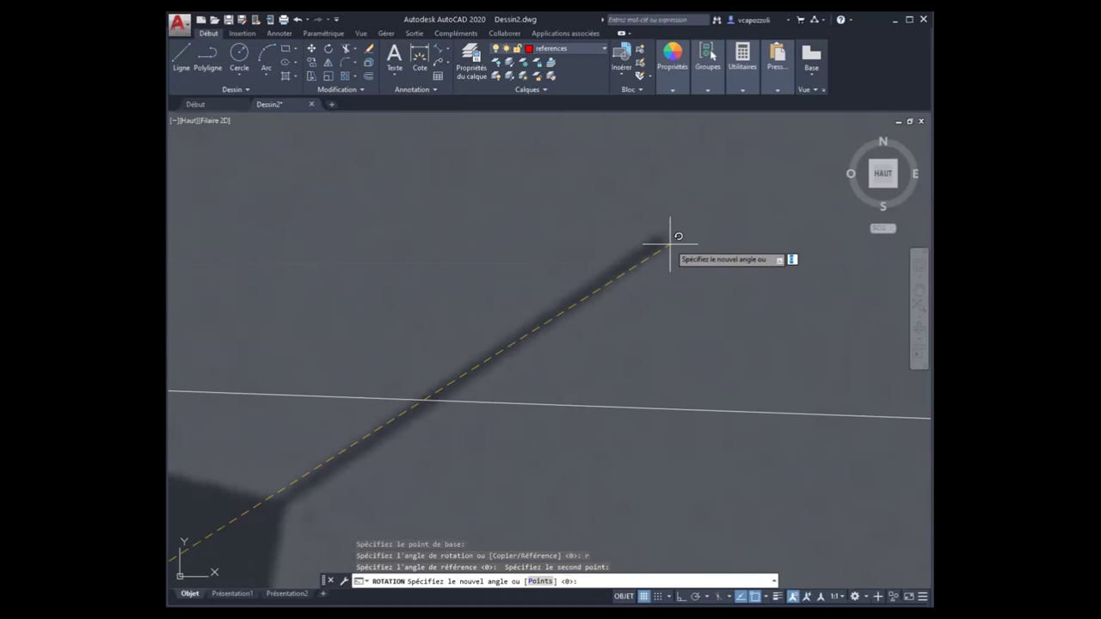
{"action": "type", "text": "90"}
{"action": "key", "text": "Return"}
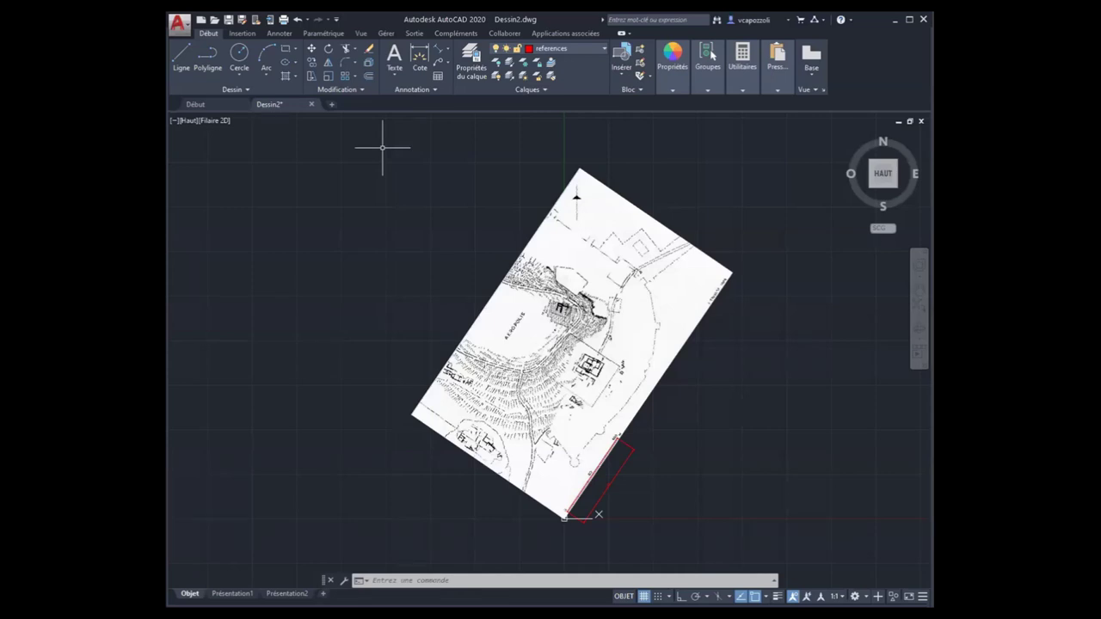
{"action": "key", "text": "ctrl+z"}
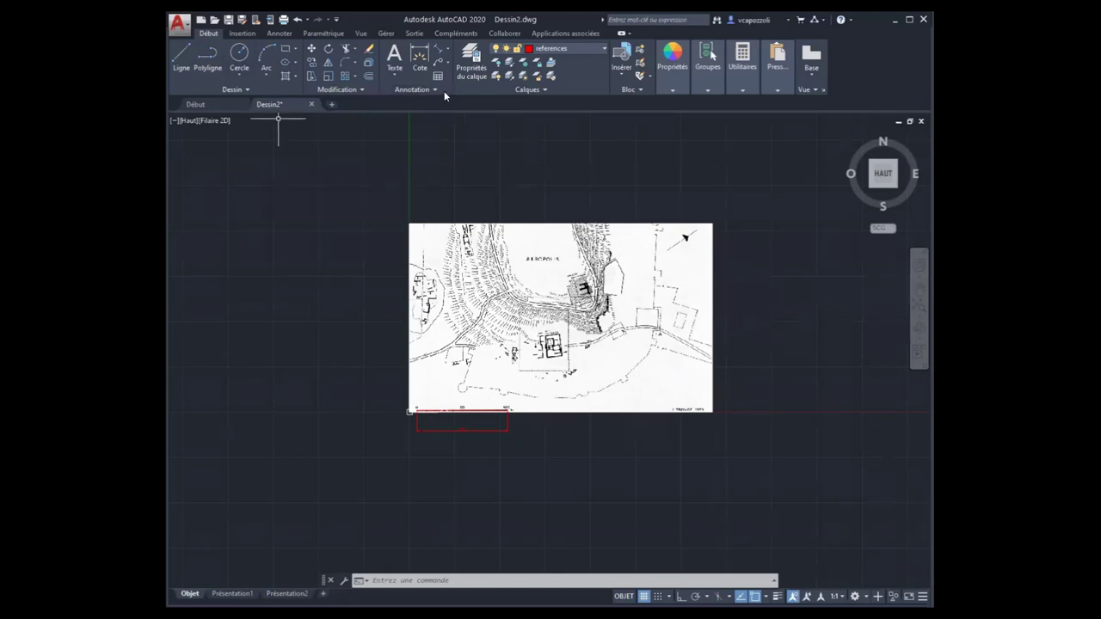
Step: Attach the 2014_AJA_1 scan from the Raster_vectoriser folder
{"action": "left_click", "coordinate": [252, 35]}
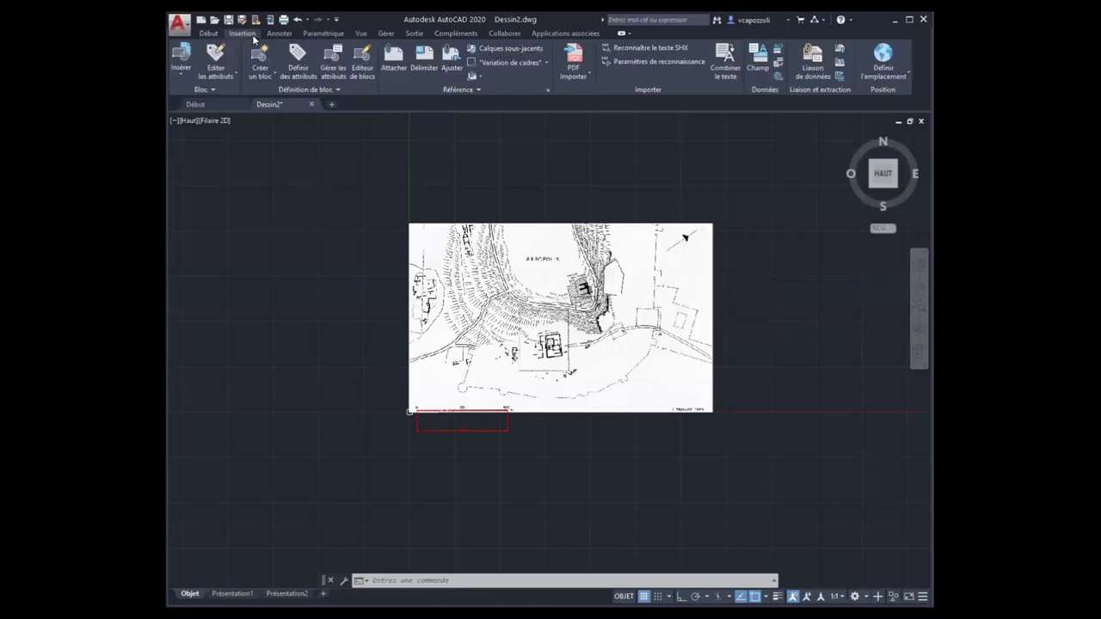
{"action": "left_click", "coordinate": [394, 57]}
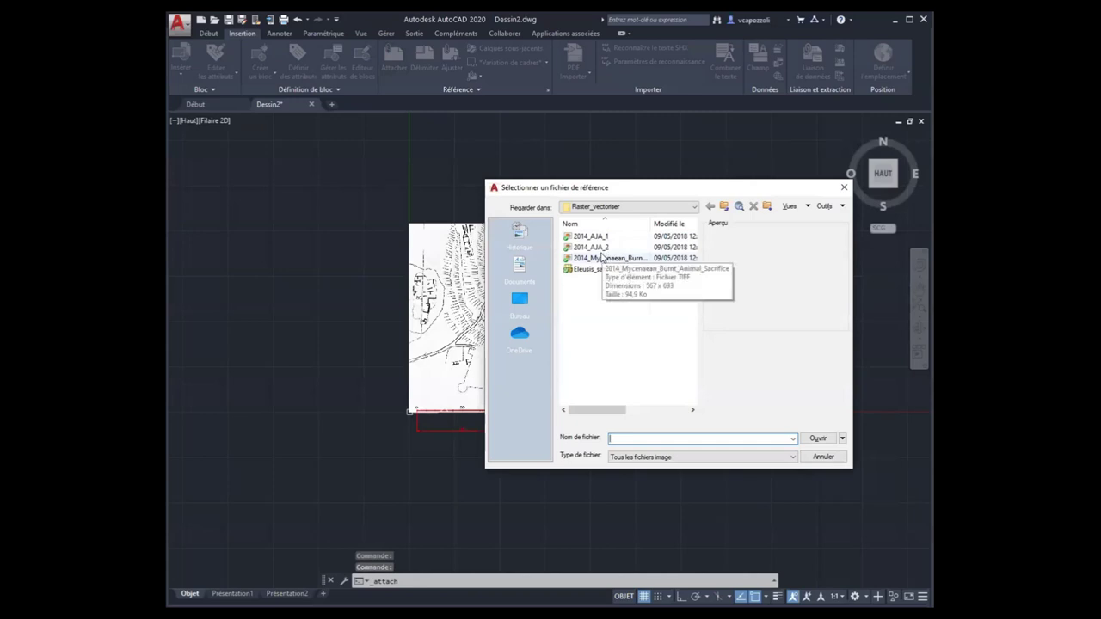
{"action": "left_click", "coordinate": [606, 258]}
{"action": "left_click", "coordinate": [601, 237]}
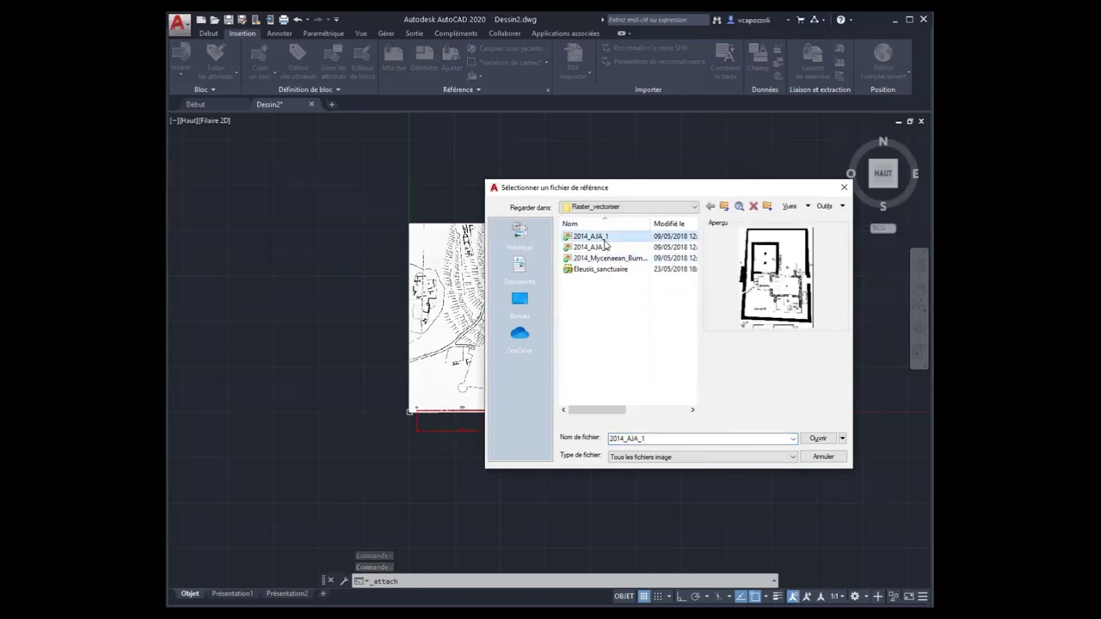
{"action": "left_click", "coordinate": [603, 247]}
{"action": "left_click", "coordinate": [606, 258]}
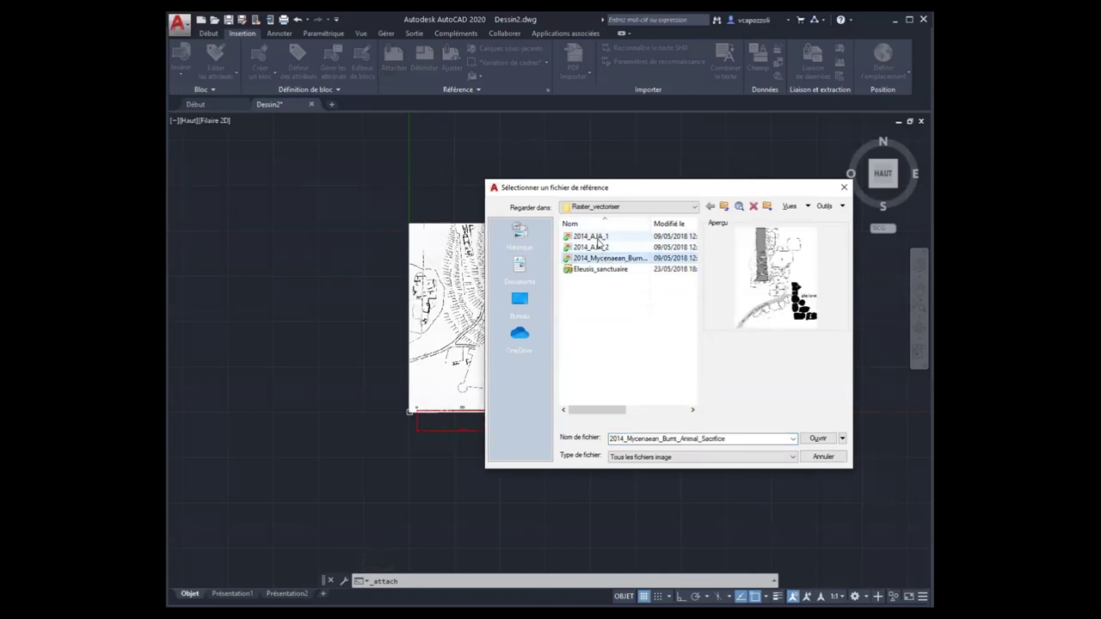
{"action": "left_click", "coordinate": [600, 237]}
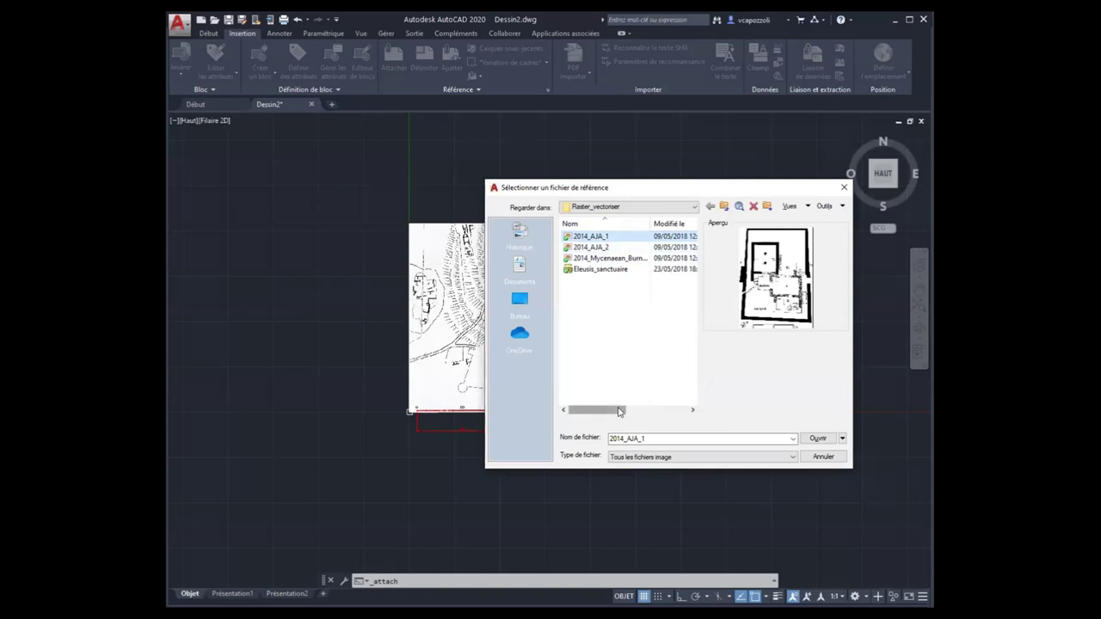
{"action": "left_click", "coordinate": [612, 439]}
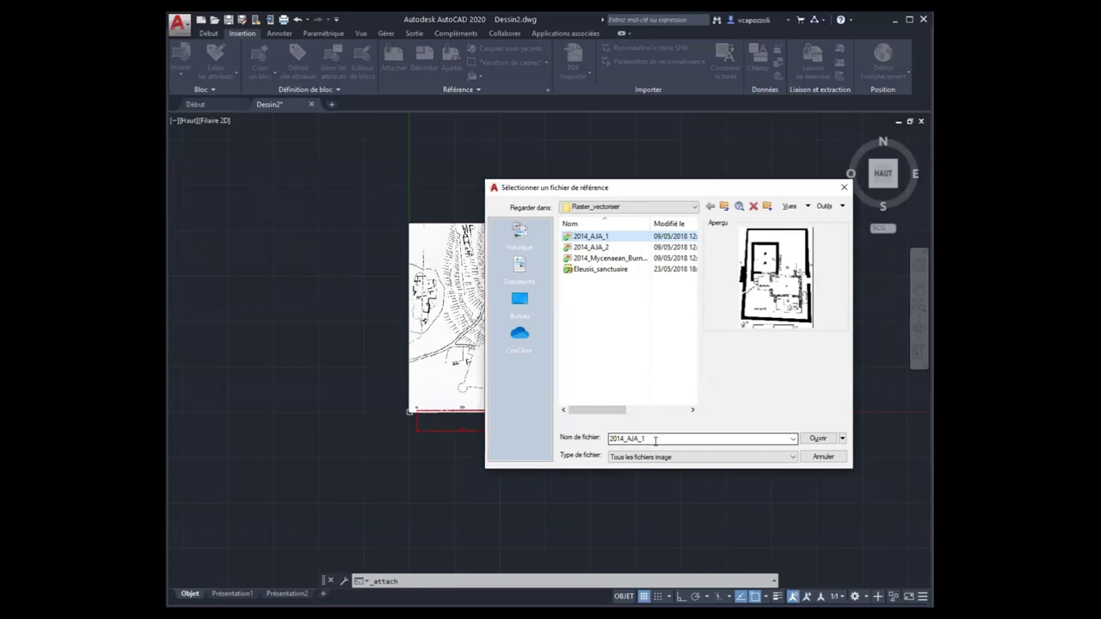
{"action": "key", "text": "Return"}
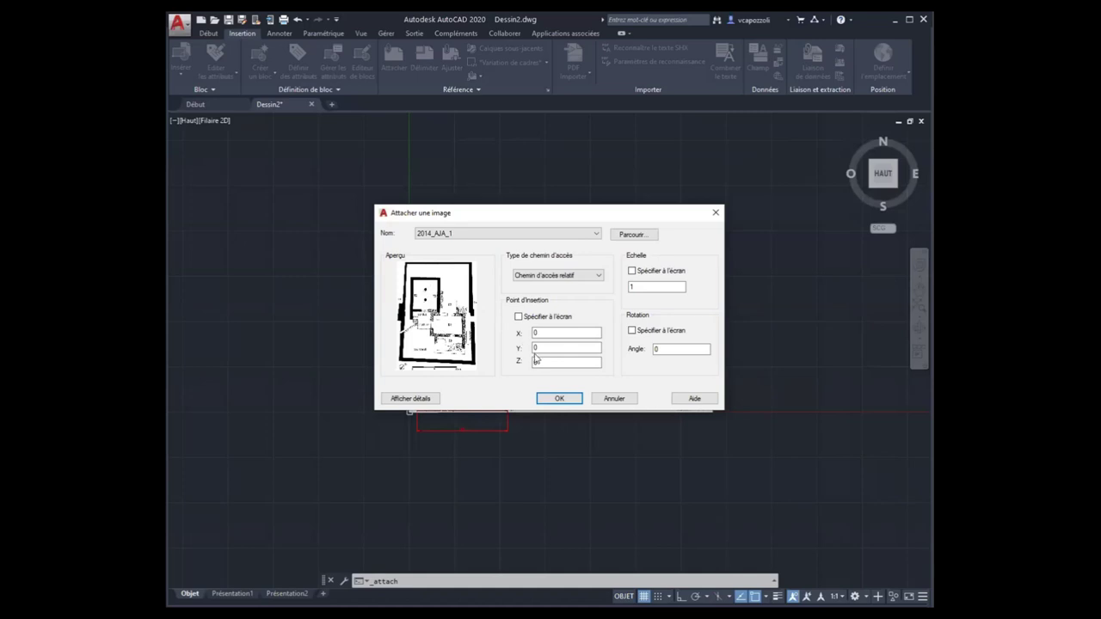
Step: Place the 2014_AJA_1 image at 0,0,0 and zoom out to find it
{"action": "left_click", "coordinate": [571, 404]}
{"action": "key", "text": "ctrl+z"}
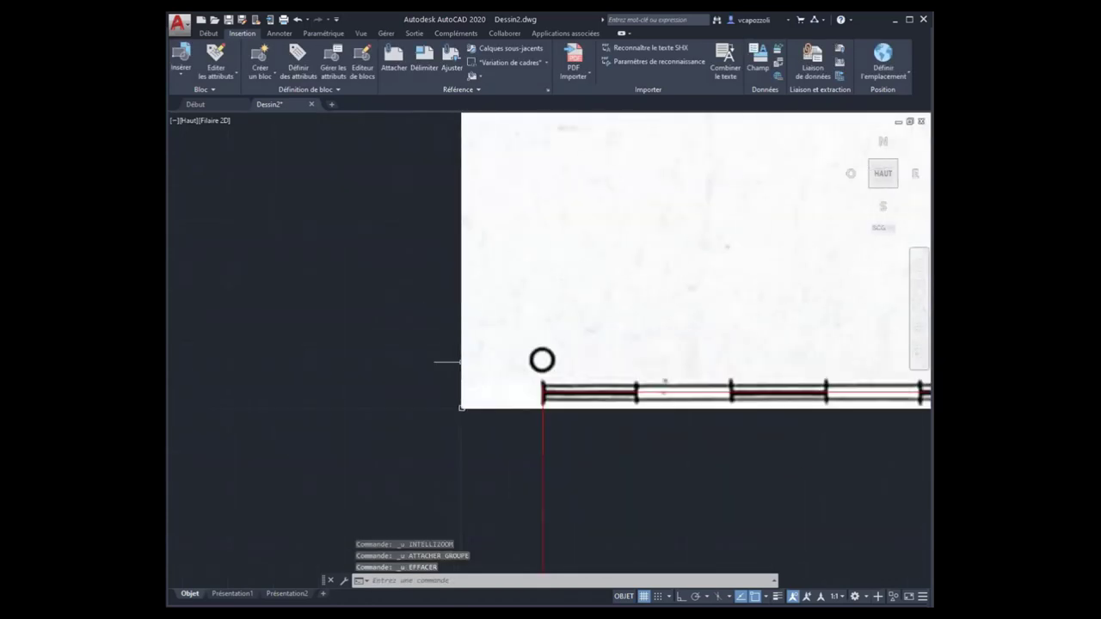
{"action": "key", "text": "ctrl+z"}
{"action": "key", "text": "ctrl+z"}
{"action": "scroll", "coordinate": [511, 327], "scroll_direction": "down", "scroll_amount": 5}
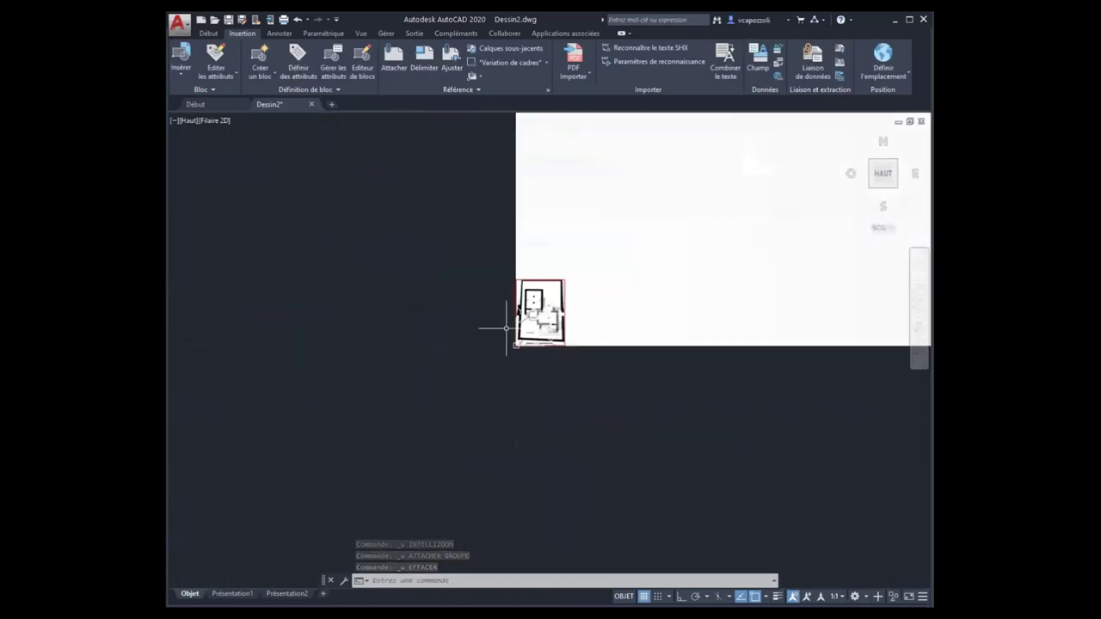
{"action": "scroll", "coordinate": [516, 378], "scroll_direction": "up", "scroll_amount": 2}
{"action": "scroll", "coordinate": [538, 384], "scroll_direction": "down", "scroll_amount": 1}
{"action": "scroll", "coordinate": [576, 323], "scroll_direction": "down", "scroll_amount": 3}
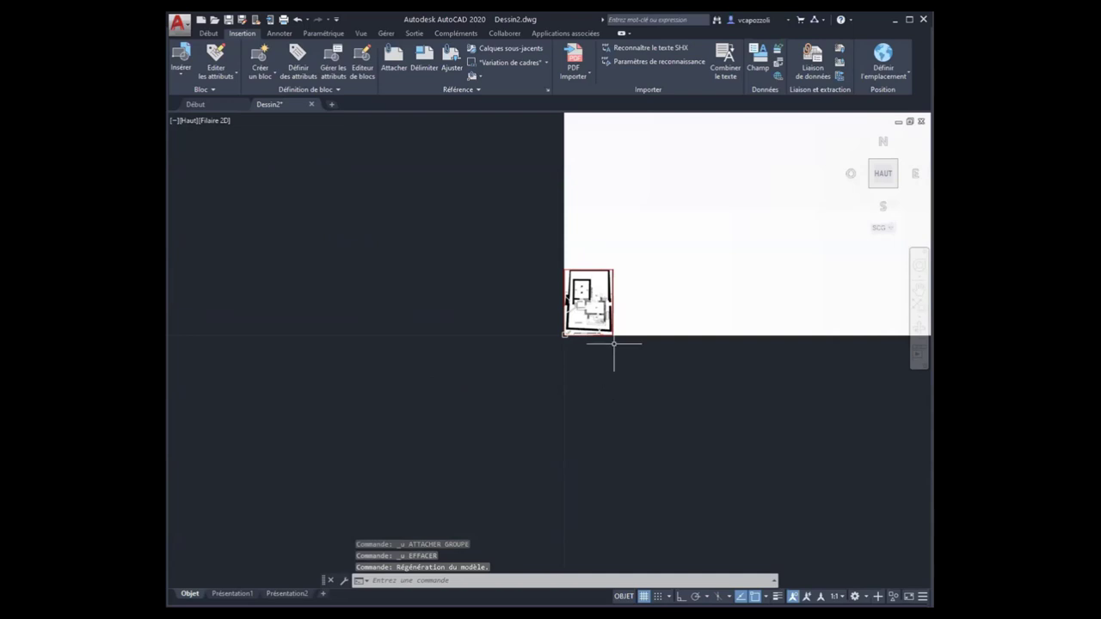
{"action": "scroll", "coordinate": [615, 345], "scroll_direction": "down", "scroll_amount": 2}
Step: Window-select the small 2014_AJA_1 floor plan image at the site plan's lower-left corner
{"action": "left_click", "coordinate": [570, 309]}
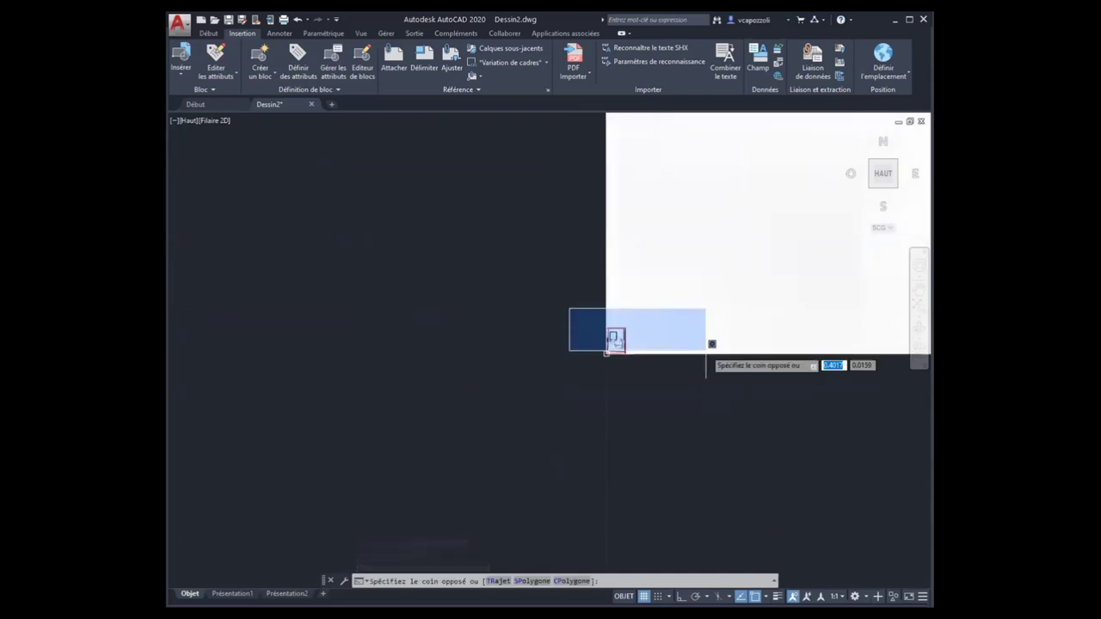
{"action": "left_click", "coordinate": [676, 376]}
{"action": "scroll", "coordinate": [278, 212], "scroll_direction": "down", "scroll_amount": 3}
{"action": "middle_click_drag", "start_coordinate": [278, 212], "coordinate": [215, 352]}
{"action": "left_click", "coordinate": [209, 35]}
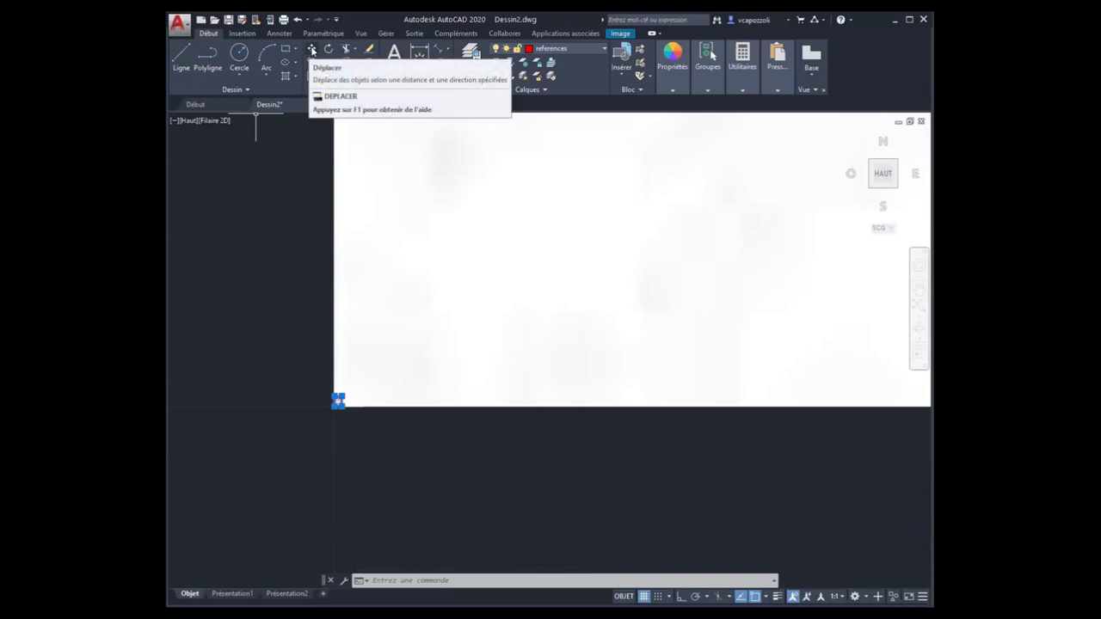
Step: Move the floor plan image from its corner to an empty spot beside the site plan
{"action": "left_click", "coordinate": [311, 50]}
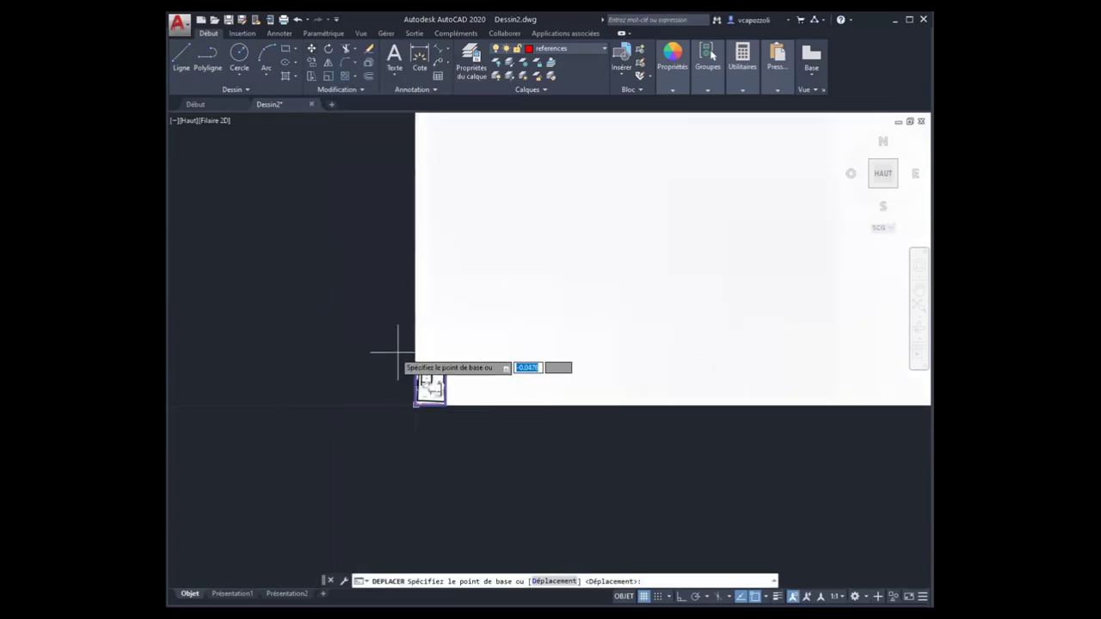
{"action": "left_click", "coordinate": [426, 377]}
{"action": "scroll", "coordinate": [560, 234], "scroll_direction": "up", "scroll_amount": 10}
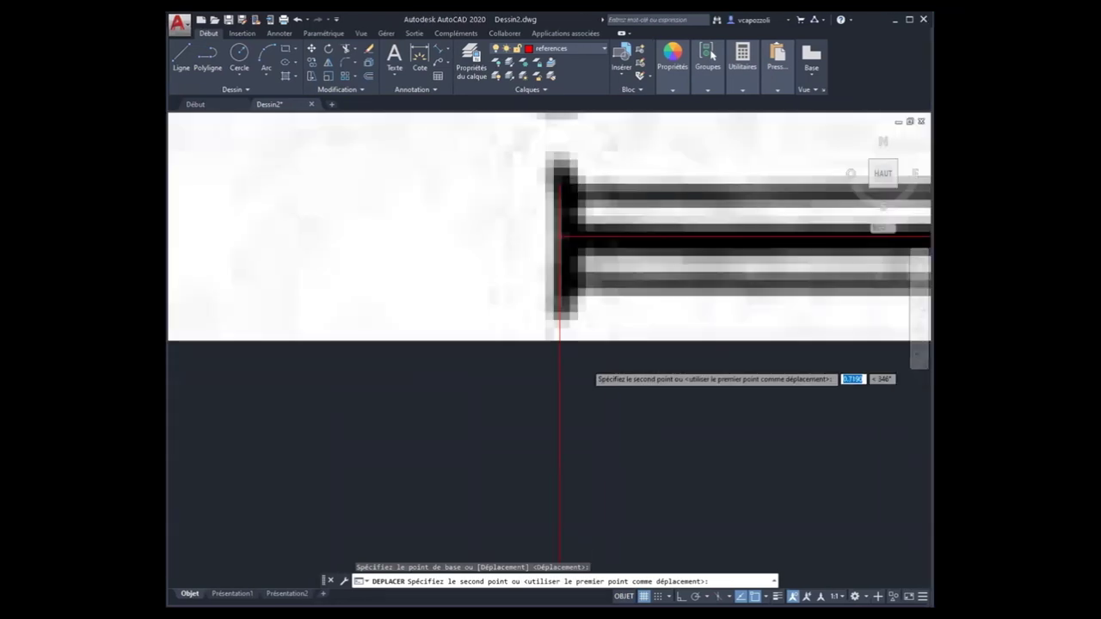
{"action": "scroll", "coordinate": [560, 234], "scroll_direction": "down", "scroll_amount": 10}
{"action": "scroll", "coordinate": [726, 370], "scroll_direction": "up", "scroll_amount": 3}
{"action": "scroll", "coordinate": [386, 396], "scroll_direction": "down", "scroll_amount": 3}
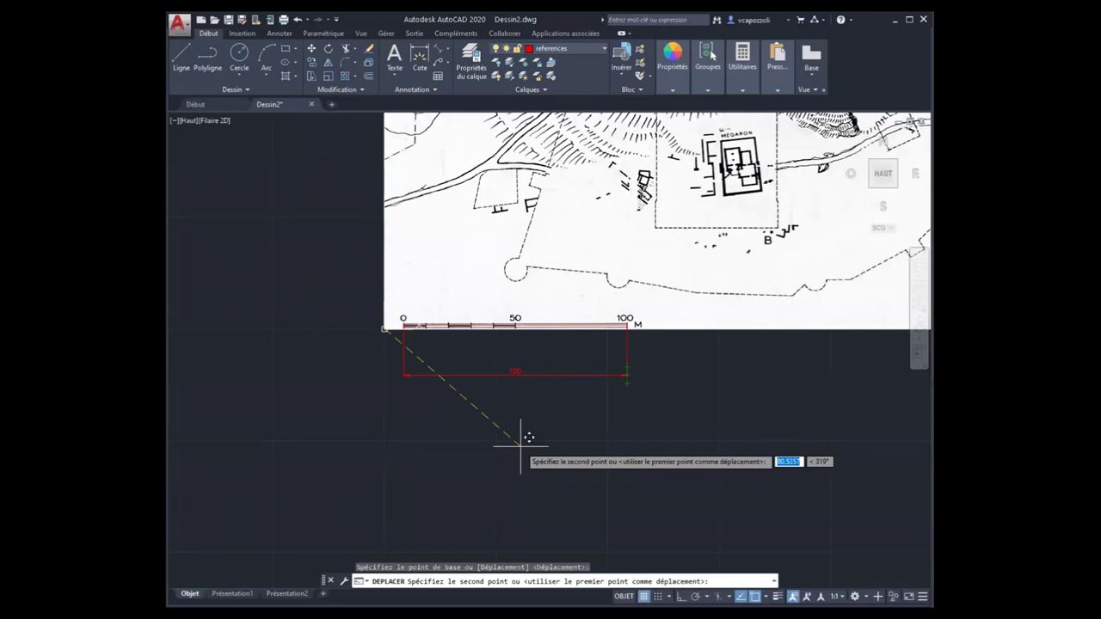
{"action": "middle_click_drag", "start_coordinate": [520, 445], "coordinate": [283, 357]}
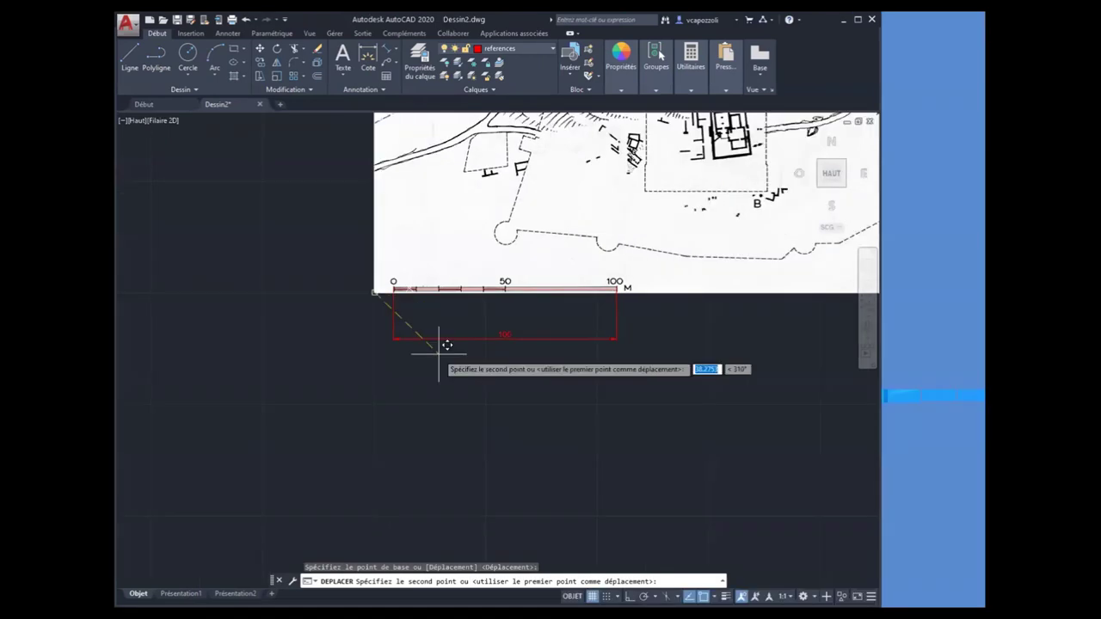
{"action": "middle_click_drag", "start_coordinate": [720, 381], "coordinate": [521, 348]}
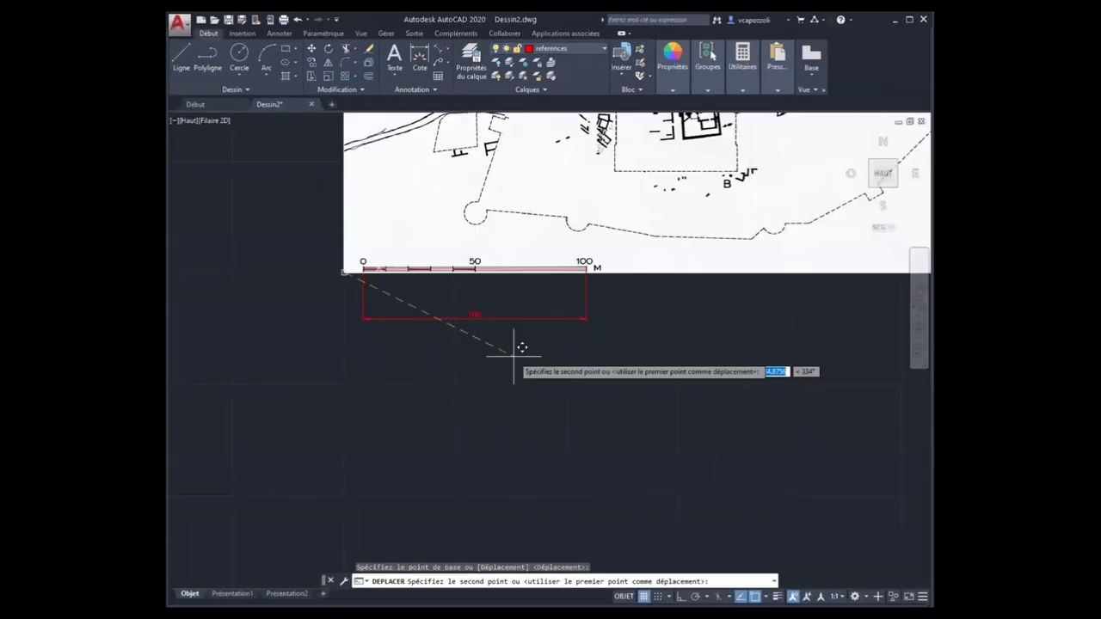
{"action": "scroll", "coordinate": [708, 339], "scroll_direction": "up", "scroll_amount": 1}
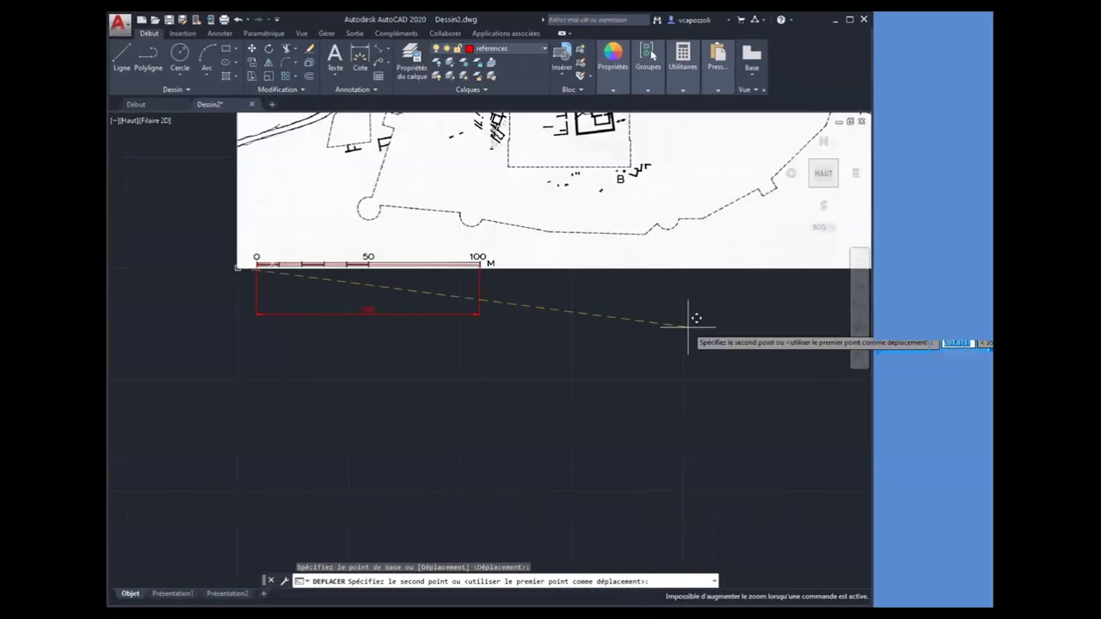
{"action": "left_click", "coordinate": [688, 327]}
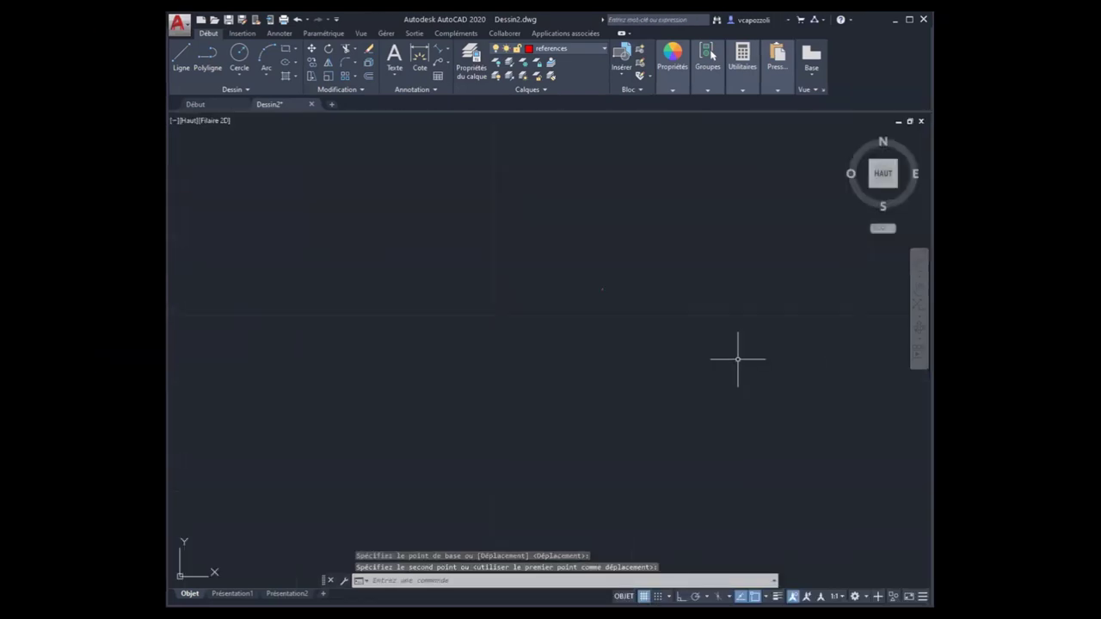
{"action": "middle_click_drag", "start_coordinate": [533, 256], "coordinate": [431, 334]}
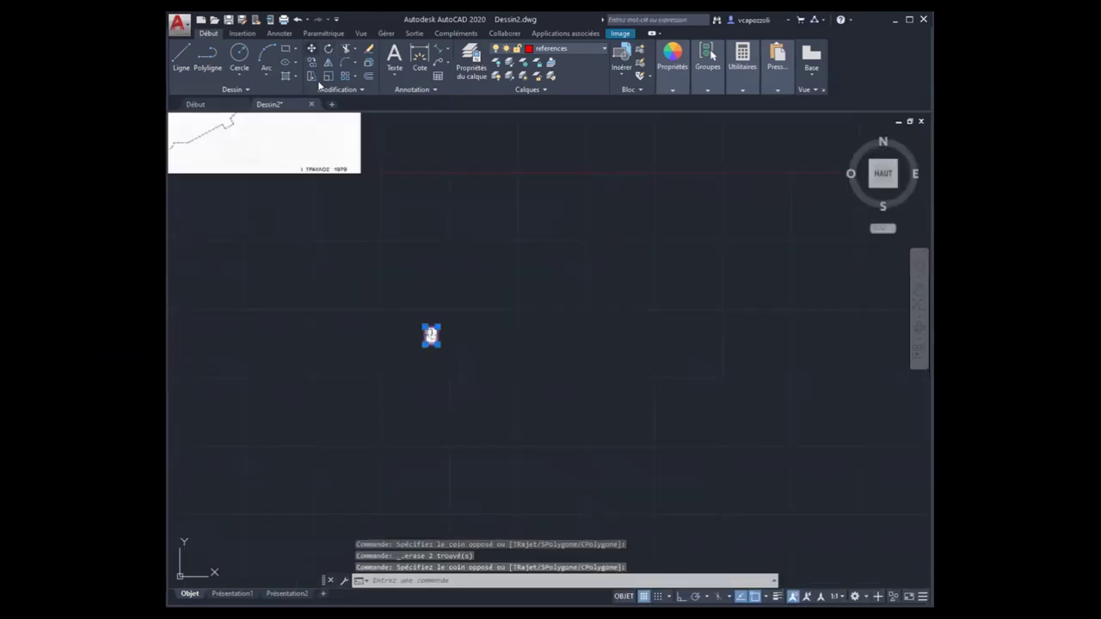
Step: Move the small floor plan once more to a new position
{"action": "left_click", "coordinate": [313, 49]}
{"action": "scroll", "coordinate": [405, 339], "scroll_direction": "up", "scroll_amount": 3}
{"action": "scroll", "coordinate": [405, 344], "scroll_direction": "up", "scroll_amount": 2}
{"action": "left_click", "coordinate": [398, 341]}
{"action": "scroll", "coordinate": [497, 209], "scroll_direction": "down", "scroll_amount": 5}
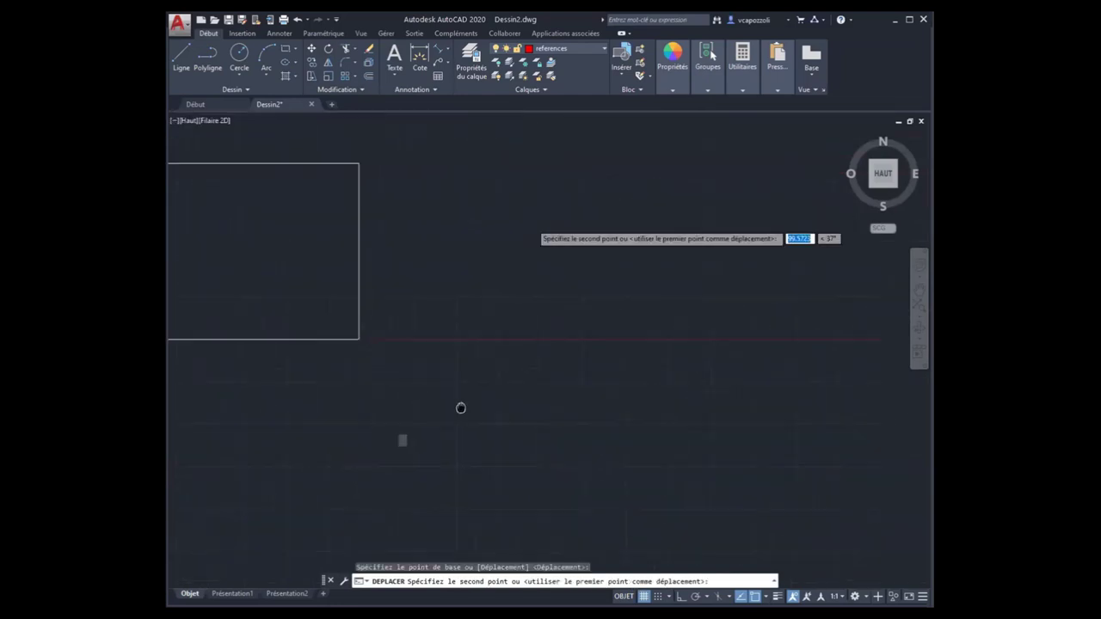
{"action": "left_click", "coordinate": [427, 234]}
{"action": "scroll", "coordinate": [427, 233], "scroll_direction": "up", "scroll_amount": 5}
Step: Window-select the relocated small floor plan image
{"action": "left_click", "coordinate": [531, 280]}
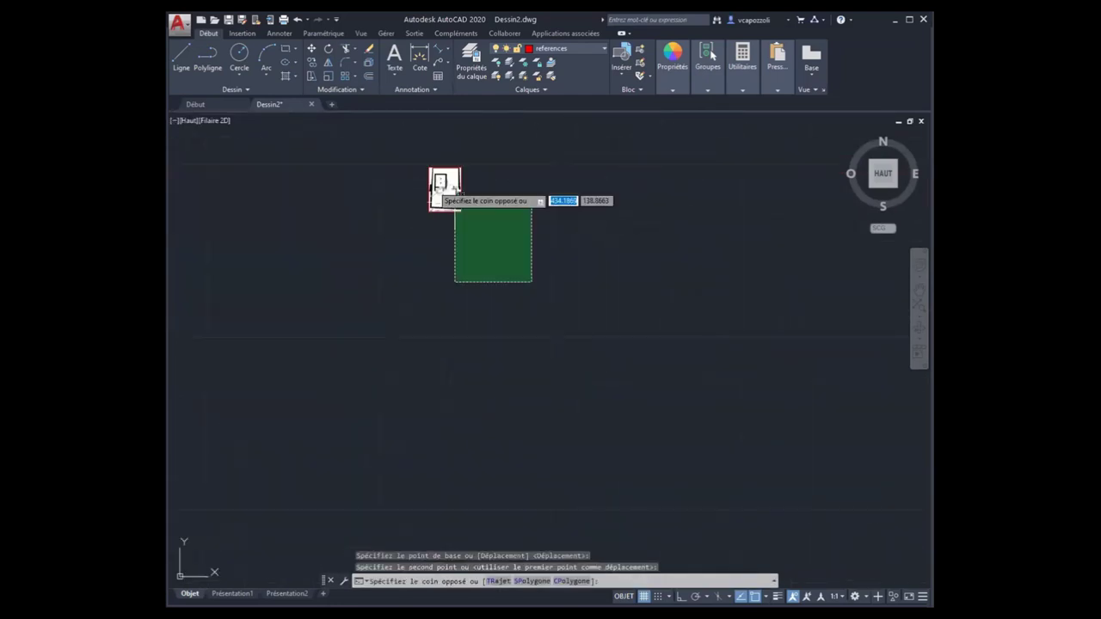
{"action": "left_click", "coordinate": [460, 213]}
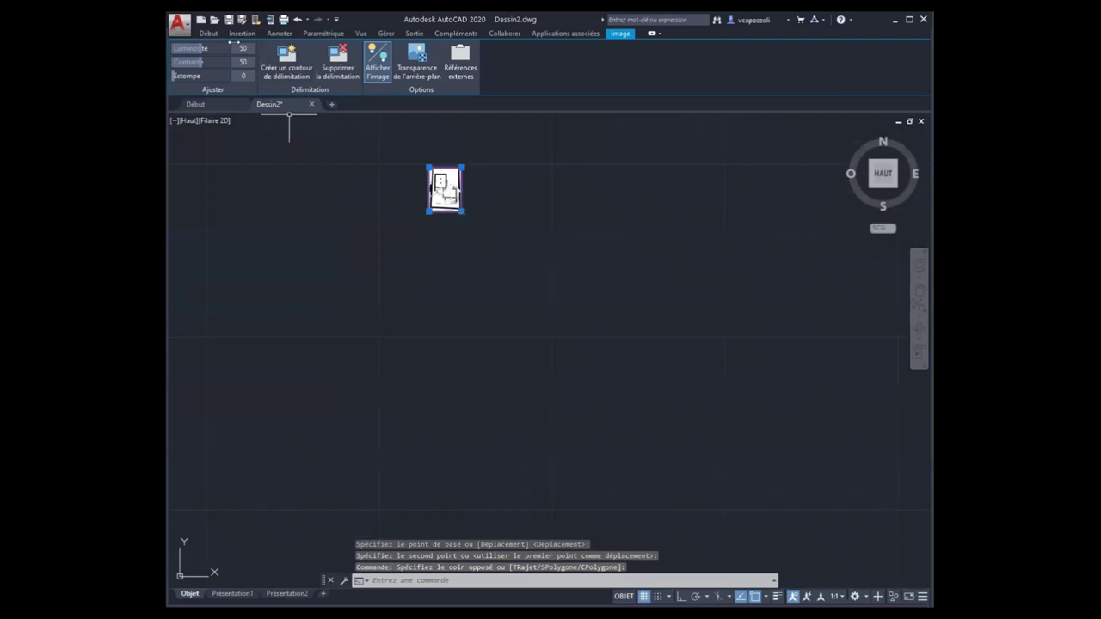
{"action": "left_click", "coordinate": [209, 33]}
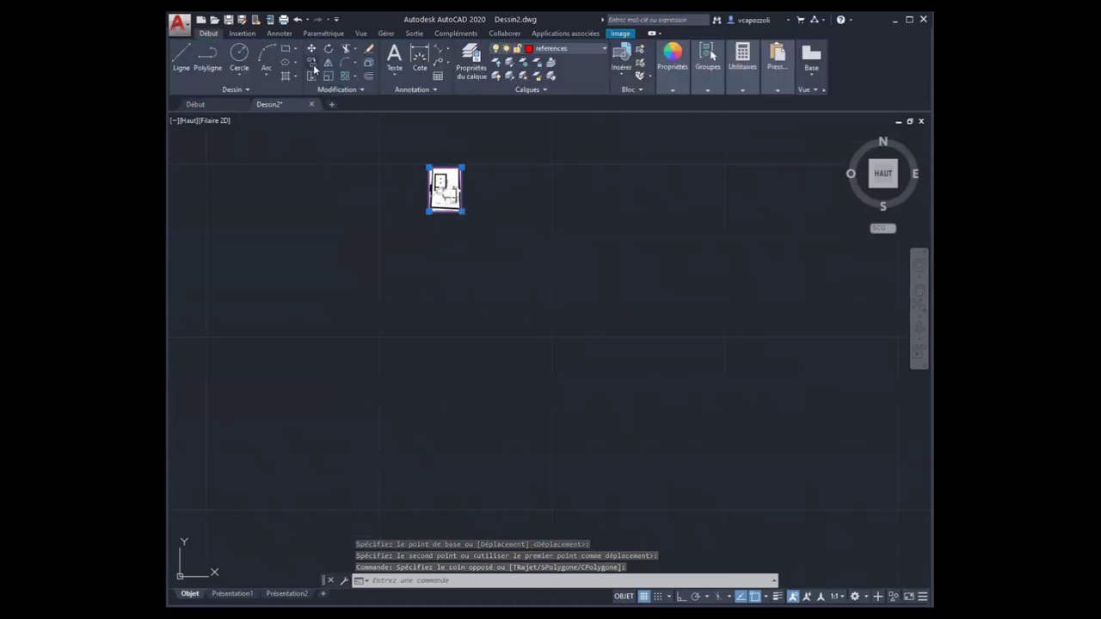
Step: Try scaling the small plan image, then cancel the enlargement
{"action": "left_click", "coordinate": [328, 75]}
{"action": "left_click", "coordinate": [462, 213]}
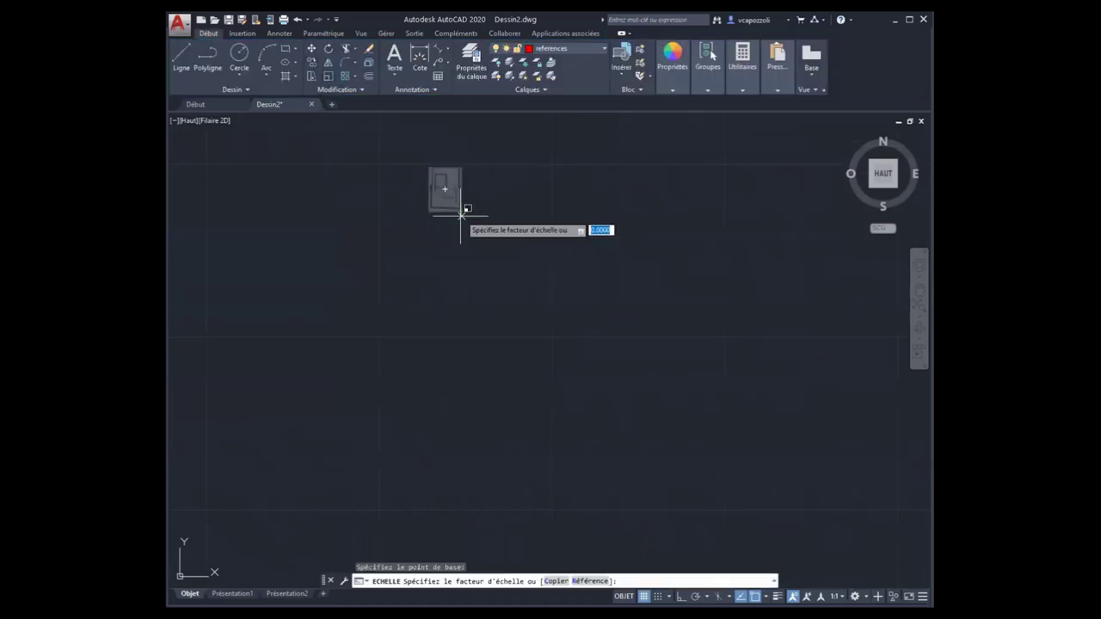
{"action": "left_click", "coordinate": [644, 381]}
{"action": "scroll", "coordinate": [531, 302], "scroll_direction": "down", "scroll_amount": 5}
{"action": "middle_click_drag", "start_coordinate": [536, 302], "coordinate": [657, 340]}
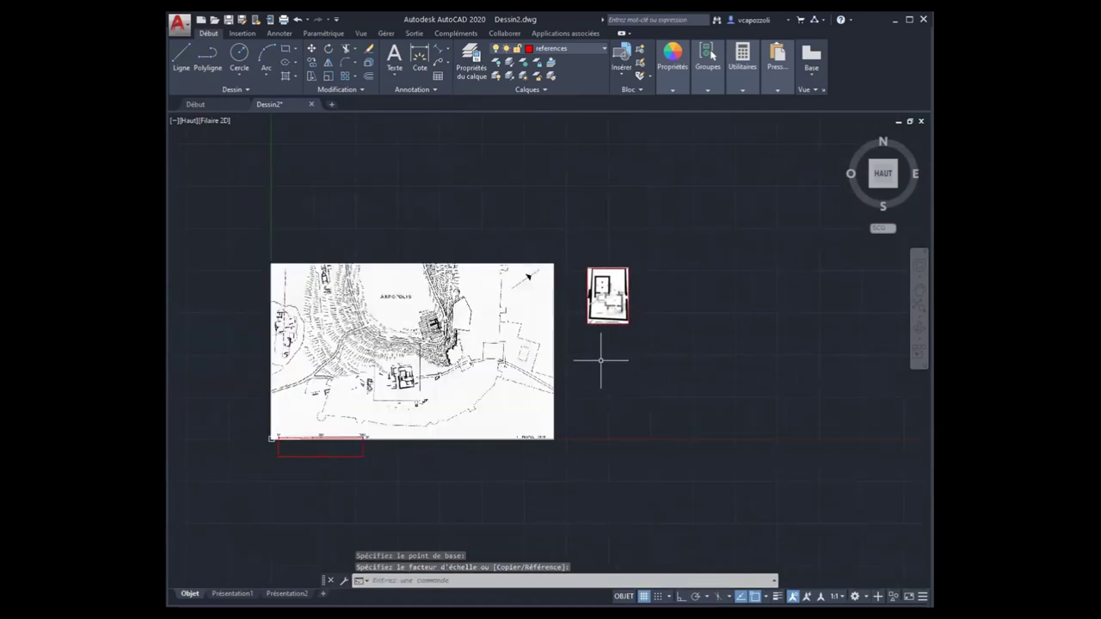
{"action": "key", "text": "Escape"}
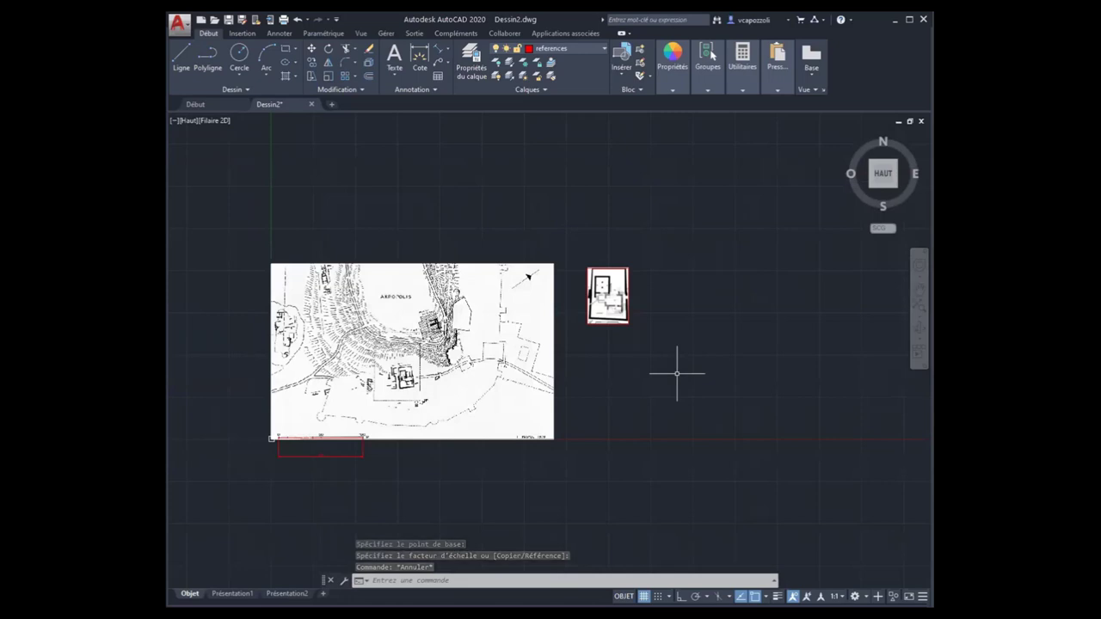
Step: Window-select the 2014_AJA_1 plan image beside the Akropolis map
{"action": "scroll", "coordinate": [731, 328], "scroll_direction": "up", "scroll_amount": 6}
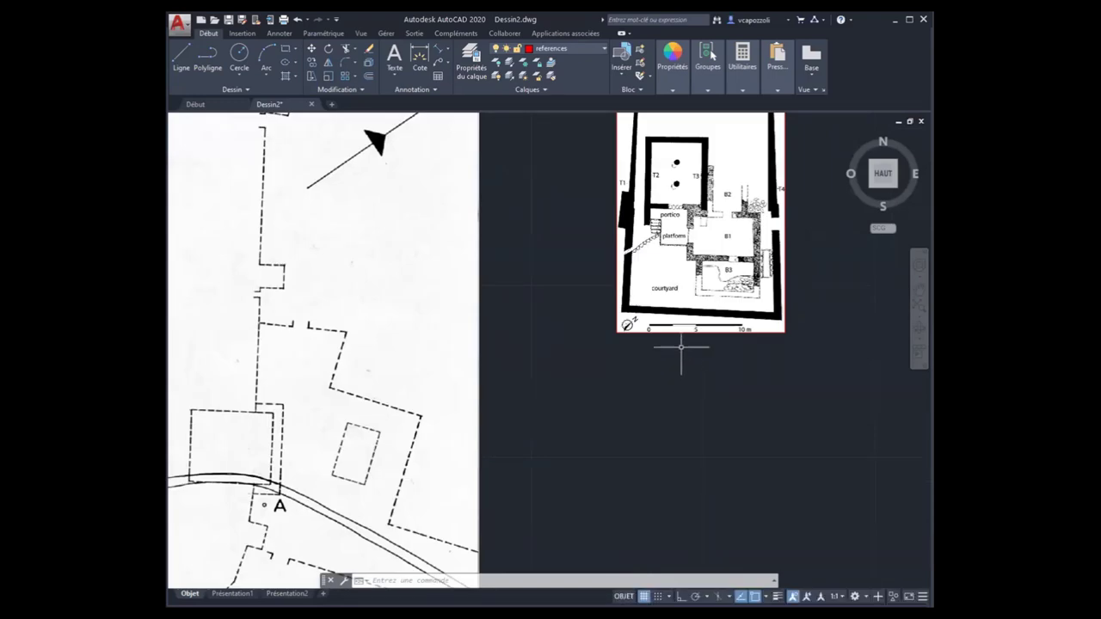
{"action": "scroll", "coordinate": [669, 330], "scroll_direction": "down", "scroll_amount": 2}
{"action": "scroll", "coordinate": [678, 327], "scroll_direction": "down", "scroll_amount": 2}
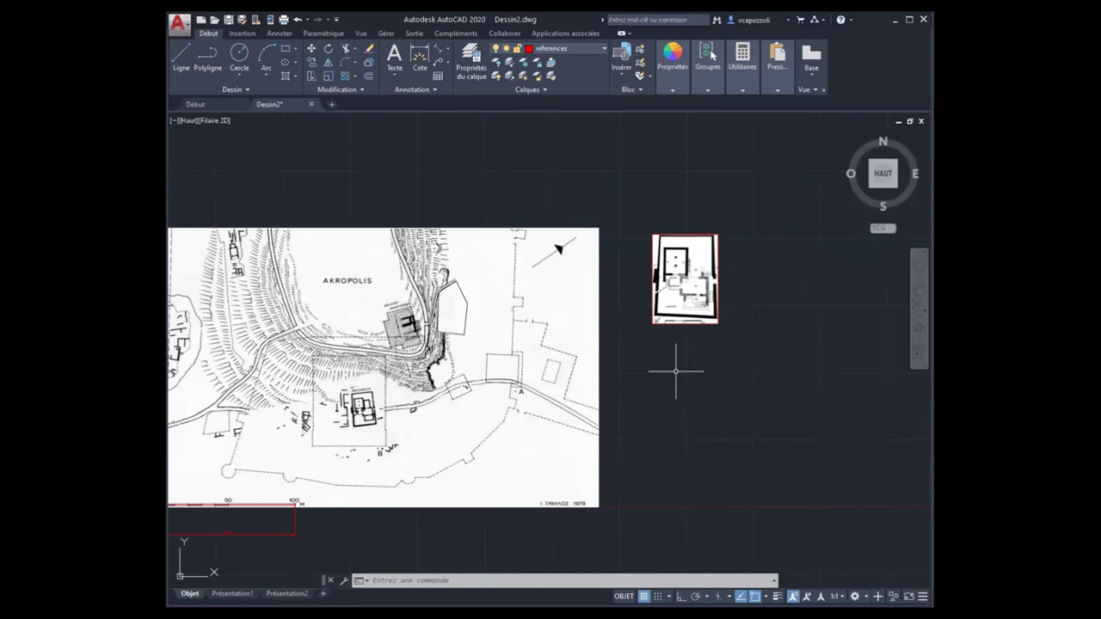
{"action": "scroll", "coordinate": [676, 371], "scroll_direction": "up", "scroll_amount": 4}
{"action": "middle_click_drag", "start_coordinate": [590, 499], "coordinate": [642, 444]}
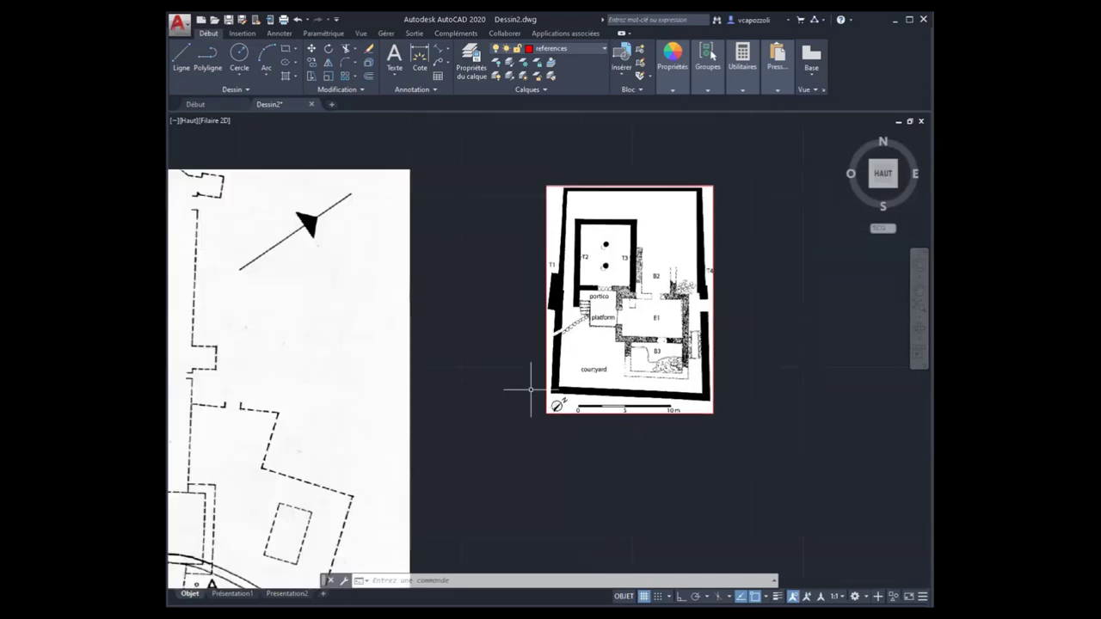
{"action": "scroll", "coordinate": [519, 211], "scroll_direction": "down", "scroll_amount": 4}
{"action": "left_click", "coordinate": [513, 183]}
{"action": "left_click", "coordinate": [606, 296]}
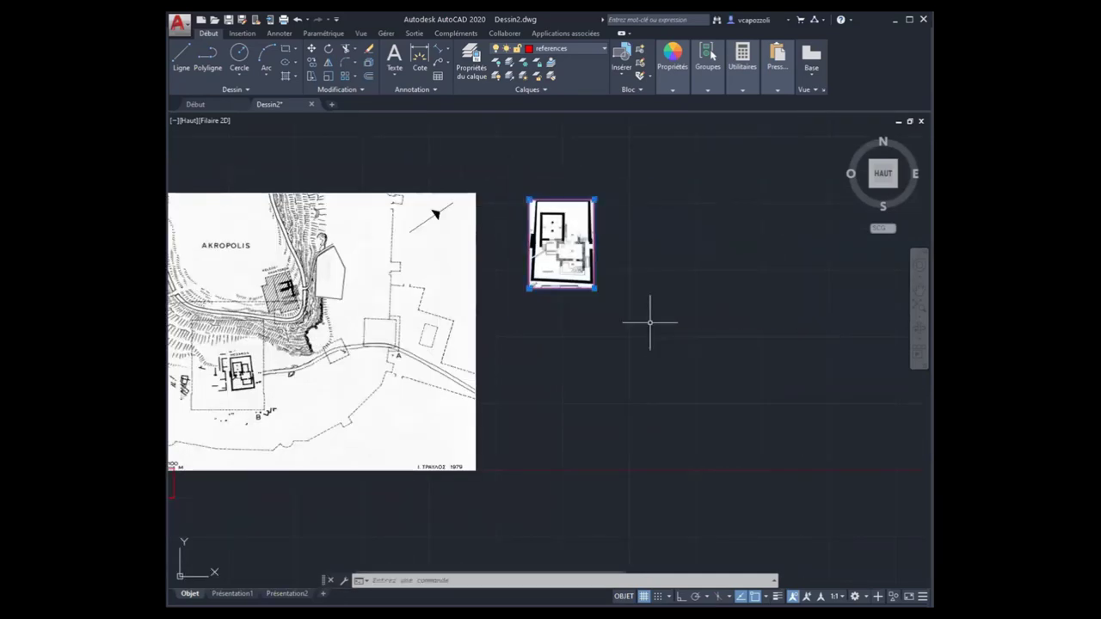
Step: Start scaling the plan from its lower-left corner using the Reference option
{"action": "left_click", "coordinate": [251, 31]}
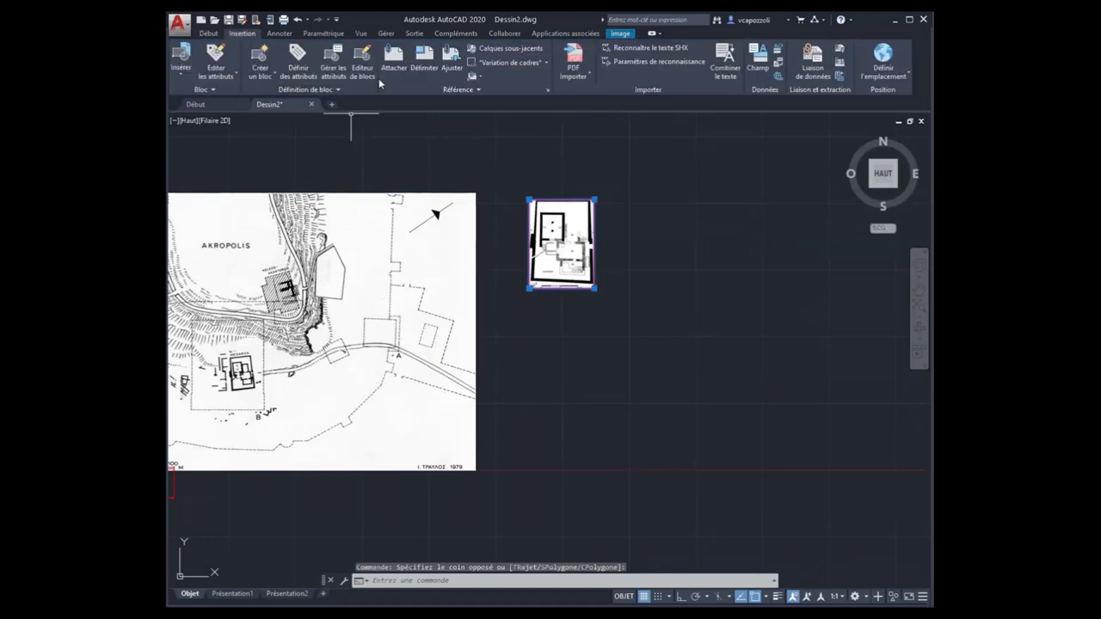
{"action": "left_click", "coordinate": [208, 33]}
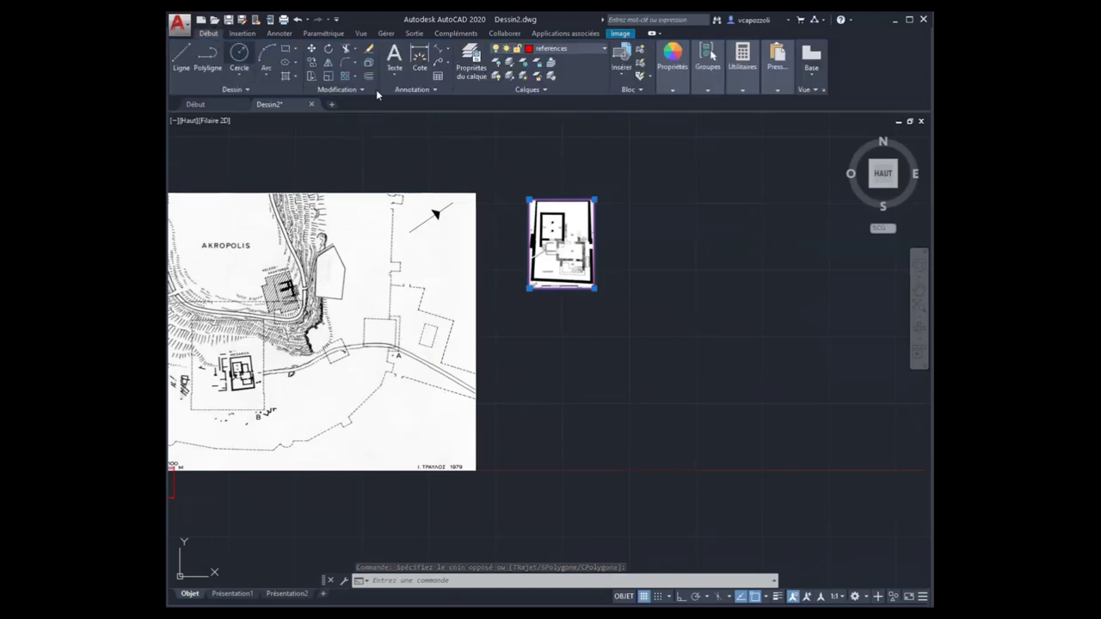
{"action": "left_click", "coordinate": [330, 76]}
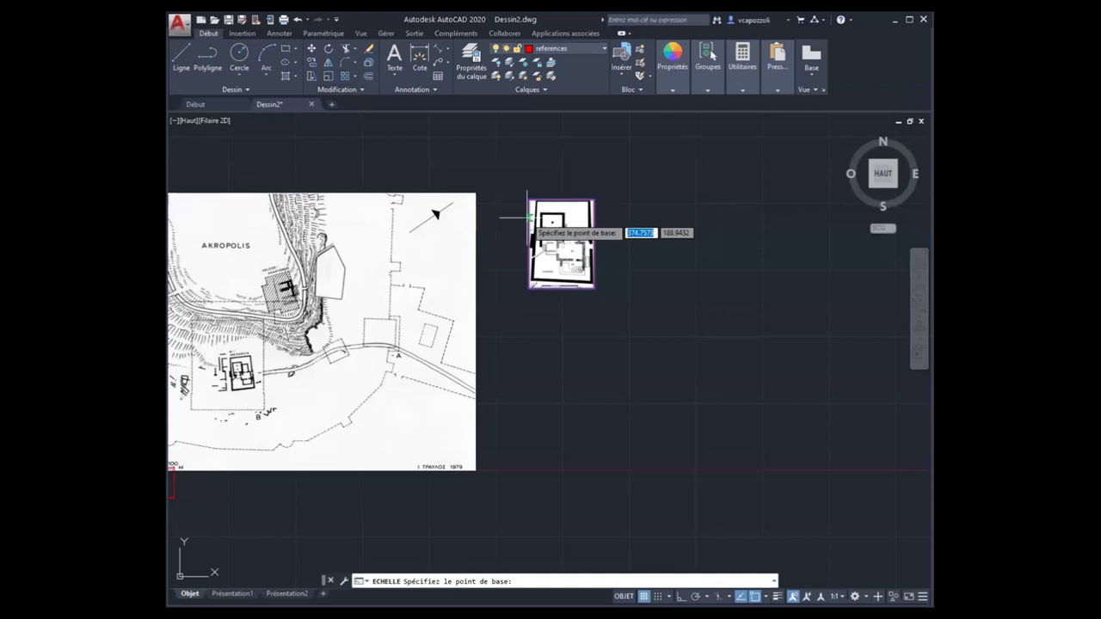
{"action": "left_click", "coordinate": [530, 287]}
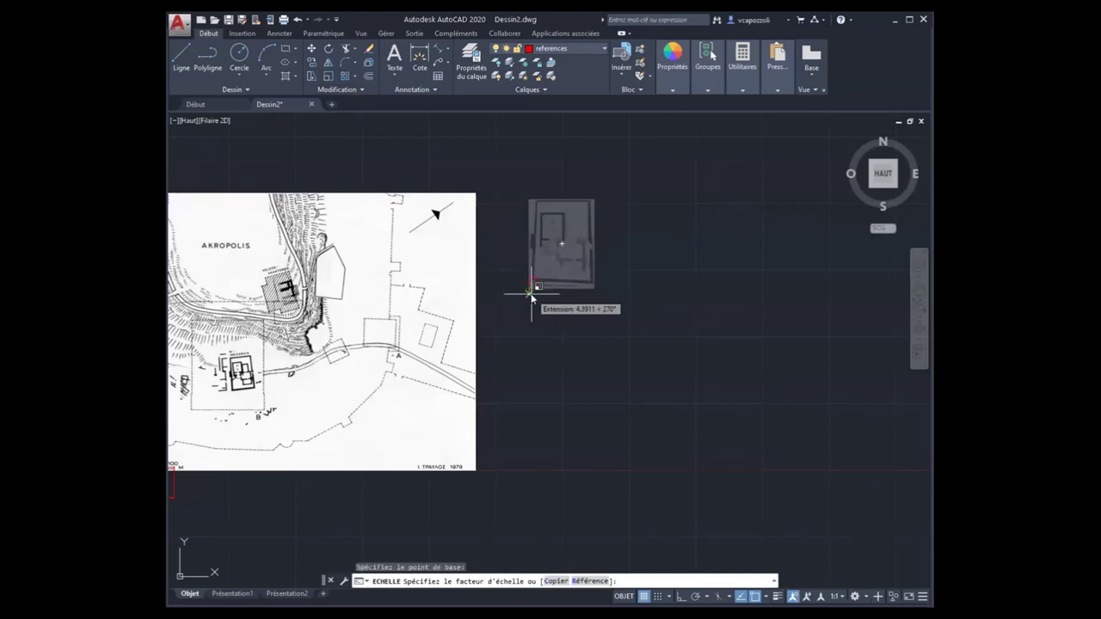
{"action": "type", "text": "r"}
{"action": "key", "text": "Return"}
{"action": "scroll", "coordinate": [529, 293], "scroll_direction": "up", "scroll_amount": 5}
{"action": "scroll", "coordinate": [572, 362], "scroll_direction": "up", "scroll_amount": 5}
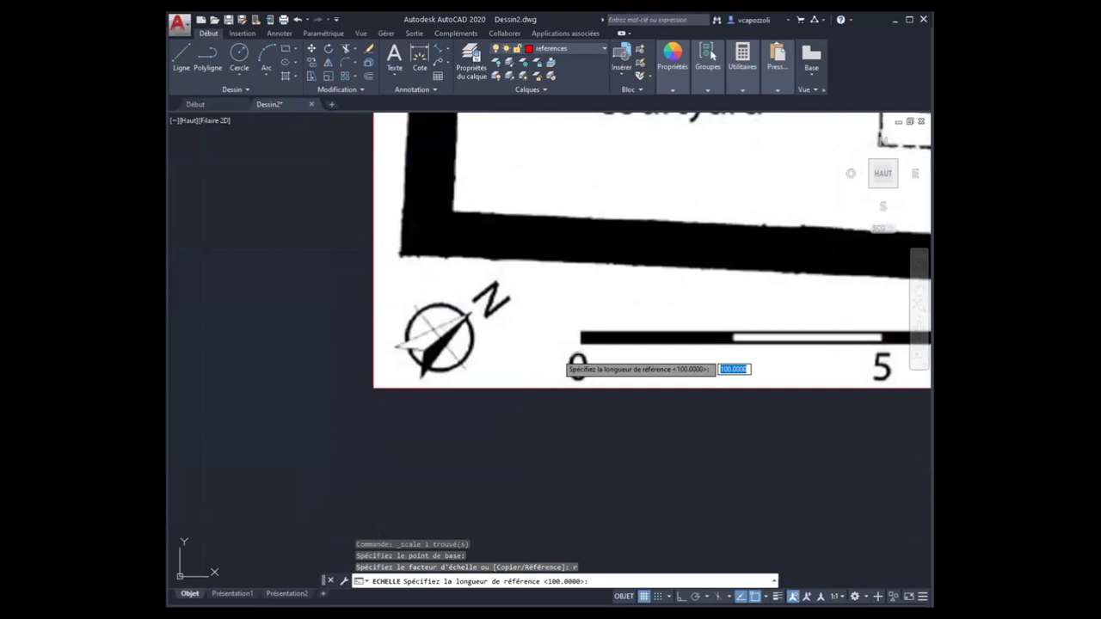
{"action": "scroll", "coordinate": [574, 364], "scroll_direction": "up", "scroll_amount": 3}
{"action": "scroll", "coordinate": [469, 318], "scroll_direction": "up", "scroll_amount": 3}
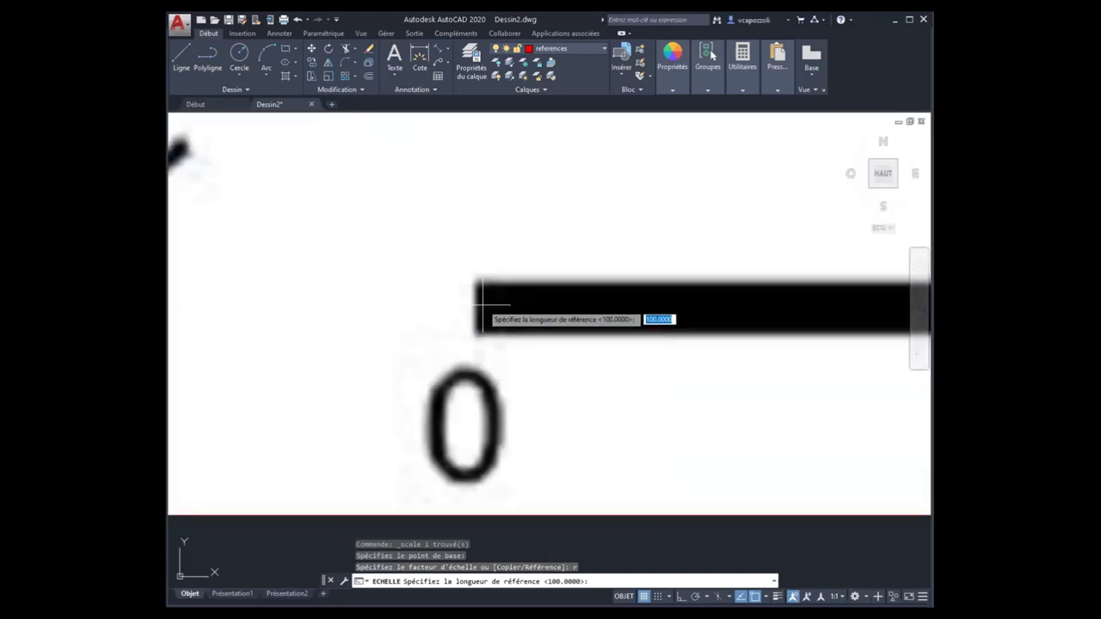
{"action": "scroll", "coordinate": [478, 311], "scroll_direction": "up", "scroll_amount": 2}
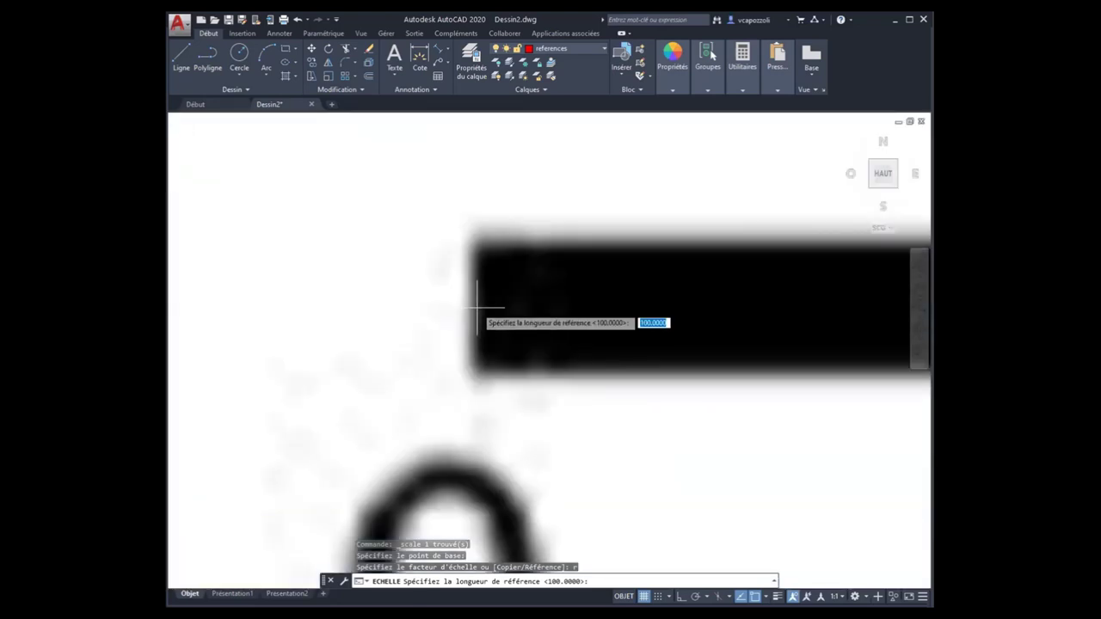
Step: Take the scale bar's 0 to 10 m span, with Ortho on, as reference and set new length 10
{"action": "left_click", "coordinate": [477, 308]}
{"action": "scroll", "coordinate": [508, 329], "scroll_direction": "down", "scroll_amount": 5}
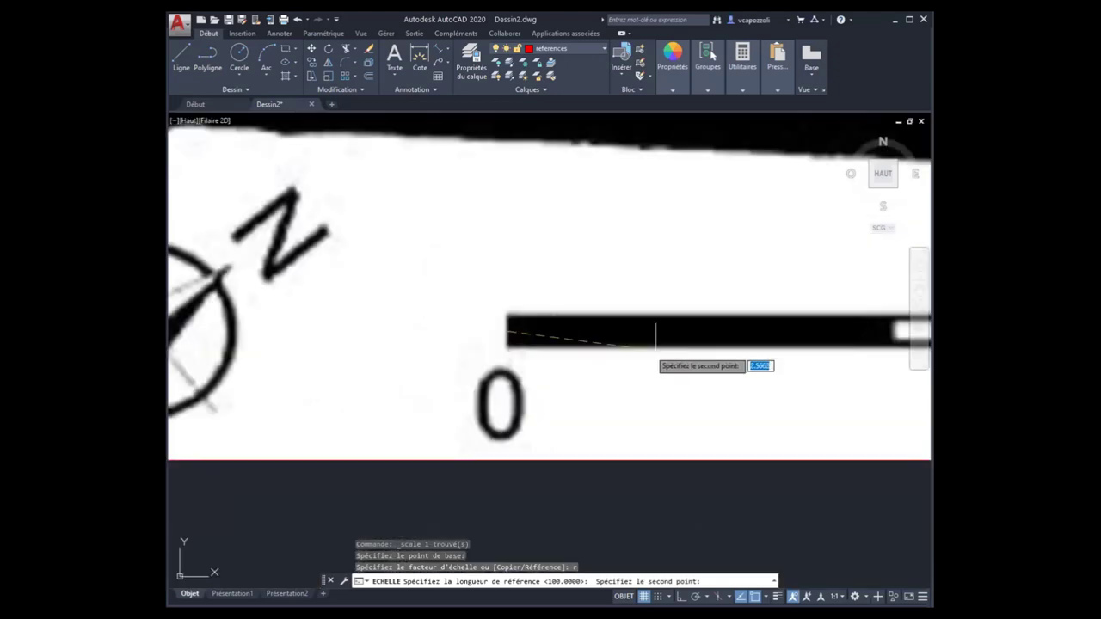
{"action": "middle_click_drag", "start_coordinate": [649, 344], "coordinate": [248, 214]}
{"action": "scroll", "coordinate": [550, 258], "scroll_direction": "down", "scroll_amount": 3}
{"action": "scroll", "coordinate": [637, 272], "scroll_direction": "up", "scroll_amount": 4}
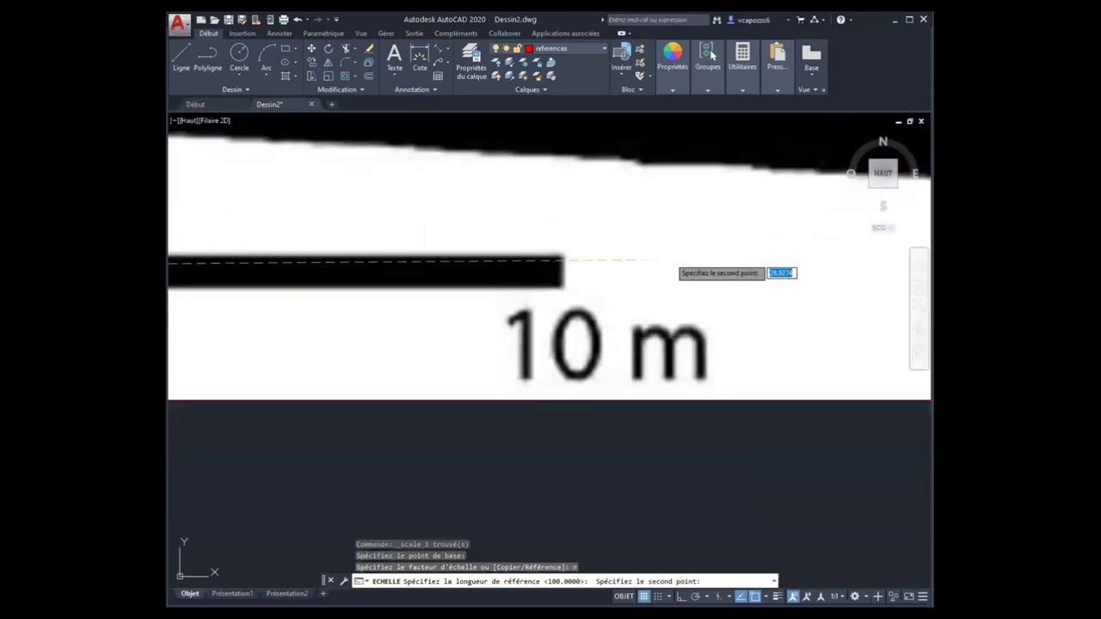
{"action": "scroll", "coordinate": [567, 275], "scroll_direction": "up", "scroll_amount": 2}
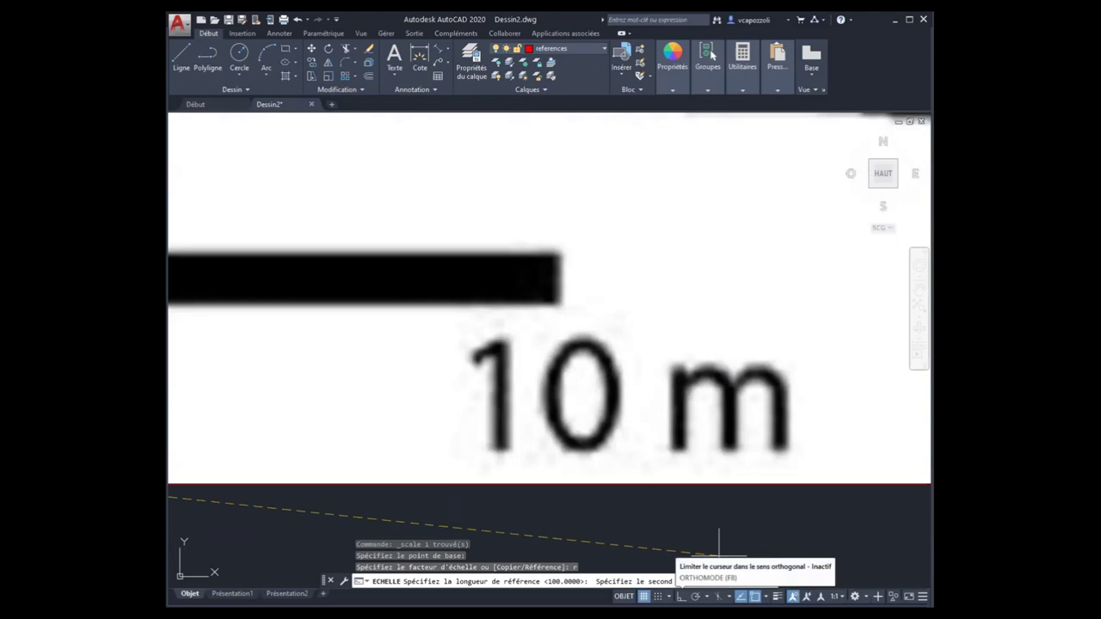
{"action": "left_click", "coordinate": [682, 596]}
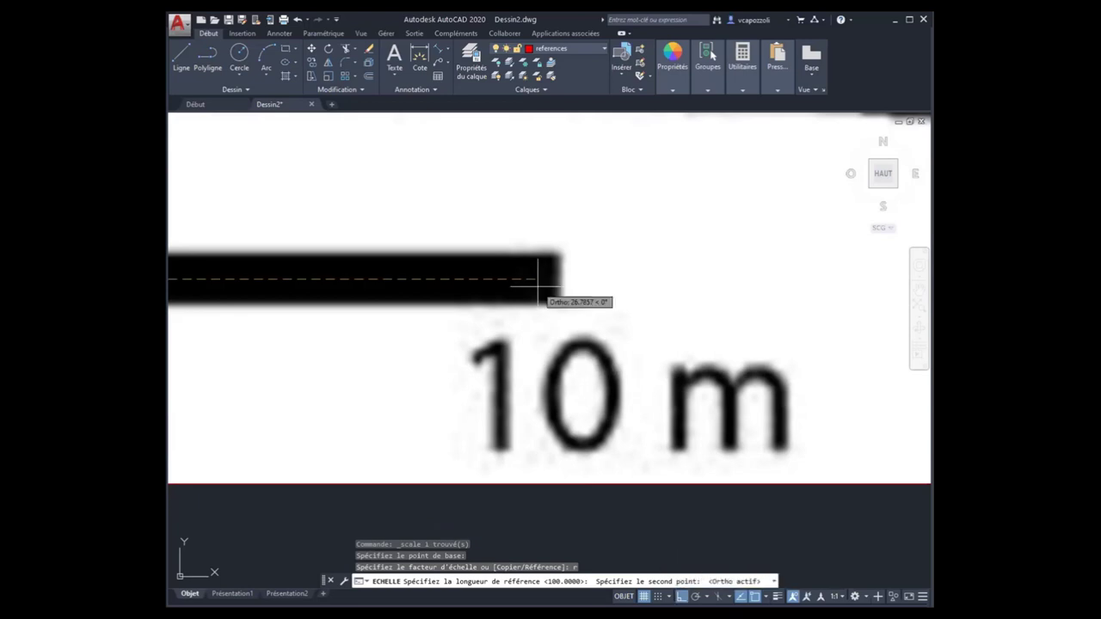
{"action": "scroll", "coordinate": [545, 290], "scroll_direction": "up", "scroll_amount": 2}
{"action": "scroll", "coordinate": [536, 245], "scroll_direction": "up", "scroll_amount": 1}
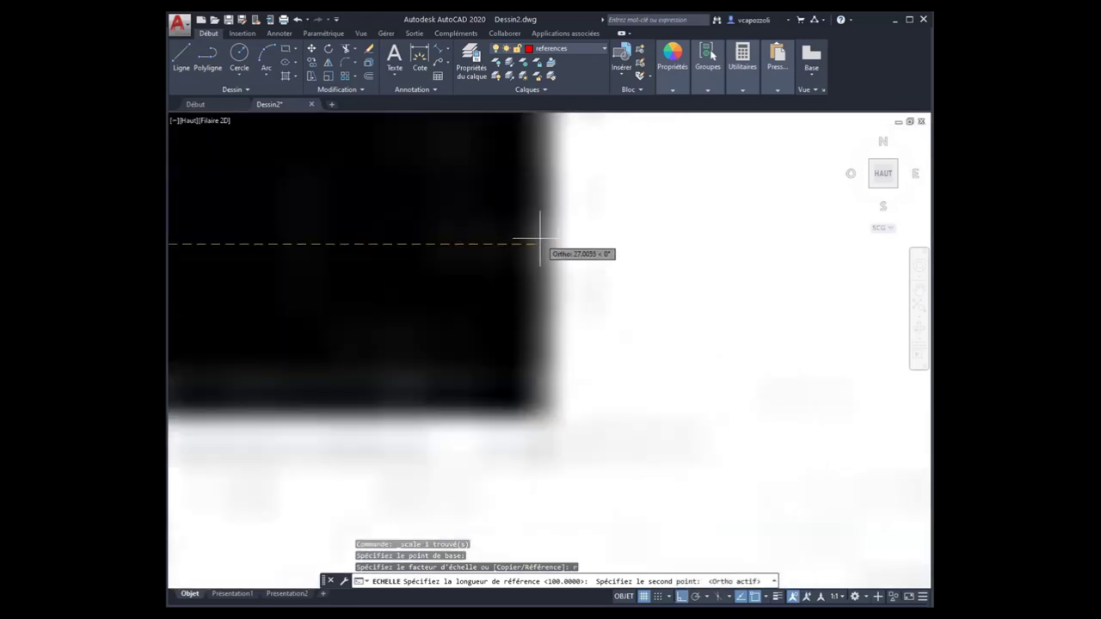
{"action": "left_click", "coordinate": [535, 244]}
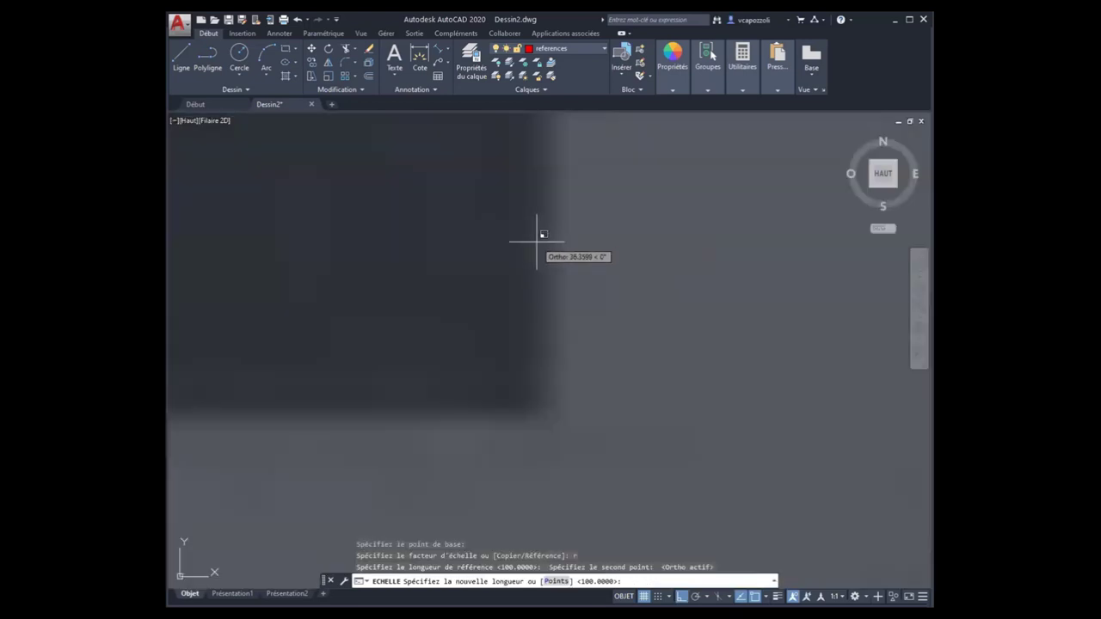
{"action": "scroll", "coordinate": [537, 242], "scroll_direction": "down", "scroll_amount": 3}
{"action": "scroll", "coordinate": [546, 239], "scroll_direction": "down", "scroll_amount": 2}
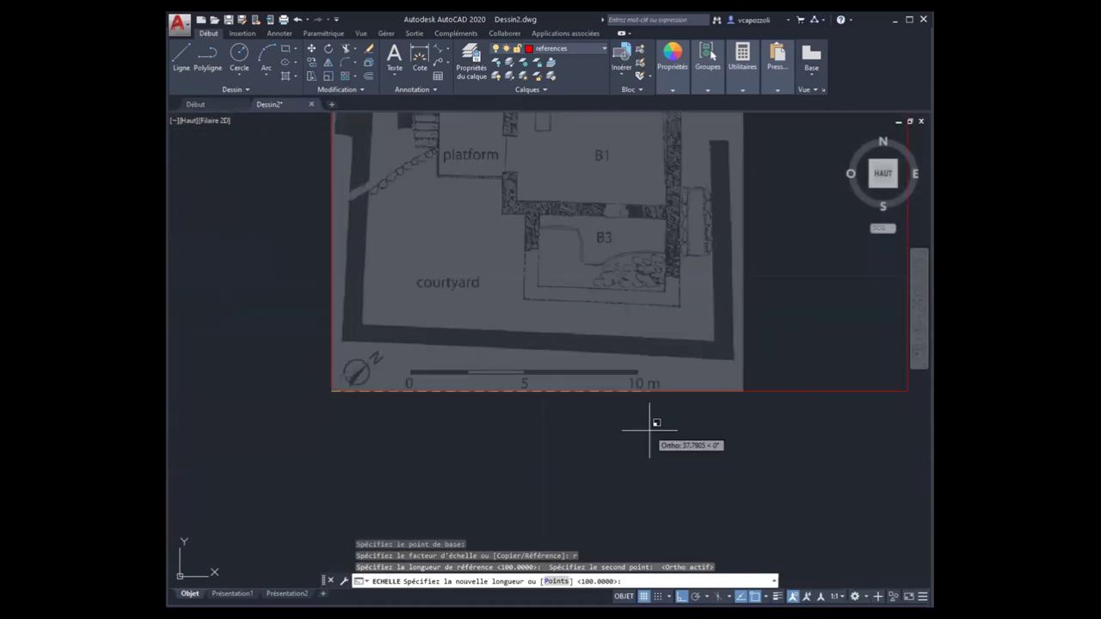
{"action": "type", "text": "10"}
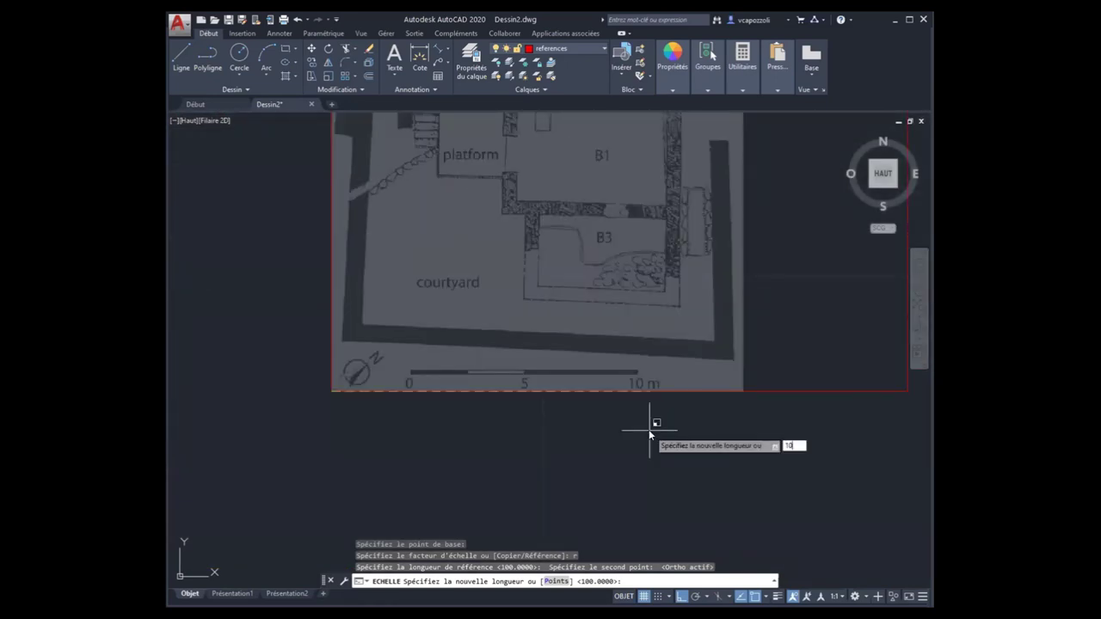
{"action": "key", "text": "Return"}
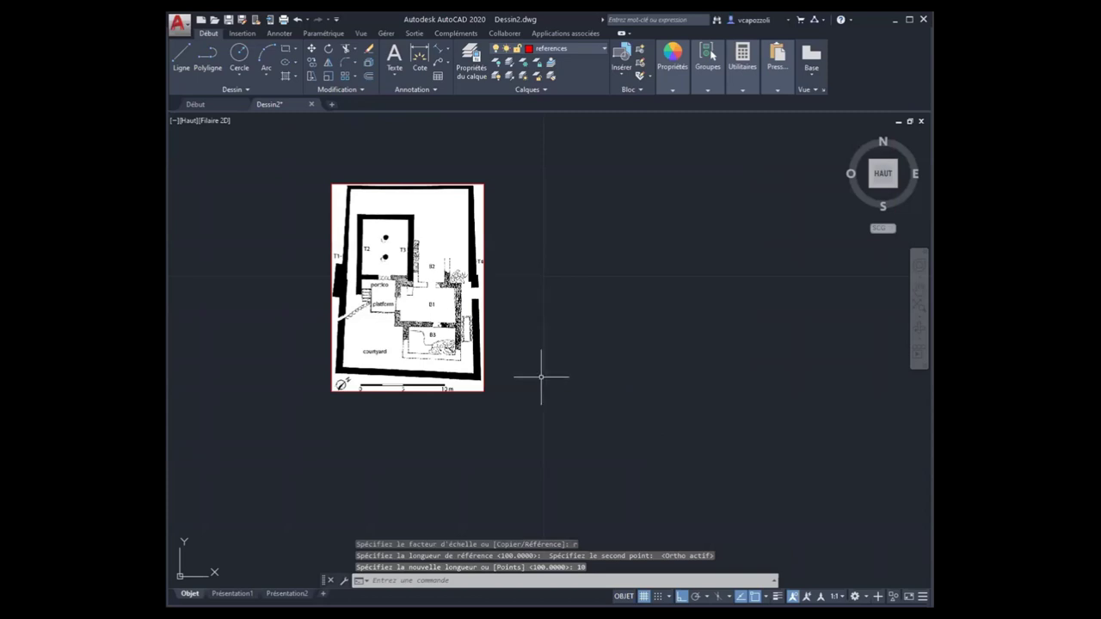
{"action": "middle_click_drag", "start_coordinate": [509, 381], "coordinate": [715, 322]}
{"action": "scroll", "coordinate": [693, 348], "scroll_direction": "down", "scroll_amount": 5}
{"action": "scroll", "coordinate": [690, 357], "scroll_direction": "up", "scroll_amount": 2}
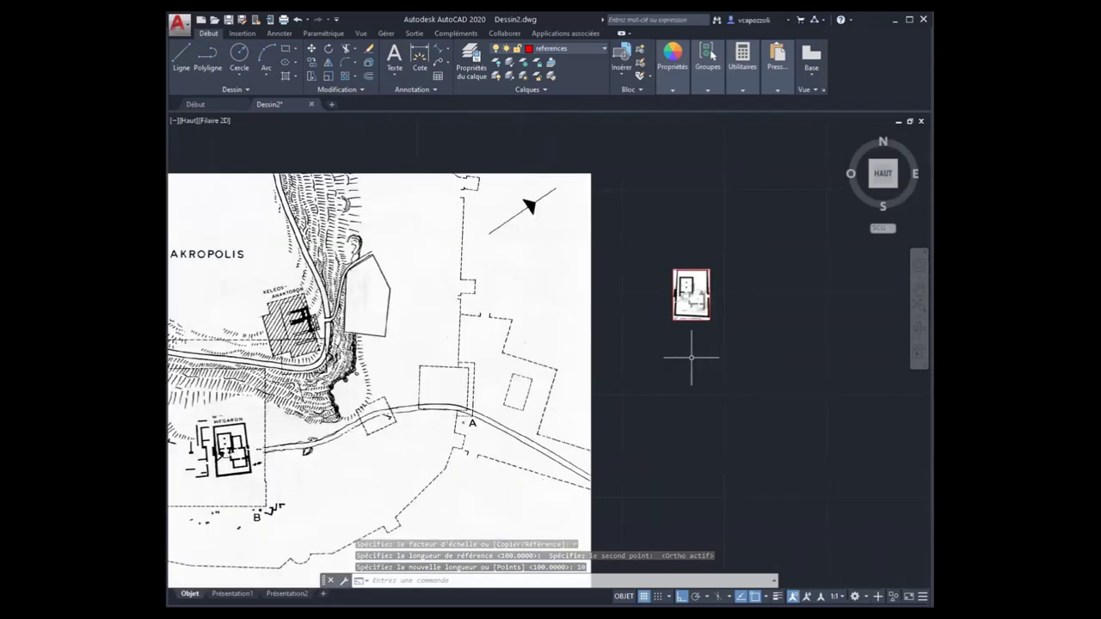
{"action": "middle_click_drag", "start_coordinate": [696, 361], "coordinate": [780, 319]}
{"action": "key", "text": "ctrl+z"}
{"action": "key", "text": "ctrl+z"}
{"action": "key", "text": "ctrl+z"}
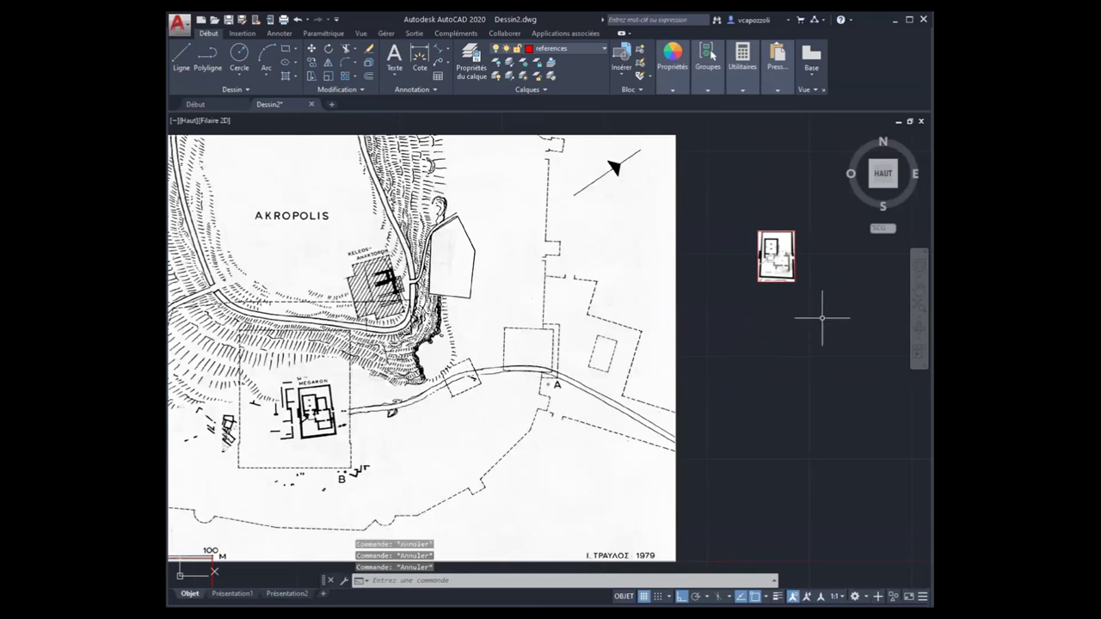
{"action": "left_click", "coordinate": [737, 300]}
{"action": "key", "text": "Escape"}
{"action": "scroll", "coordinate": [764, 225], "scroll_direction": "up", "scroll_amount": 5}
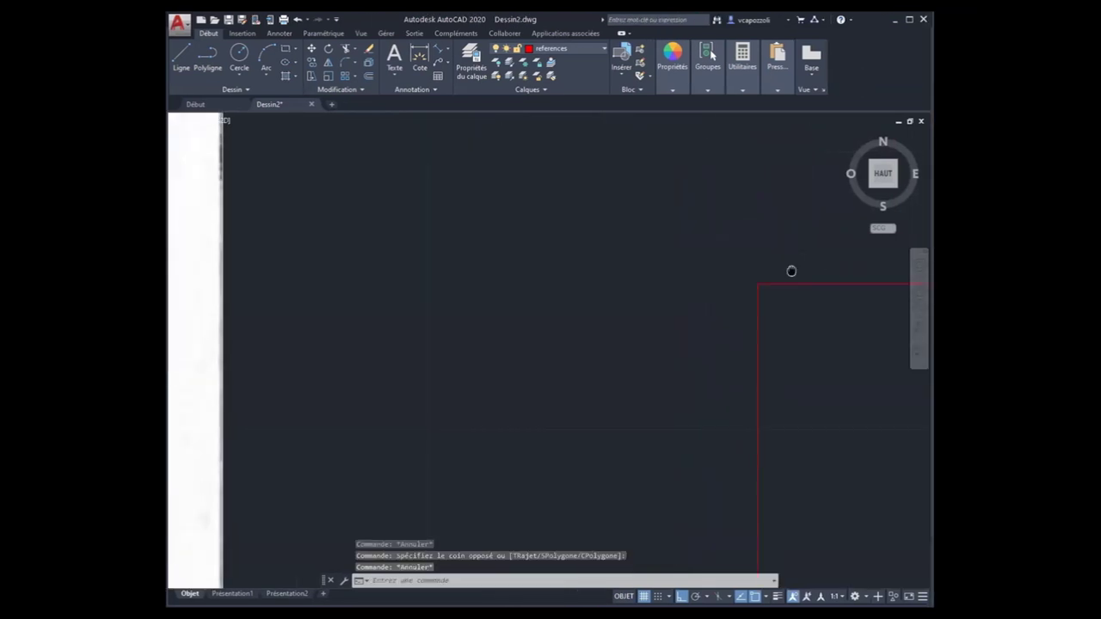
{"action": "scroll", "coordinate": [792, 270], "scroll_direction": "down", "scroll_amount": 3}
{"action": "scroll", "coordinate": [583, 167], "scroll_direction": "down", "scroll_amount": 3}
{"action": "middle_click_drag", "start_coordinate": [585, 251], "coordinate": [848, 222]}
{"action": "scroll", "coordinate": [318, 401], "scroll_direction": "down", "scroll_amount": 5}
{"action": "scroll", "coordinate": [318, 401], "scroll_direction": "up", "scroll_amount": 5}
{"action": "scroll", "coordinate": [318, 401], "scroll_direction": "up", "scroll_amount": 2}
{"action": "scroll", "coordinate": [318, 401], "scroll_direction": "up", "scroll_amount": 2}
{"action": "scroll", "coordinate": [582, 295], "scroll_direction": "down", "scroll_amount": 5}
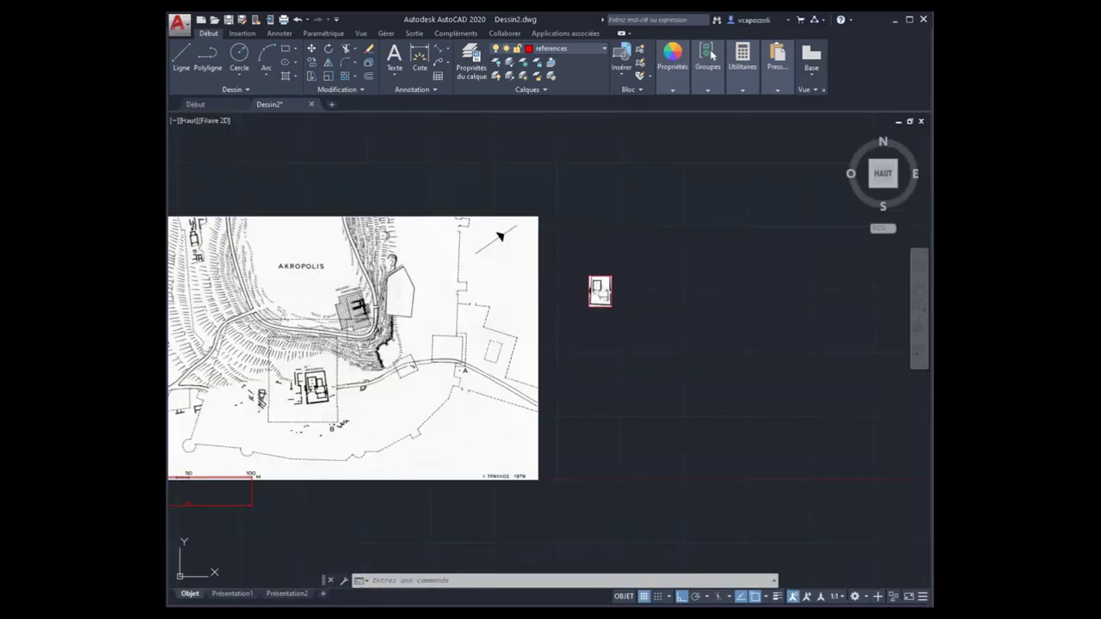
{"action": "scroll", "coordinate": [309, 411], "scroll_direction": "up", "scroll_amount": 2}
{"action": "scroll", "coordinate": [310, 411], "scroll_direction": "up", "scroll_amount": 2}
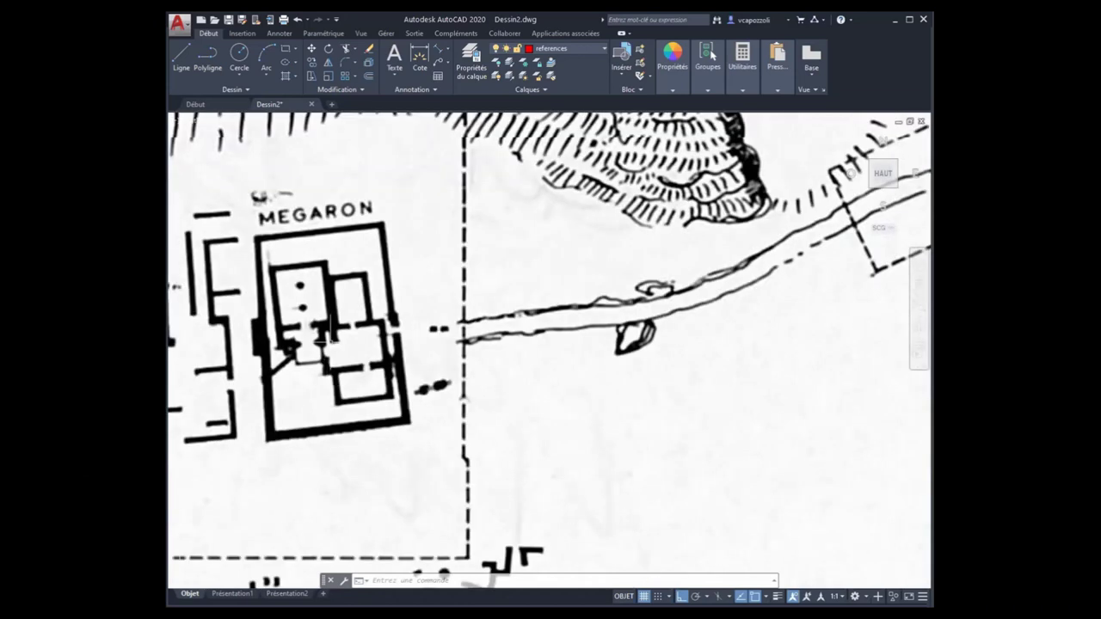
{"action": "scroll", "coordinate": [330, 335], "scroll_direction": "down", "scroll_amount": 2}
{"action": "scroll", "coordinate": [335, 345], "scroll_direction": "up", "scroll_amount": 2}
{"action": "scroll", "coordinate": [481, 365], "scroll_direction": "up", "scroll_amount": 2}
{"action": "scroll", "coordinate": [482, 366], "scroll_direction": "down", "scroll_amount": 3}
{"action": "scroll", "coordinate": [477, 365], "scroll_direction": "down", "scroll_amount": 1}
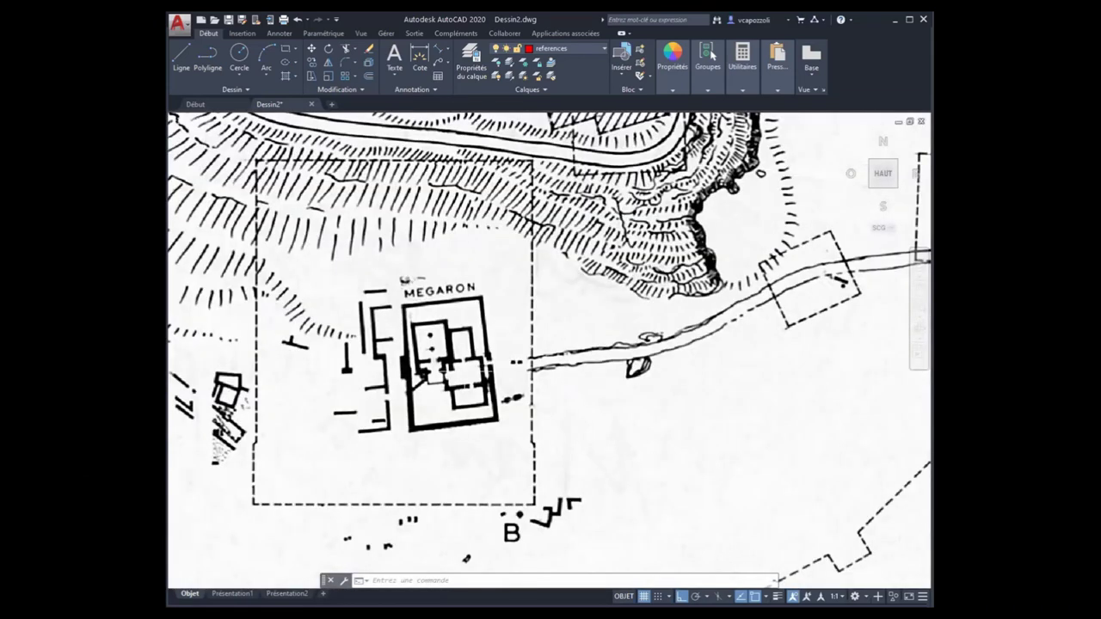
{"action": "scroll", "coordinate": [194, 320], "scroll_direction": "down", "scroll_amount": 3}
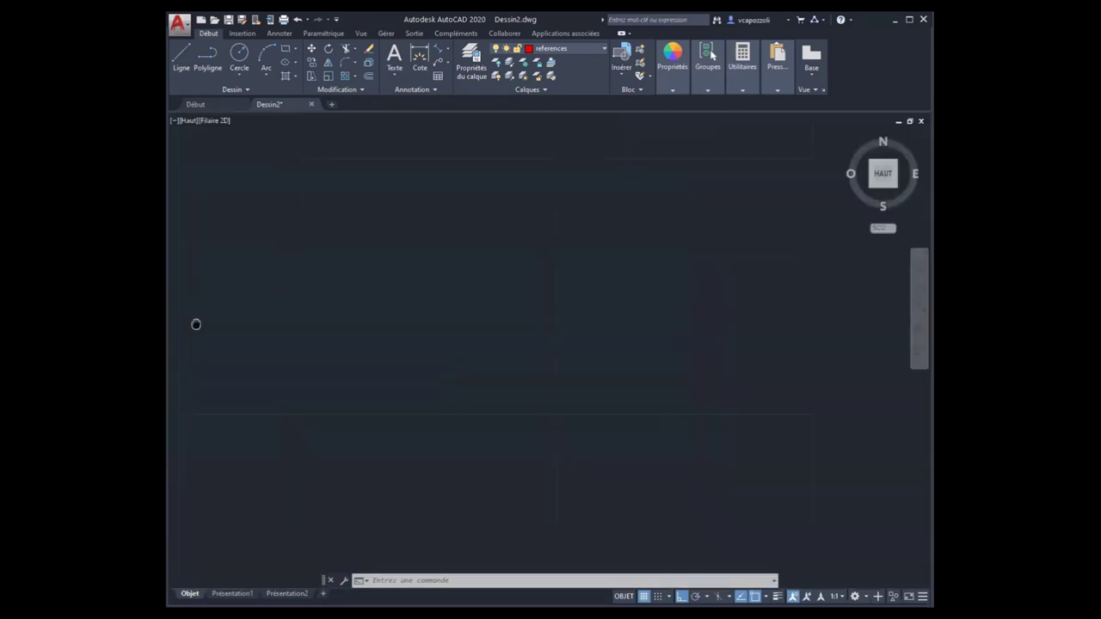
{"action": "scroll", "coordinate": [757, 194], "scroll_direction": "up", "scroll_amount": 2}
{"action": "scroll", "coordinate": [740, 198], "scroll_direction": "up", "scroll_amount": 1}
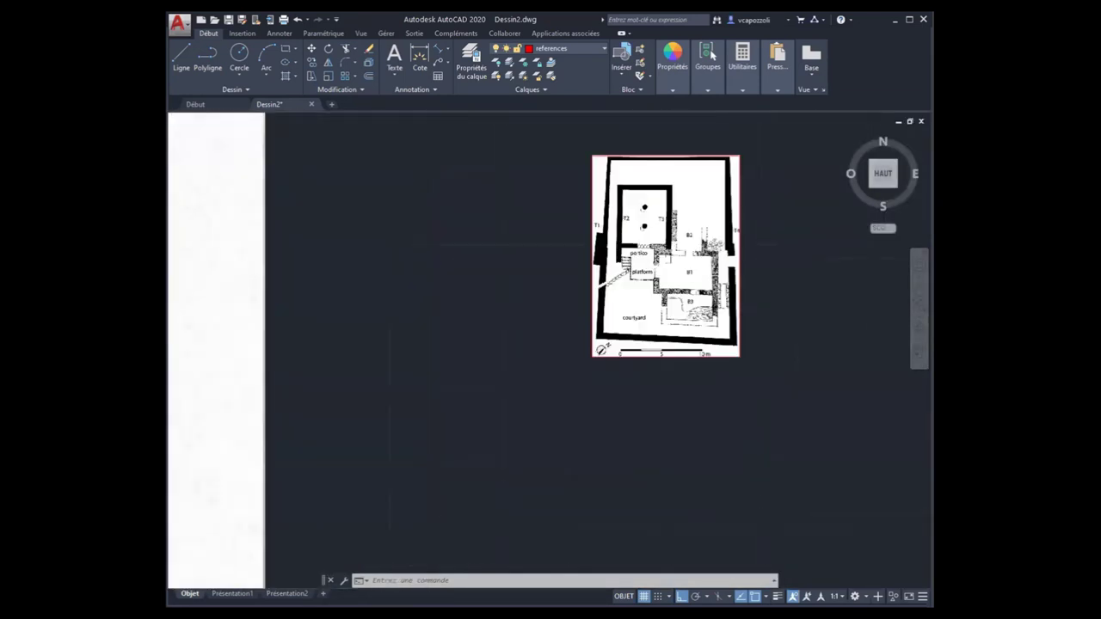
{"action": "scroll", "coordinate": [740, 224], "scroll_direction": "up", "scroll_amount": 2}
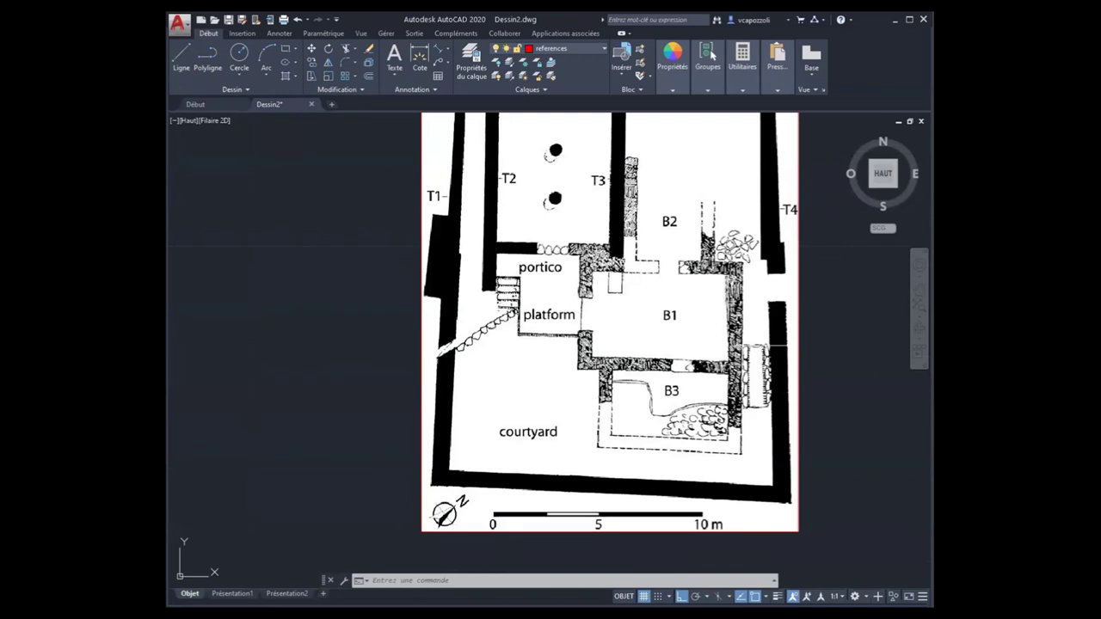
Step: Zoom out to show the whole rescaled 2014_AJA_1 plan beside the larger map
{"action": "scroll", "coordinate": [704, 369], "scroll_direction": "down", "scroll_amount": 4}
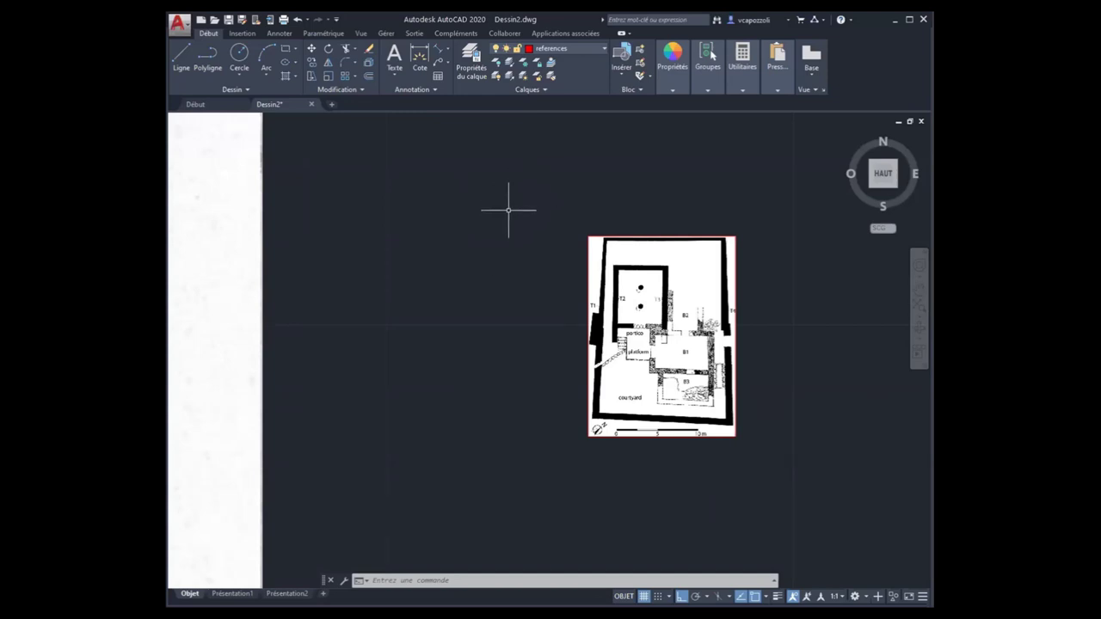
Step: Pan and zoom onto the north arrow in the plan's lower-left corner
{"action": "middle_click_drag", "start_coordinate": [536, 209], "coordinate": [491, 188]}
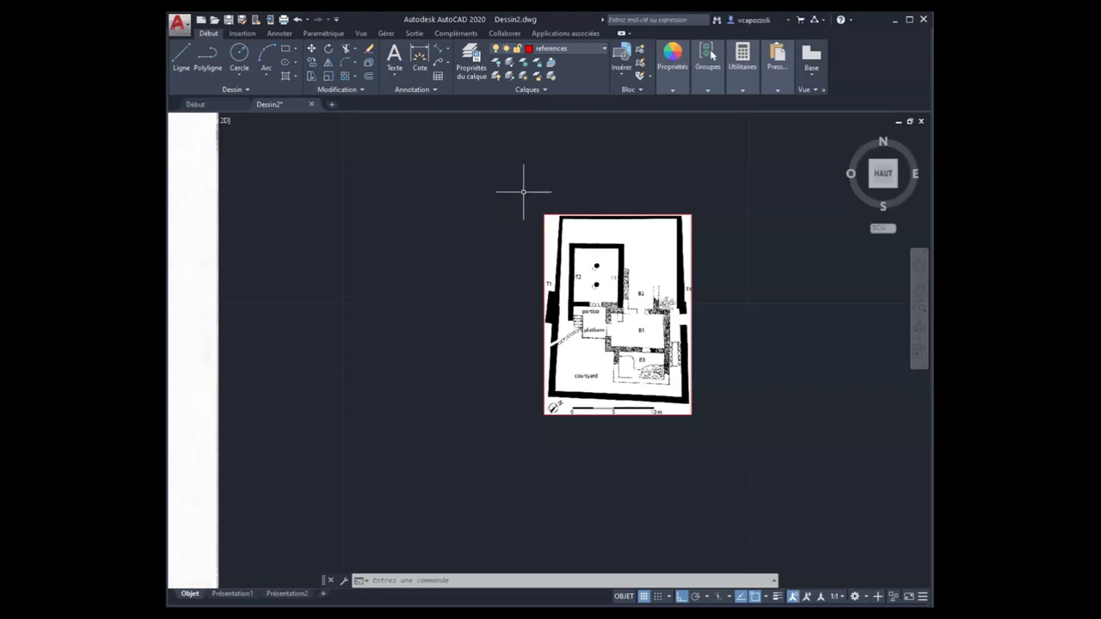
{"action": "scroll", "coordinate": [518, 192], "scroll_direction": "down", "scroll_amount": 3}
{"action": "scroll", "coordinate": [516, 186], "scroll_direction": "down", "scroll_amount": 3}
{"action": "mouse_move", "coordinate": [517, 184]}
{"action": "middle_mouse_down"}
{"action": "mouse_move", "coordinate": [529, 197]}
{"action": "mouse_move", "coordinate": [699, 178]}
{"action": "middle_mouse_up"}
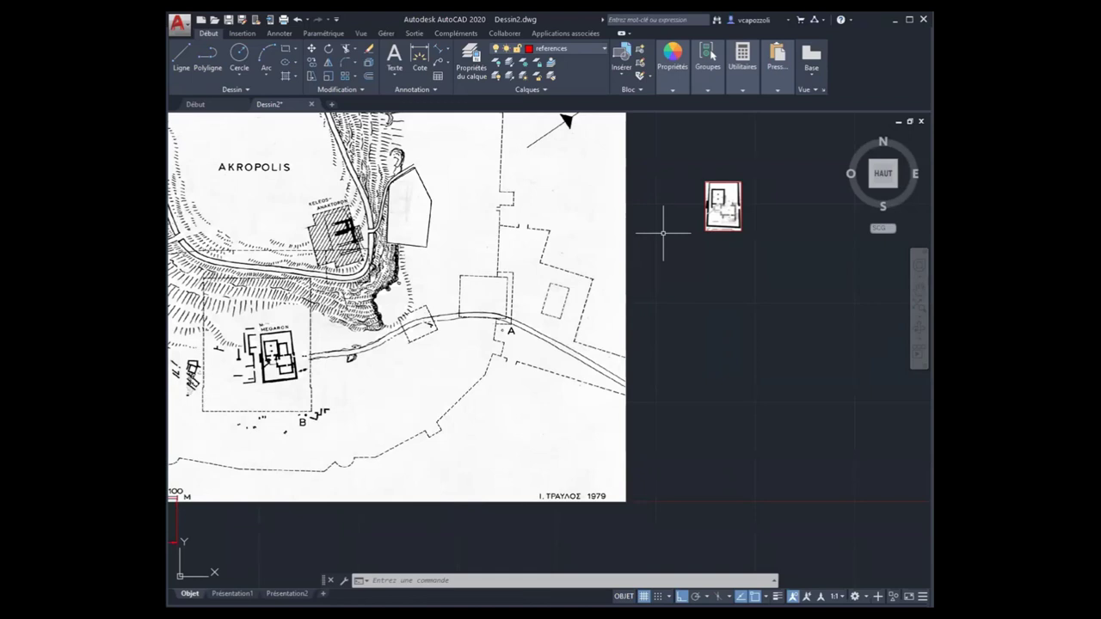
{"action": "middle_click_drag", "start_coordinate": [696, 155], "coordinate": [639, 216]}
{"action": "scroll", "coordinate": [645, 247], "scroll_direction": "up", "scroll_amount": 5}
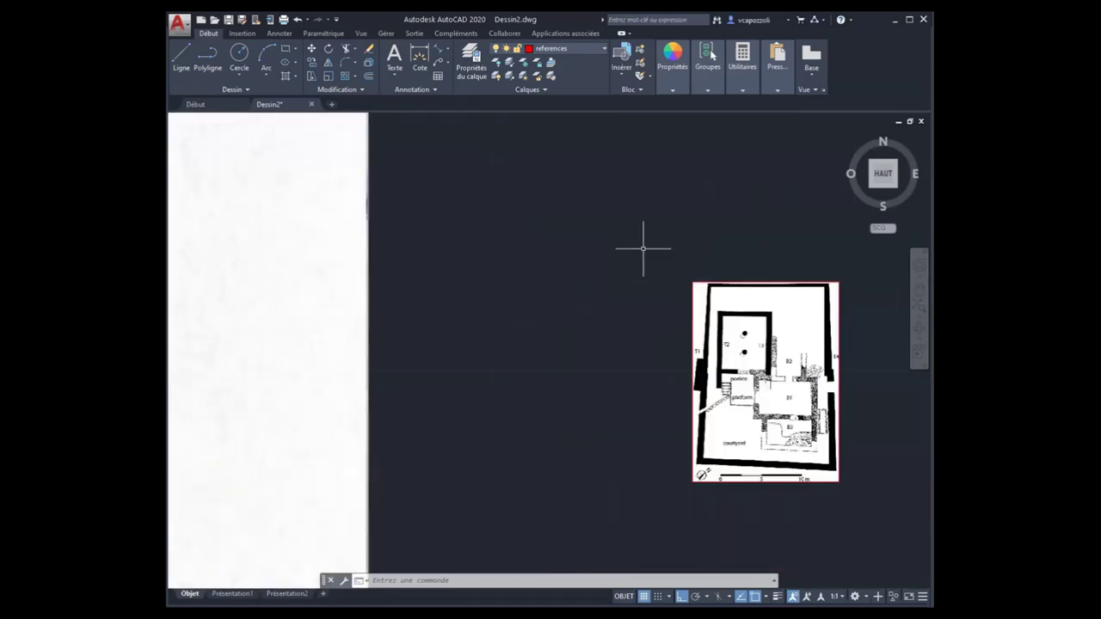
{"action": "mouse_move", "coordinate": [656, 266]}
{"action": "middle_mouse_down"}
{"action": "mouse_move", "coordinate": [582, 214]}
{"action": "mouse_move", "coordinate": [661, 275]}
{"action": "middle_mouse_up"}
{"action": "scroll", "coordinate": [582, 214], "scroll_direction": "down", "scroll_amount": 2}
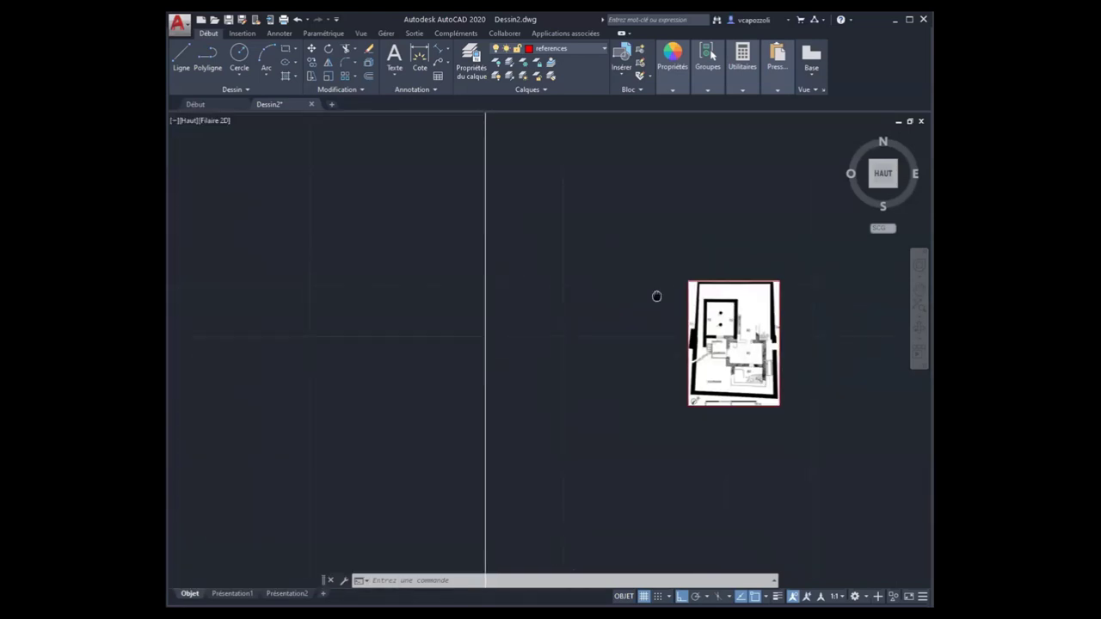
{"action": "scroll", "coordinate": [662, 279], "scroll_direction": "down", "scroll_amount": 2}
{"action": "scroll", "coordinate": [668, 344], "scroll_direction": "up", "scroll_amount": 2}
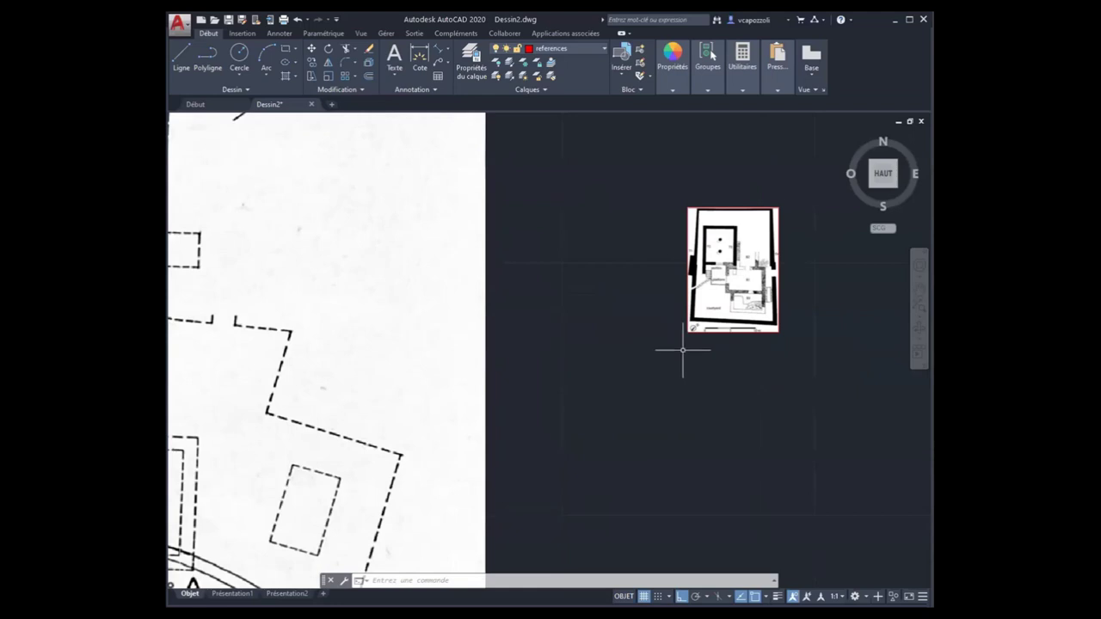
{"action": "middle_click_drag", "start_coordinate": [705, 377], "coordinate": [720, 436]}
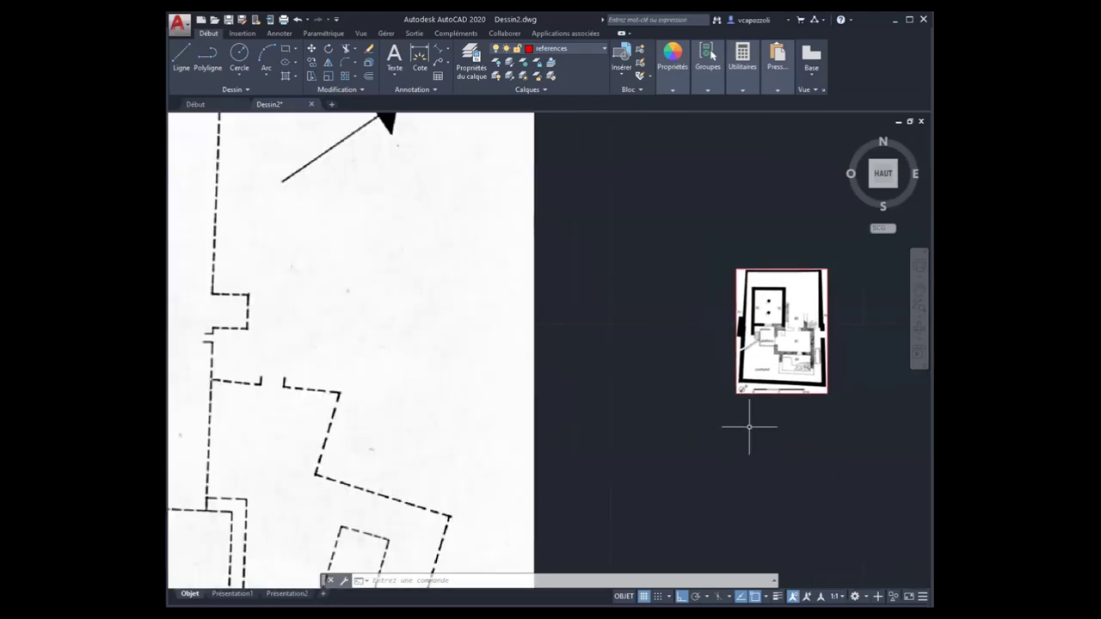
{"action": "scroll", "coordinate": [749, 422], "scroll_direction": "up", "scroll_amount": 8}
{"action": "scroll", "coordinate": [723, 360], "scroll_direction": "up", "scroll_amount": 4}
{"action": "scroll", "coordinate": [721, 367], "scroll_direction": "up", "scroll_amount": 6}
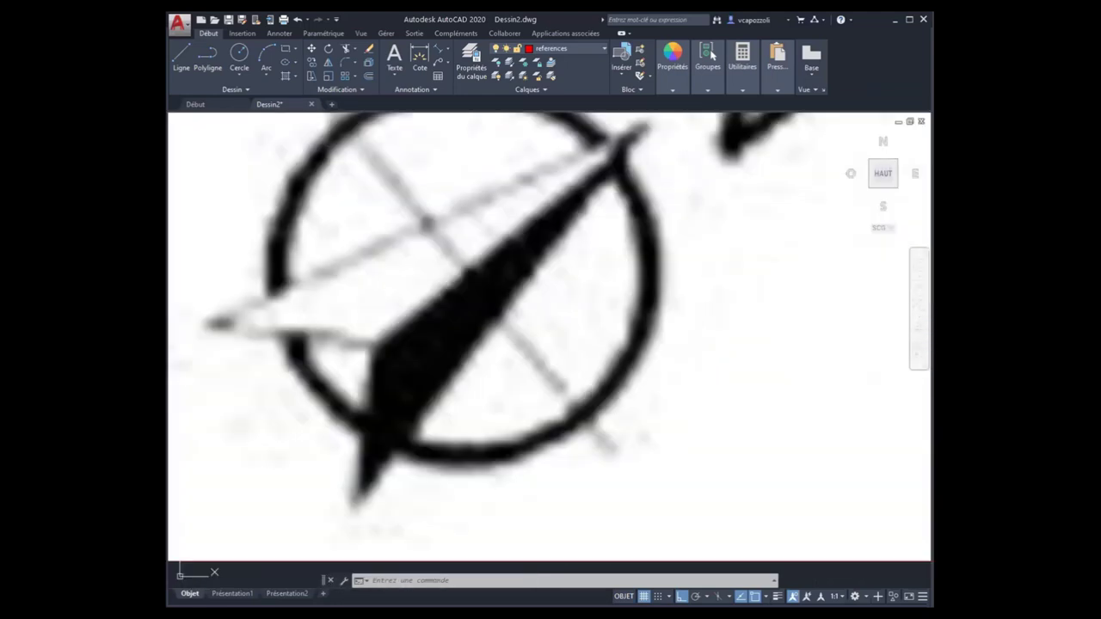
{"action": "scroll", "coordinate": [721, 366], "scroll_direction": "down", "scroll_amount": 4}
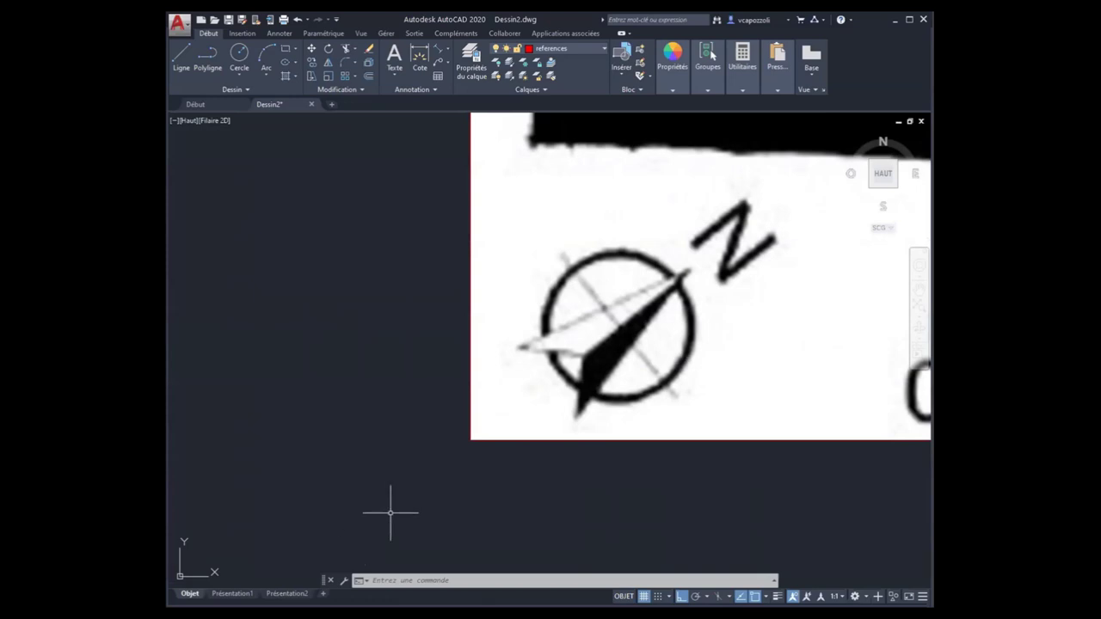
{"action": "scroll", "coordinate": [318, 337], "scroll_direction": "down", "scroll_amount": 3}
{"action": "scroll", "coordinate": [318, 336], "scroll_direction": "down", "scroll_amount": 2}
{"action": "scroll", "coordinate": [344, 357], "scroll_direction": "up", "scroll_amount": 4}
{"action": "scroll", "coordinate": [370, 349], "scroll_direction": "up", "scroll_amount": 4}
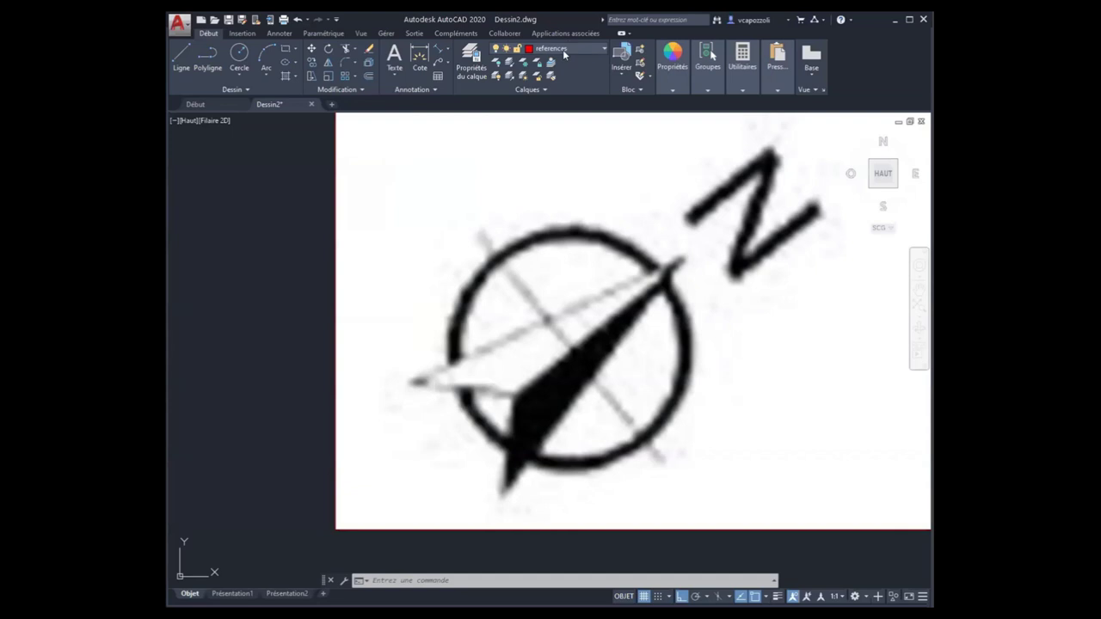
Step: Draw a line from the north arrow's needle base to its tip, with Ortho off
{"action": "left_click", "coordinate": [188, 65]}
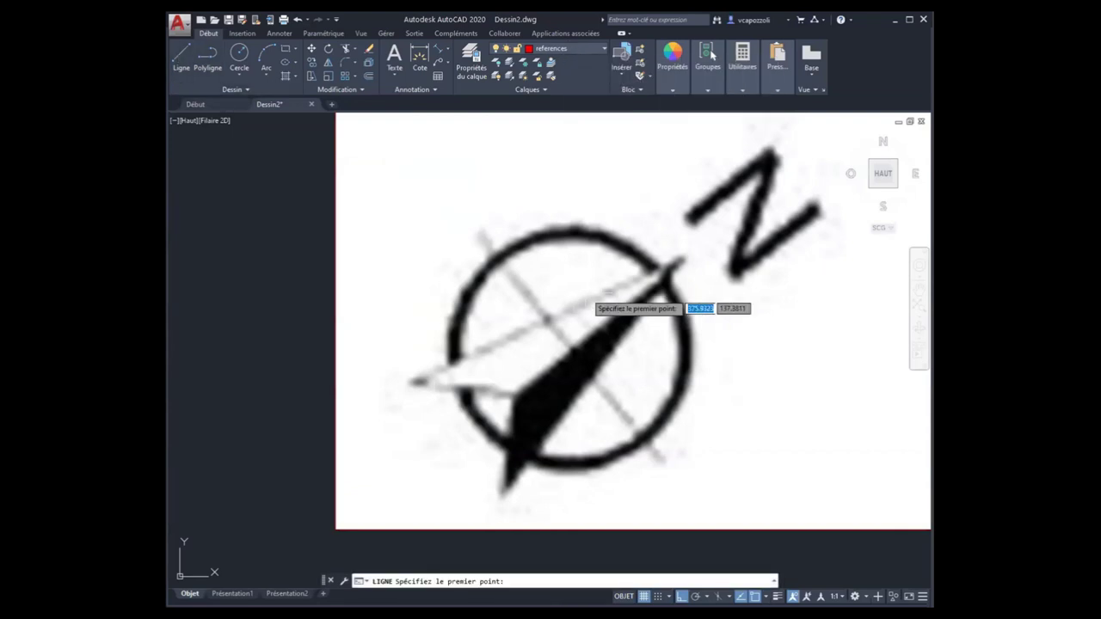
{"action": "left_click", "coordinate": [515, 400]}
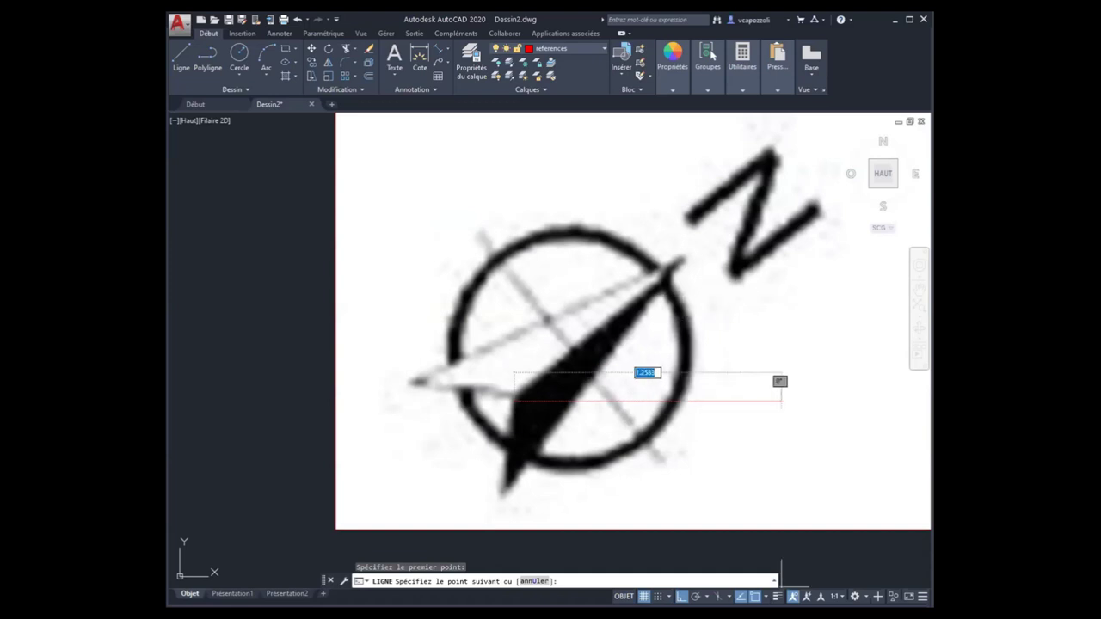
{"action": "key", "text": "F8"}
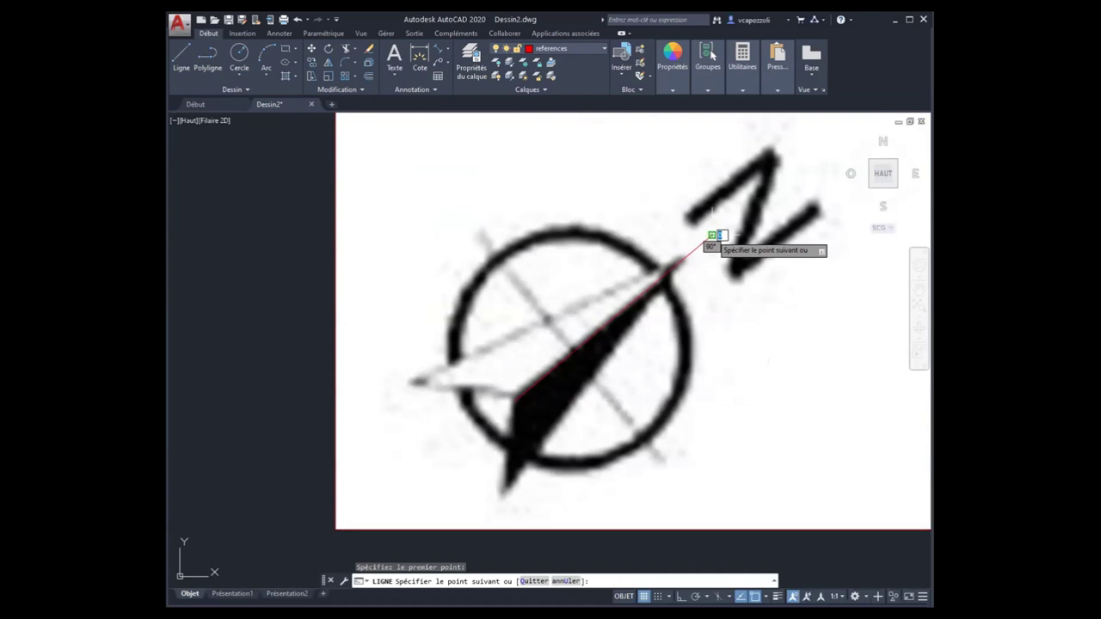
{"action": "left_click", "coordinate": [713, 236]}
{"action": "scroll", "coordinate": [600, 407], "scroll_direction": "down", "scroll_amount": 5}
{"action": "key", "text": "Escape"}
{"action": "mouse_move", "coordinate": [716, 323]}
{"action": "middle_mouse_down"}
{"action": "mouse_move", "coordinate": [542, 303]}
{"action": "mouse_move", "coordinate": [346, 355]}
{"action": "middle_mouse_up"}
{"action": "scroll", "coordinate": [543, 303], "scroll_direction": "down", "scroll_amount": 5}
{"action": "scroll", "coordinate": [421, 355], "scroll_direction": "down", "scroll_amount": 5}
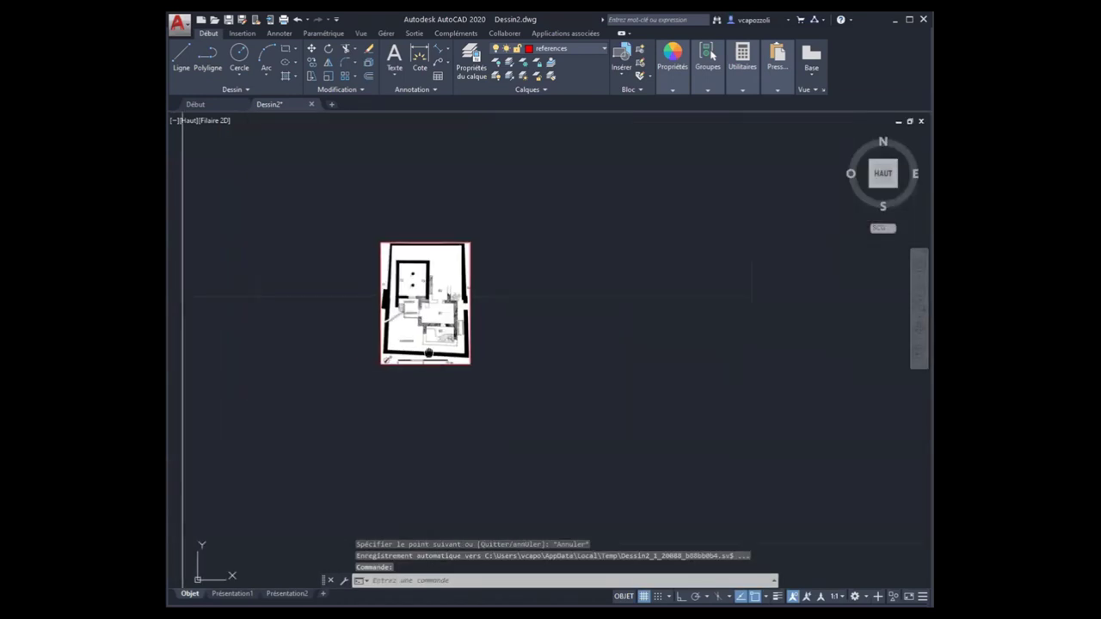
{"action": "middle_click_drag", "start_coordinate": [428, 353], "coordinate": [446, 344]}
Step: Window-select the plan image and traced north line, framing them beside the Akropolis map
{"action": "left_click", "coordinate": [364, 197]}
{"action": "left_click", "coordinate": [560, 392]}
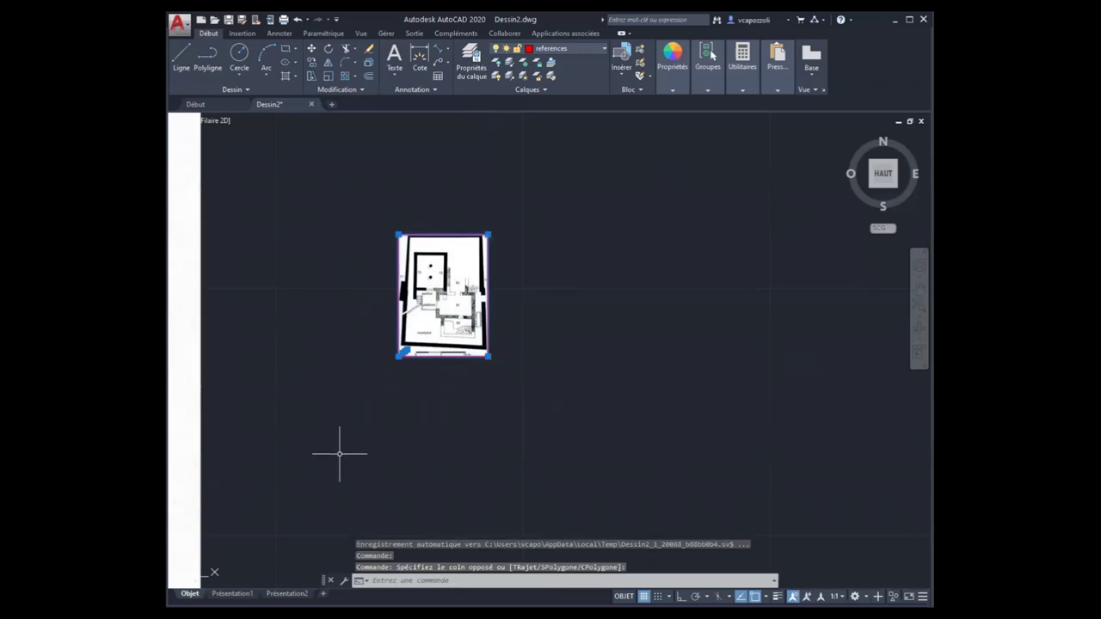
{"action": "mouse_move", "coordinate": [340, 454]}
{"action": "middle_mouse_down"}
{"action": "mouse_move", "coordinate": [647, 392]}
{"action": "mouse_move", "coordinate": [539, 450]}
{"action": "middle_mouse_up"}
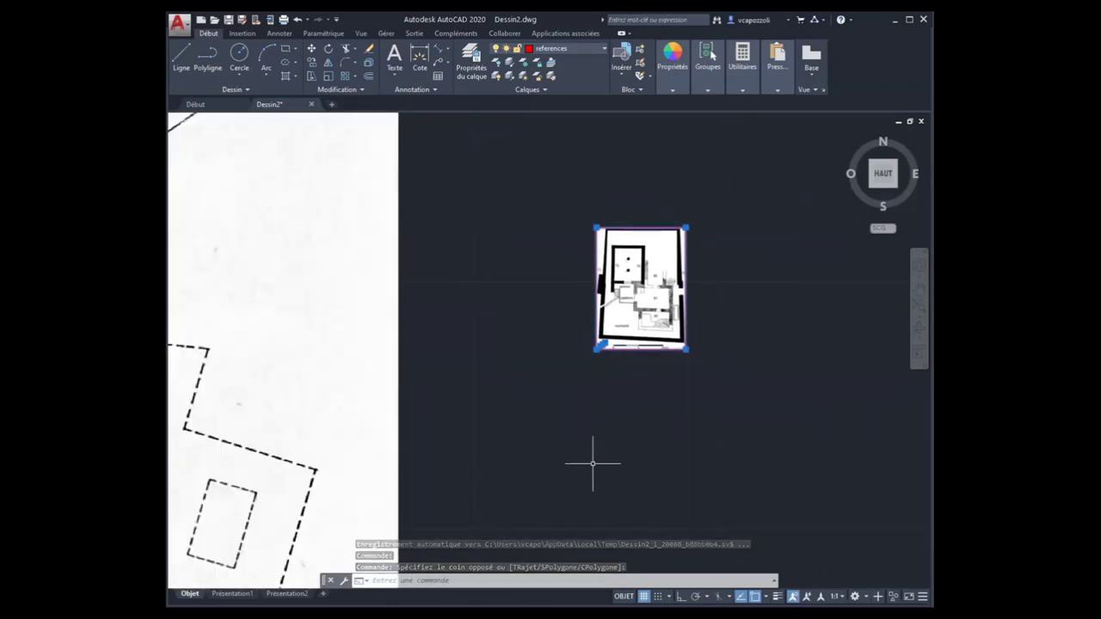
{"action": "scroll", "coordinate": [636, 345], "scroll_direction": "up", "scroll_amount": 3}
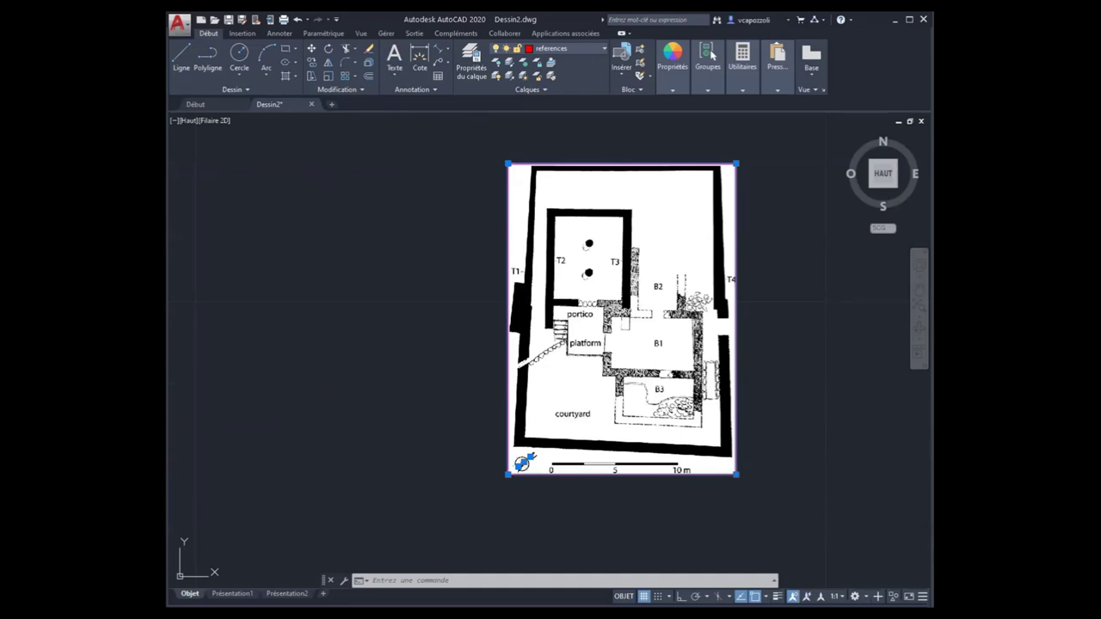
{"action": "scroll", "coordinate": [617, 322], "scroll_direction": "down", "scroll_amount": 6}
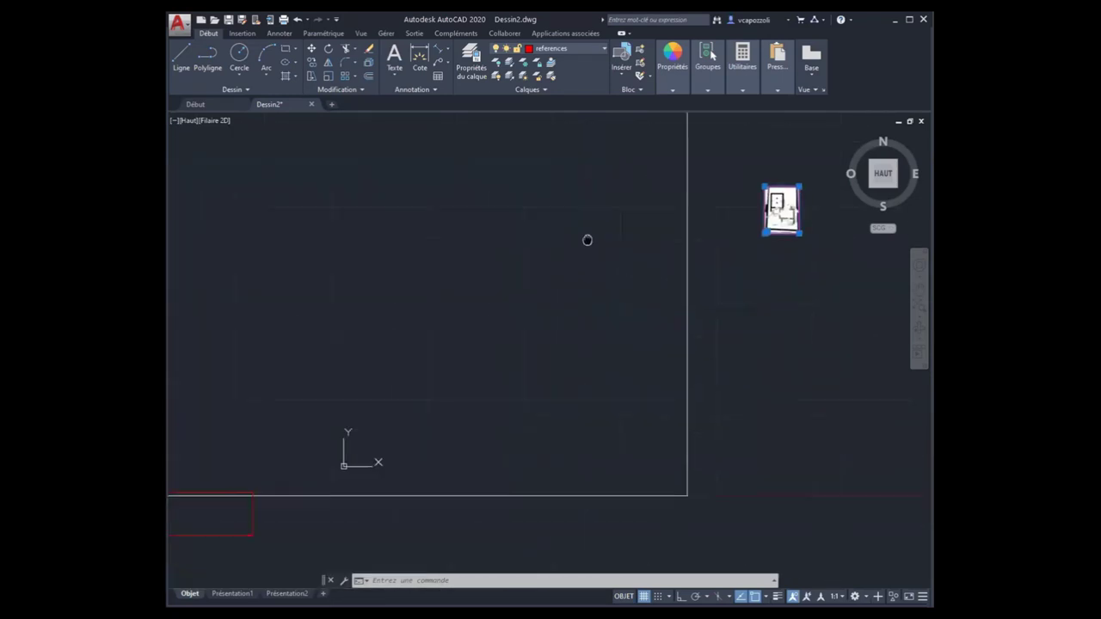
{"action": "middle_click_drag", "start_coordinate": [428, 319], "coordinate": [646, 253]}
{"action": "scroll", "coordinate": [589, 331], "scroll_direction": "down", "scroll_amount": 2}
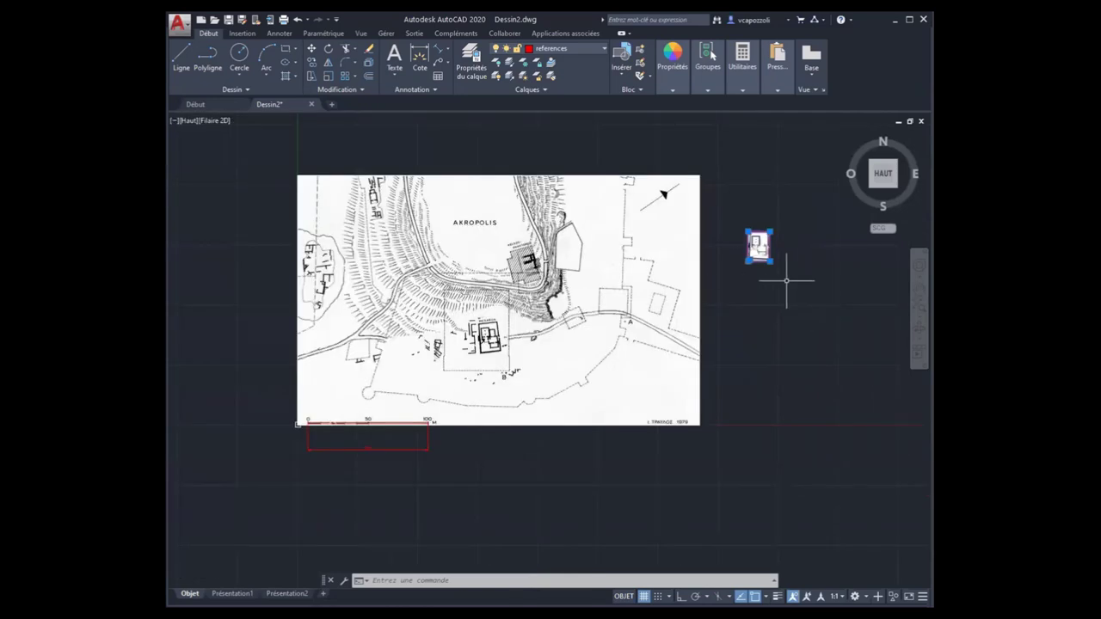
{"action": "scroll", "coordinate": [782, 283], "scroll_direction": "up", "scroll_amount": 3}
{"action": "scroll", "coordinate": [599, 264], "scroll_direction": "up", "scroll_amount": 2}
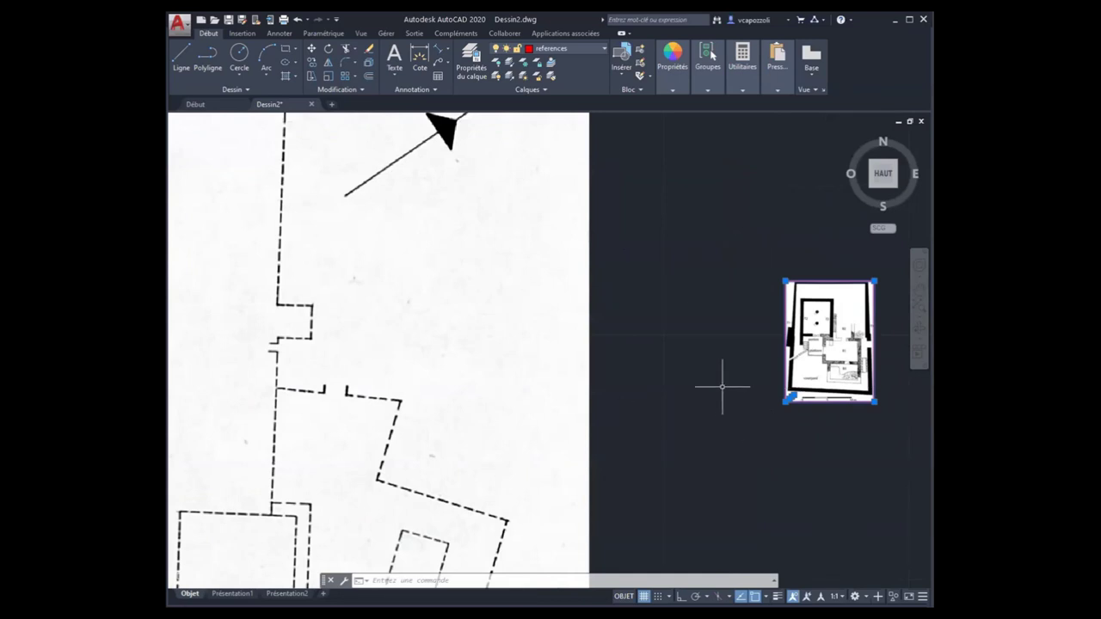
{"action": "middle_click_drag", "start_coordinate": [722, 209], "coordinate": [634, 214]}
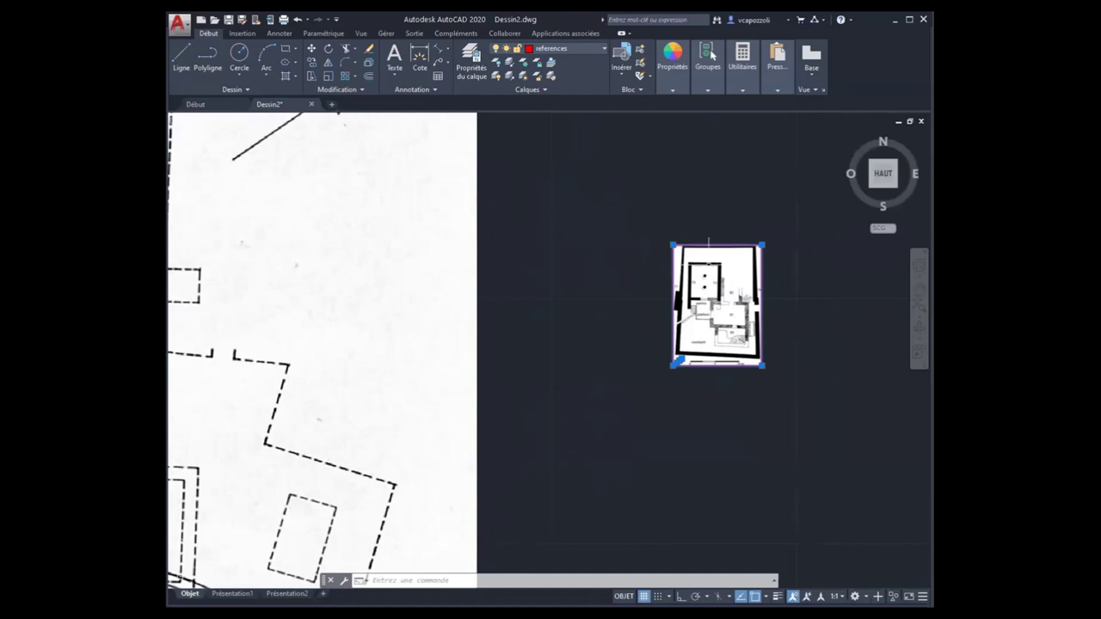
Step: Rotate the plan about its lower-left corner, taking the traced north line as reference angle
{"action": "left_click", "coordinate": [328, 50]}
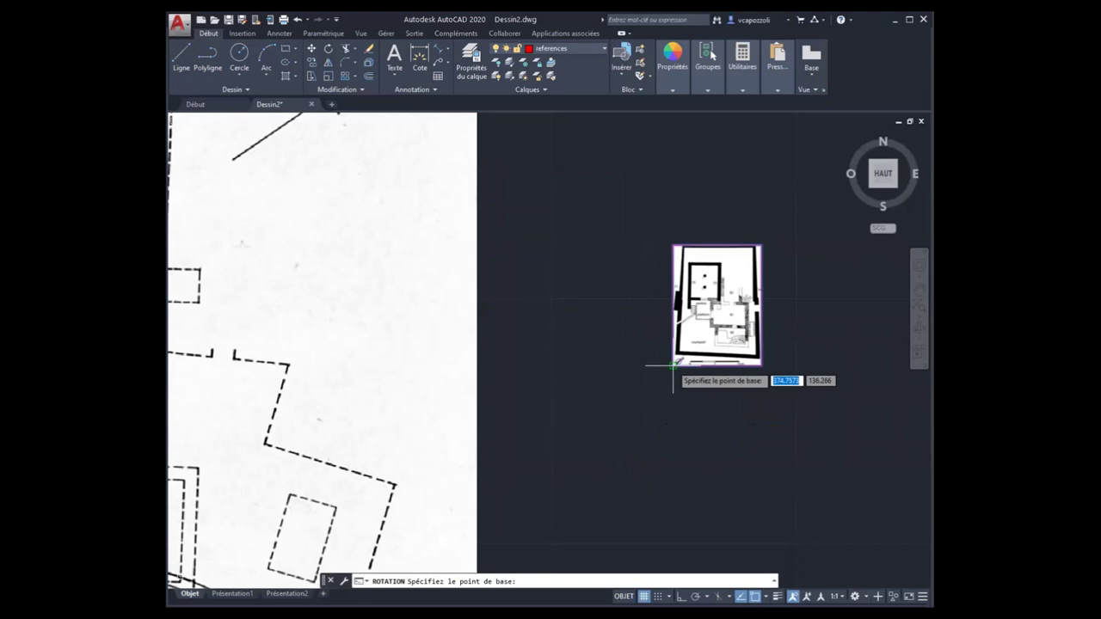
{"action": "scroll", "coordinate": [677, 375], "scroll_direction": "up", "scroll_amount": 10}
{"action": "left_click", "coordinate": [677, 375]}
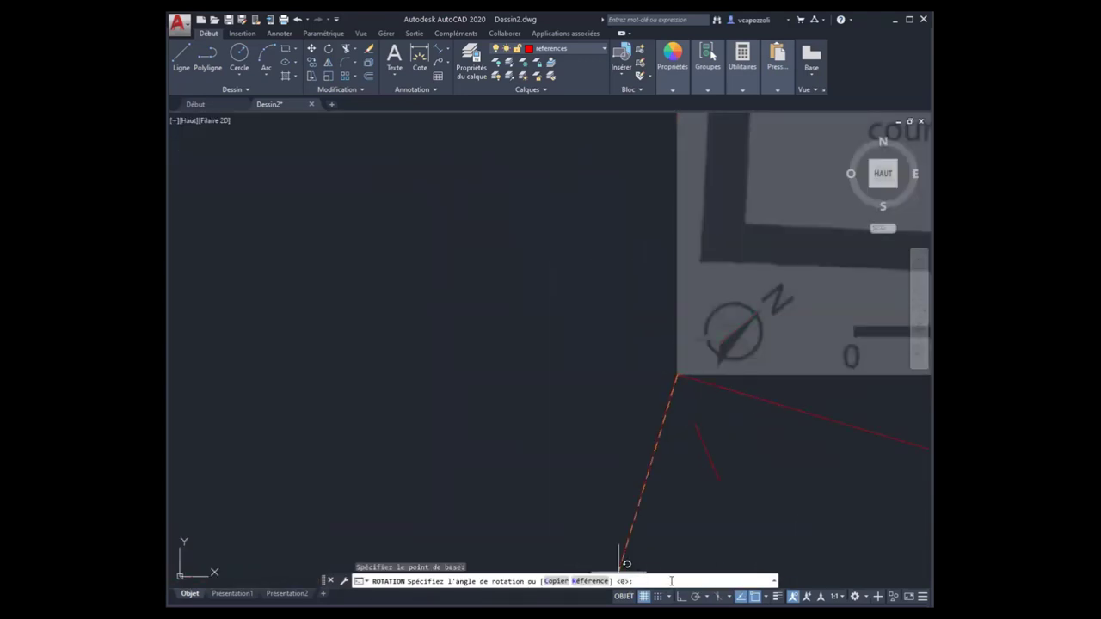
{"action": "type", "text": "r"}
{"action": "key", "text": "Return"}
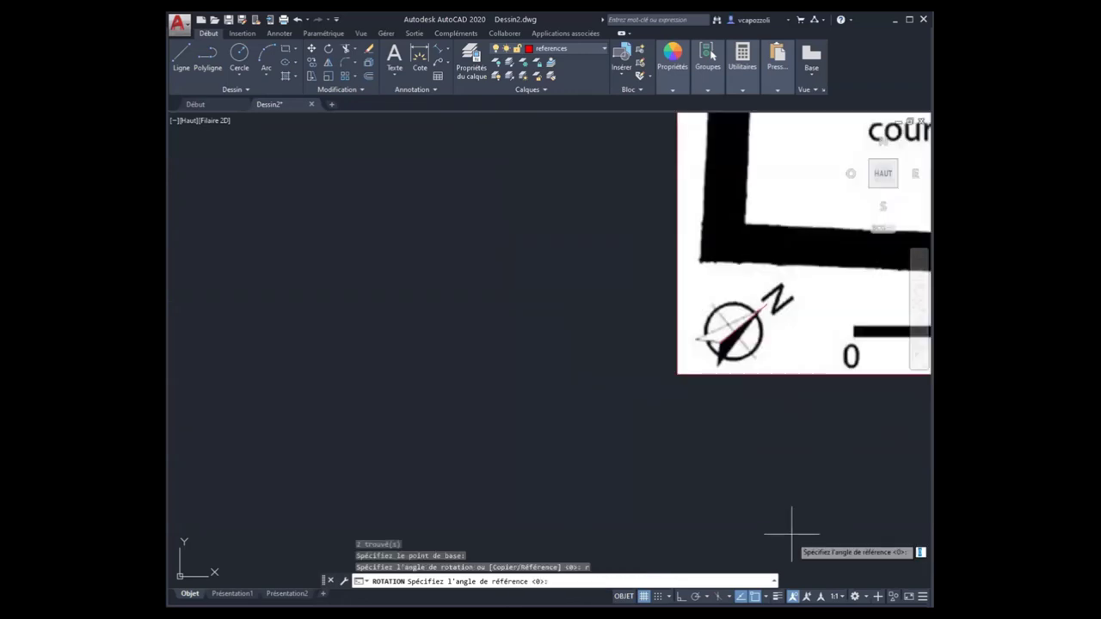
{"action": "scroll", "coordinate": [774, 344], "scroll_direction": "up", "scroll_amount": 5}
{"action": "left_click", "coordinate": [553, 351]}
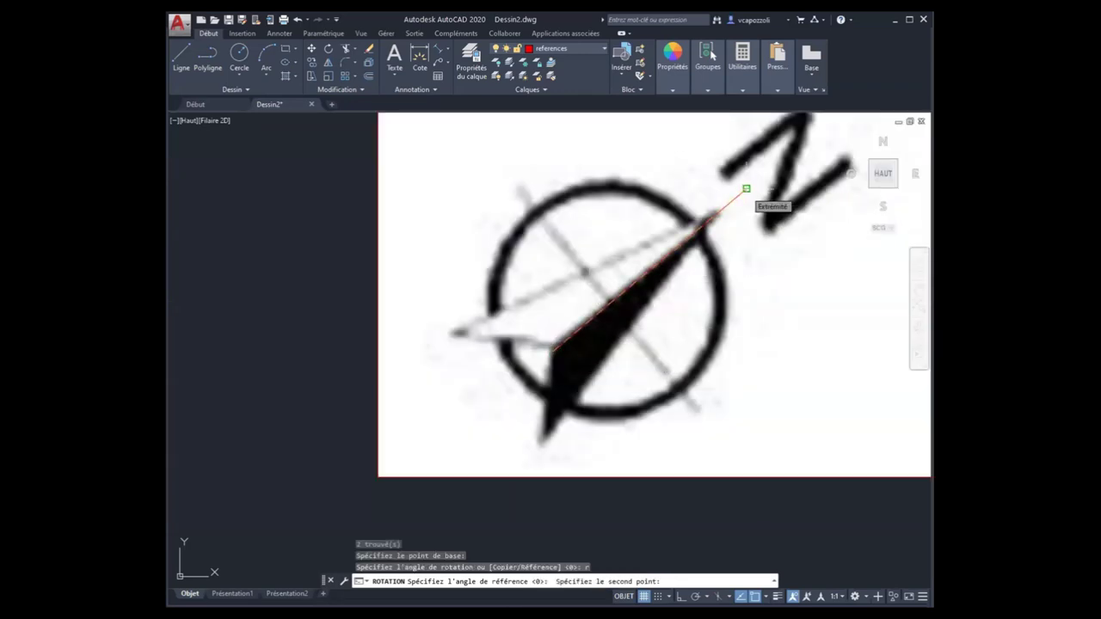
{"action": "left_click", "coordinate": [746, 187]}
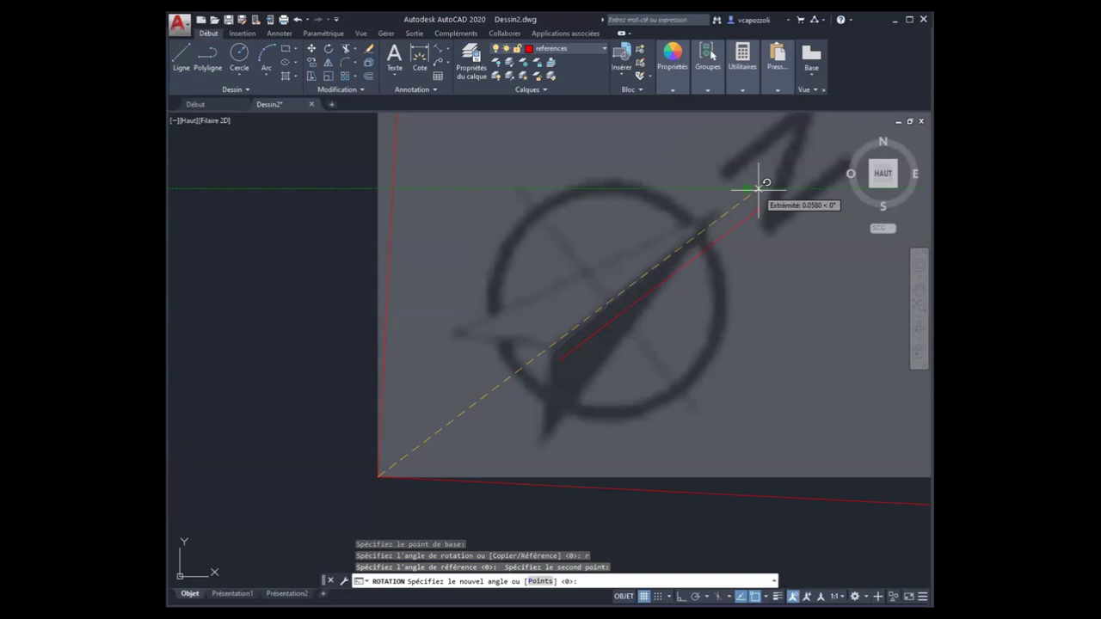
Step: Use the Points option to set the new angle from the tail to the tip of the site map's north arrow line
{"action": "type", "text": "p"}
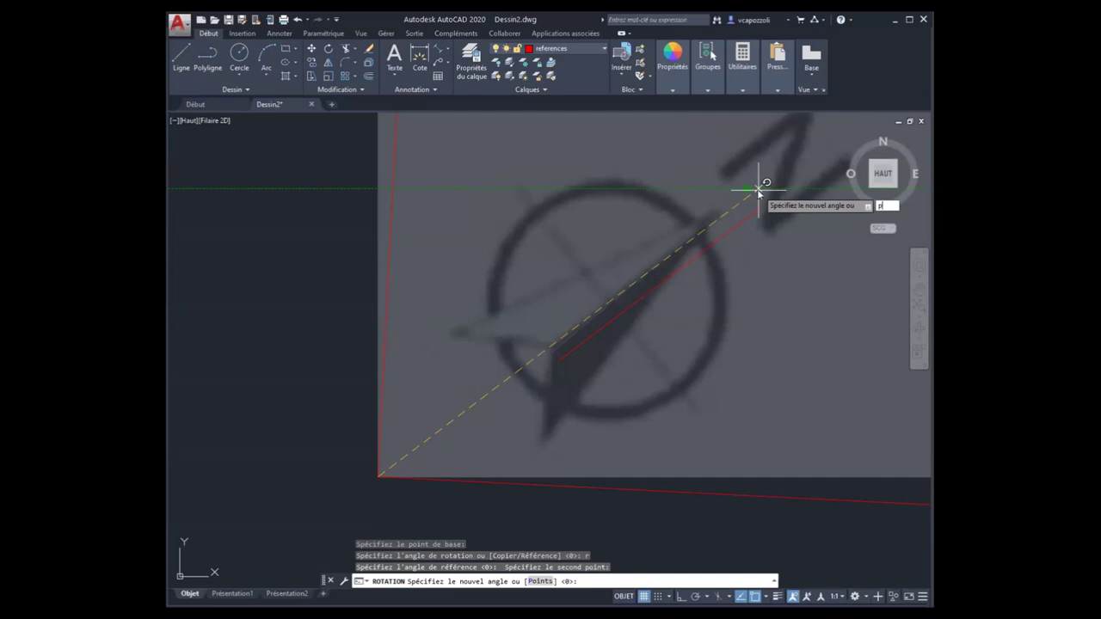
{"action": "key", "text": "Return"}
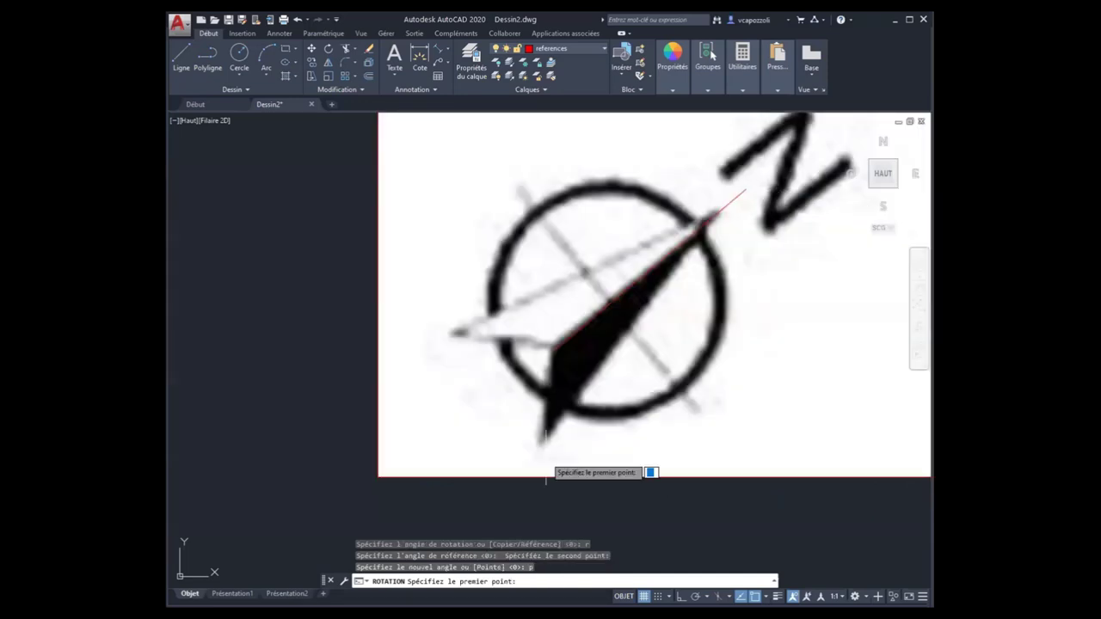
{"action": "scroll", "coordinate": [551, 361], "scroll_direction": "down", "scroll_amount": 10}
{"action": "scroll", "coordinate": [550, 362], "scroll_direction": "down", "scroll_amount": 5}
{"action": "scroll", "coordinate": [295, 246], "scroll_direction": "up", "scroll_amount": 5}
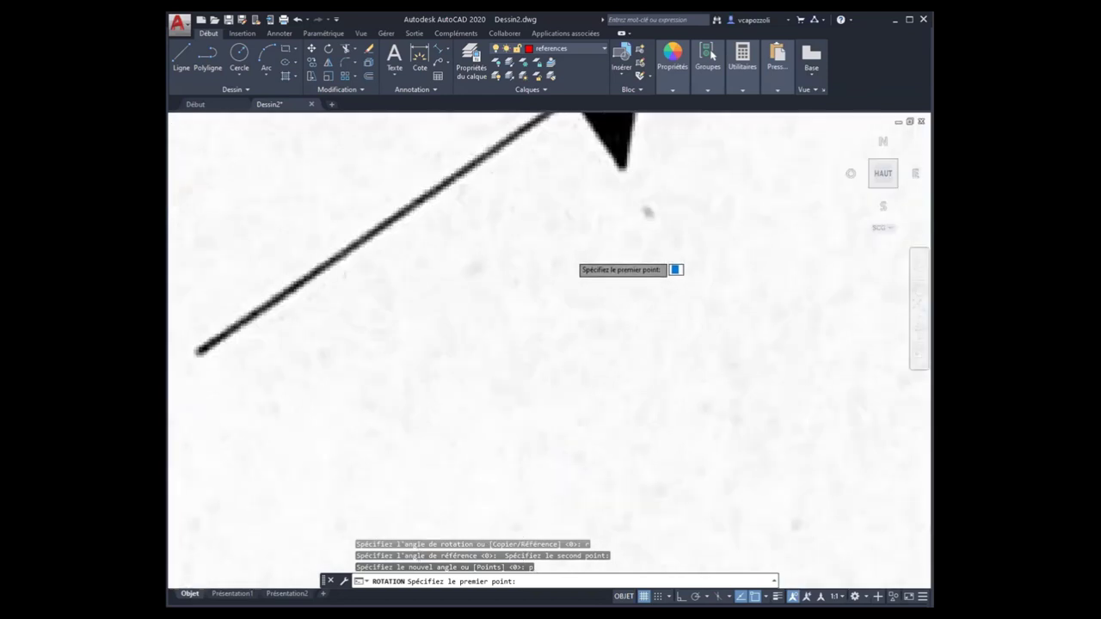
{"action": "scroll", "coordinate": [361, 310], "scroll_direction": "up", "scroll_amount": 2}
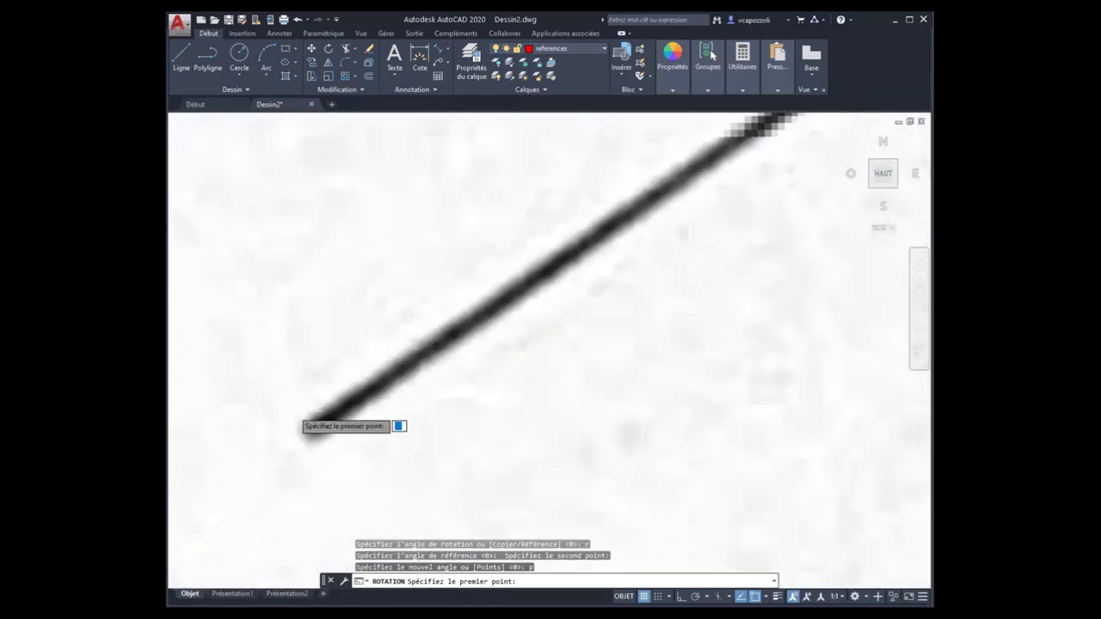
{"action": "left_click", "coordinate": [308, 430]}
{"action": "scroll", "coordinate": [575, 303], "scroll_direction": "down", "scroll_amount": 3}
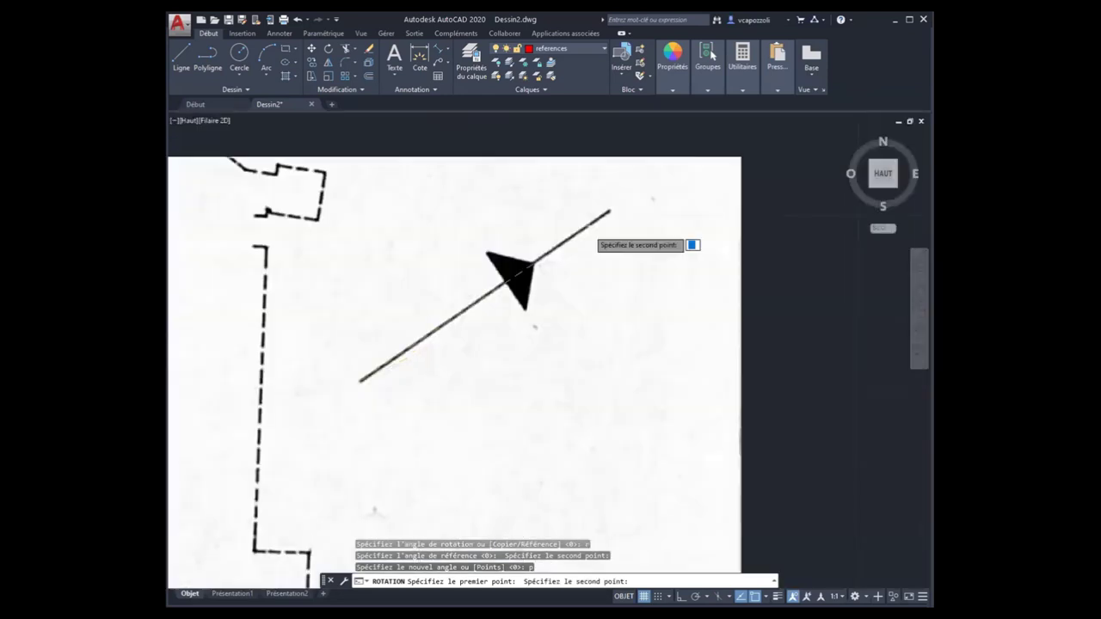
{"action": "scroll", "coordinate": [536, 299], "scroll_direction": "up", "scroll_amount": 3}
{"action": "scroll", "coordinate": [588, 244], "scroll_direction": "up", "scroll_amount": 2}
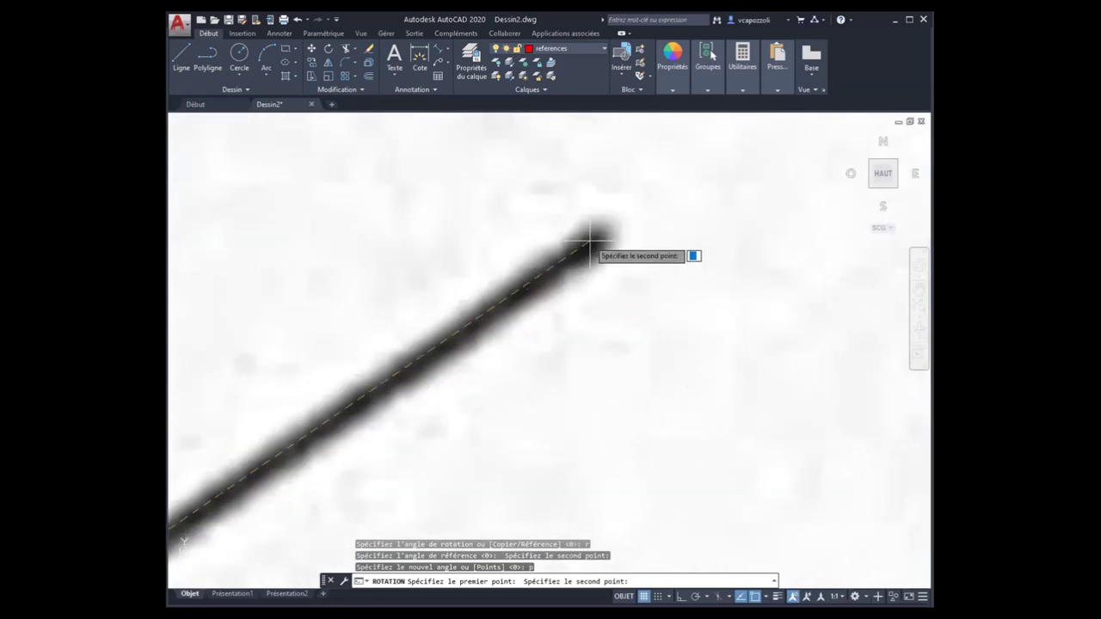
{"action": "left_click", "coordinate": [588, 246]}
{"action": "scroll", "coordinate": [592, 241], "scroll_direction": "down", "scroll_amount": 5}
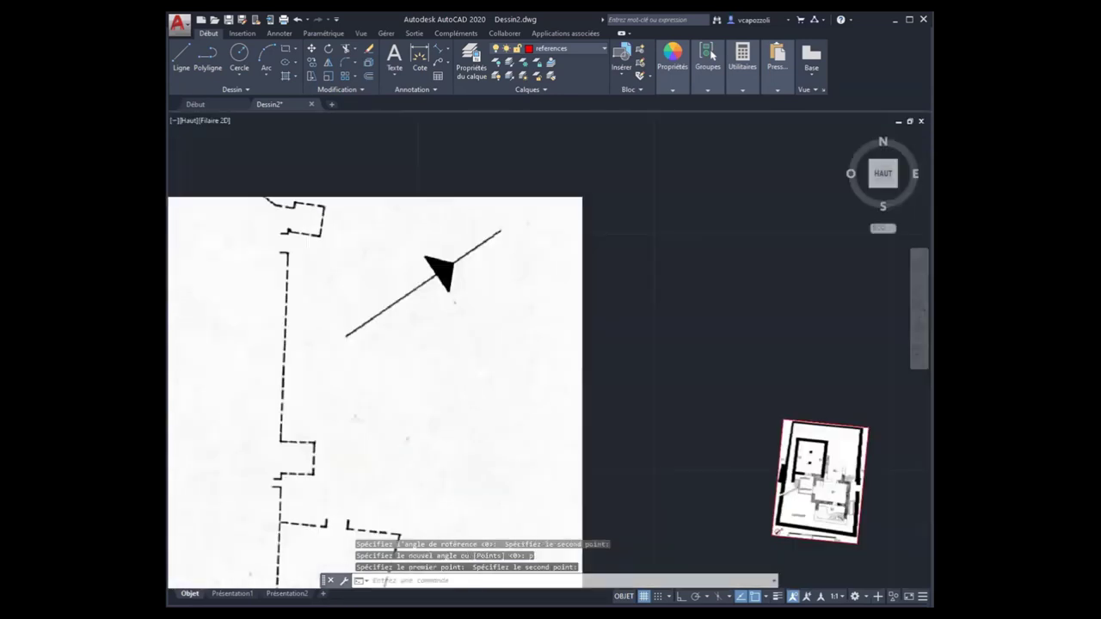
{"action": "scroll", "coordinate": [654, 362], "scroll_direction": "down", "scroll_amount": 2}
{"action": "scroll", "coordinate": [637, 379], "scroll_direction": "up", "scroll_amount": 2}
{"action": "scroll", "coordinate": [625, 394], "scroll_direction": "up", "scroll_amount": 2}
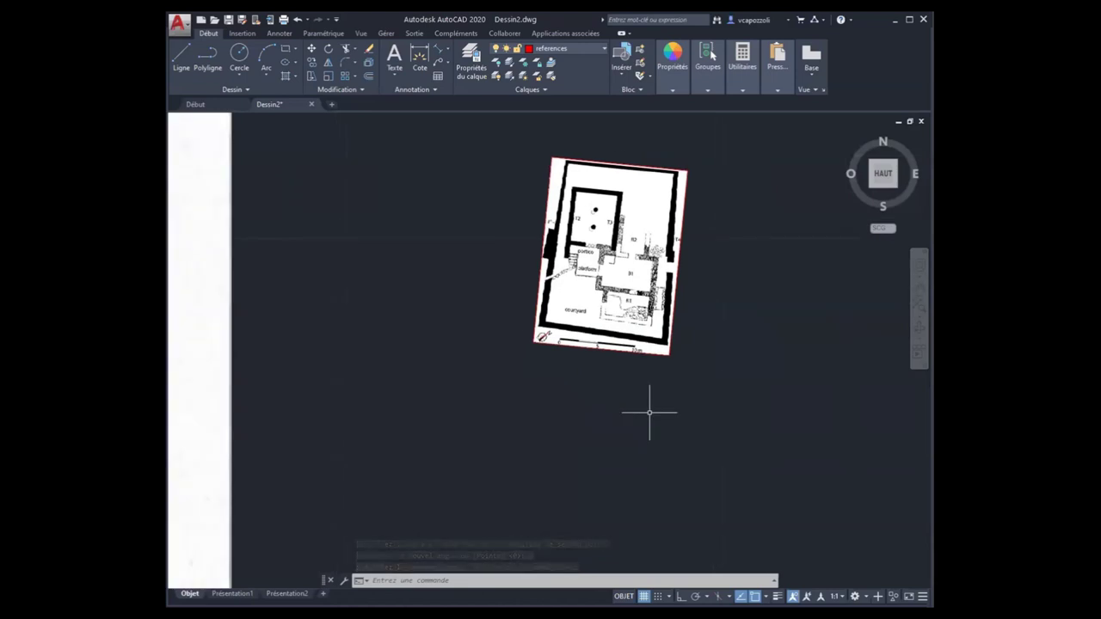
{"action": "scroll", "coordinate": [767, 332], "scroll_direction": "down", "scroll_amount": 2}
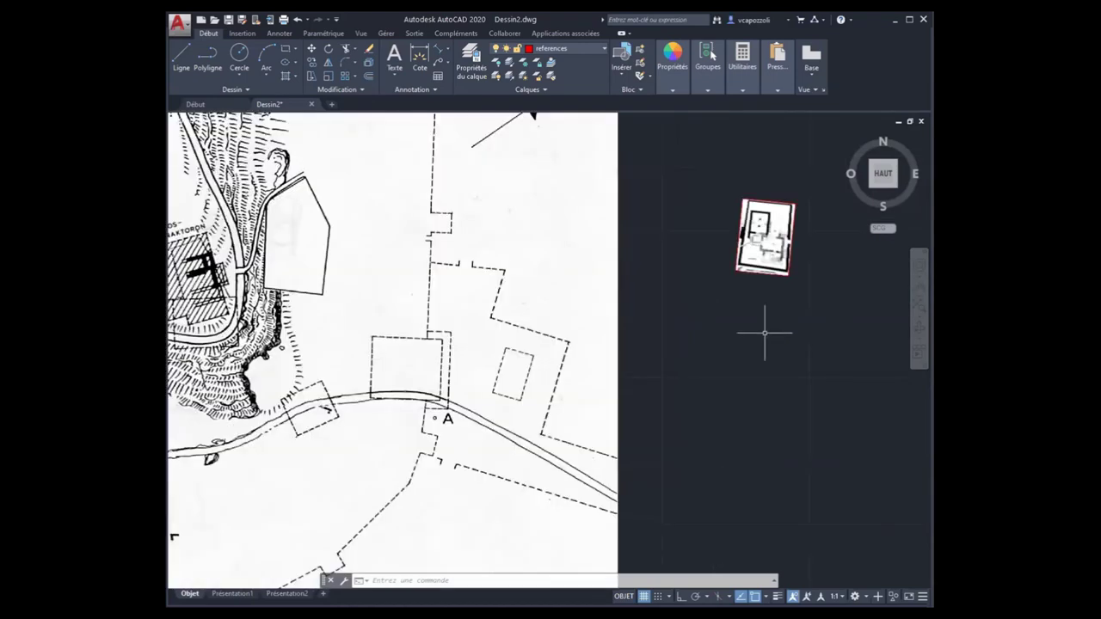
{"action": "mouse_move", "coordinate": [748, 307]}
{"action": "middle_mouse_down"}
{"action": "mouse_move", "coordinate": [829, 263]}
{"action": "mouse_move", "coordinate": [737, 292]}
{"action": "middle_mouse_up"}
{"action": "scroll", "coordinate": [737, 283], "scroll_direction": "down", "scroll_amount": 2}
{"action": "scroll", "coordinate": [738, 283], "scroll_direction": "up", "scroll_amount": 3}
{"action": "scroll", "coordinate": [737, 283], "scroll_direction": "up", "scroll_amount": 2}
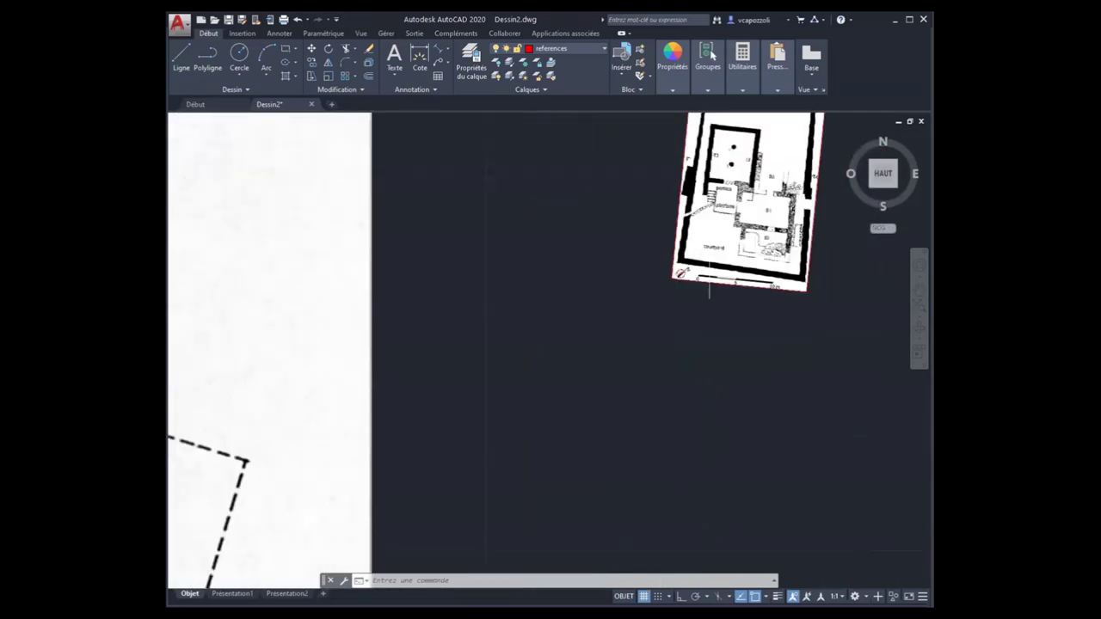
{"action": "scroll", "coordinate": [654, 286], "scroll_direction": "up", "scroll_amount": 4}
{"action": "scroll", "coordinate": [602, 285], "scroll_direction": "up", "scroll_amount": 4}
{"action": "scroll", "coordinate": [602, 284], "scroll_direction": "down", "scroll_amount": 3}
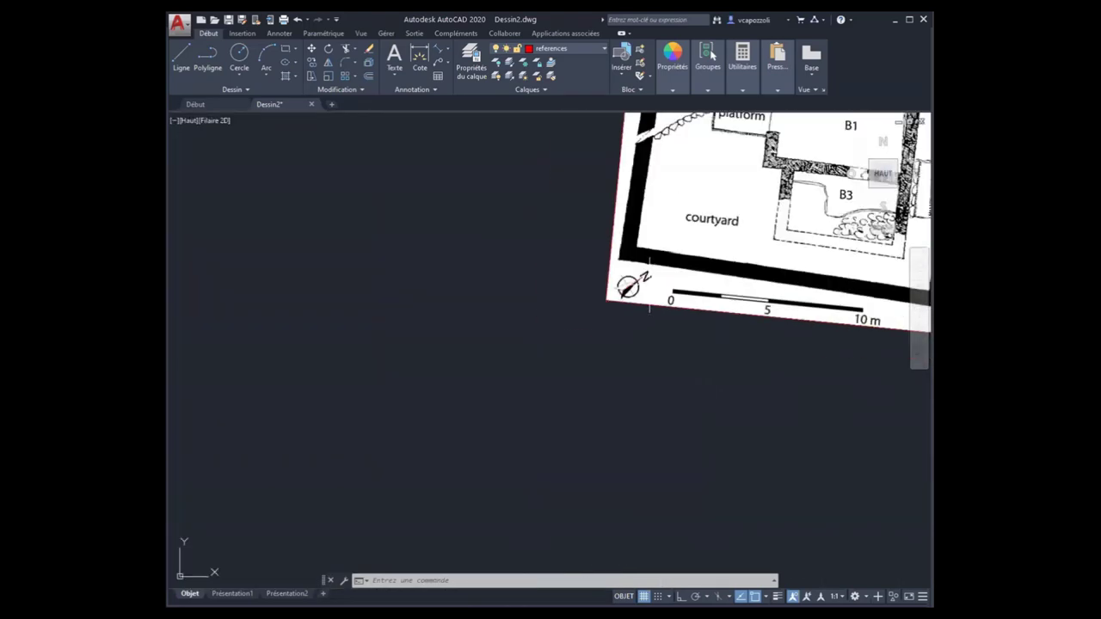
{"action": "scroll", "coordinate": [602, 284], "scroll_direction": "down", "scroll_amount": 3}
{"action": "middle_click_drag", "start_coordinate": [568, 258], "coordinate": [617, 305]}
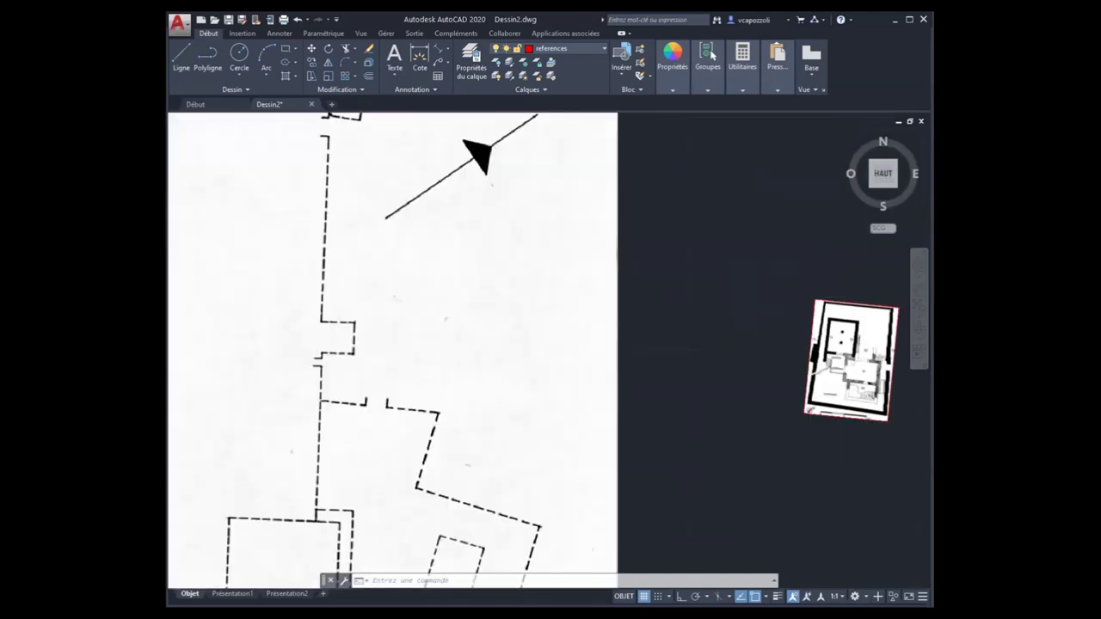
{"action": "scroll", "coordinate": [669, 327], "scroll_direction": "up", "scroll_amount": 2}
{"action": "scroll", "coordinate": [728, 376], "scroll_direction": "up", "scroll_amount": 2}
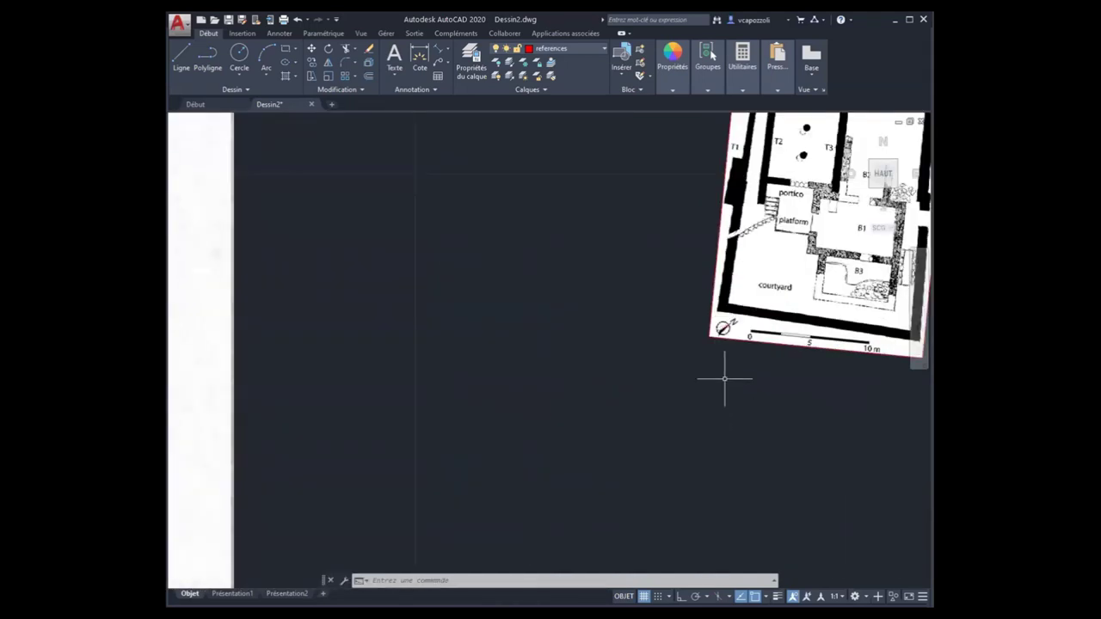
{"action": "scroll", "coordinate": [718, 361], "scroll_direction": "up", "scroll_amount": 3}
{"action": "left_click", "coordinate": [725, 299]}
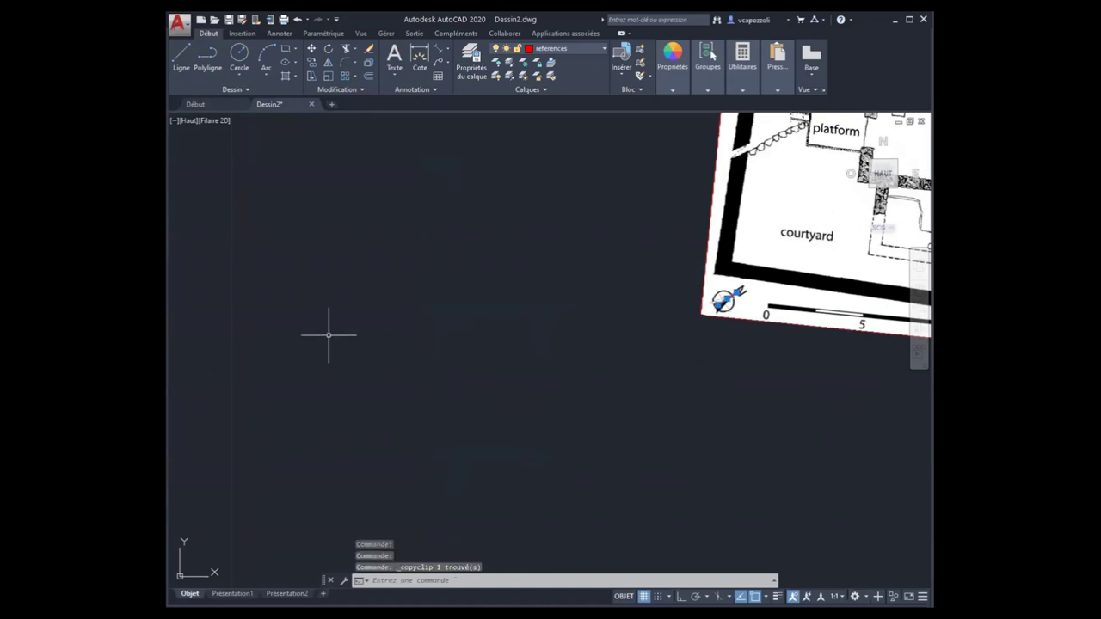
{"action": "key", "text": "ctrl+v"}
{"action": "scroll", "coordinate": [366, 264], "scroll_direction": "down", "scroll_amount": 2}
{"action": "scroll", "coordinate": [366, 263], "scroll_direction": "down", "scroll_amount": 2}
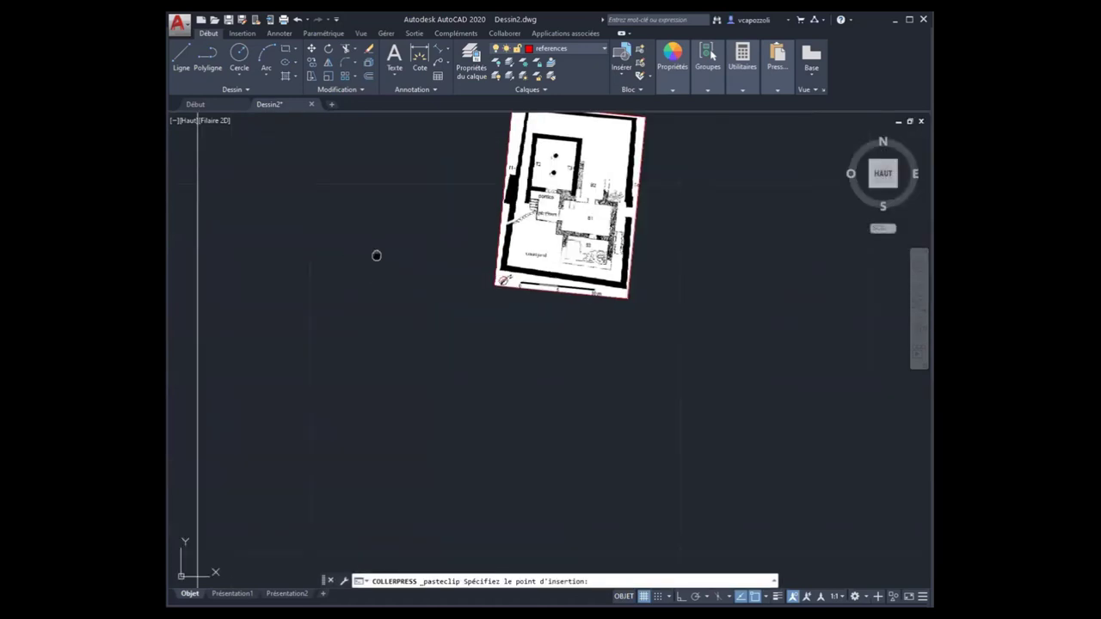
{"action": "scroll", "coordinate": [516, 284], "scroll_direction": "up", "scroll_amount": 3}
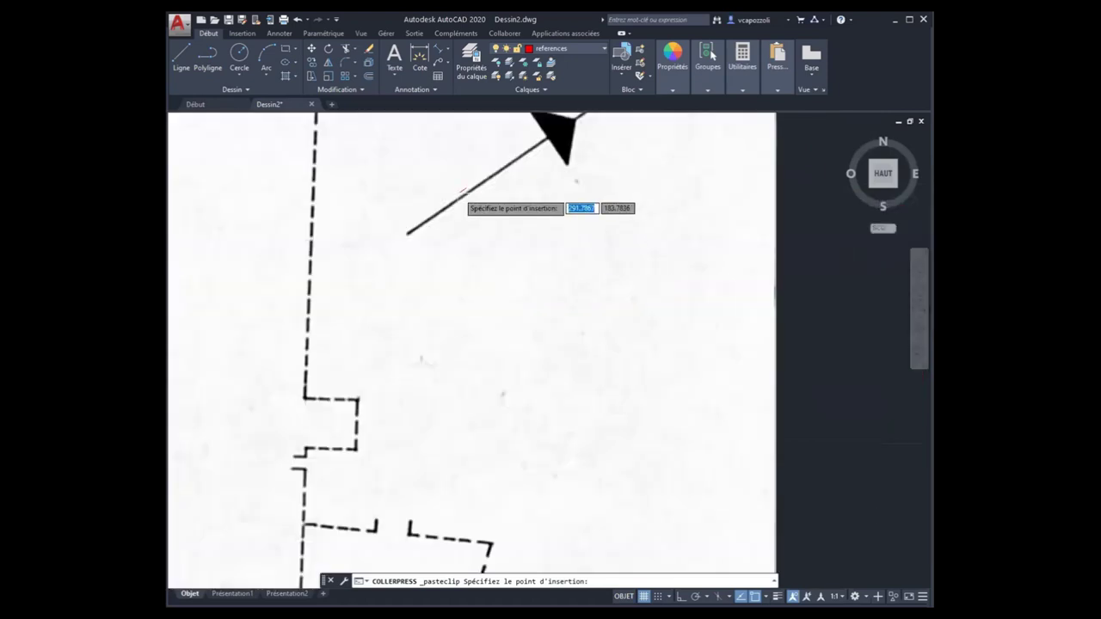
{"action": "scroll", "coordinate": [469, 215], "scroll_direction": "up", "scroll_amount": 4}
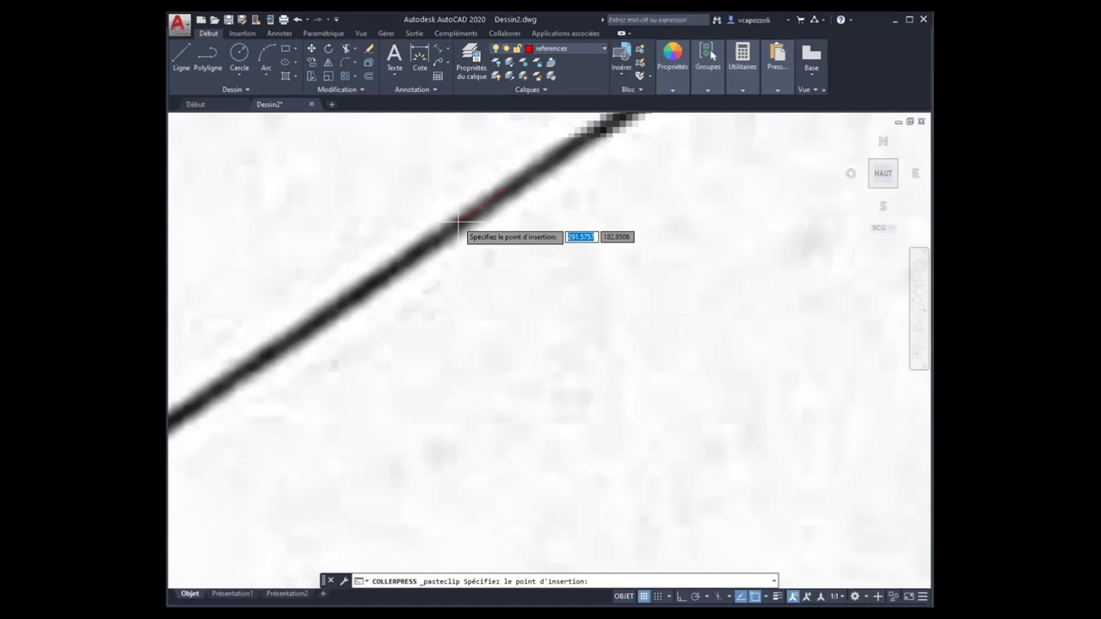
{"action": "left_click", "coordinate": [457, 221]}
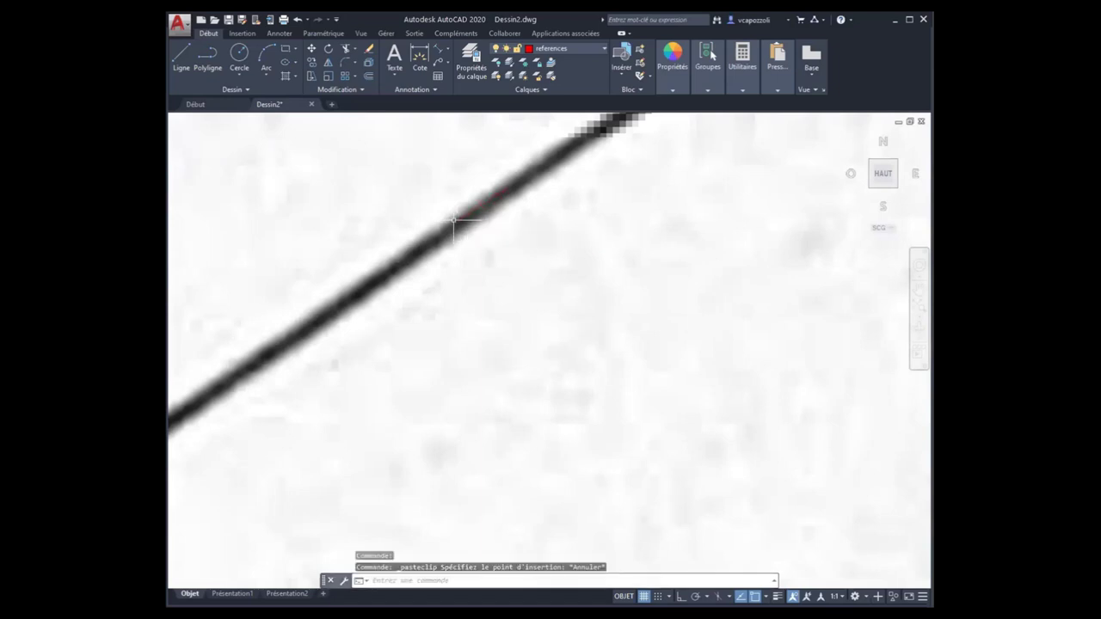
{"action": "scroll", "coordinate": [460, 227], "scroll_direction": "down", "scroll_amount": 5}
{"action": "scroll", "coordinate": [714, 369], "scroll_direction": "down", "scroll_amount": 3}
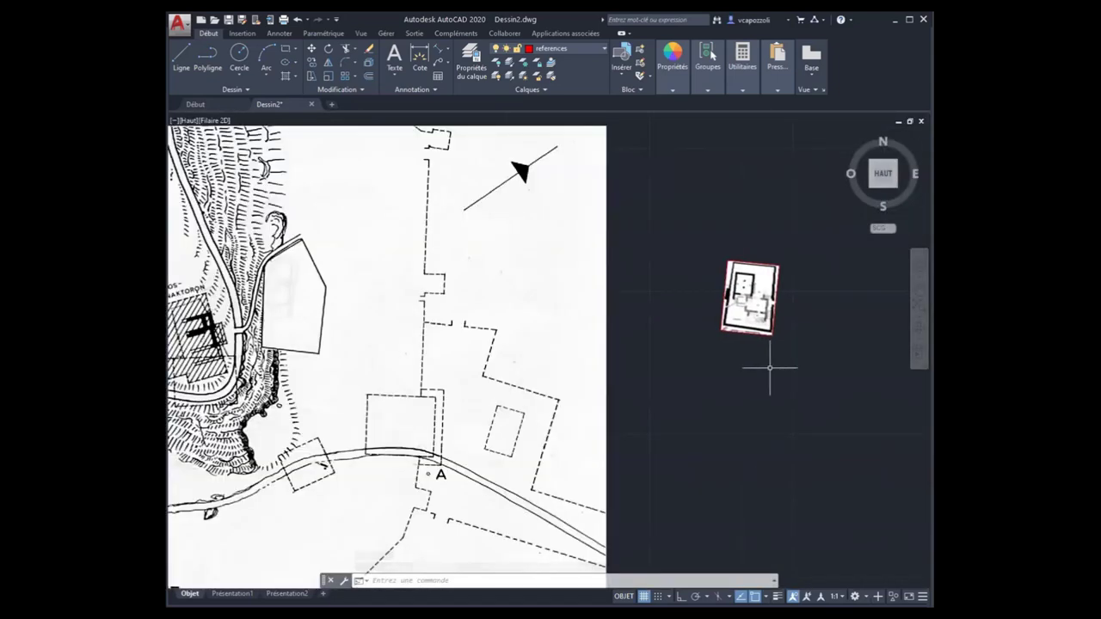
Step: Pan and zoom until the whole AKROPOLIS map and the small floor plan are both visible
{"action": "scroll", "coordinate": [794, 362], "scroll_direction": "up", "scroll_amount": 2}
{"action": "middle_click_drag", "start_coordinate": [794, 362], "coordinate": [820, 427]}
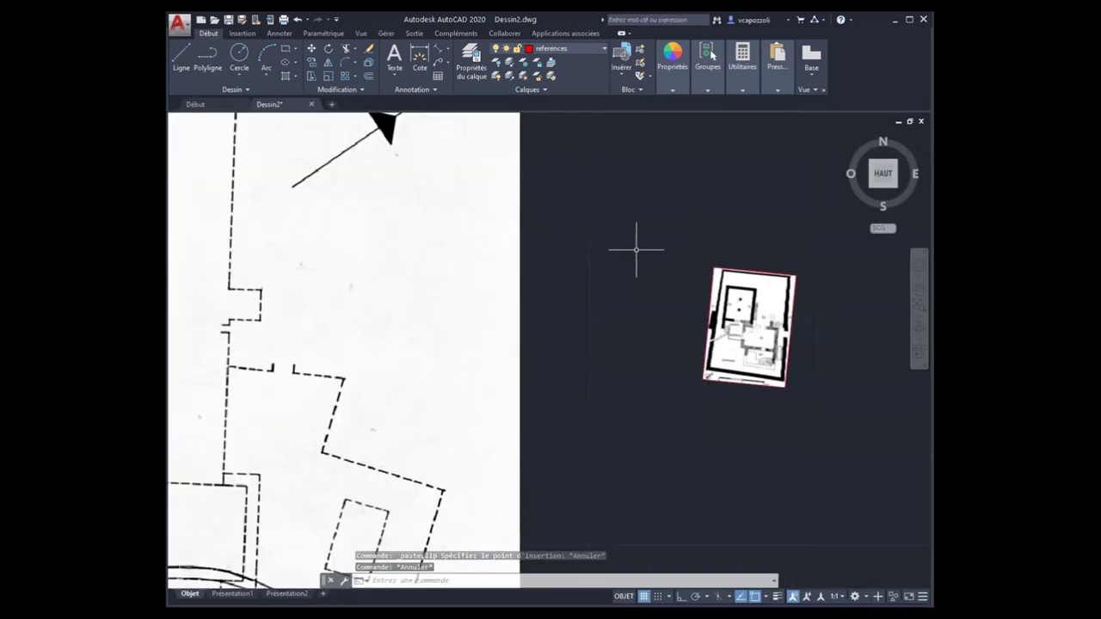
{"action": "scroll", "coordinate": [636, 250], "scroll_direction": "down", "scroll_amount": 2}
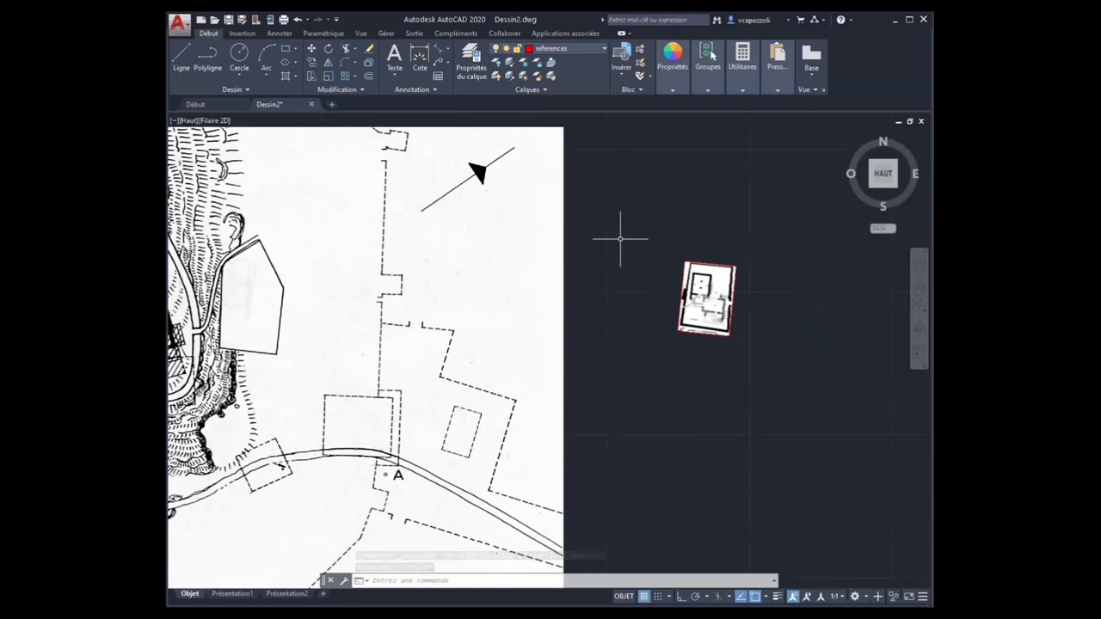
{"action": "scroll", "coordinate": [629, 235], "scroll_direction": "down", "scroll_amount": 2}
{"action": "scroll", "coordinate": [684, 271], "scroll_direction": "up", "scroll_amount": 10}
{"action": "scroll", "coordinate": [516, 301], "scroll_direction": "up", "scroll_amount": 2}
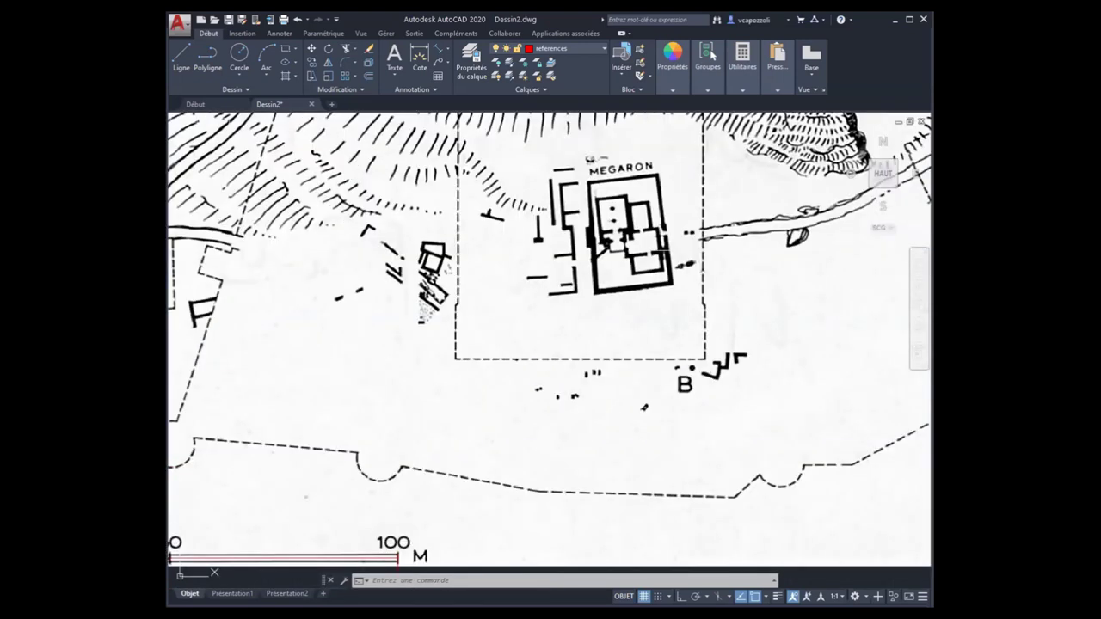
{"action": "middle_click_drag", "start_coordinate": [663, 254], "coordinate": [515, 270]}
{"action": "scroll", "coordinate": [515, 270], "scroll_direction": "down", "scroll_amount": 3}
{"action": "scroll", "coordinate": [824, 315], "scroll_direction": "down", "scroll_amount": 2}
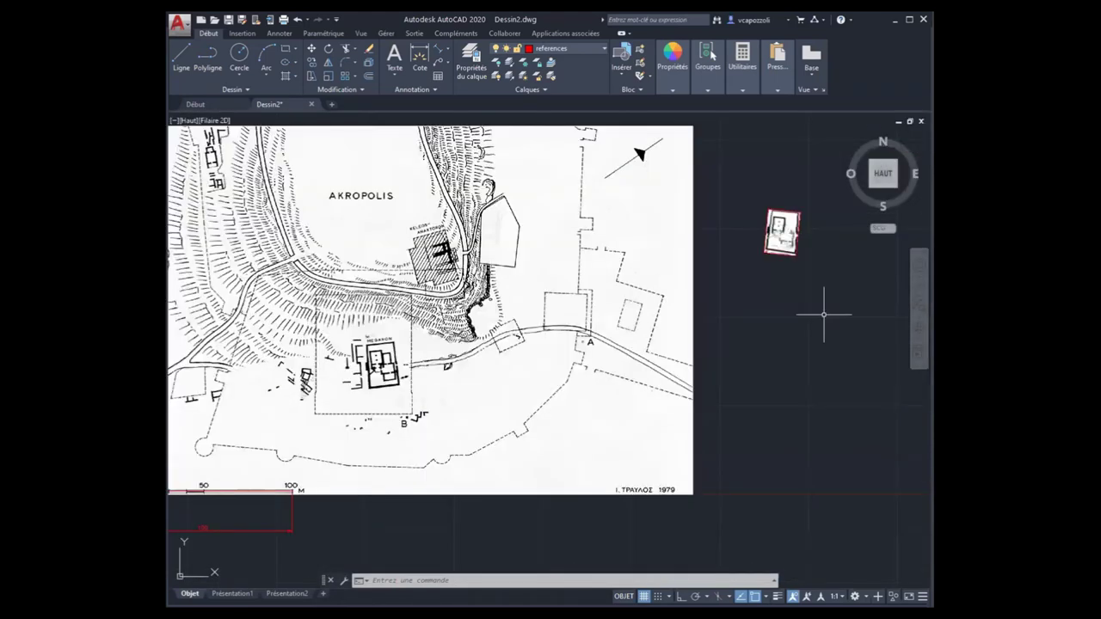
{"action": "scroll", "coordinate": [786, 307], "scroll_direction": "up", "scroll_amount": 3}
{"action": "middle_click_drag", "start_coordinate": [912, 318], "coordinate": [740, 318]}
{"action": "scroll", "coordinate": [779, 293], "scroll_direction": "up", "scroll_amount": 3}
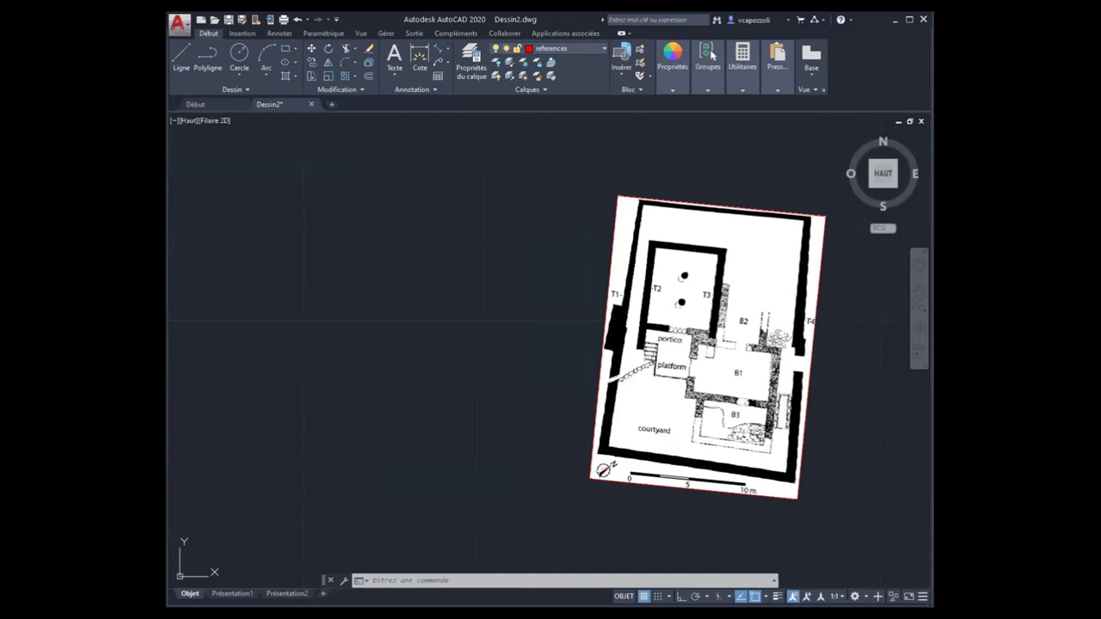
{"action": "middle_click_drag", "start_coordinate": [545, 405], "coordinate": [563, 364]}
{"action": "scroll", "coordinate": [563, 364], "scroll_direction": "down", "scroll_amount": 2}
{"action": "mouse_move", "coordinate": [495, 383]}
{"action": "middle_mouse_down"}
{"action": "mouse_move", "coordinate": [549, 371]}
{"action": "mouse_move", "coordinate": [654, 382]}
{"action": "middle_mouse_up"}
{"action": "scroll", "coordinate": [422, 314], "scroll_direction": "down", "scroll_amount": 3}
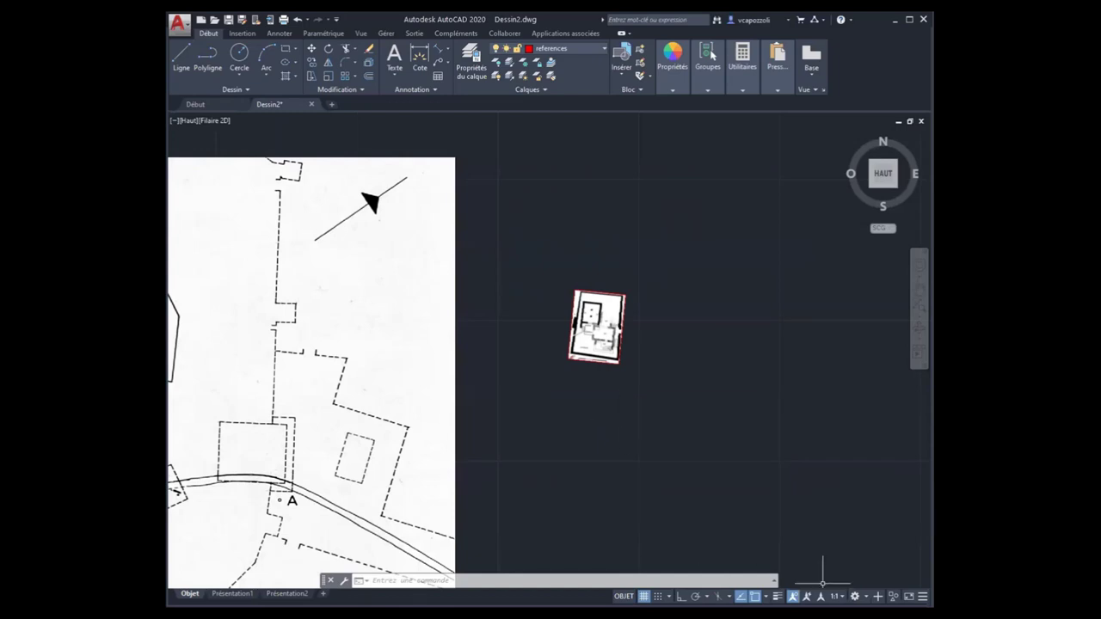
Step: Window-select both the AKROPOLIS site map and the small building plan image
{"action": "scroll", "coordinate": [590, 382], "scroll_direction": "up", "scroll_amount": 3}
{"action": "mouse_move", "coordinate": [591, 381]}
{"action": "middle_mouse_down"}
{"action": "mouse_move", "coordinate": [620, 401]}
{"action": "mouse_move", "coordinate": [675, 487]}
{"action": "middle_mouse_up"}
{"action": "scroll", "coordinate": [688, 365], "scroll_direction": "down", "scroll_amount": 5}
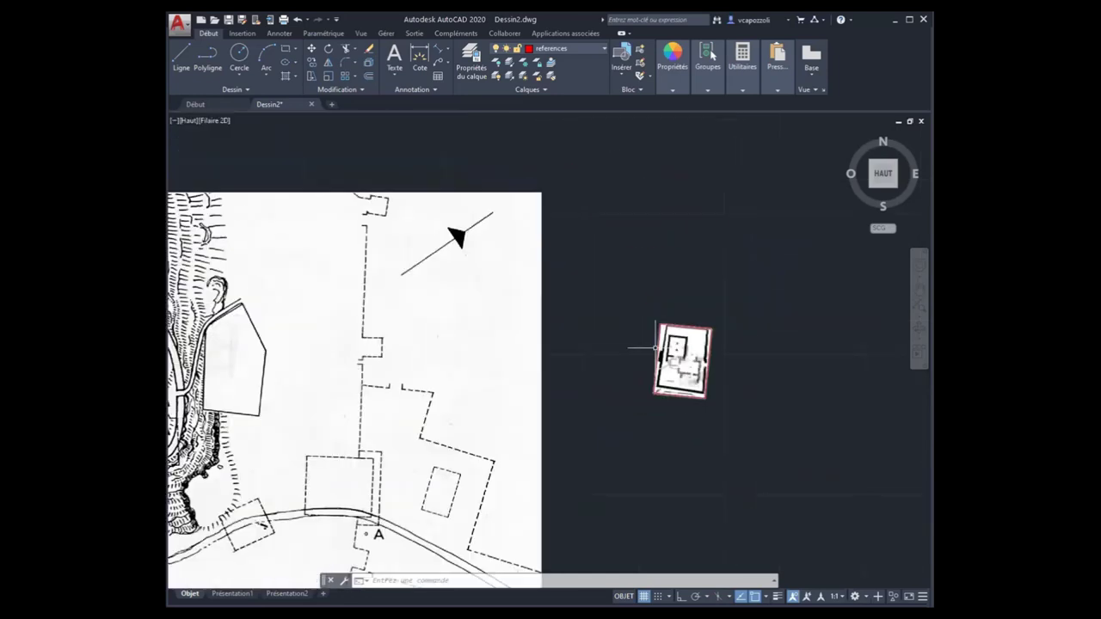
{"action": "scroll", "coordinate": [688, 356], "scroll_direction": "down", "scroll_amount": 3}
{"action": "left_click", "coordinate": [301, 162]}
{"action": "left_click", "coordinate": [757, 413]}
{"action": "scroll", "coordinate": [650, 184], "scroll_direction": "up", "scroll_amount": 3}
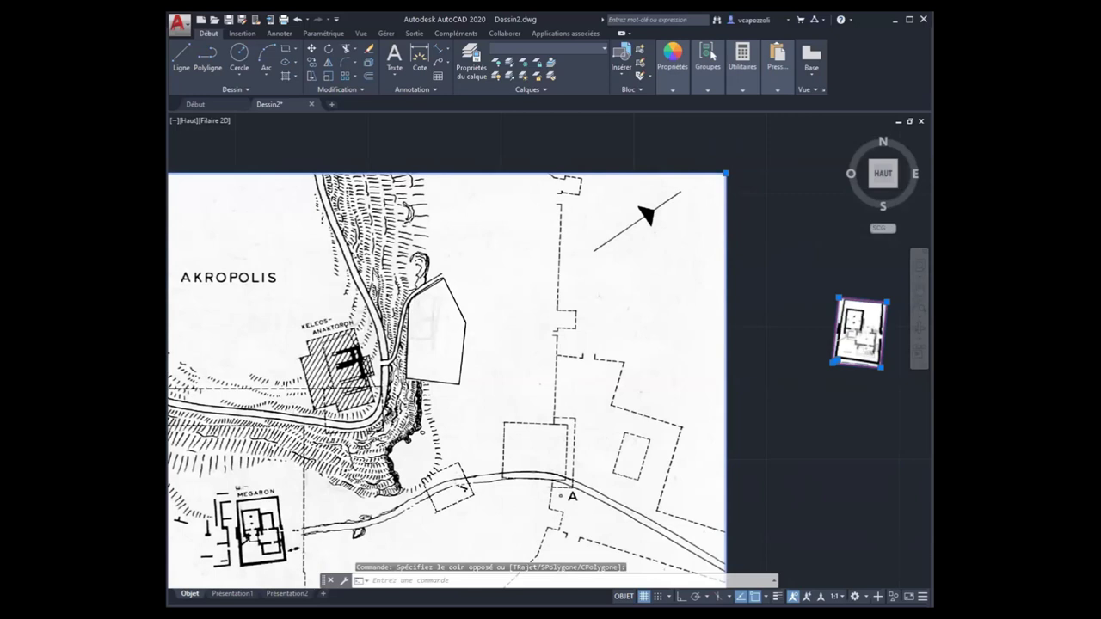
{"action": "scroll", "coordinate": [678, 254], "scroll_direction": "down", "scroll_amount": 3}
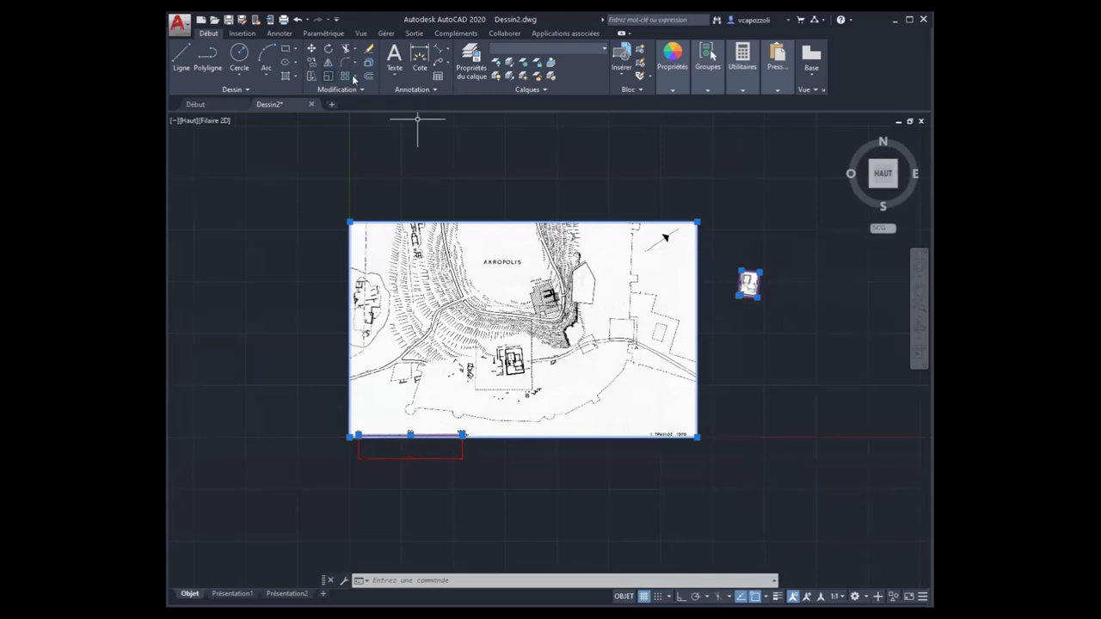
Step: Start rotating both images about the map's lower-left corner with the Reference option
{"action": "left_click", "coordinate": [328, 49]}
{"action": "left_click", "coordinate": [349, 437]}
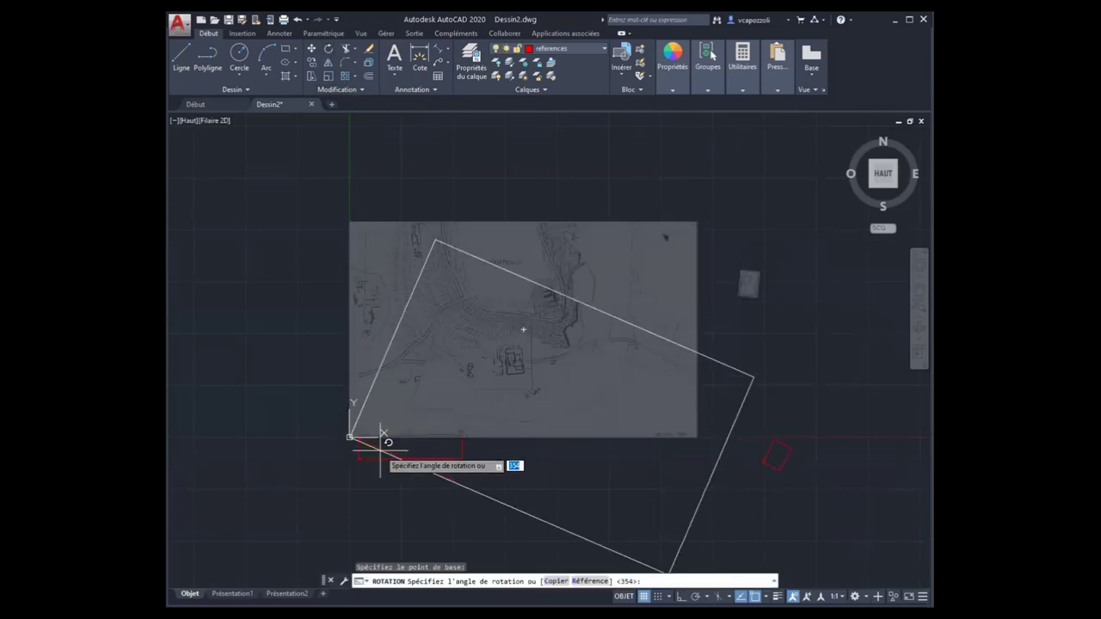
{"action": "type", "text": "r"}
{"action": "key", "text": "Return"}
{"action": "scroll", "coordinate": [644, 172], "scroll_direction": "up", "scroll_amount": 3}
{"action": "scroll", "coordinate": [543, 324], "scroll_direction": "up", "scroll_amount": 3}
{"action": "scroll", "coordinate": [551, 400], "scroll_direction": "up", "scroll_amount": 3}
{"action": "scroll", "coordinate": [490, 402], "scroll_direction": "up", "scroll_amount": 3}
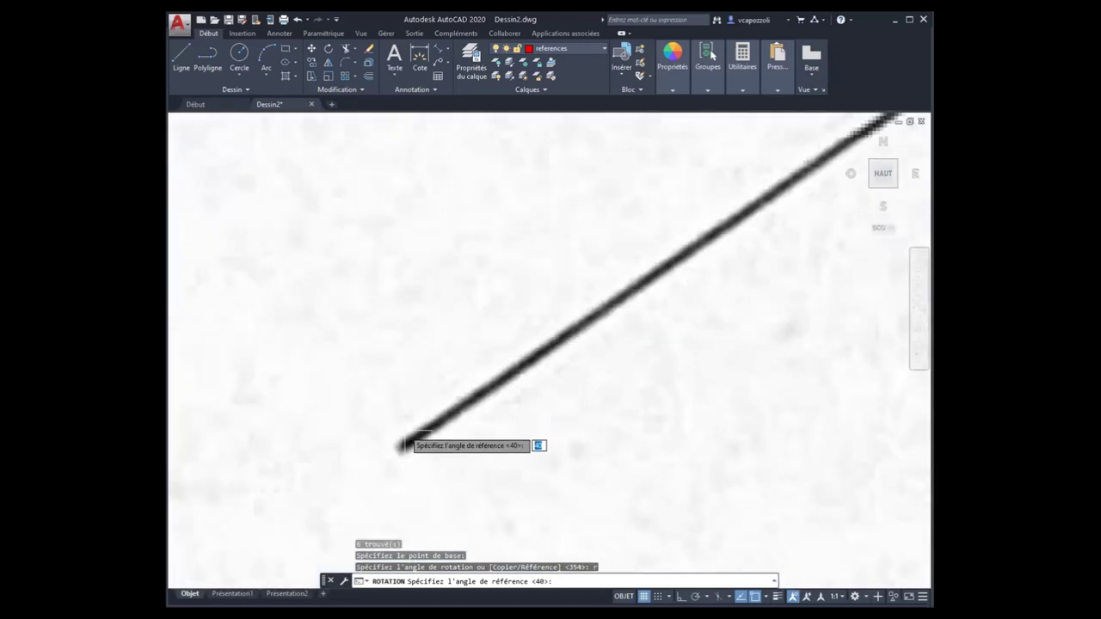
Step: Take the north-arrow line's two ends as reference and rotate it to 90°
{"action": "left_click", "coordinate": [402, 446]}
{"action": "scroll", "coordinate": [587, 331], "scroll_direction": "down", "scroll_amount": 3}
{"action": "scroll", "coordinate": [611, 293], "scroll_direction": "down", "scroll_amount": 2}
{"action": "scroll", "coordinate": [618, 264], "scroll_direction": "up", "scroll_amount": 3}
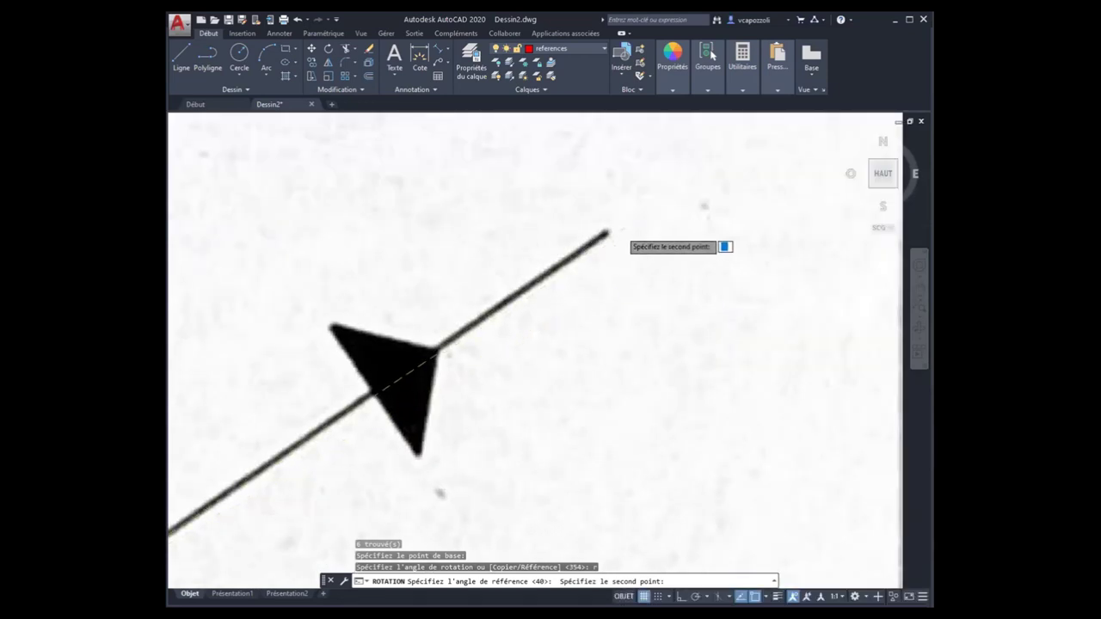
{"action": "scroll", "coordinate": [607, 236], "scroll_direction": "up", "scroll_amount": 3}
{"action": "left_click", "coordinate": [607, 237]}
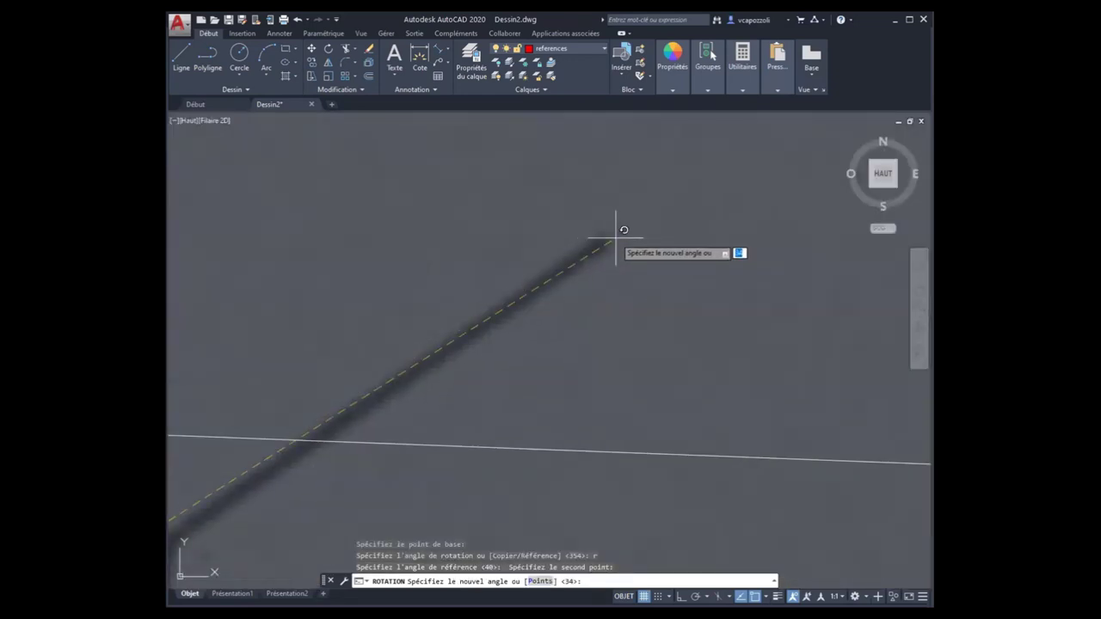
{"action": "type", "text": "90"}
{"action": "key", "text": "Return"}
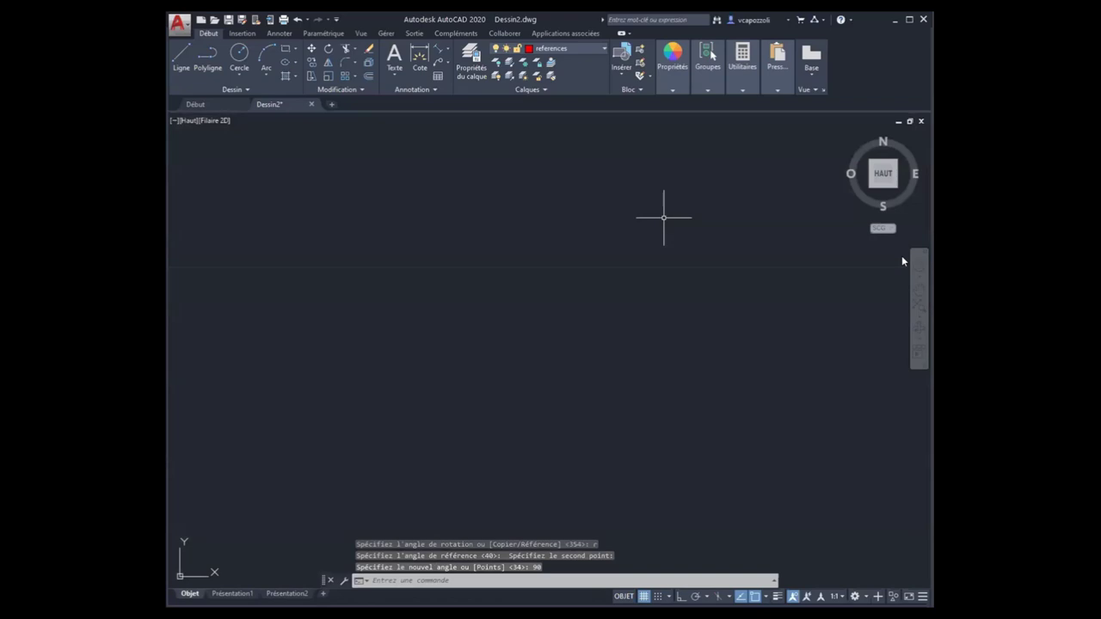
{"action": "scroll", "coordinate": [482, 240], "scroll_direction": "down", "scroll_amount": 5}
{"action": "scroll", "coordinate": [479, 239], "scroll_direction": "up", "scroll_amount": 3}
{"action": "scroll", "coordinate": [516, 241], "scroll_direction": "up", "scroll_amount": 2}
Step: Zoom out, undo the rotation with Ctrl+Z twice, and cancel the pending command
{"action": "scroll", "coordinate": [551, 247], "scroll_direction": "down", "scroll_amount": 3}
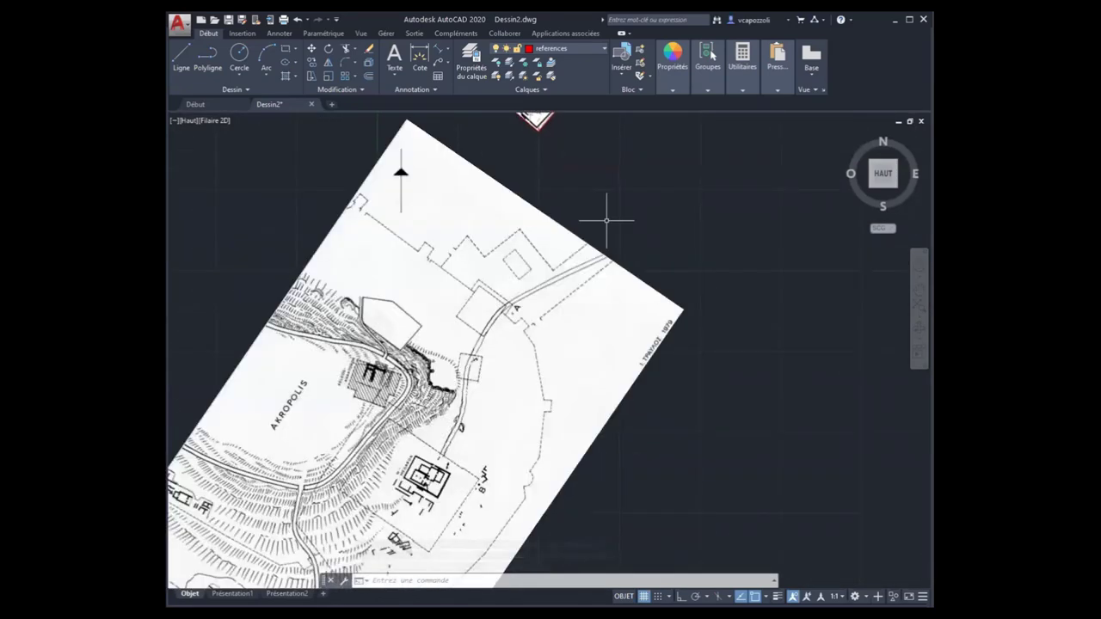
{"action": "scroll", "coordinate": [714, 337], "scroll_direction": "down", "scroll_amount": 2}
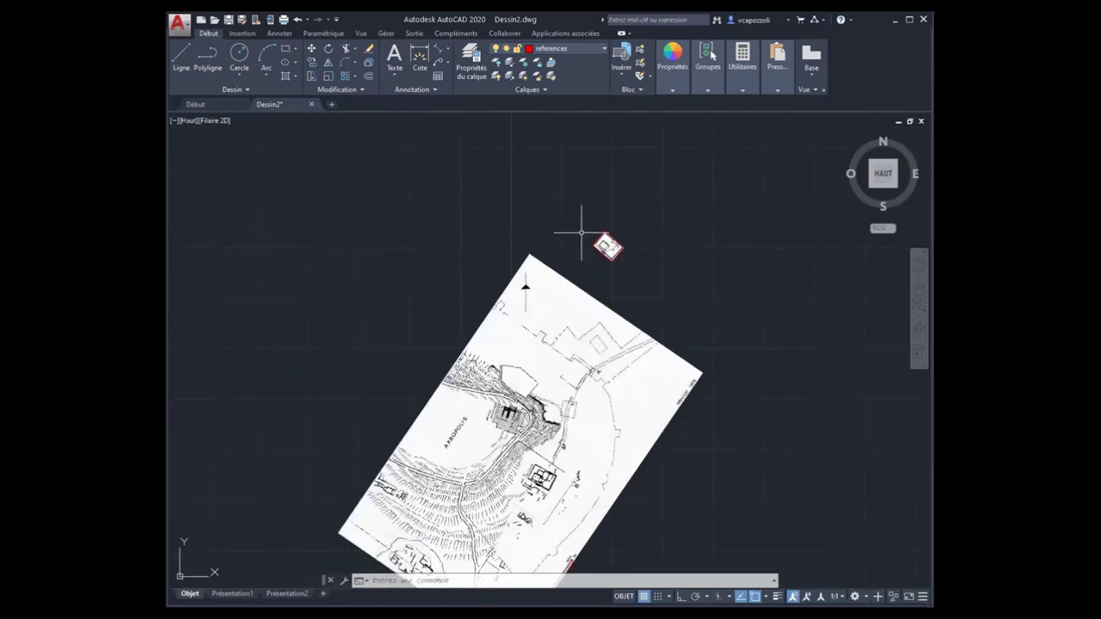
{"action": "scroll", "coordinate": [693, 340], "scroll_direction": "down", "scroll_amount": 3}
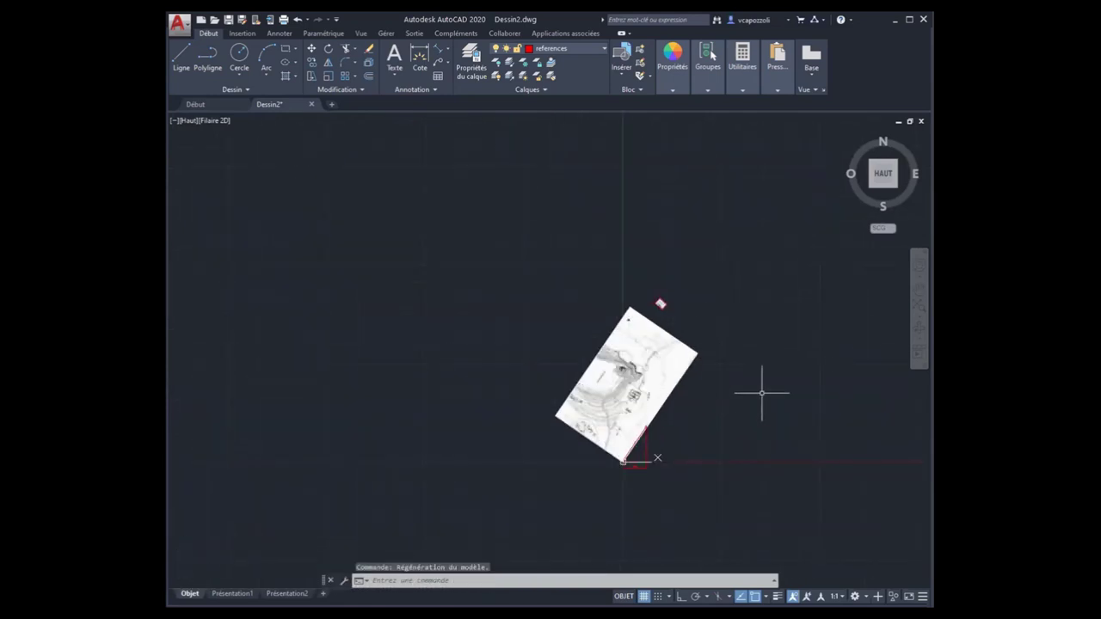
{"action": "scroll", "coordinate": [761, 393], "scroll_direction": "down", "scroll_amount": 3}
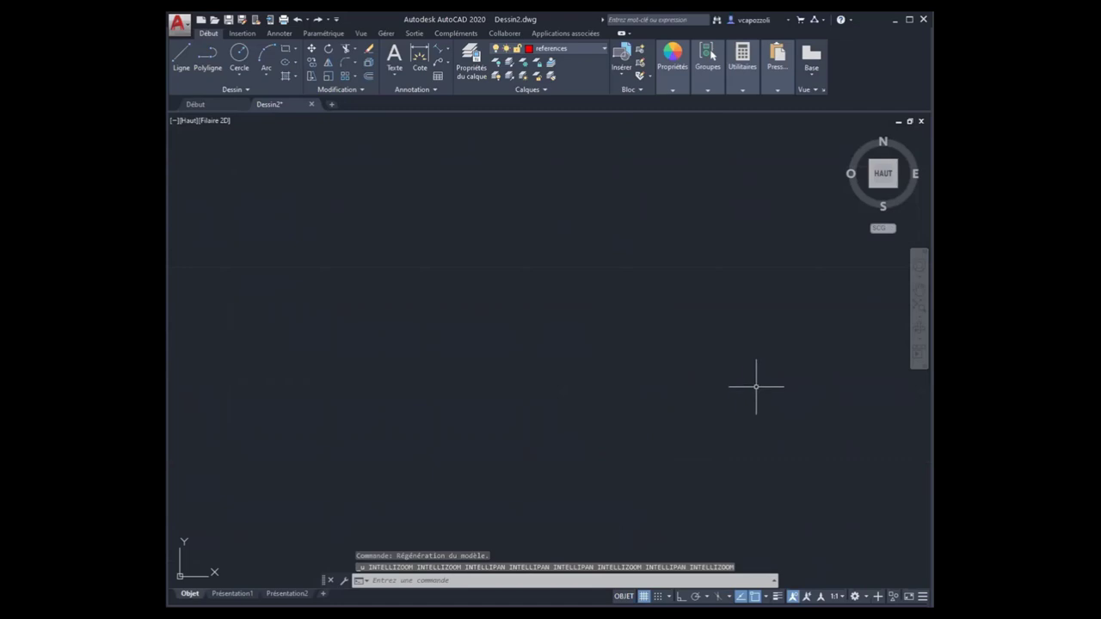
{"action": "key", "text": "ctrl+z"}
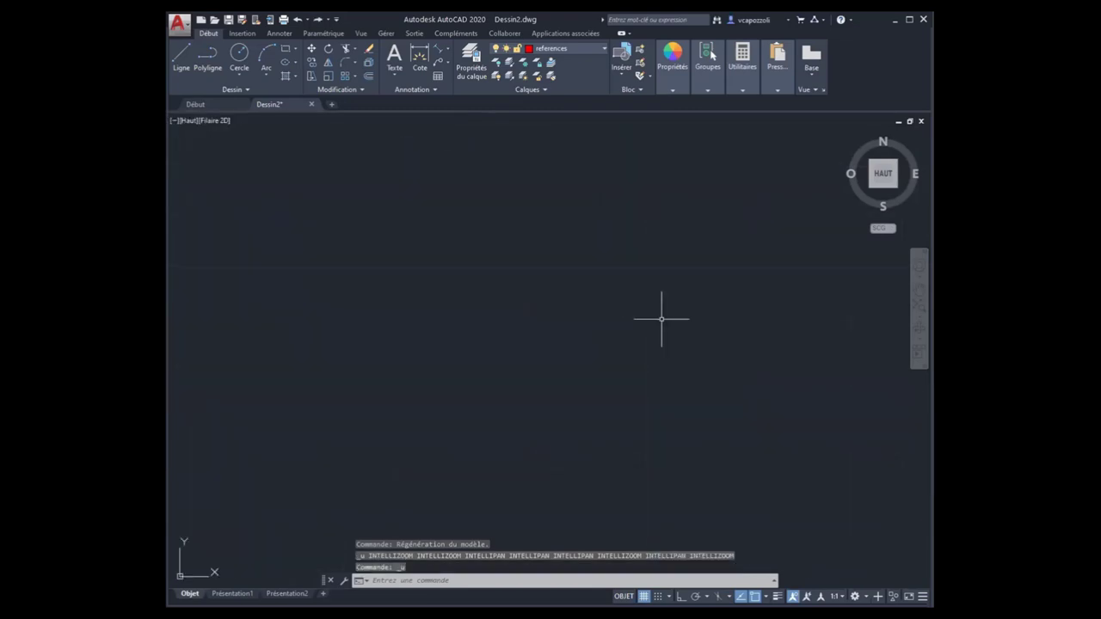
{"action": "key", "text": "ctrl+z"}
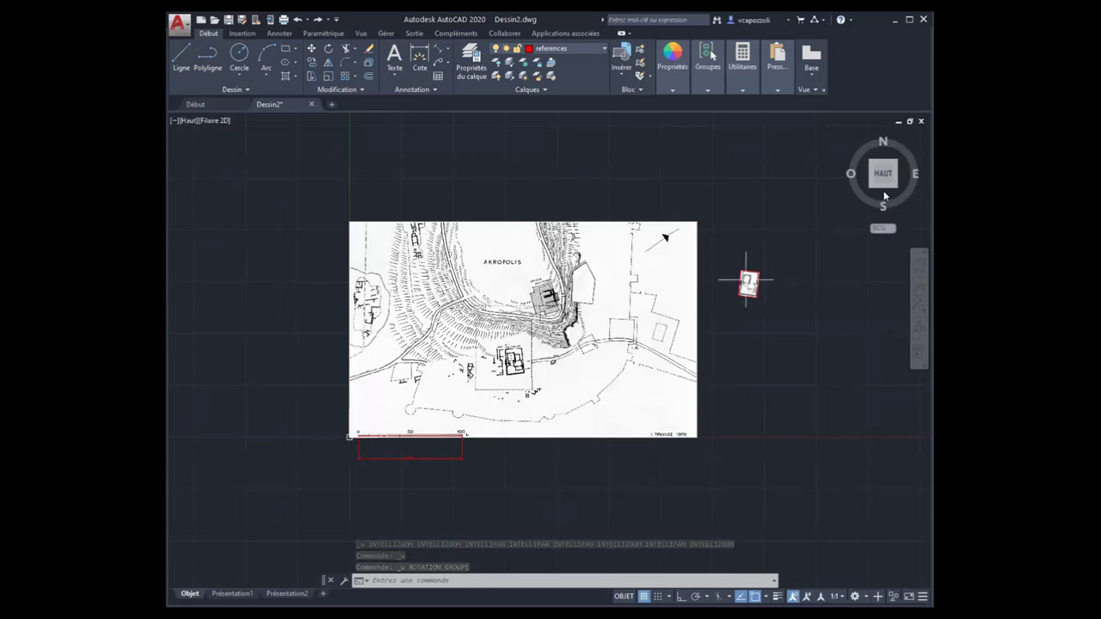
{"action": "key", "text": "Escape"}
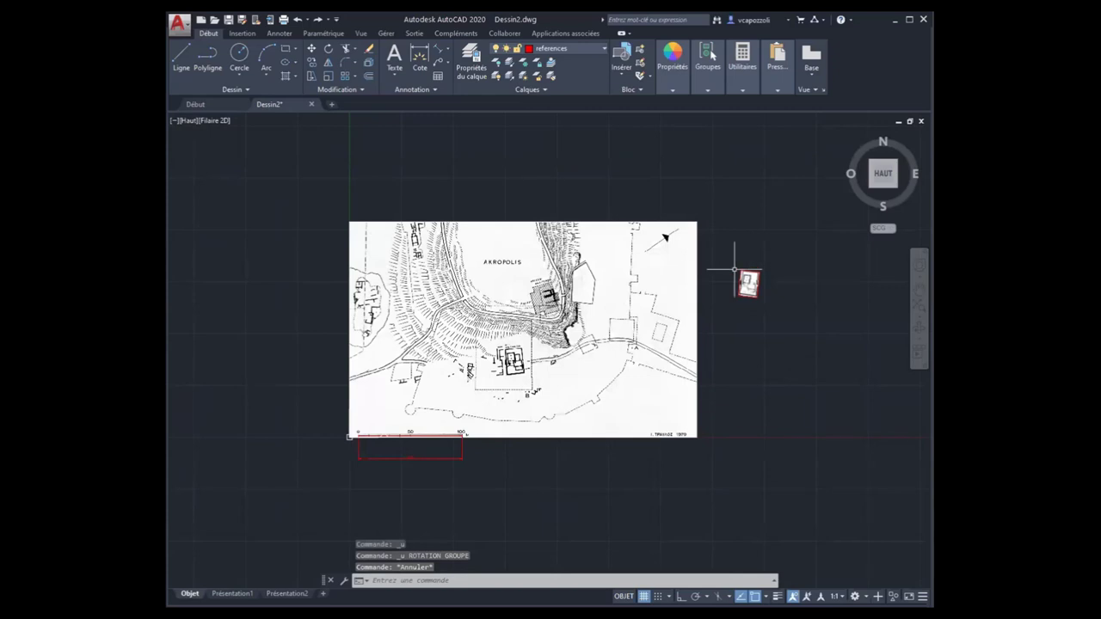
{"action": "left_click", "coordinate": [727, 259]}
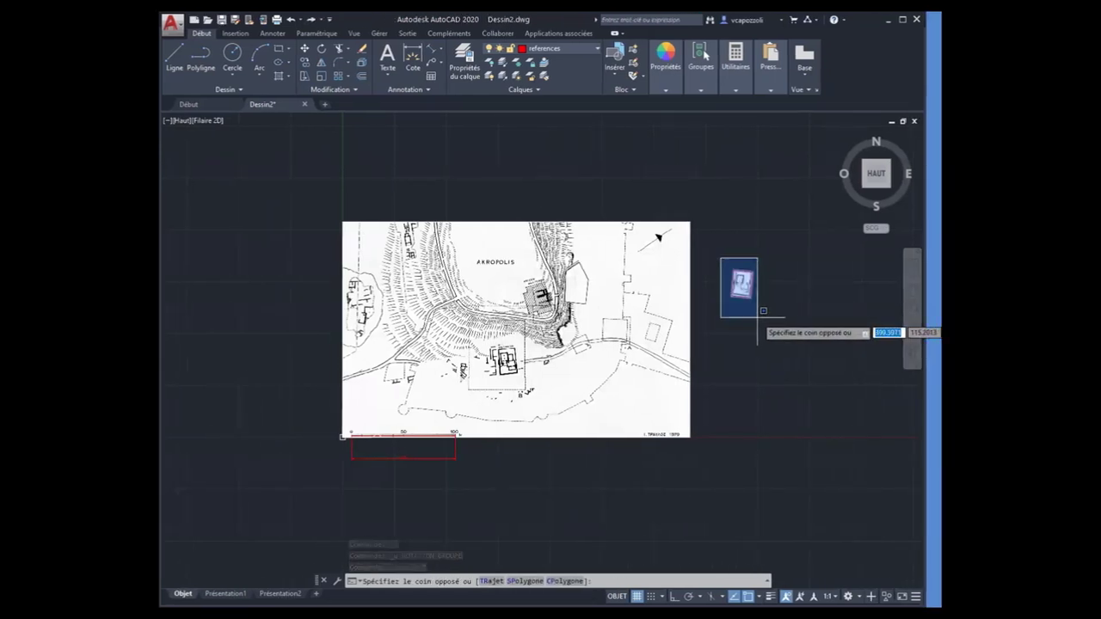
{"action": "key", "text": "Escape"}
{"action": "scroll", "coordinate": [745, 301], "scroll_direction": "up", "scroll_amount": 5}
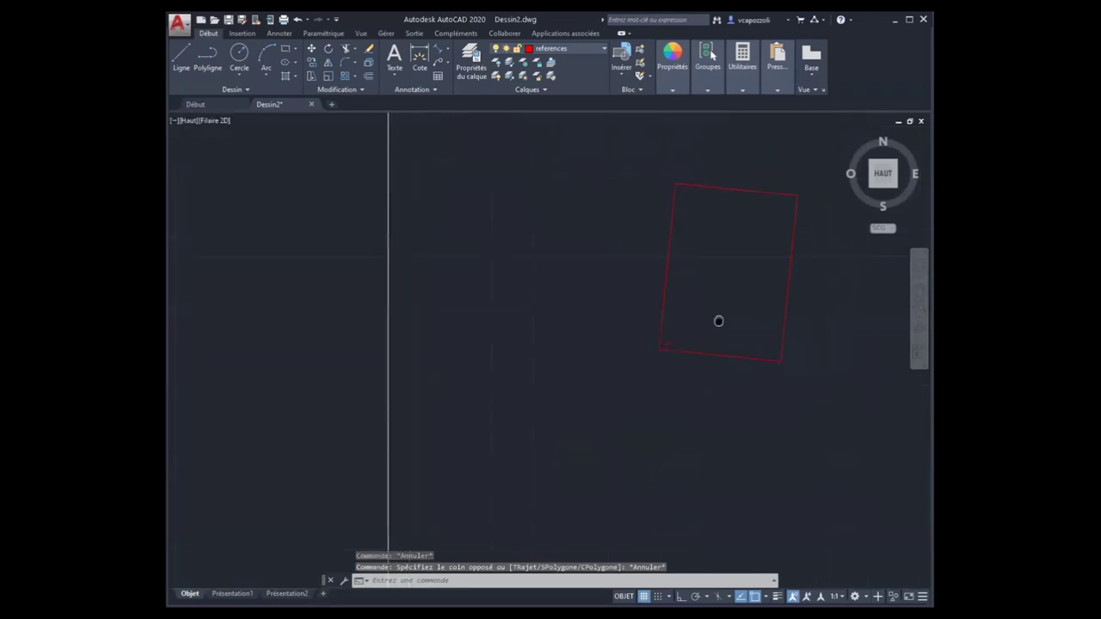
{"action": "scroll", "coordinate": [711, 258], "scroll_direction": "down", "scroll_amount": 3}
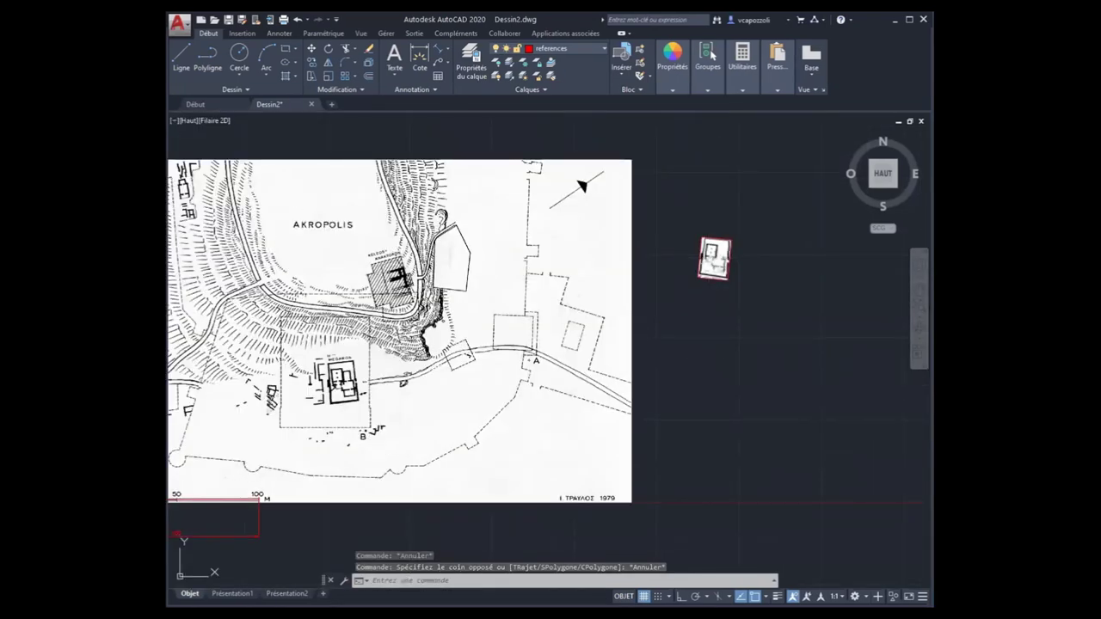
{"action": "scroll", "coordinate": [737, 325], "scroll_direction": "up", "scroll_amount": 3}
{"action": "scroll", "coordinate": [676, 246], "scroll_direction": "up", "scroll_amount": 3}
{"action": "scroll", "coordinate": [674, 247], "scroll_direction": "down", "scroll_amount": 5}
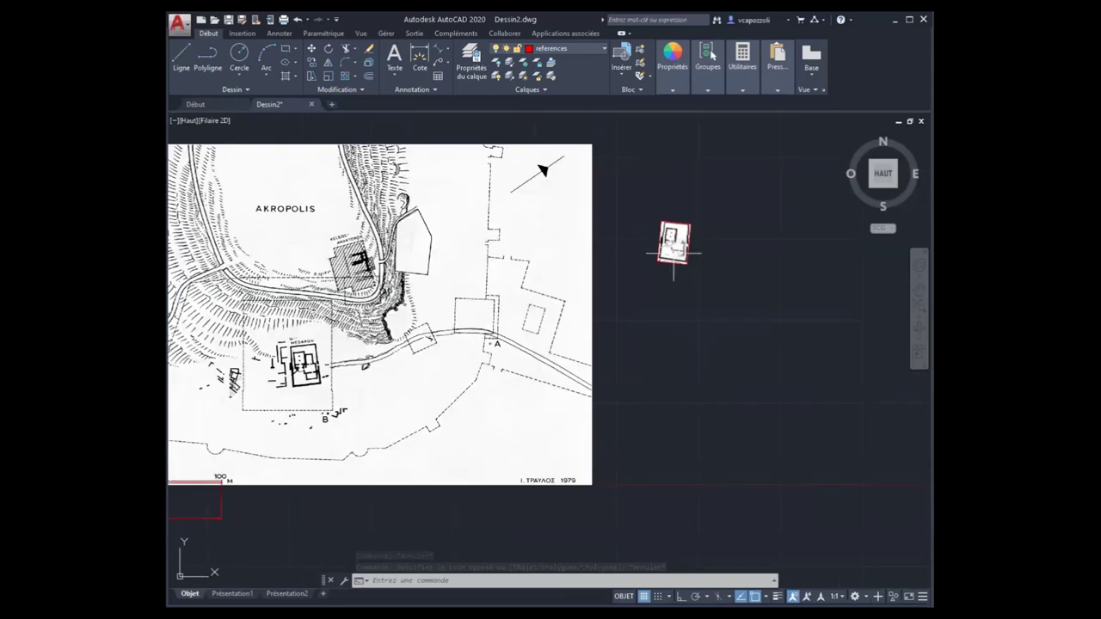
{"action": "scroll", "coordinate": [672, 249], "scroll_direction": "up", "scroll_amount": 3}
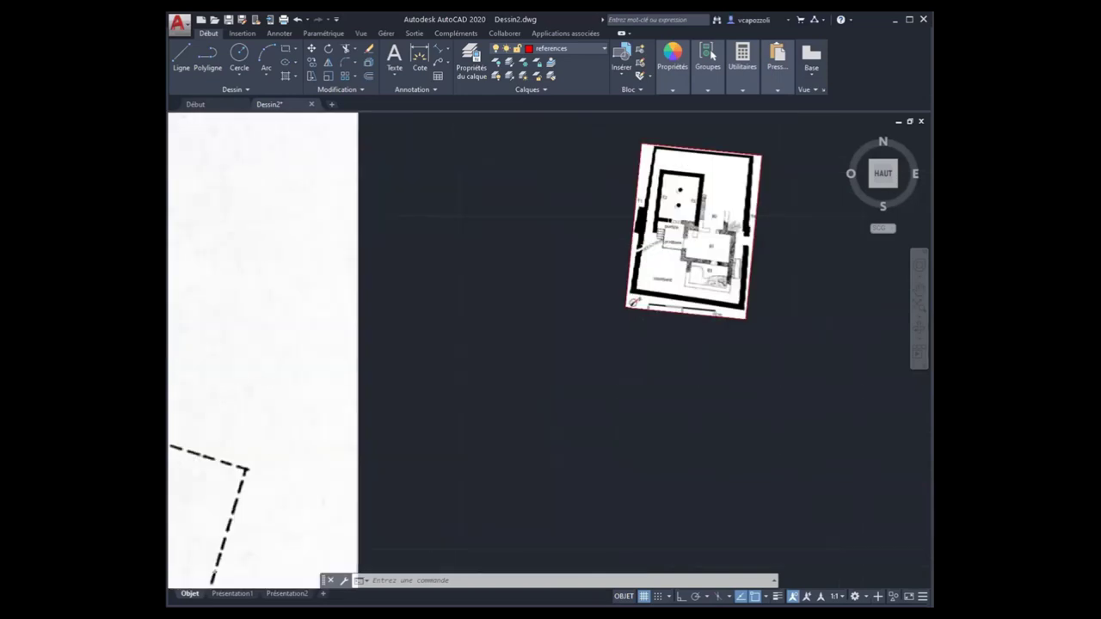
{"action": "scroll", "coordinate": [684, 262], "scroll_direction": "up", "scroll_amount": 2}
{"action": "scroll", "coordinate": [694, 273], "scroll_direction": "up", "scroll_amount": 2}
{"action": "scroll", "coordinate": [693, 273], "scroll_direction": "down", "scroll_amount": 3}
{"action": "scroll", "coordinate": [679, 302], "scroll_direction": "down", "scroll_amount": 2}
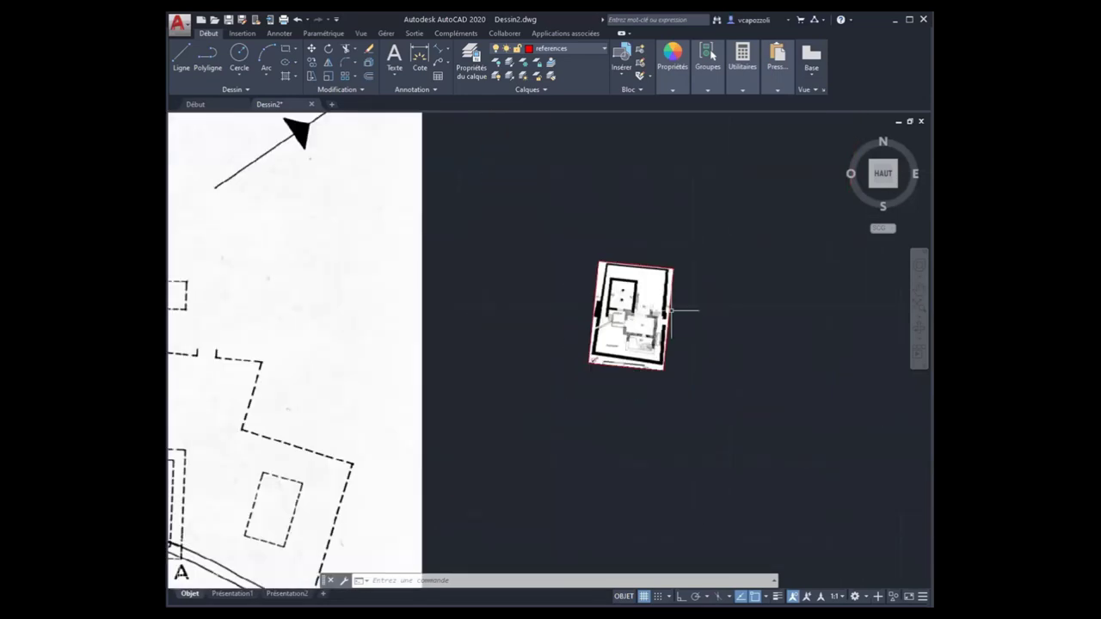
{"action": "scroll", "coordinate": [682, 303], "scroll_direction": "down", "scroll_amount": 2}
{"action": "scroll", "coordinate": [677, 286], "scroll_direction": "down", "scroll_amount": 2}
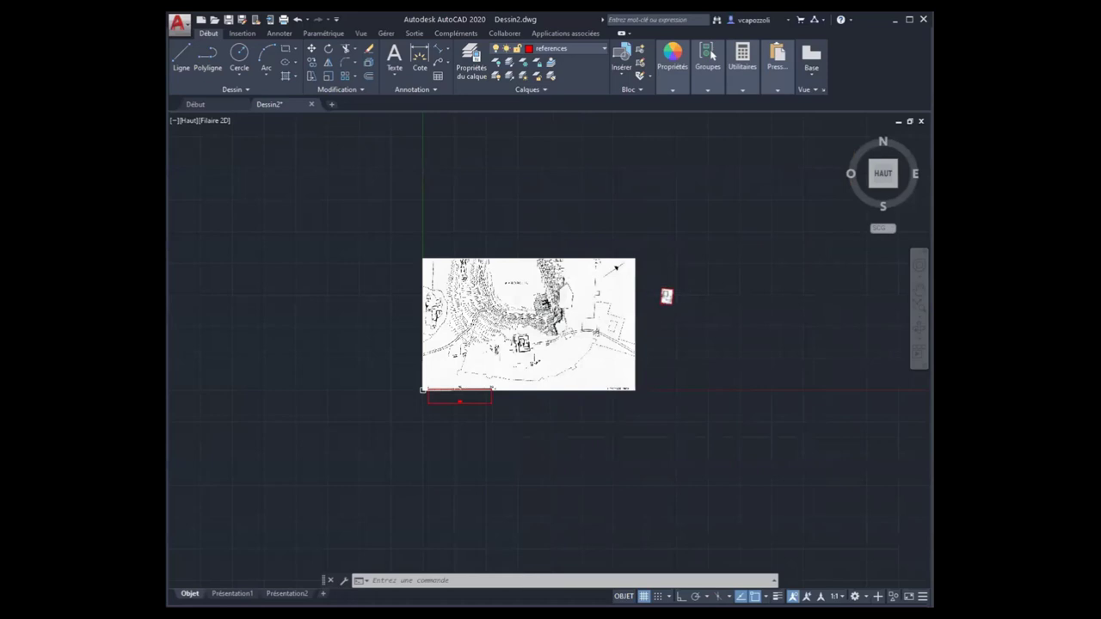
{"action": "scroll", "coordinate": [589, 303], "scroll_direction": "up", "scroll_amount": 3}
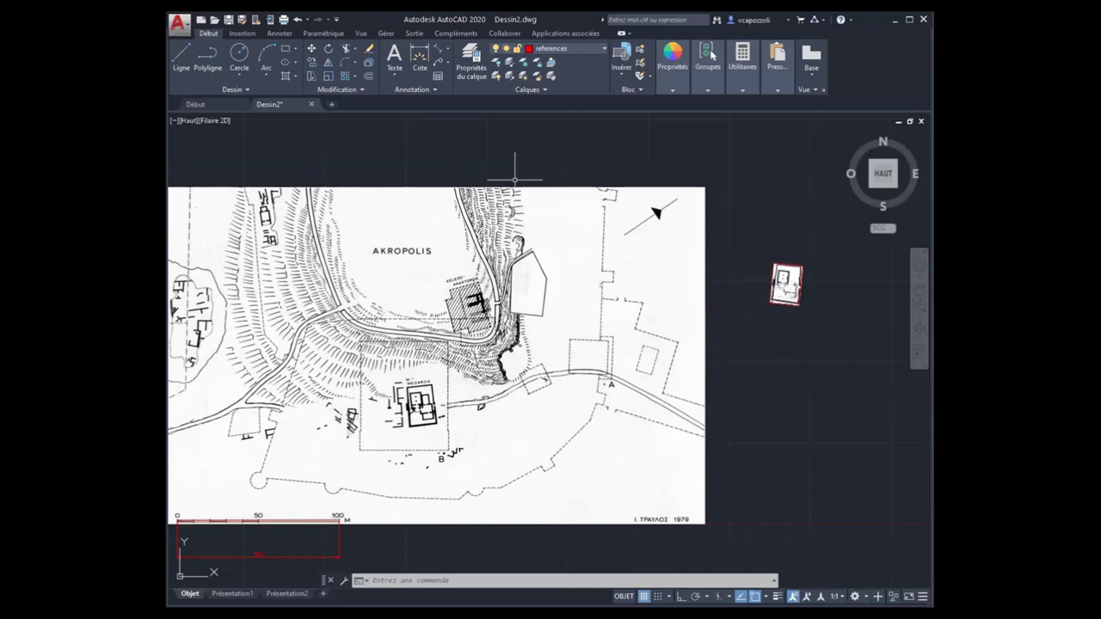
{"action": "scroll", "coordinate": [453, 254], "scroll_direction": "down", "scroll_amount": 4}
{"action": "scroll", "coordinate": [598, 150], "scroll_direction": "up", "scroll_amount": 4}
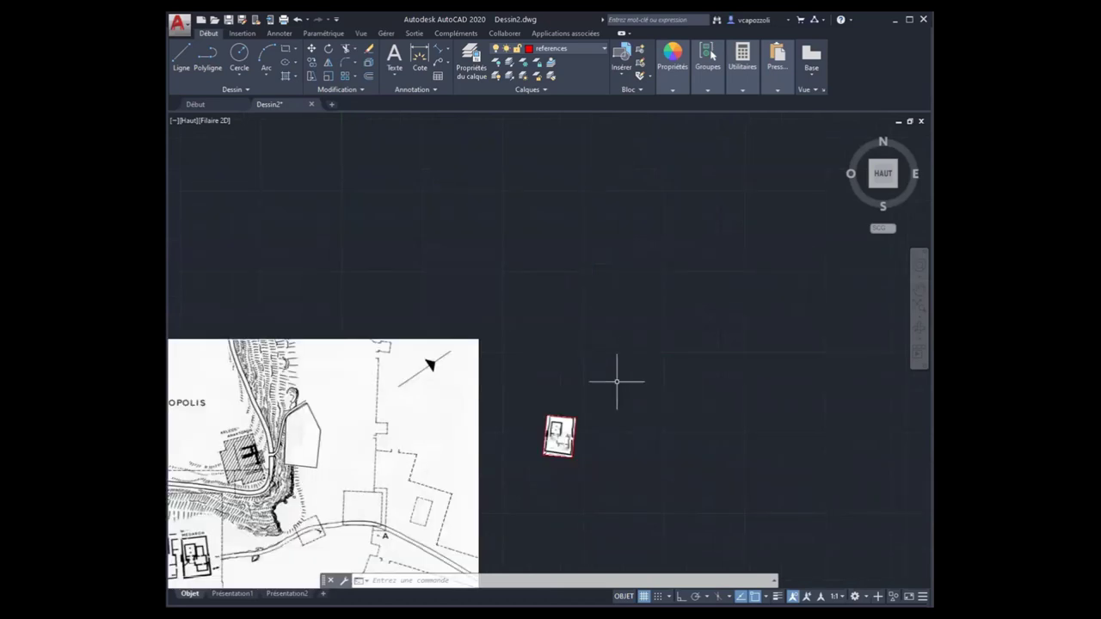
{"action": "middle_click_drag", "start_coordinate": [616, 382], "coordinate": [710, 238]}
{"action": "scroll", "coordinate": [679, 253], "scroll_direction": "up", "scroll_amount": 2}
{"action": "scroll", "coordinate": [763, 233], "scroll_direction": "up", "scroll_amount": 2}
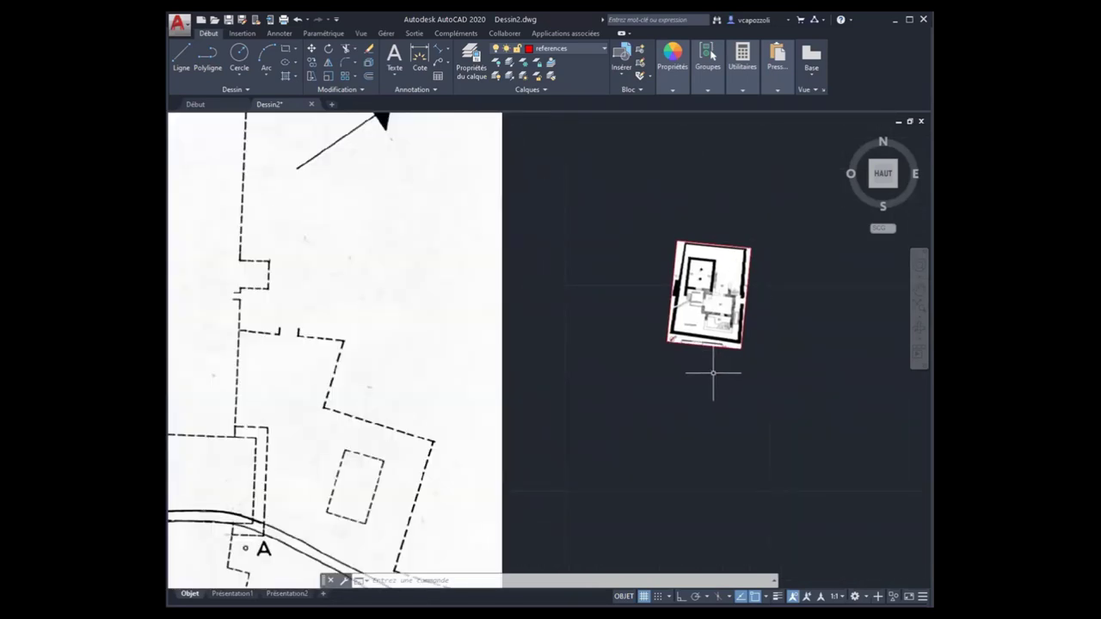
{"action": "middle_click_drag", "start_coordinate": [705, 373], "coordinate": [762, 357]}
{"action": "left_click", "coordinate": [689, 196]}
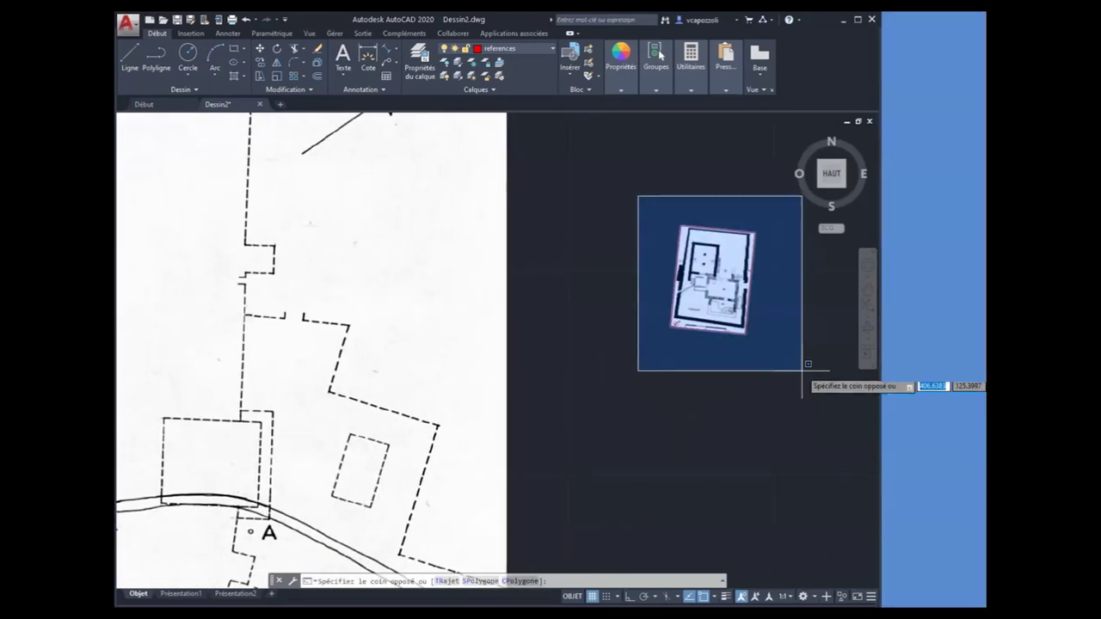
{"action": "left_click", "coordinate": [608, 367]}
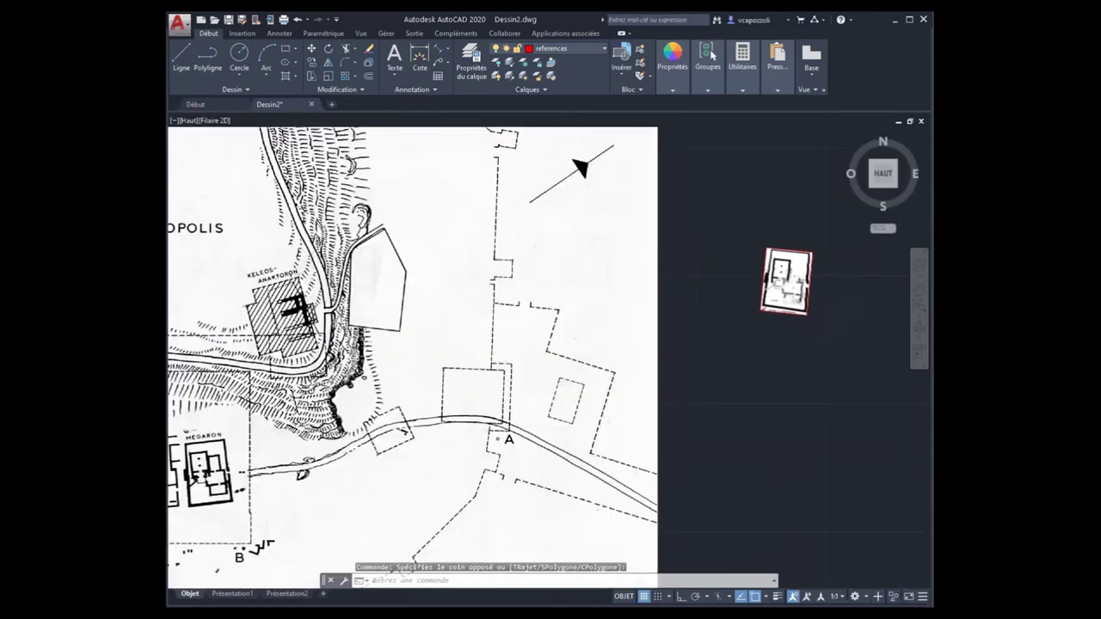
{"action": "scroll", "coordinate": [773, 324], "scroll_direction": "down", "scroll_amount": 5}
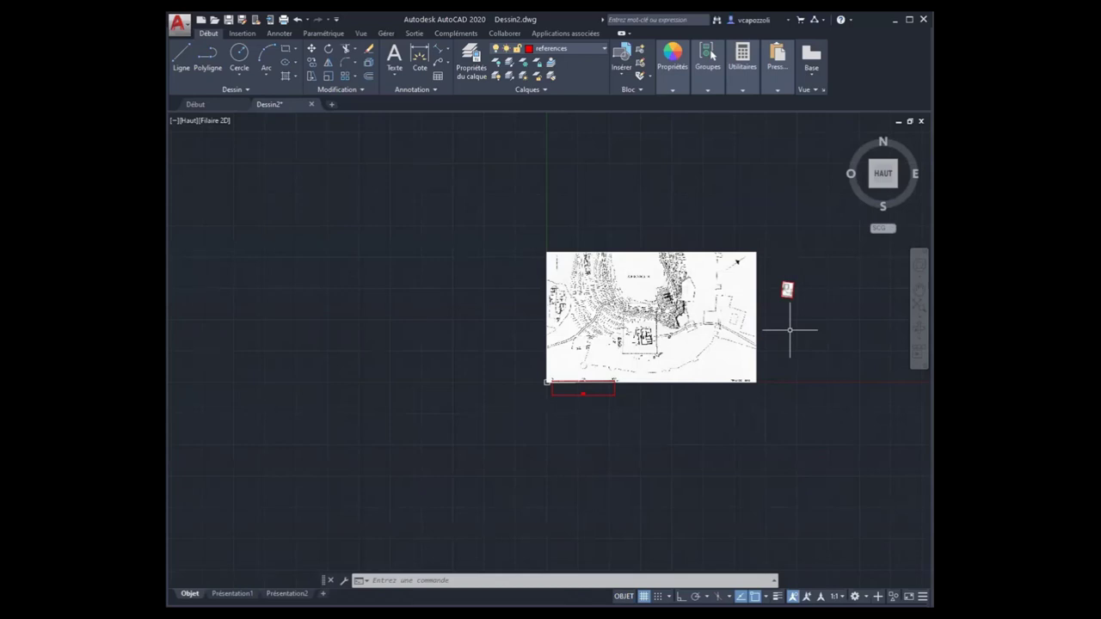
{"action": "scroll", "coordinate": [790, 329], "scroll_direction": "up", "scroll_amount": 2}
{"action": "scroll", "coordinate": [790, 330], "scroll_direction": "up", "scroll_amount": 4}
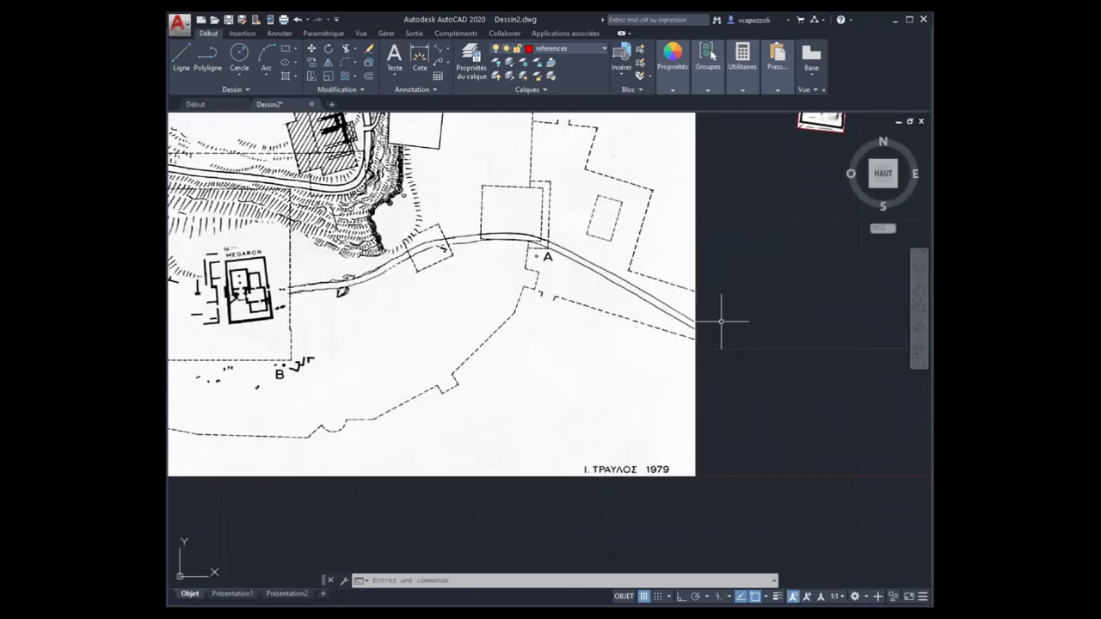
{"action": "scroll", "coordinate": [731, 314], "scroll_direction": "down", "scroll_amount": 3}
{"action": "middle_click_drag", "start_coordinate": [812, 229], "coordinate": [778, 322]}
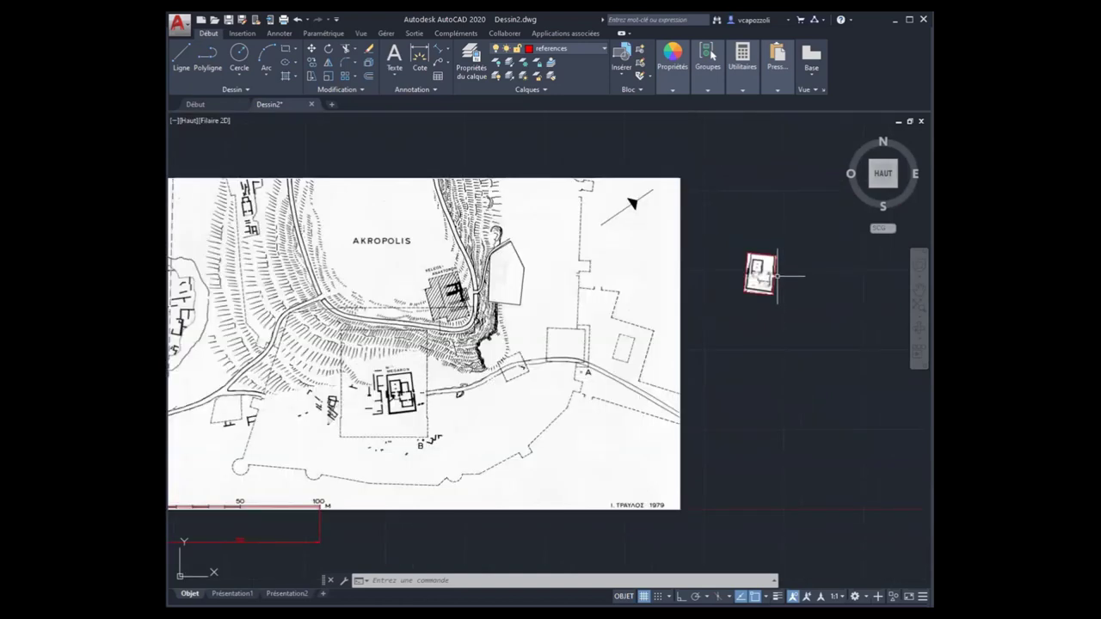
Step: Check the small building plan image's properties, then close them and clear the selection
{"action": "left_click", "coordinate": [776, 289]}
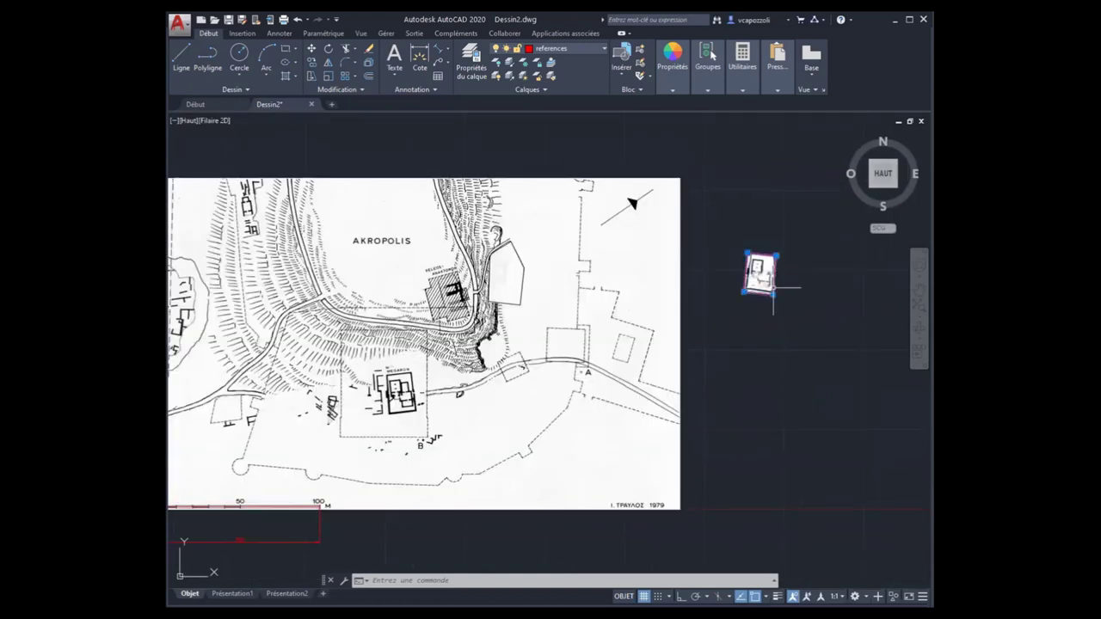
{"action": "right_click", "coordinate": [775, 290]}
{"action": "left_click", "coordinate": [808, 563]}
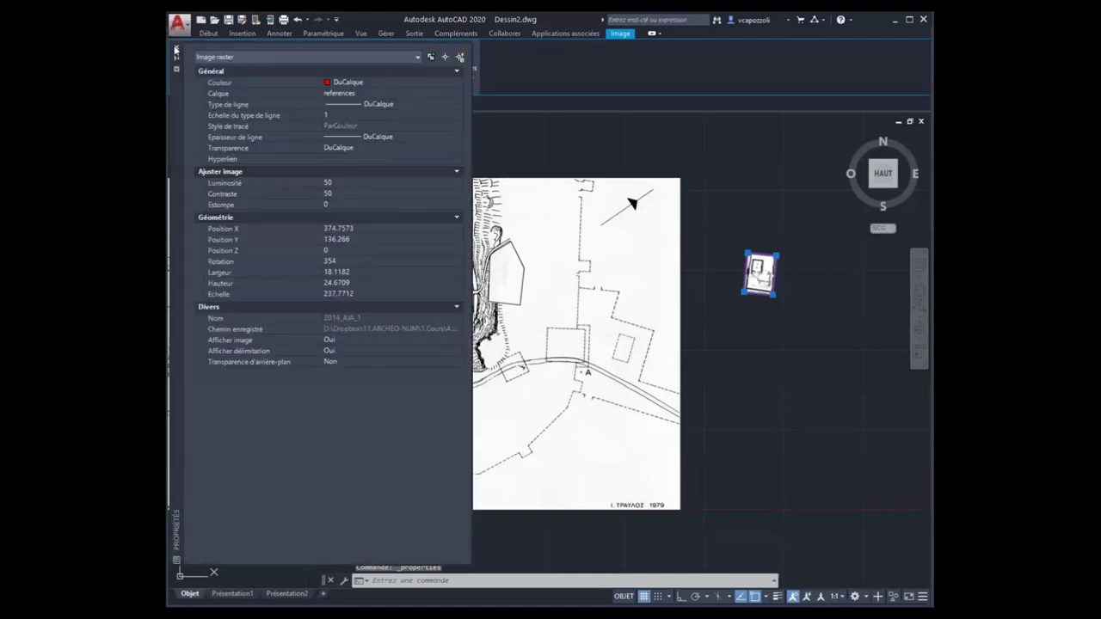
{"action": "left_click", "coordinate": [176, 50]}
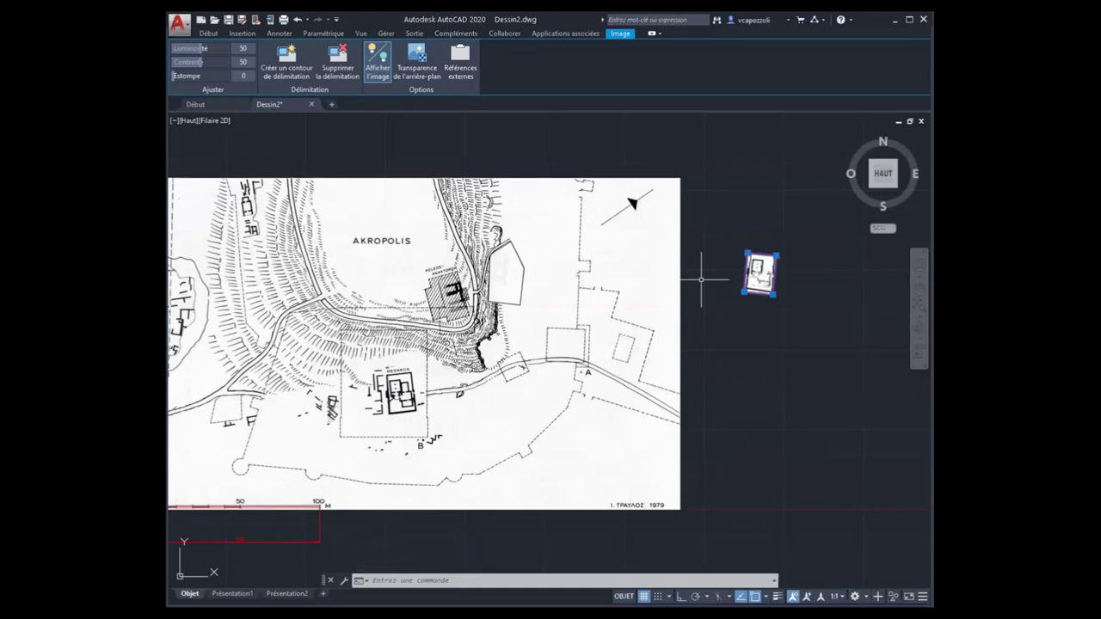
{"action": "middle_click_drag", "start_coordinate": [590, 300], "coordinate": [637, 278]}
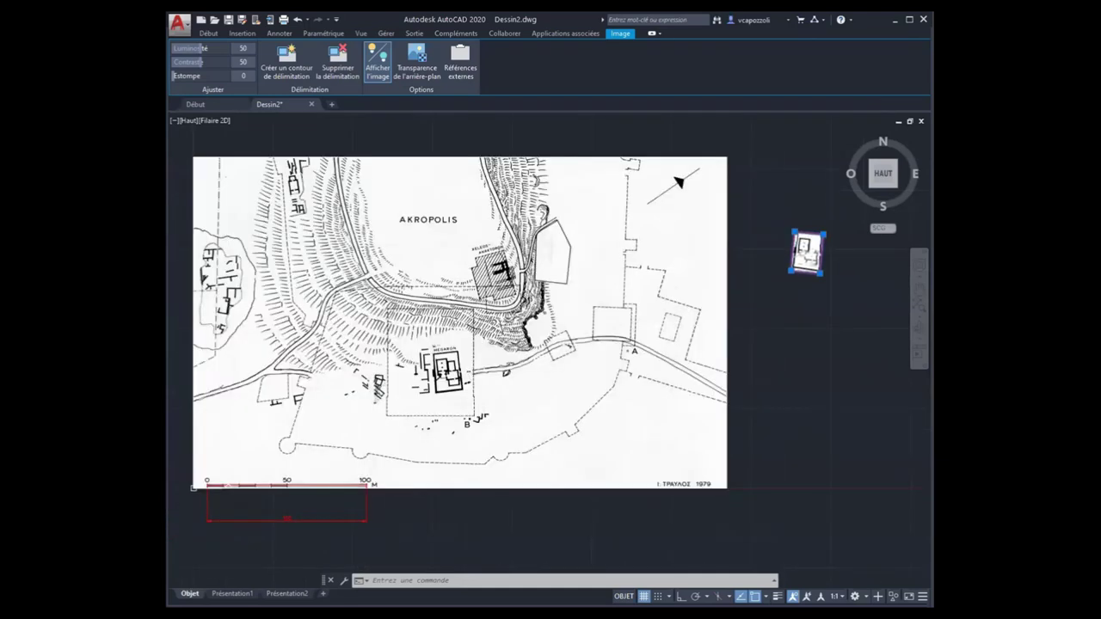
{"action": "key", "text": "Escape"}
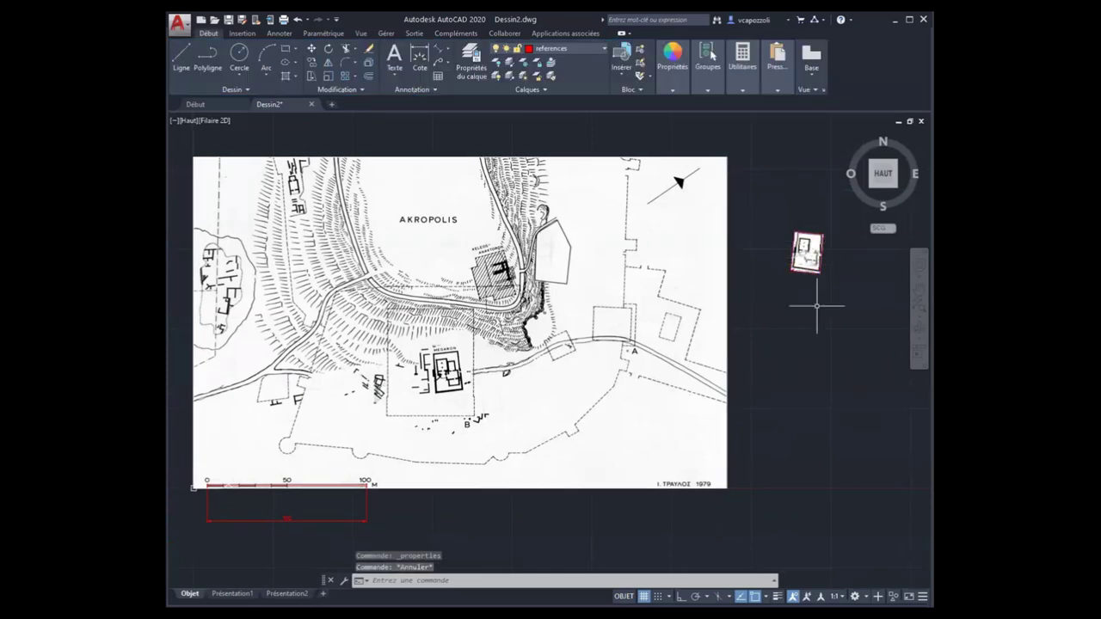
Step: Window-select the small building plan and launch Aligner from the expanded Modify panel
{"action": "scroll", "coordinate": [828, 269], "scroll_direction": "up", "scroll_amount": 3}
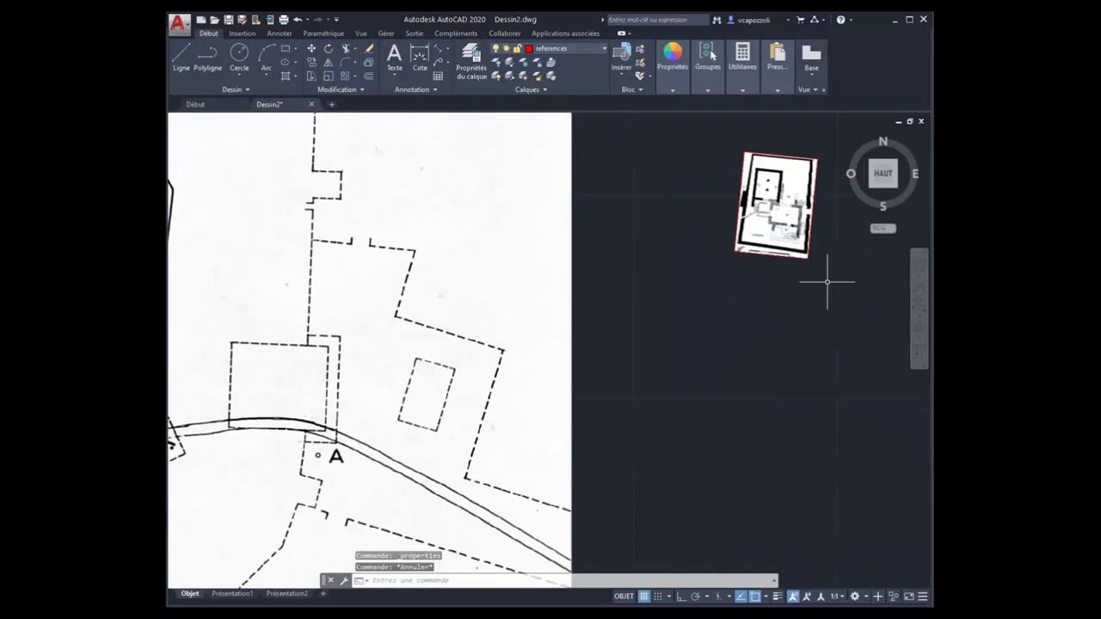
{"action": "middle_click_drag", "start_coordinate": [831, 283], "coordinate": [794, 336]}
{"action": "left_click", "coordinate": [676, 201]}
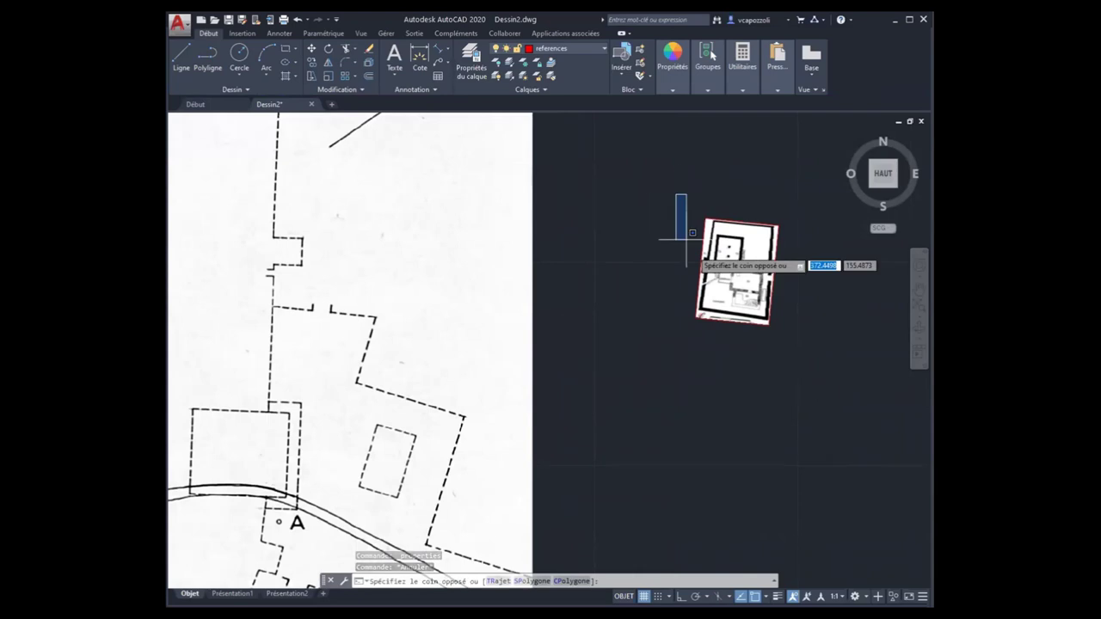
{"action": "left_click", "coordinate": [783, 336]}
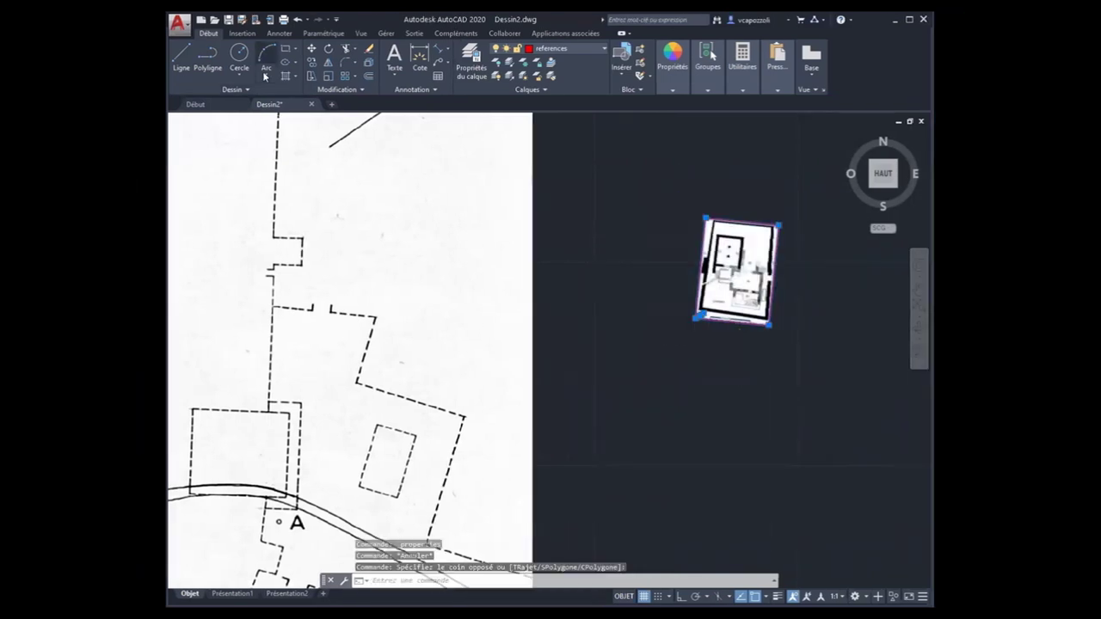
{"action": "left_click", "coordinate": [353, 89]}
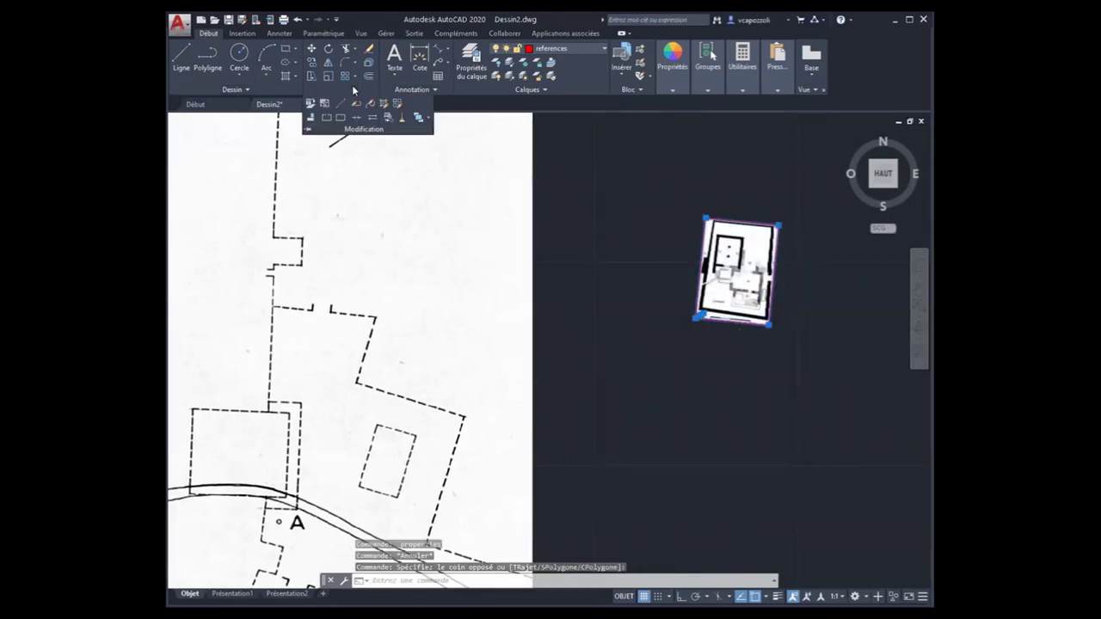
{"action": "left_click", "coordinate": [311, 121]}
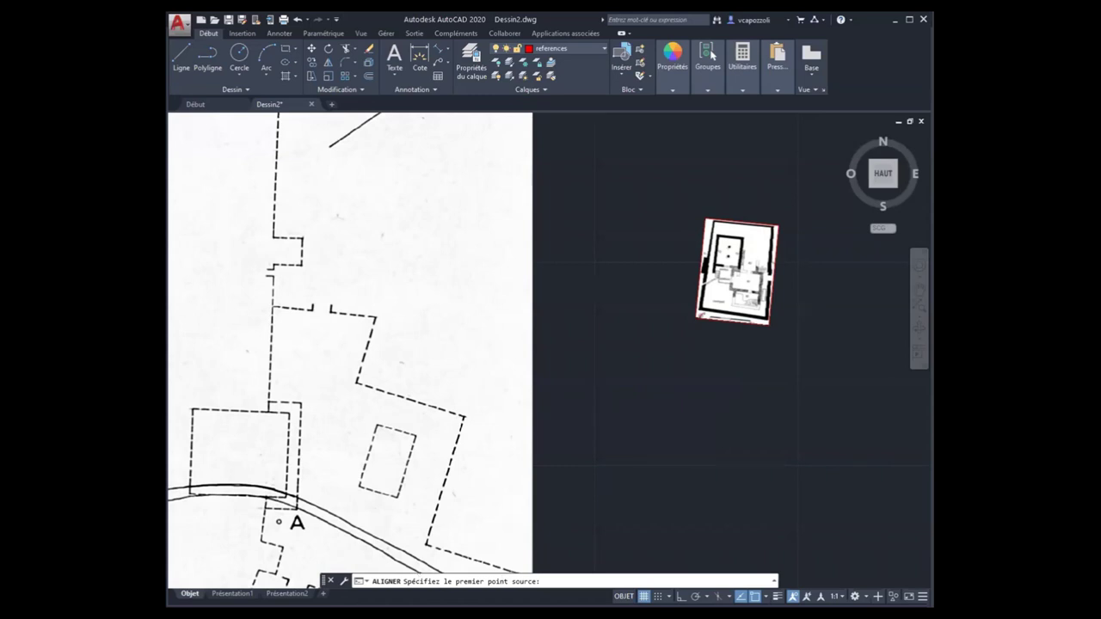
Step: Pair the plan's lower-left wall corner with the Megaron's lower-left wall corner
{"action": "scroll", "coordinate": [786, 290], "scroll_direction": "up", "scroll_amount": 5}
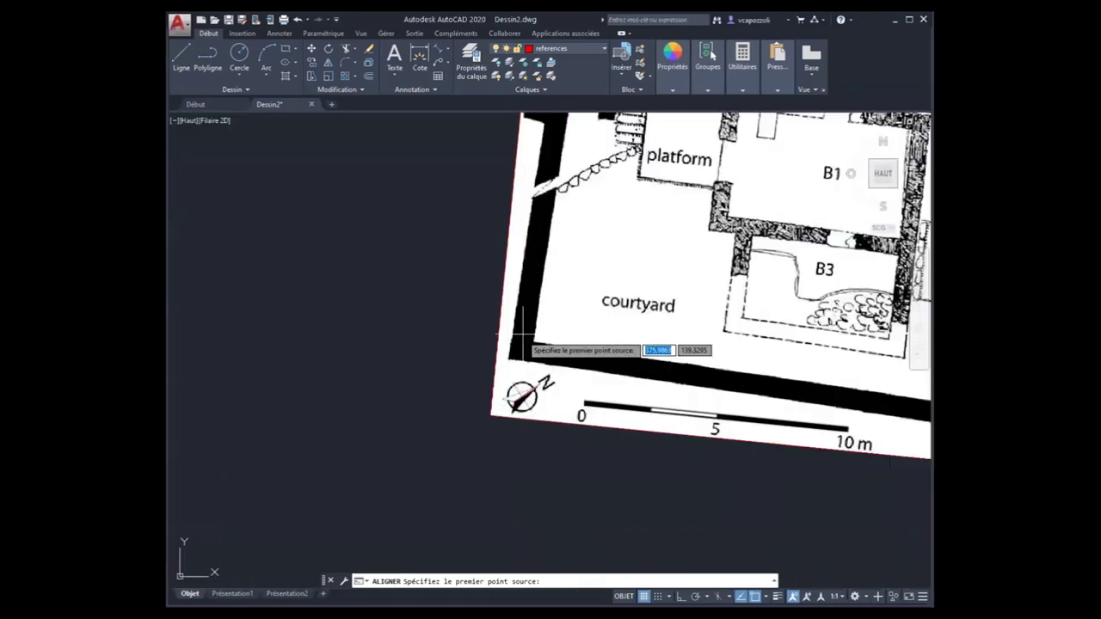
{"action": "scroll", "coordinate": [457, 435], "scroll_direction": "up", "scroll_amount": 3}
{"action": "scroll", "coordinate": [516, 347], "scroll_direction": "up", "scroll_amount": 3}
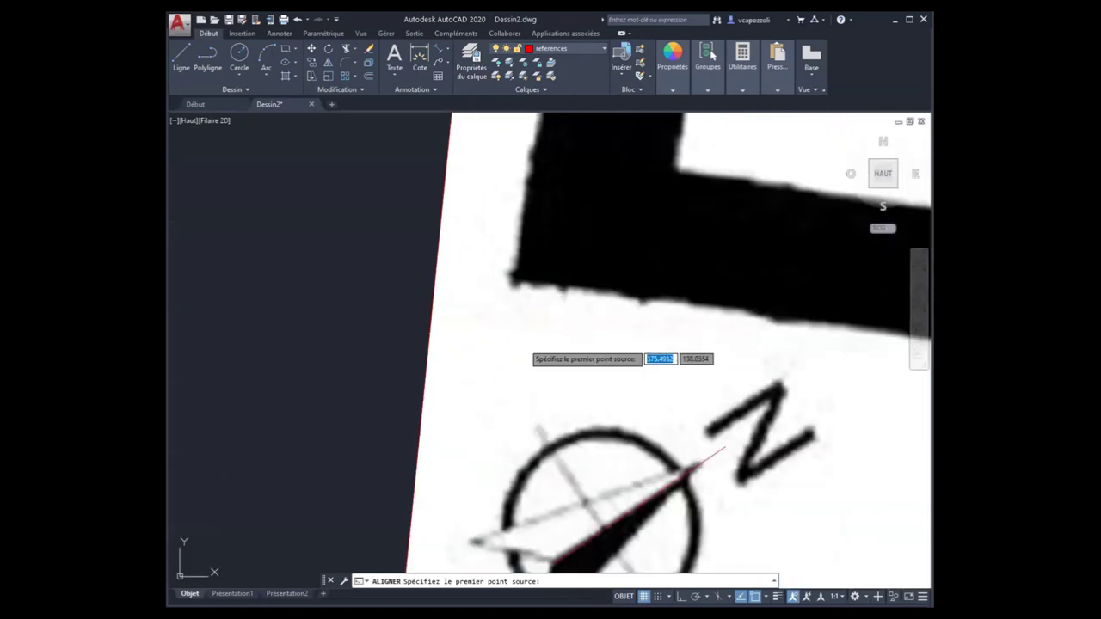
{"action": "left_click", "coordinate": [515, 279]}
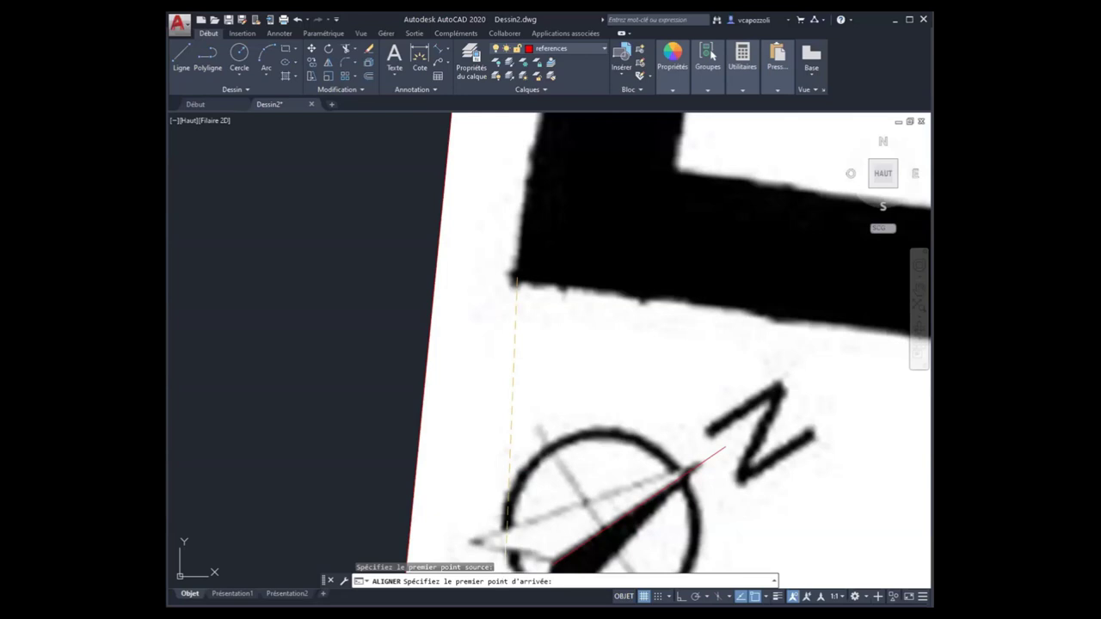
{"action": "scroll", "coordinate": [506, 517], "scroll_direction": "down", "scroll_amount": 4}
{"action": "scroll", "coordinate": [482, 447], "scroll_direction": "down", "scroll_amount": 4}
{"action": "scroll", "coordinate": [206, 405], "scroll_direction": "down", "scroll_amount": 3}
{"action": "scroll", "coordinate": [206, 401], "scroll_direction": "up", "scroll_amount": 6}
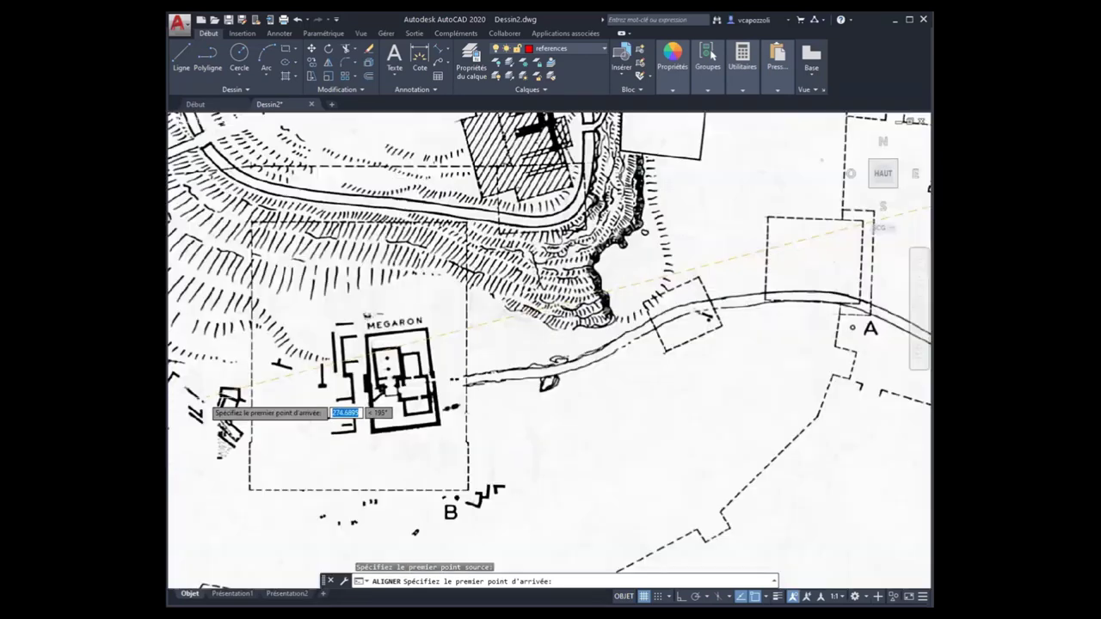
{"action": "scroll", "coordinate": [387, 438], "scroll_direction": "up", "scroll_amount": 3}
{"action": "scroll", "coordinate": [401, 413], "scroll_direction": "up", "scroll_amount": 3}
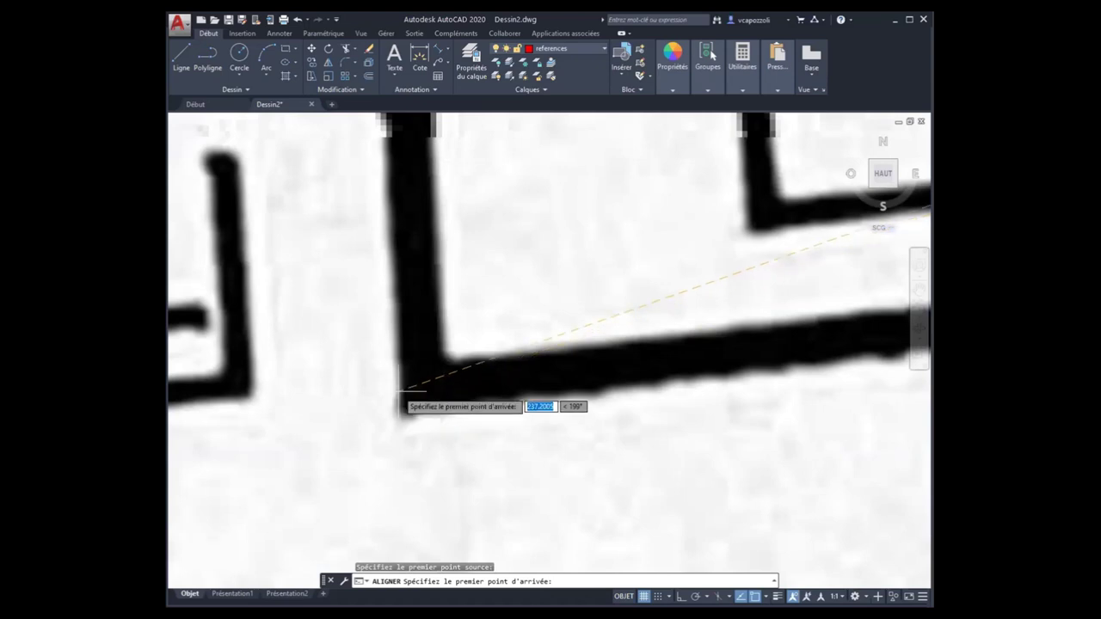
{"action": "scroll", "coordinate": [397, 403], "scroll_direction": "up", "scroll_amount": 2}
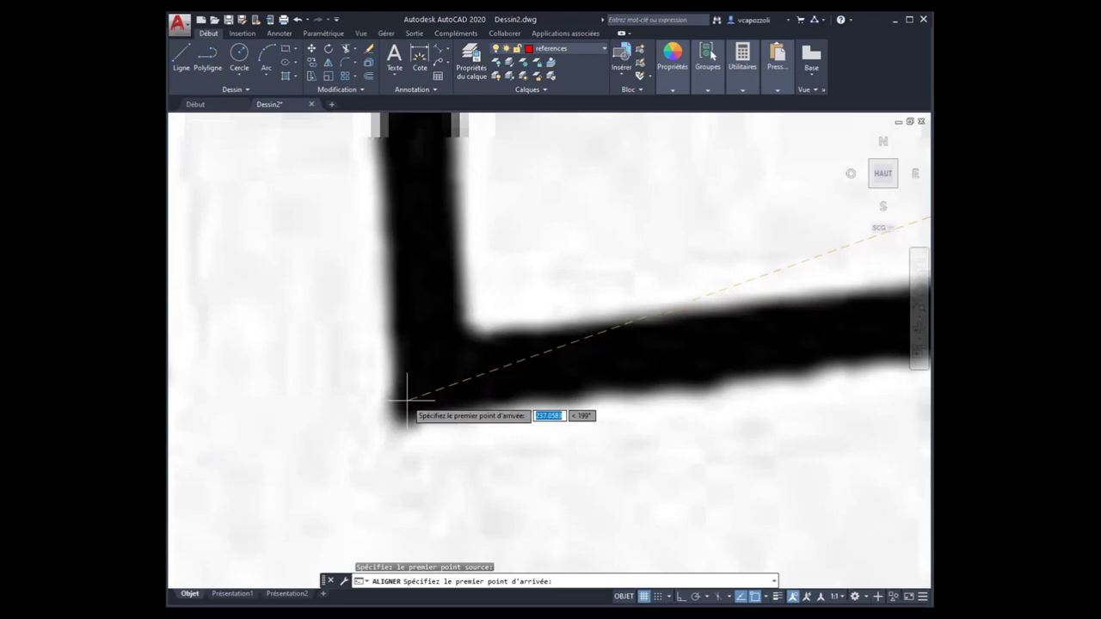
{"action": "left_click", "coordinate": [407, 400]}
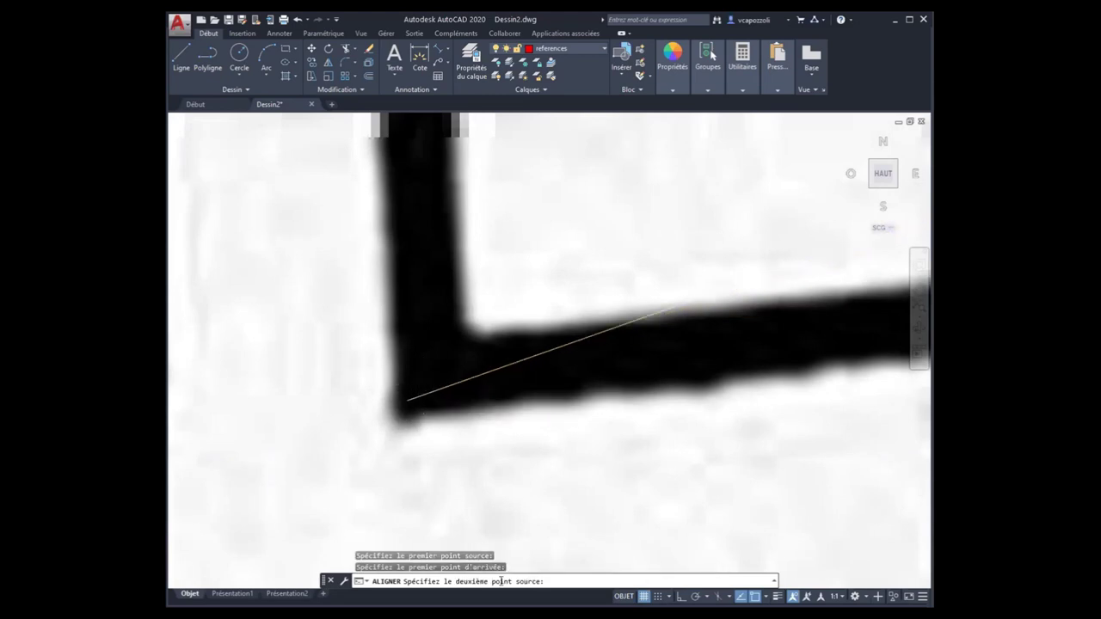
Step: Pair the plan's lower-right wall corner with the Megaron's lower-right wall corner
{"action": "scroll", "coordinate": [689, 172], "scroll_direction": "down", "scroll_amount": 5}
{"action": "scroll", "coordinate": [689, 172], "scroll_direction": "down", "scroll_amount": 5}
{"action": "scroll", "coordinate": [713, 153], "scroll_direction": "up", "scroll_amount": 2}
{"action": "scroll", "coordinate": [690, 172], "scroll_direction": "down", "scroll_amount": 2}
{"action": "scroll", "coordinate": [689, 215], "scroll_direction": "up", "scroll_amount": 3}
{"action": "scroll", "coordinate": [714, 430], "scroll_direction": "up", "scroll_amount": 4}
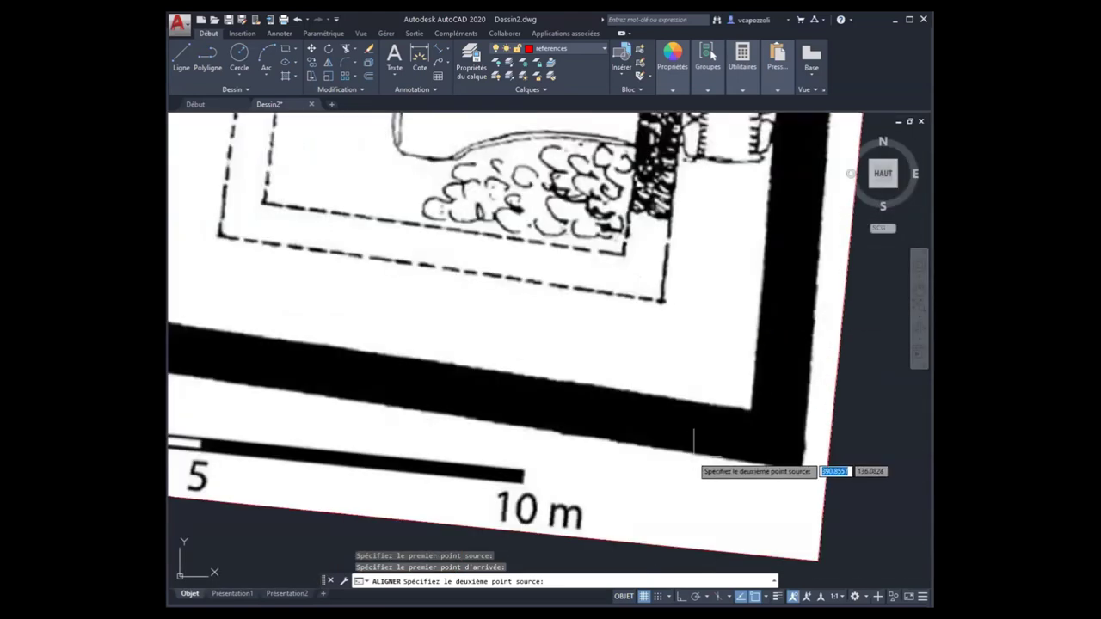
{"action": "scroll", "coordinate": [752, 465], "scroll_direction": "up", "scroll_amount": 3}
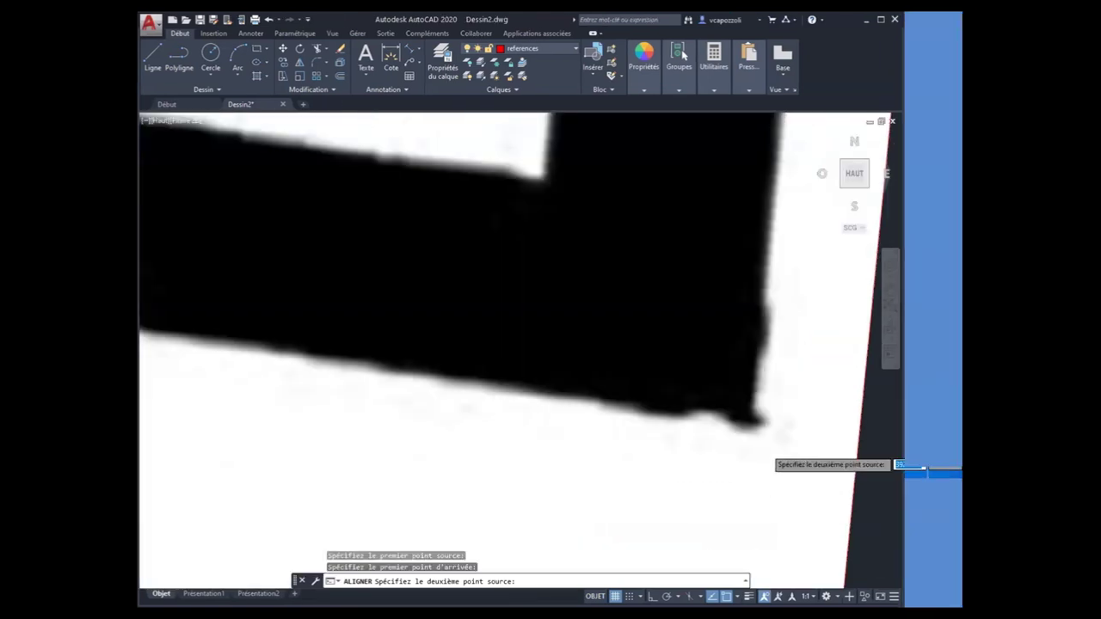
{"action": "left_click", "coordinate": [757, 419]}
{"action": "scroll", "coordinate": [602, 396], "scroll_direction": "down", "scroll_amount": 5}
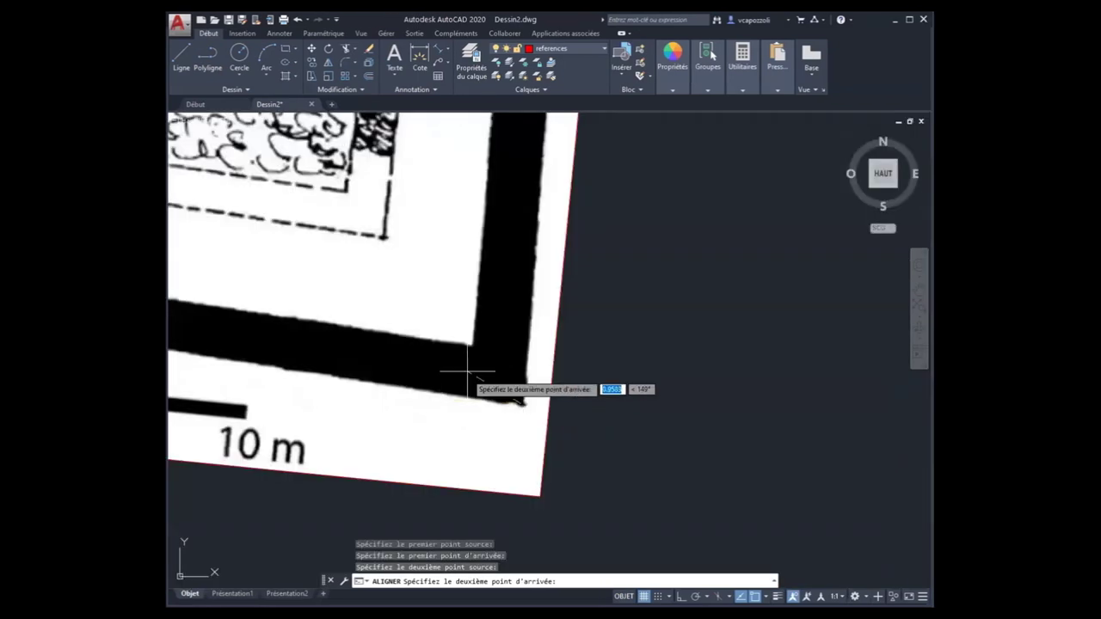
{"action": "scroll", "coordinate": [393, 413], "scroll_direction": "down", "scroll_amount": 5}
{"action": "scroll", "coordinate": [452, 415], "scroll_direction": "up", "scroll_amount": 3}
{"action": "scroll", "coordinate": [452, 403], "scroll_direction": "up", "scroll_amount": 3}
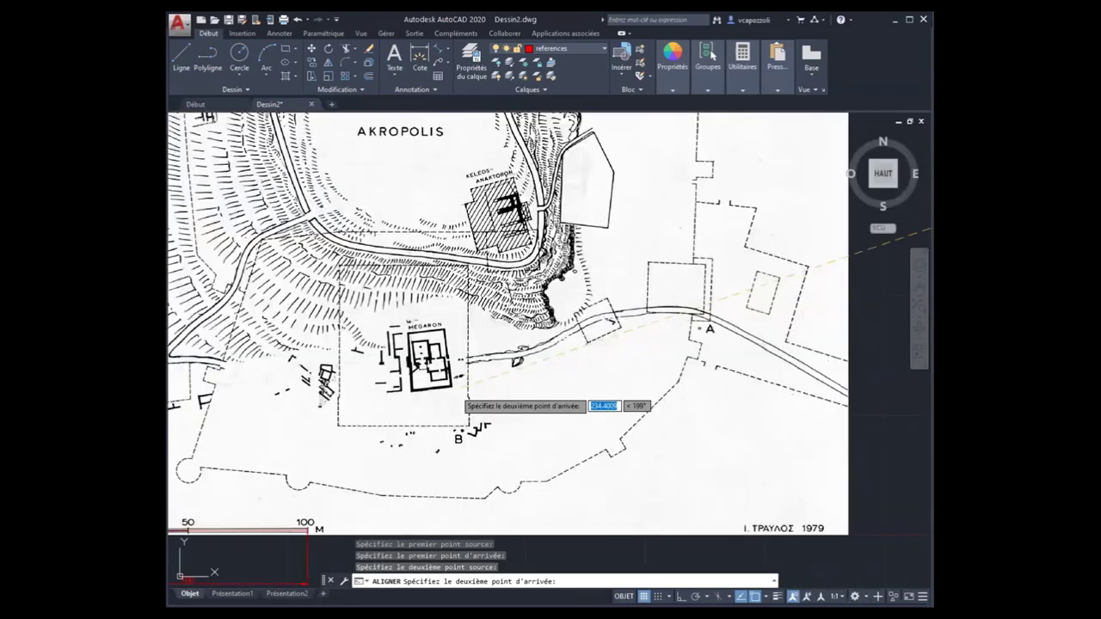
{"action": "scroll", "coordinate": [442, 408], "scroll_direction": "up", "scroll_amount": 3}
{"action": "scroll", "coordinate": [434, 467], "scroll_direction": "up", "scroll_amount": 3}
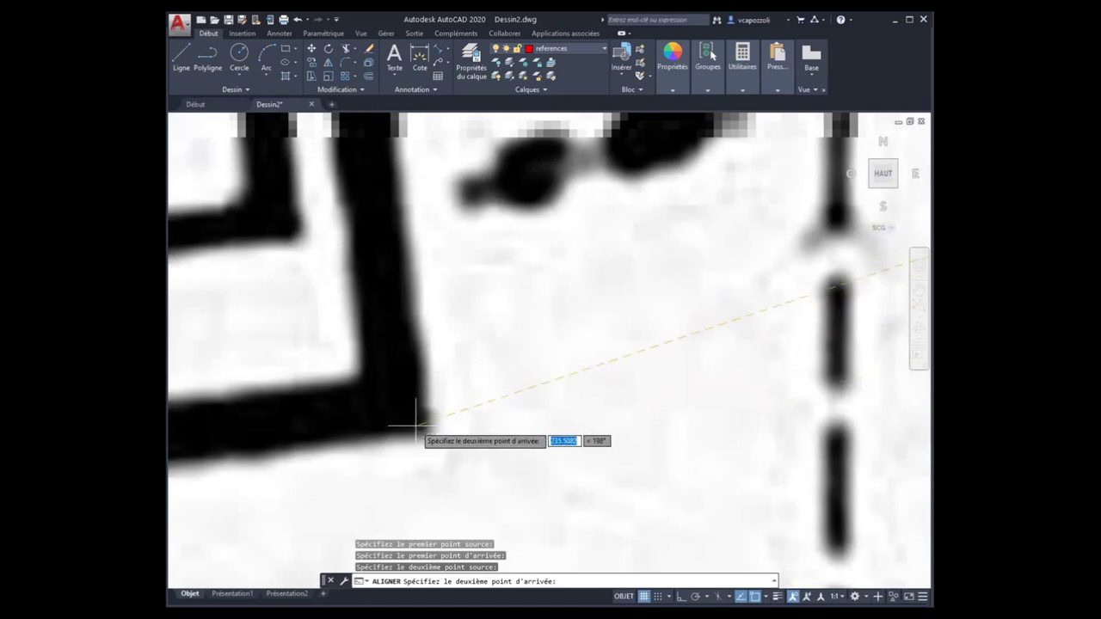
{"action": "left_click", "coordinate": [417, 424]}
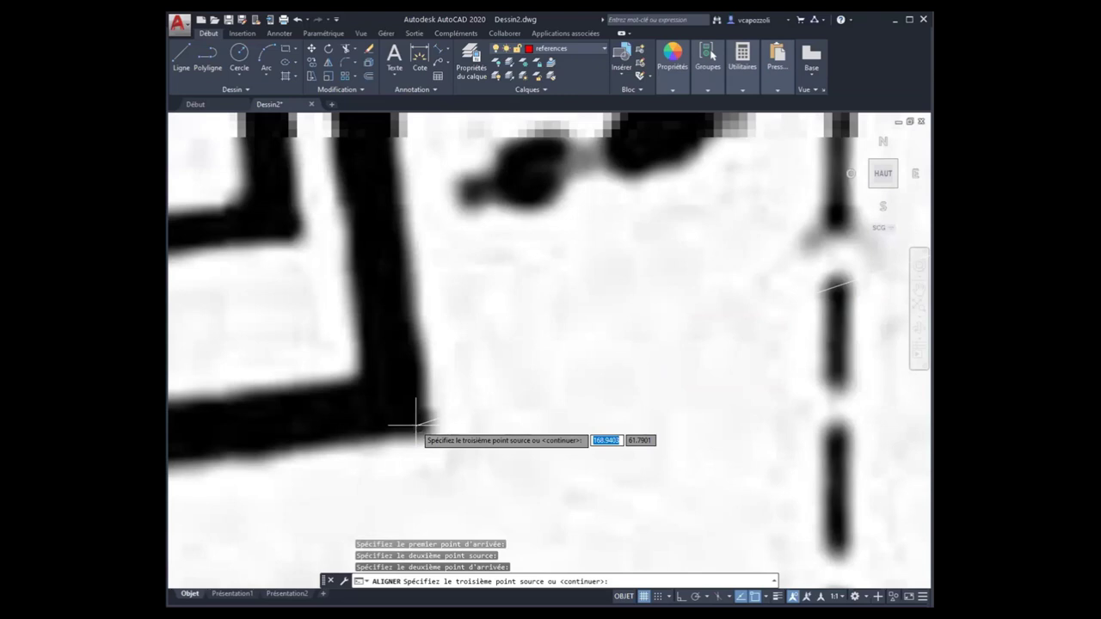
Step: Skip the third point and finish the alignment with N, leaving the plan unscaled
{"action": "key", "text": "Return"}
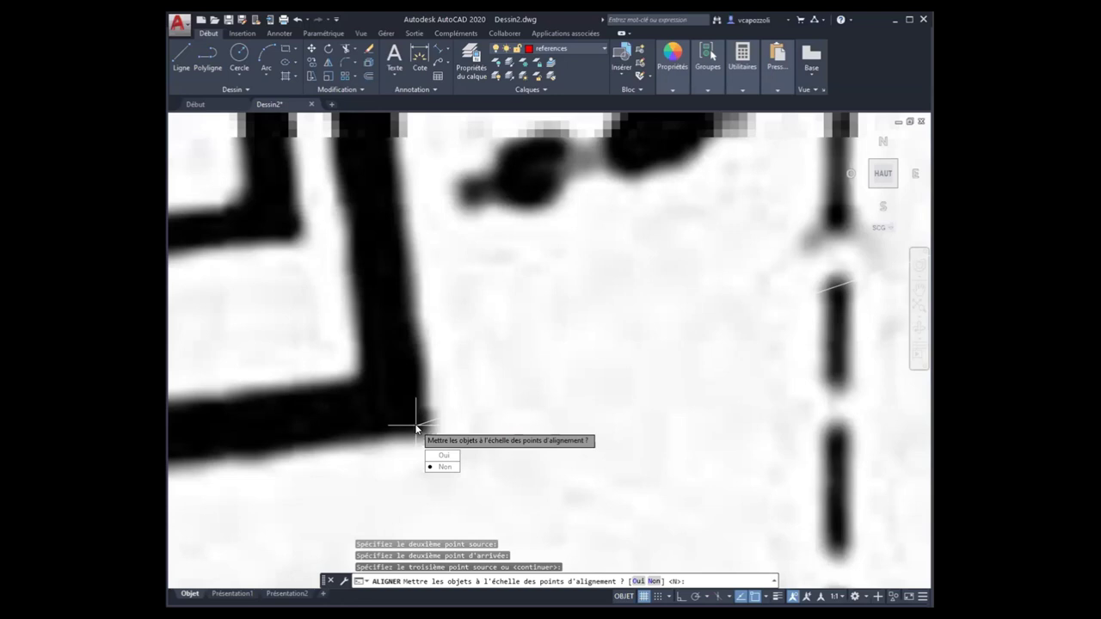
{"action": "type", "text": "nn"}
{"action": "key", "text": "Return"}
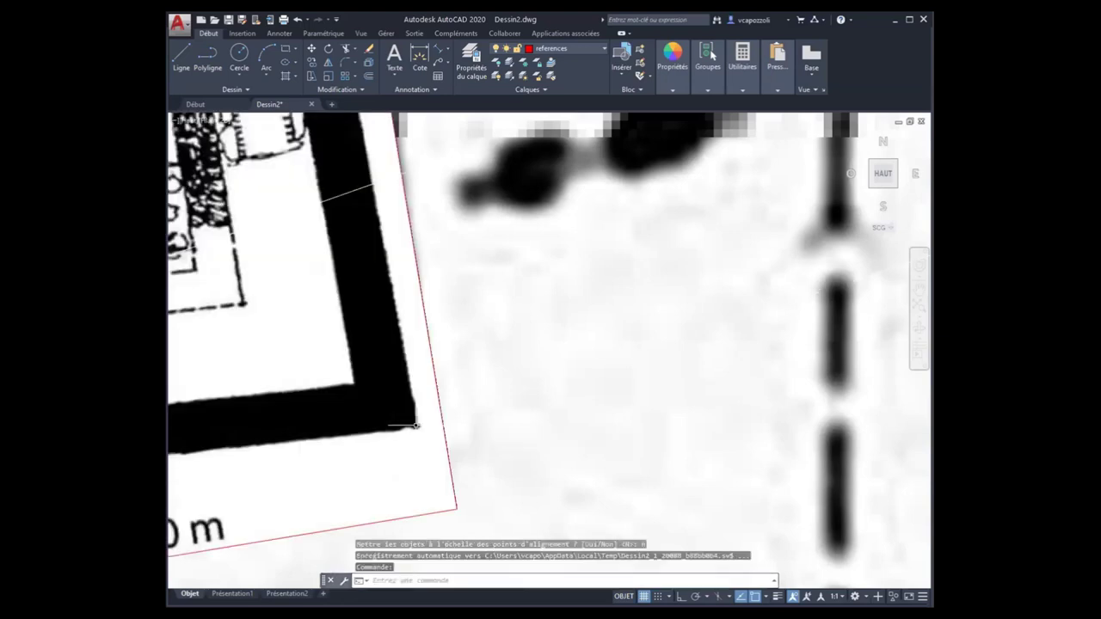
{"action": "scroll", "coordinate": [416, 425], "scroll_direction": "down", "scroll_amount": 5}
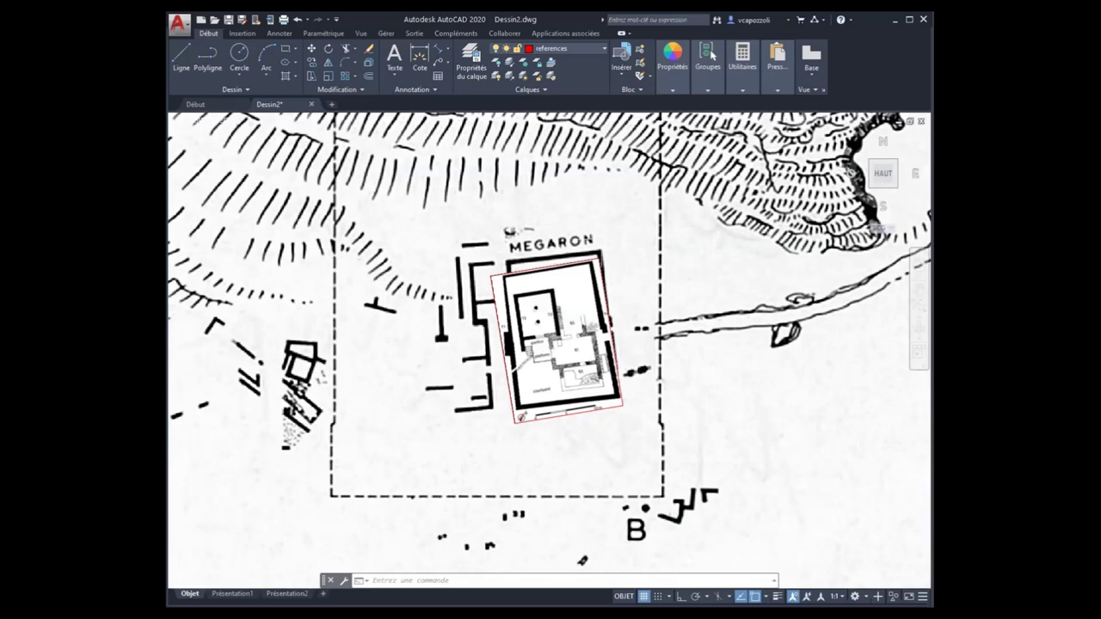
{"action": "scroll", "coordinate": [600, 247], "scroll_direction": "up", "scroll_amount": 2}
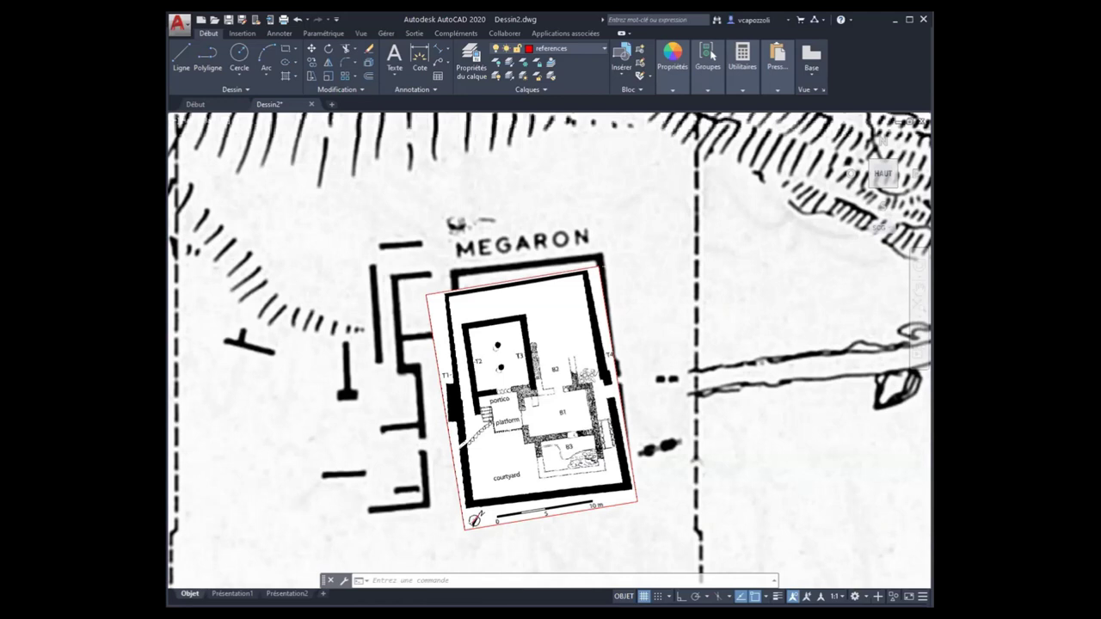
Step: Window-select the aligned building plan image
{"action": "left_click", "coordinate": [413, 275]}
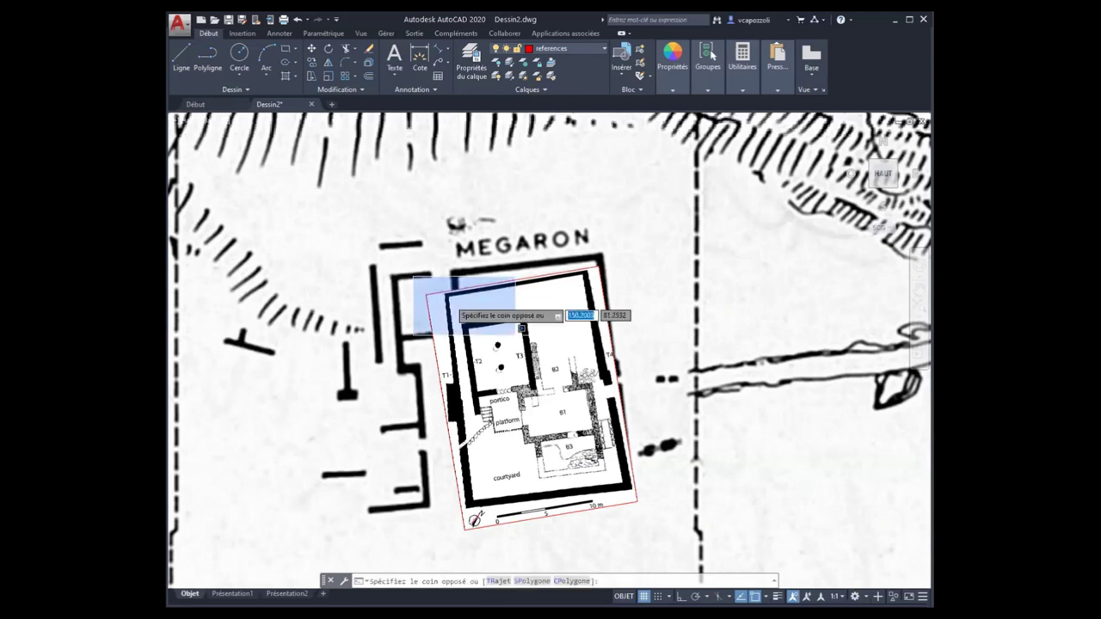
{"action": "left_click", "coordinate": [680, 530]}
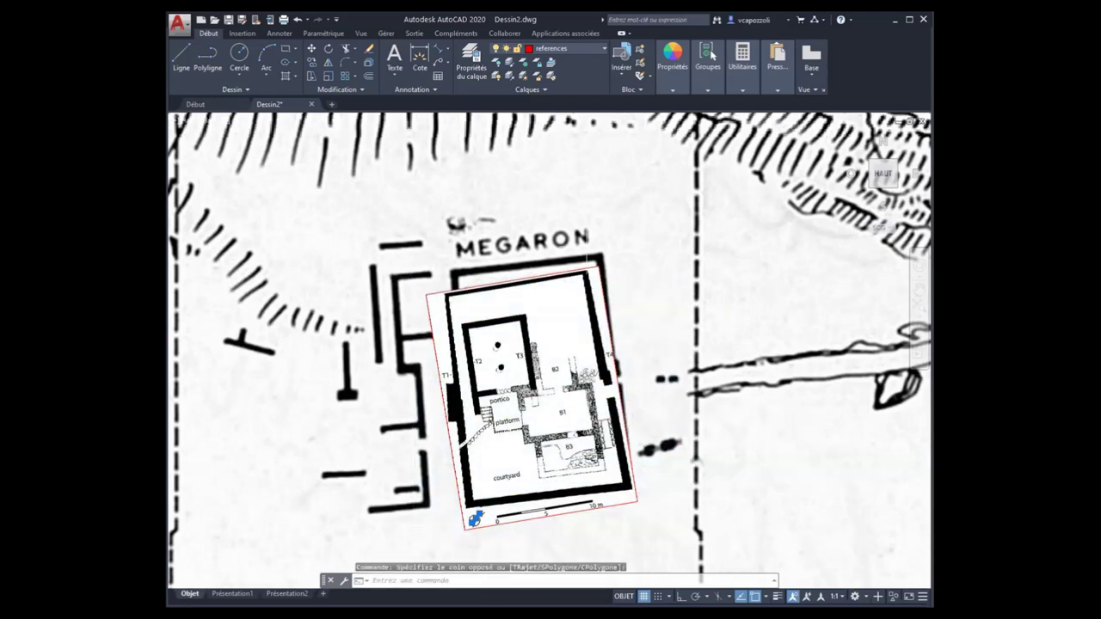
{"action": "key", "text": "Escape"}
{"action": "left_click", "coordinate": [372, 235]}
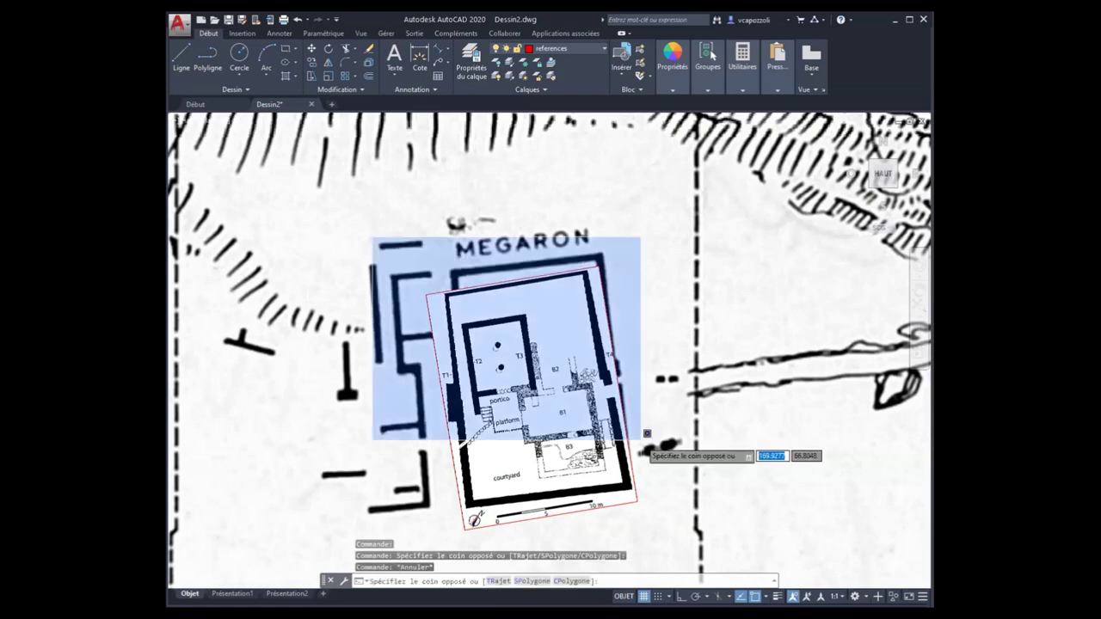
{"action": "left_click", "coordinate": [697, 550]}
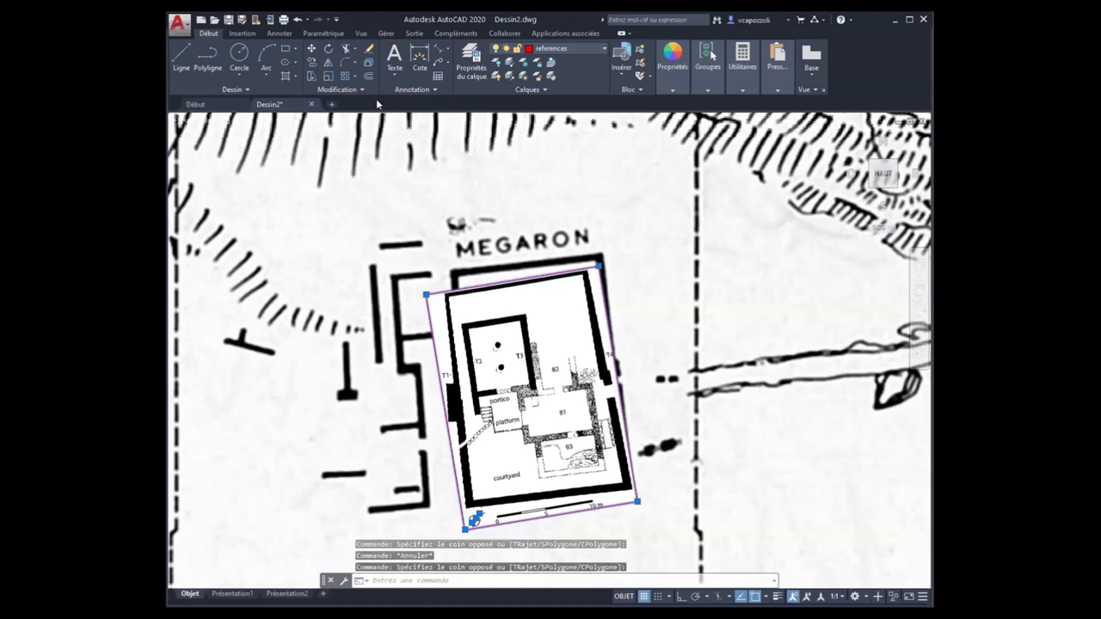
Step: Move the plan from its outer wall corner onto the Megaron's matching wall corner
{"action": "left_click", "coordinate": [312, 49]}
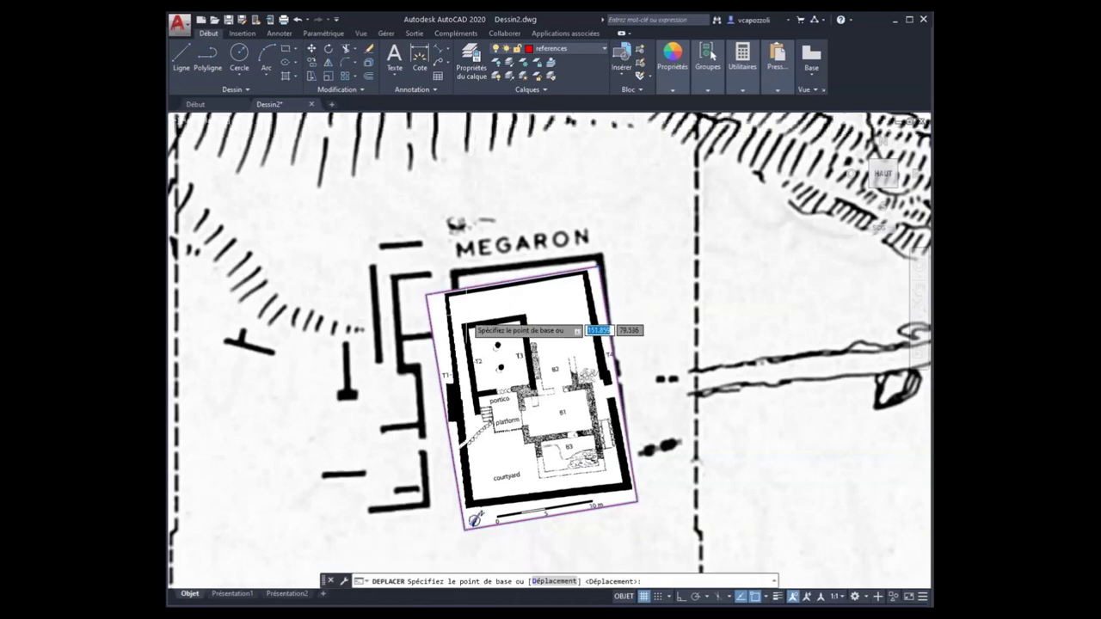
{"action": "scroll", "coordinate": [456, 301], "scroll_direction": "up", "scroll_amount": 4}
{"action": "scroll", "coordinate": [441, 270], "scroll_direction": "up", "scroll_amount": 2}
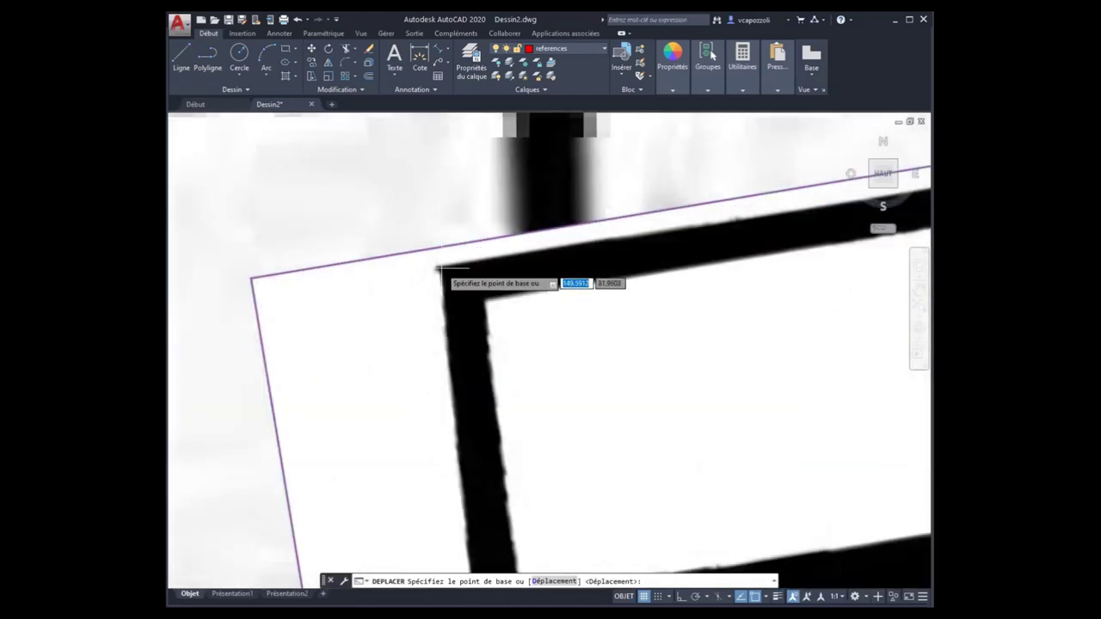
{"action": "left_click", "coordinate": [441, 270]}
{"action": "scroll", "coordinate": [516, 250], "scroll_direction": "down", "scroll_amount": 5}
{"action": "scroll", "coordinate": [526, 241], "scroll_direction": "up", "scroll_amount": 5}
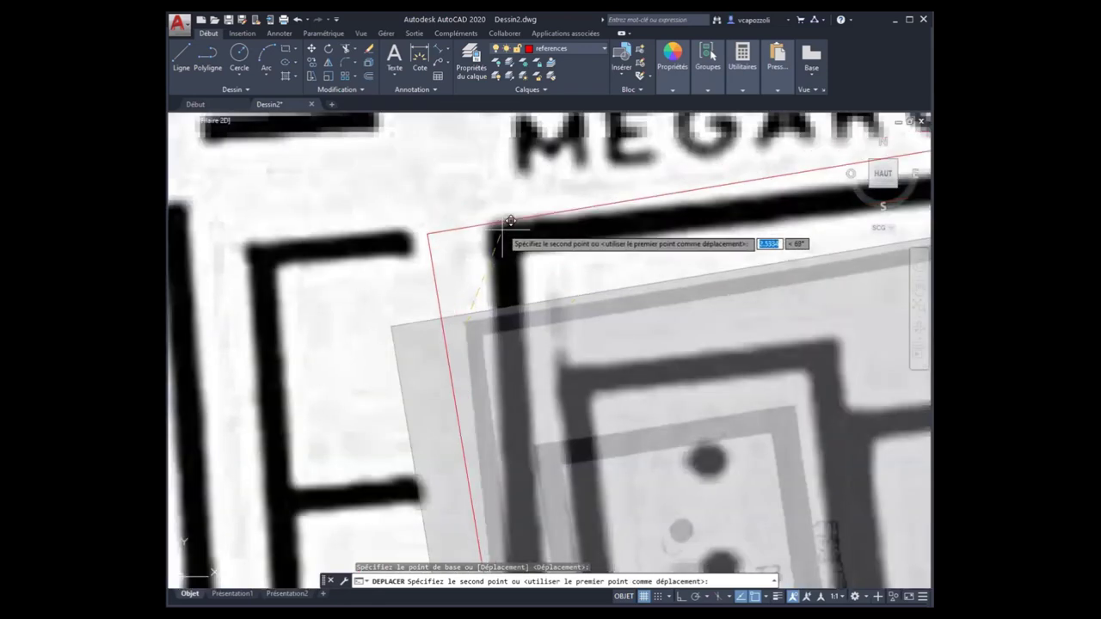
{"action": "left_click", "coordinate": [498, 227]}
{"action": "scroll", "coordinate": [517, 220], "scroll_direction": "down", "scroll_amount": 3}
{"action": "scroll", "coordinate": [548, 204], "scroll_direction": "up", "scroll_amount": 1}
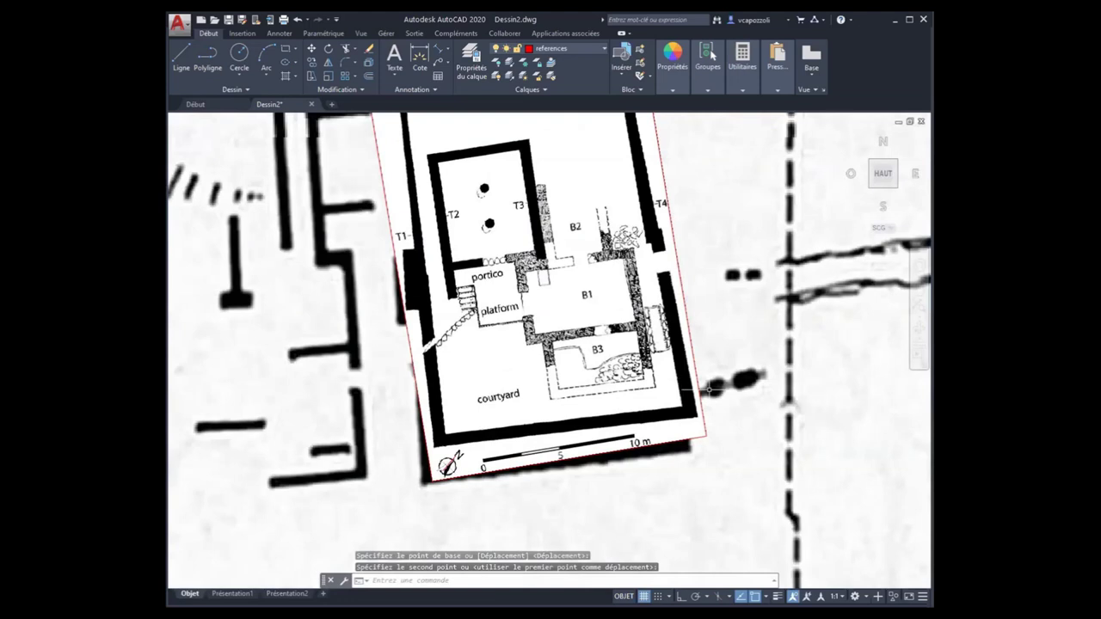
{"action": "scroll", "coordinate": [694, 361], "scroll_direction": "down", "scroll_amount": 2}
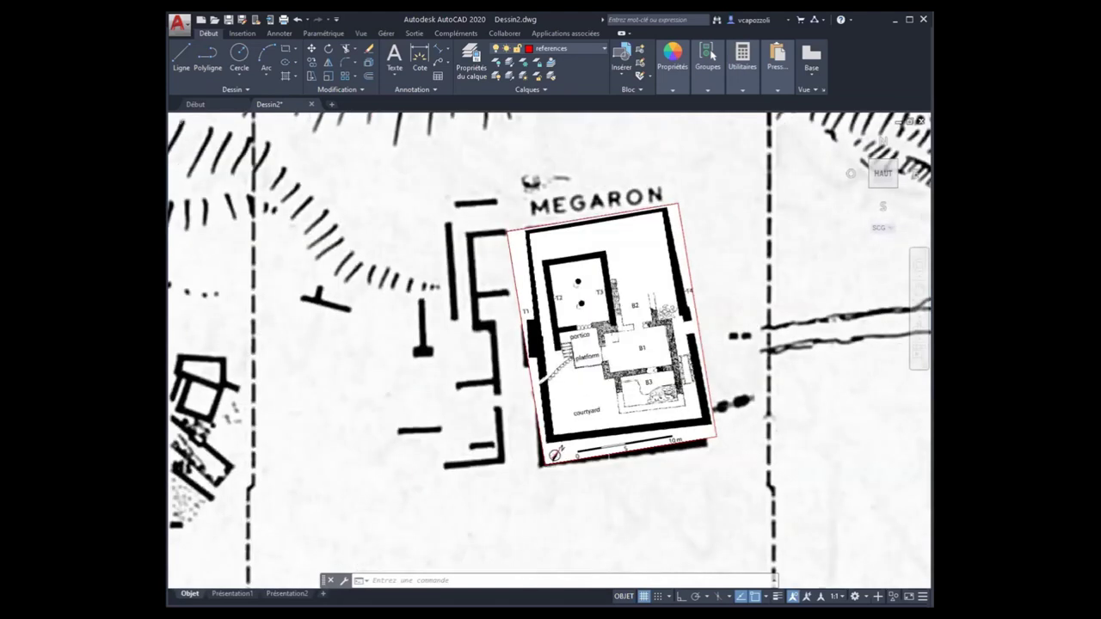
{"action": "middle_click_drag", "start_coordinate": [628, 430], "coordinate": [576, 353]}
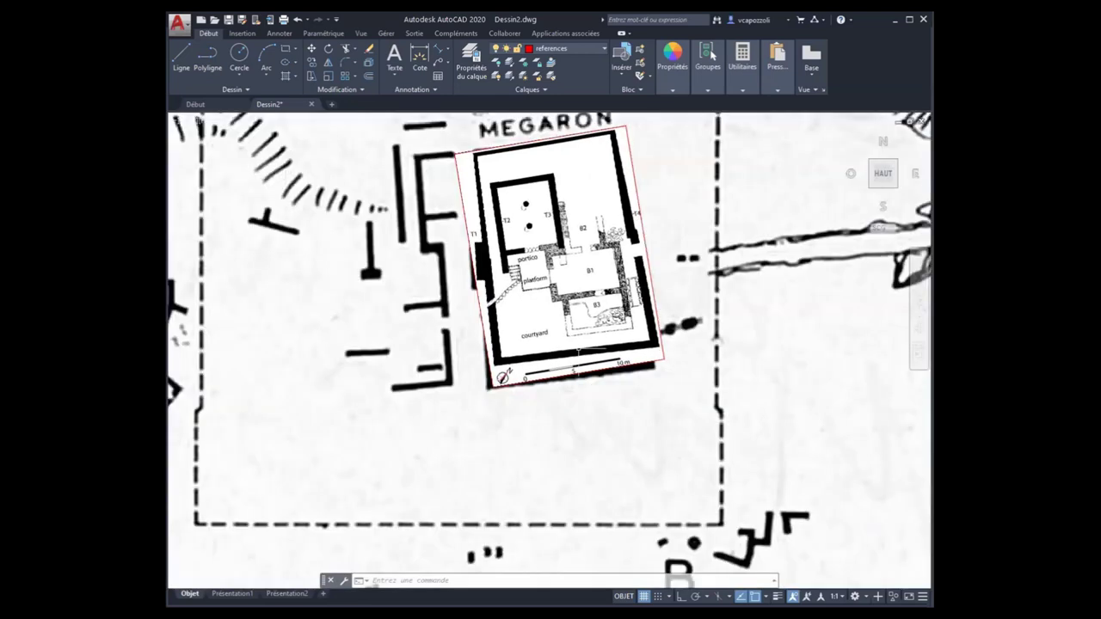
Step: Toggle Afficher l'image repeatedly to compare plan and map, leaving the image shown
{"action": "left_click", "coordinate": [380, 72]}
{"action": "left_click", "coordinate": [380, 72]}
{"action": "left_click", "coordinate": [379, 72]}
{"action": "left_click", "coordinate": [379, 71]}
{"action": "left_click", "coordinate": [379, 72]}
{"action": "left_click", "coordinate": [379, 72]}
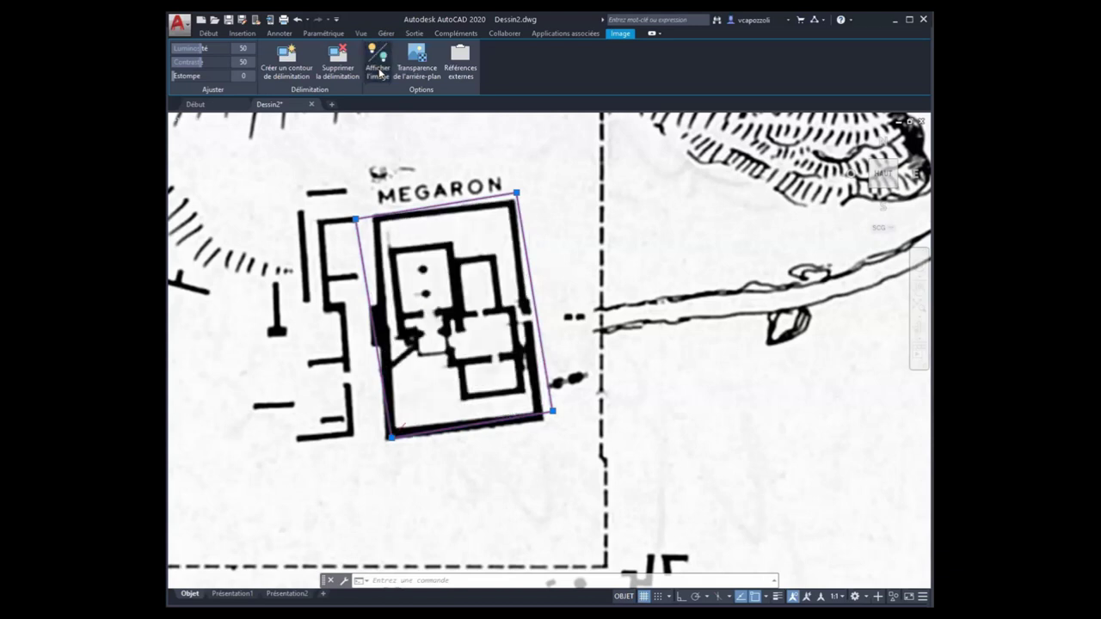
{"action": "left_click", "coordinate": [380, 74]}
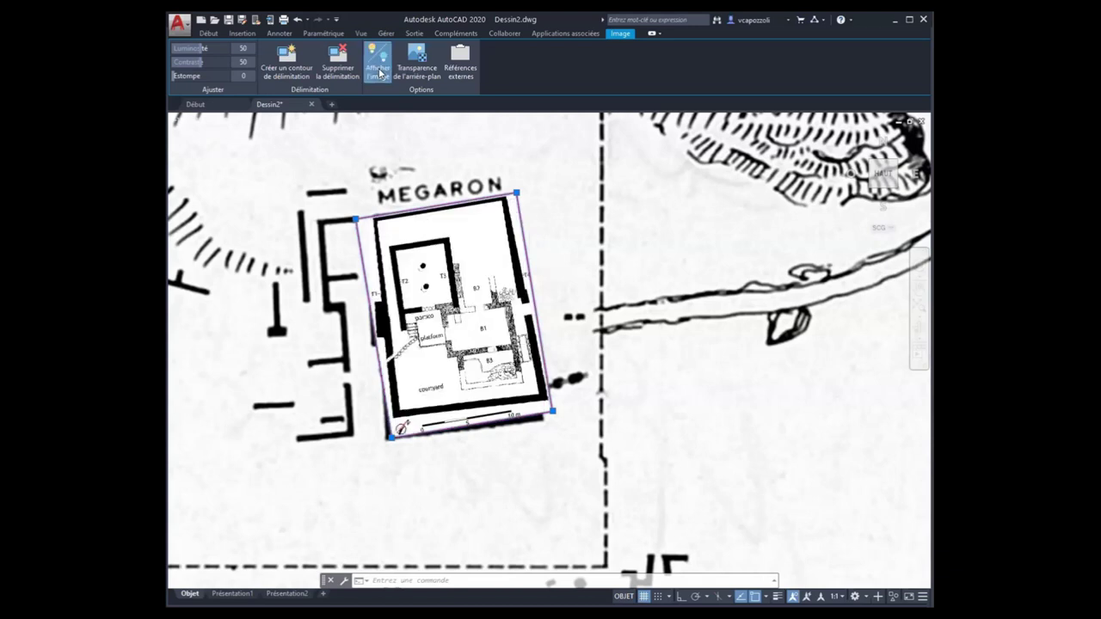
Step: Bring the plan and Megaron into view, select the image, and return to the Début tab
{"action": "scroll", "coordinate": [397, 287], "scroll_direction": "down", "scroll_amount": 3}
{"action": "scroll", "coordinate": [421, 226], "scroll_direction": "up", "scroll_amount": 3}
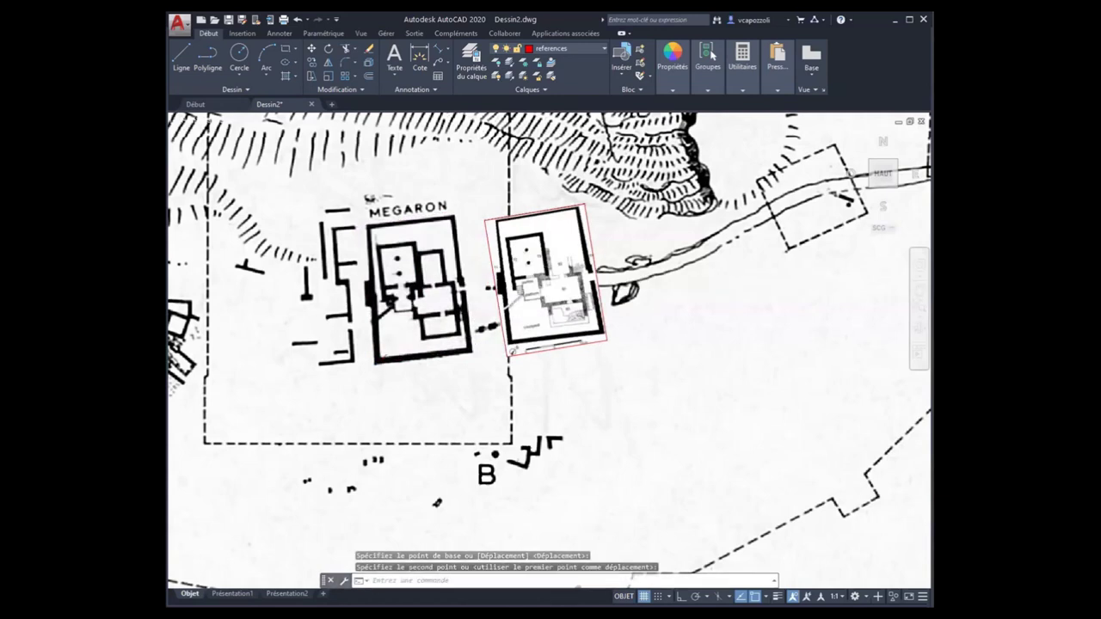
{"action": "scroll", "coordinate": [632, 362], "scroll_direction": "up", "scroll_amount": 2}
{"action": "middle_click_drag", "start_coordinate": [631, 361], "coordinate": [693, 385]}
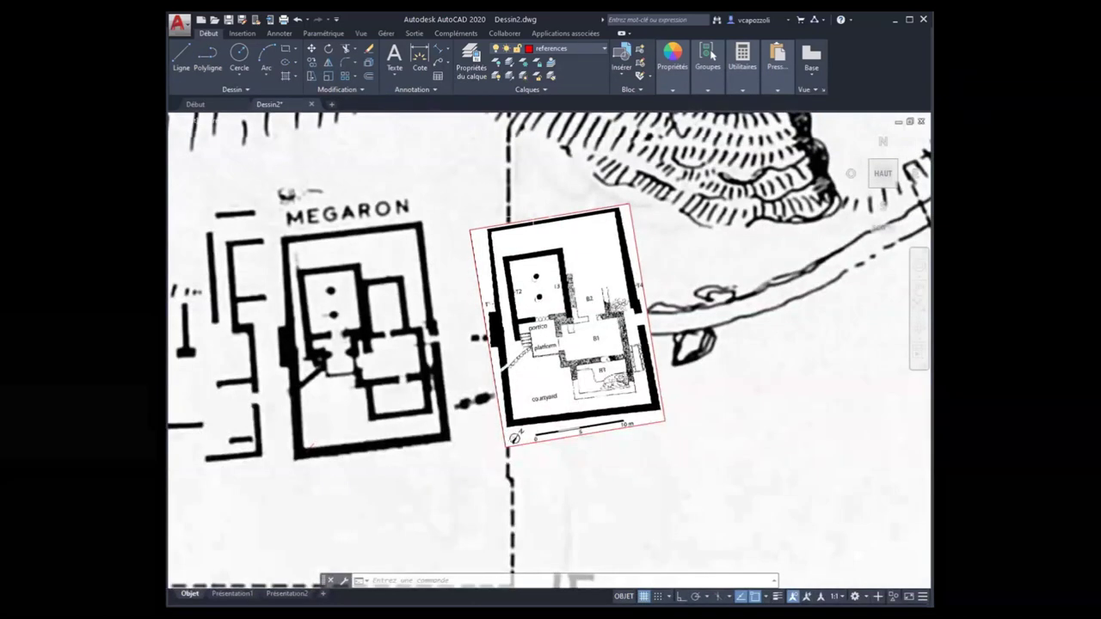
{"action": "left_click", "coordinate": [555, 218]}
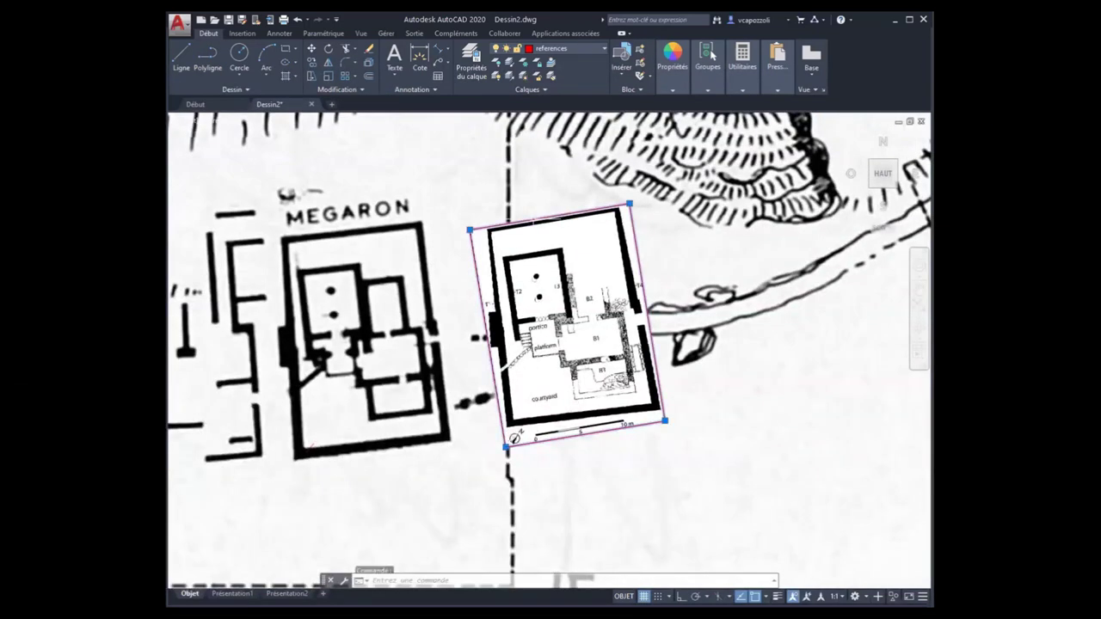
{"action": "left_click", "coordinate": [209, 33]}
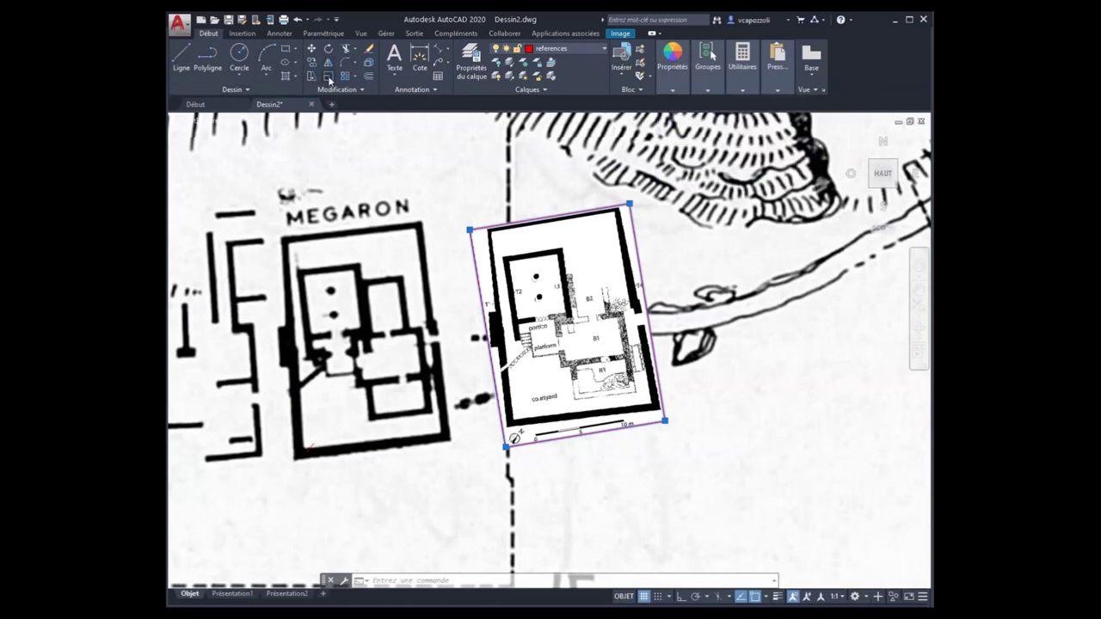
Step: Scale the plan image from its lower-left corner, using the plan's top wall as reference length
{"action": "left_click", "coordinate": [327, 77]}
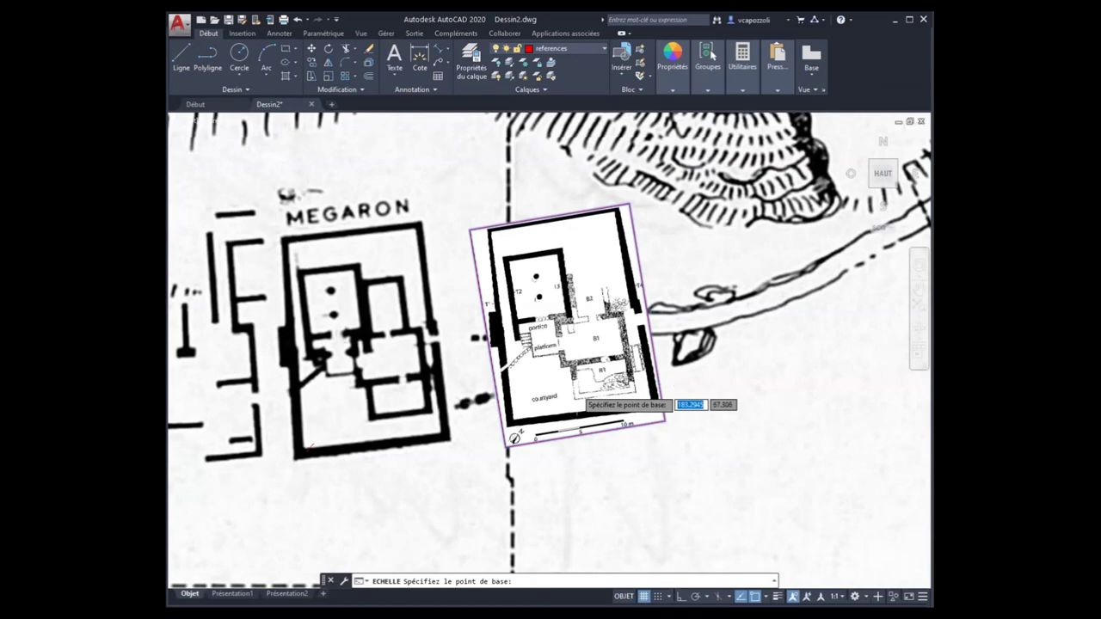
{"action": "left_click", "coordinate": [514, 439]}
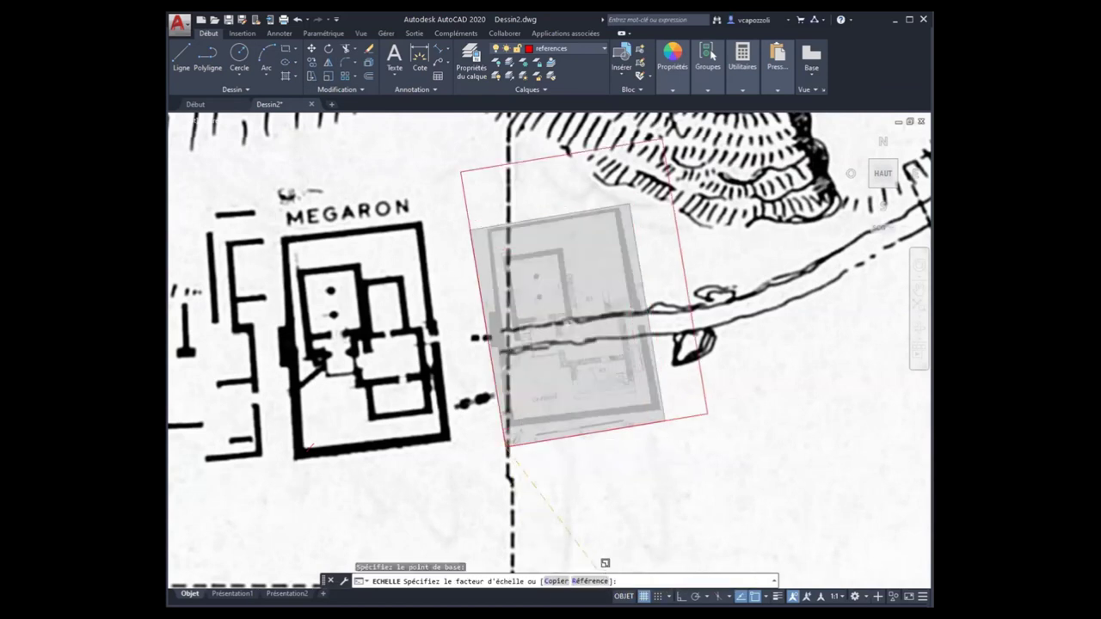
{"action": "type", "text": "r"}
{"action": "key", "text": "Return"}
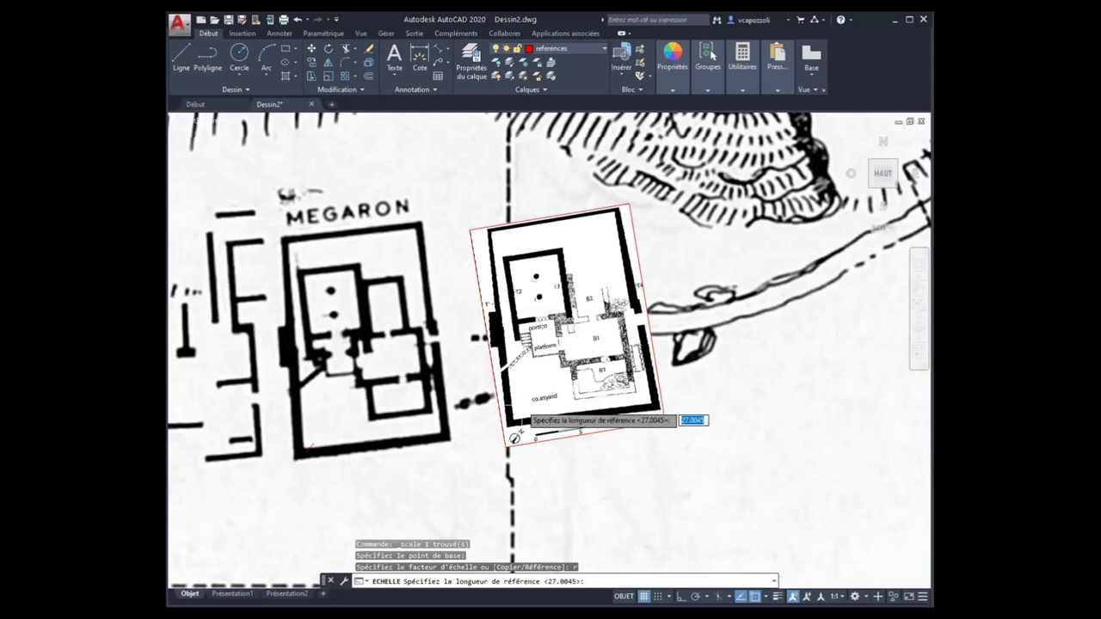
{"action": "scroll", "coordinate": [533, 277], "scroll_direction": "up", "scroll_amount": 2}
{"action": "scroll", "coordinate": [534, 277], "scroll_direction": "up", "scroll_amount": 2}
{"action": "scroll", "coordinate": [533, 277], "scroll_direction": "up", "scroll_amount": 2}
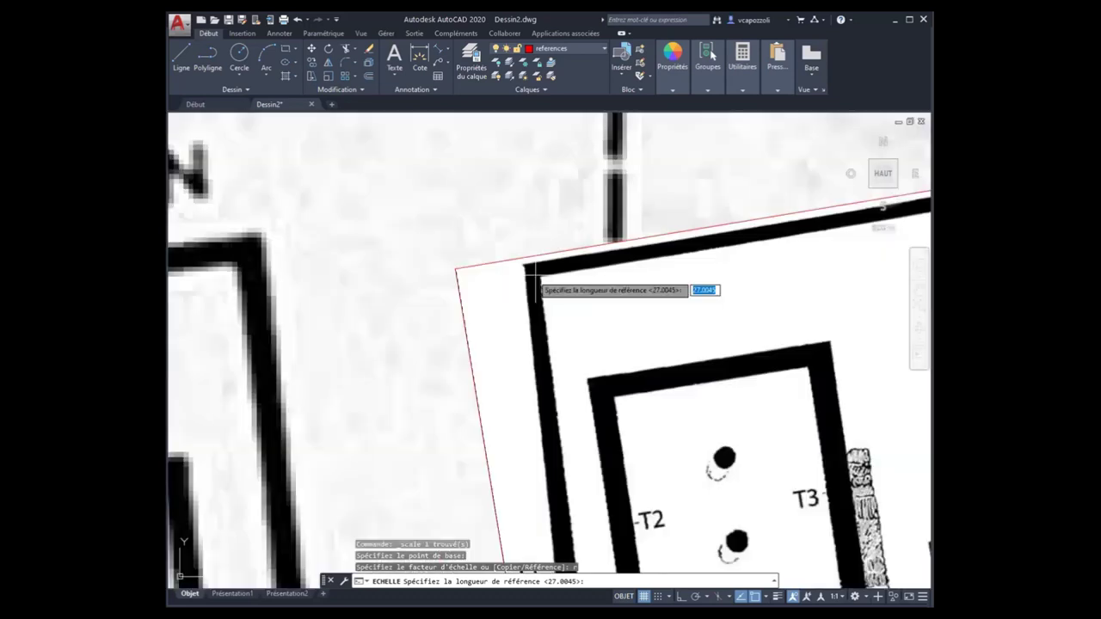
{"action": "scroll", "coordinate": [534, 277], "scroll_direction": "up", "scroll_amount": 2}
{"action": "scroll", "coordinate": [516, 258], "scroll_direction": "up", "scroll_amount": 2}
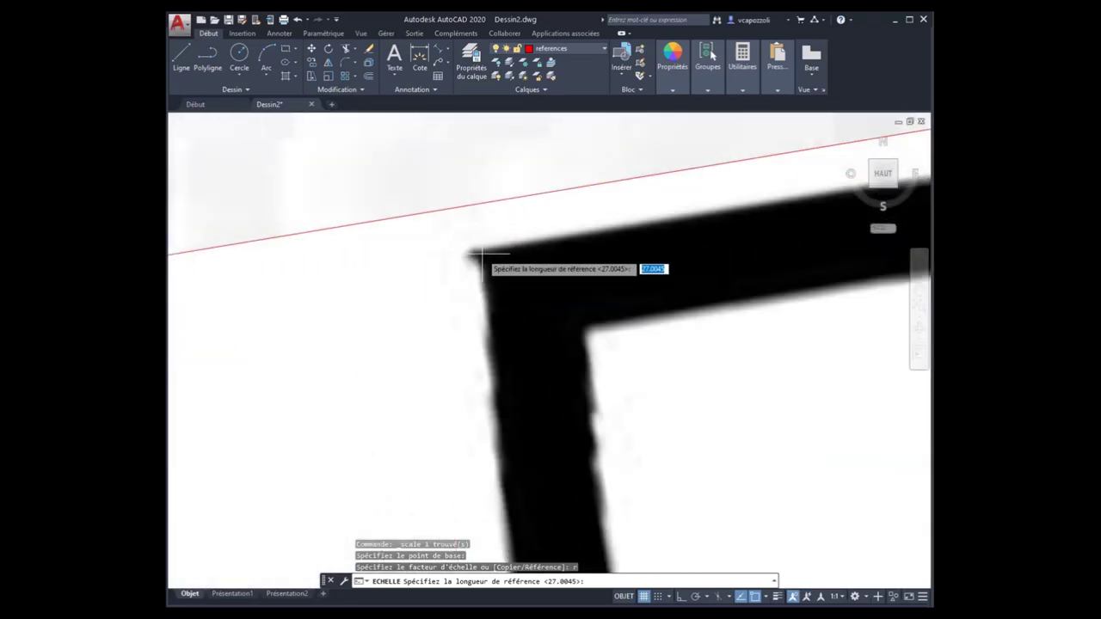
{"action": "left_click", "coordinate": [482, 256]}
{"action": "scroll", "coordinate": [576, 301], "scroll_direction": "down", "scroll_amount": 2}
{"action": "scroll", "coordinate": [594, 322], "scroll_direction": "down", "scroll_amount": 2}
{"action": "scroll", "coordinate": [393, 275], "scroll_direction": "up", "scroll_amount": 3}
{"action": "scroll", "coordinate": [703, 204], "scroll_direction": "down", "scroll_amount": 1}
{"action": "scroll", "coordinate": [809, 177], "scroll_direction": "up", "scroll_amount": 2}
{"action": "scroll", "coordinate": [796, 190], "scroll_direction": "up", "scroll_amount": 2}
{"action": "scroll", "coordinate": [783, 183], "scroll_direction": "up", "scroll_amount": 2}
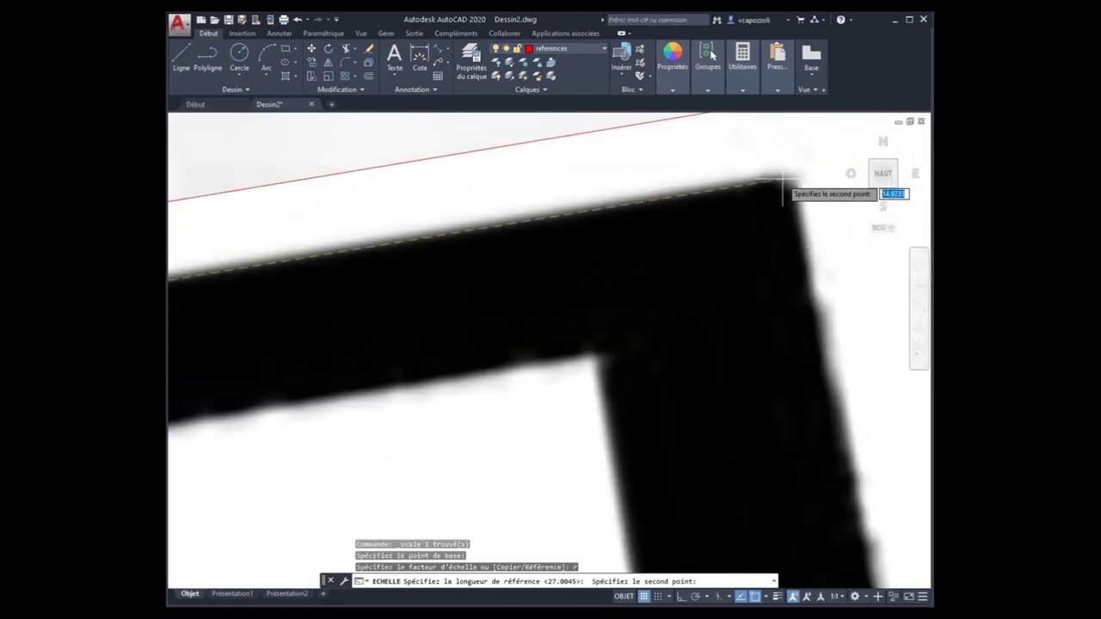
{"action": "left_click", "coordinate": [783, 183]}
{"action": "scroll", "coordinate": [680, 396], "scroll_direction": "down", "scroll_amount": 3}
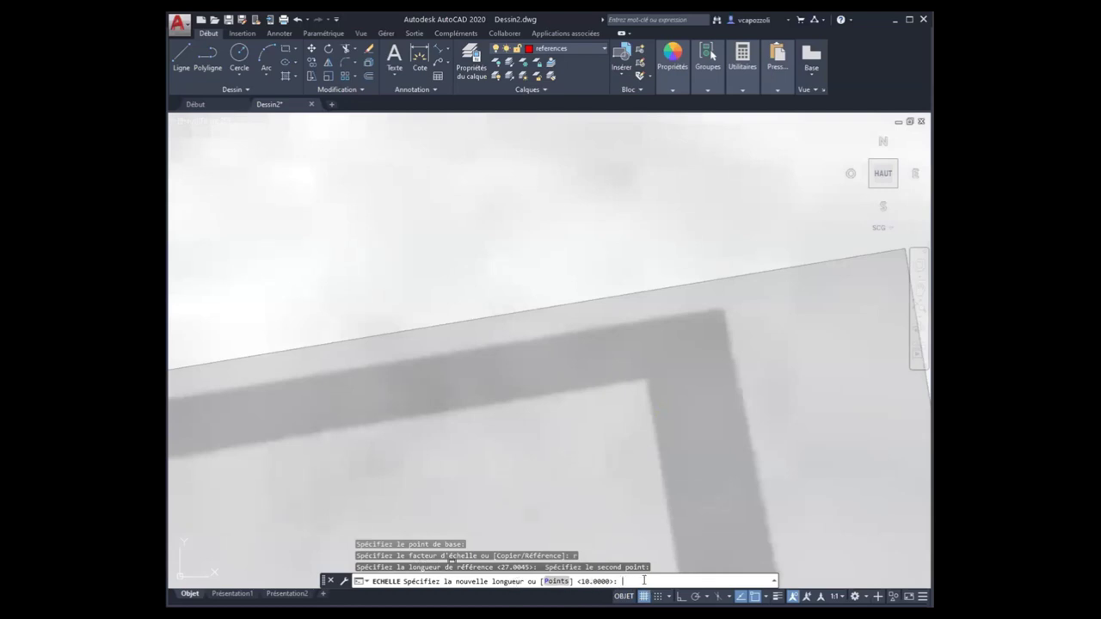
{"action": "type", "text": "p"}
Step: Set the new length by two points on the Megaron's top wall corners
{"action": "key", "text": "Return"}
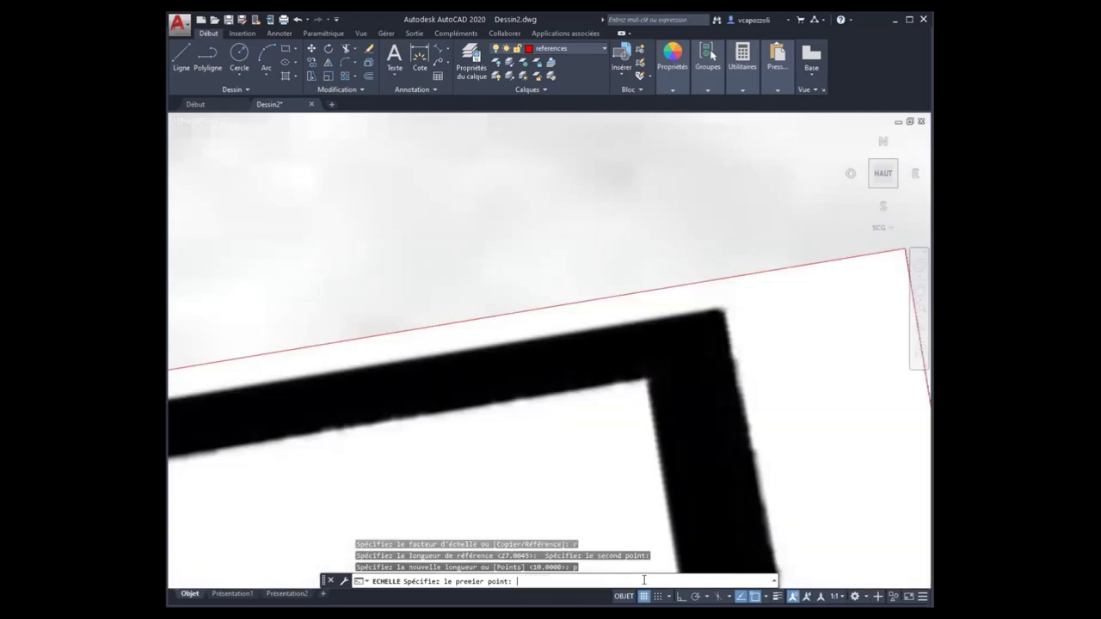
{"action": "scroll", "coordinate": [490, 223], "scroll_direction": "down", "scroll_amount": 3}
{"action": "scroll", "coordinate": [501, 223], "scroll_direction": "down", "scroll_amount": 3}
{"action": "scroll", "coordinate": [333, 238], "scroll_direction": "down", "scroll_amount": 2}
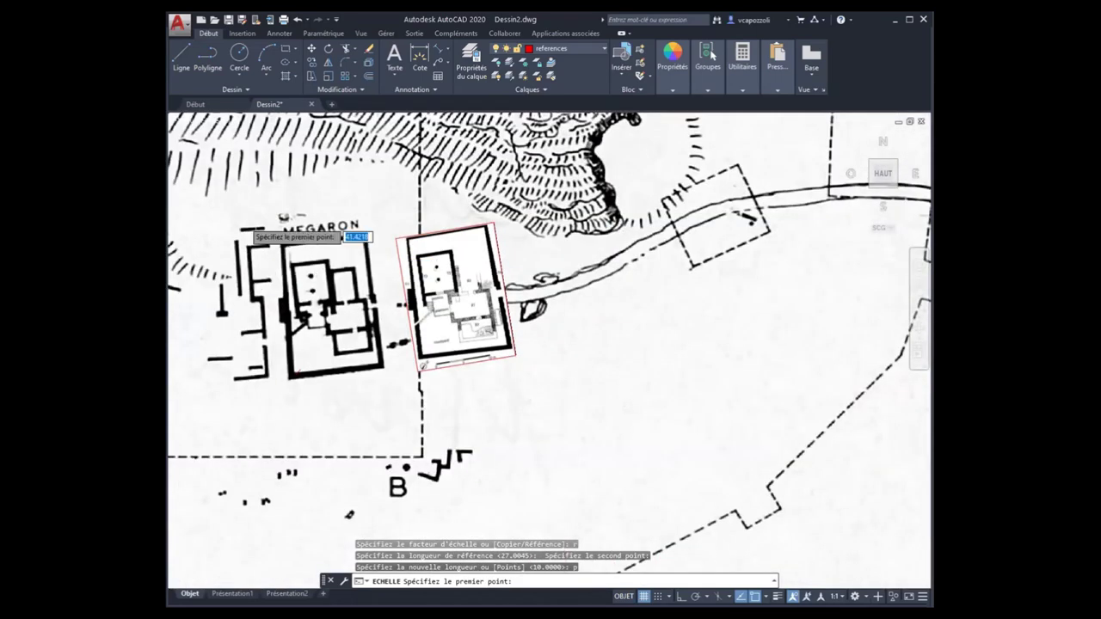
{"action": "scroll", "coordinate": [310, 267], "scroll_direction": "up", "scroll_amount": 10}
{"action": "scroll", "coordinate": [301, 261], "scroll_direction": "up", "scroll_amount": 3}
{"action": "scroll", "coordinate": [271, 374], "scroll_direction": "up", "scroll_amount": 3}
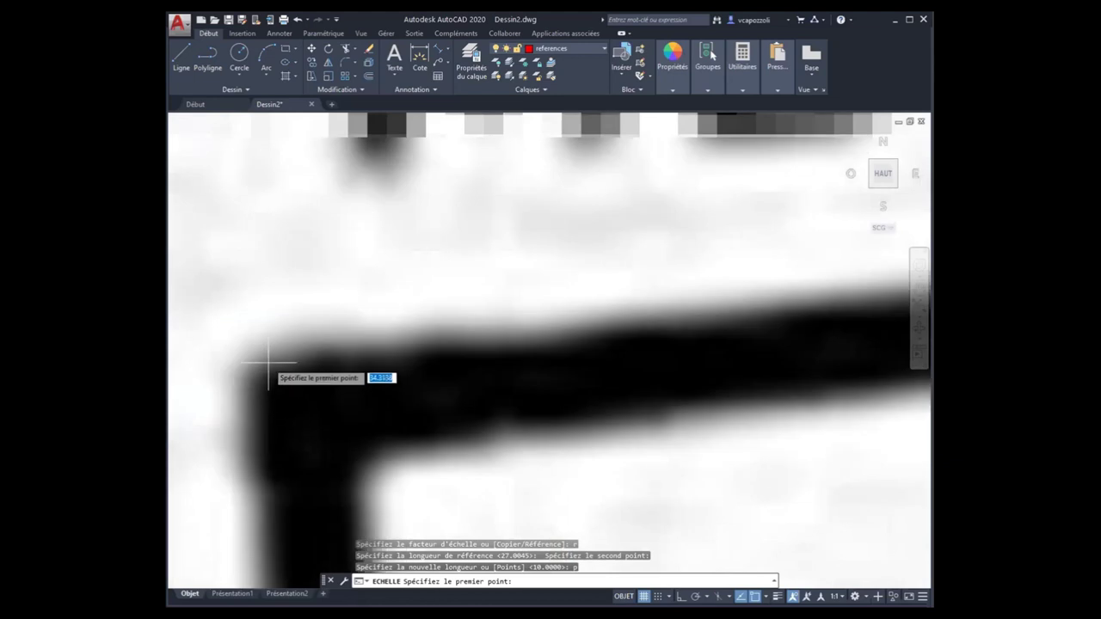
{"action": "left_click", "coordinate": [268, 376]}
{"action": "scroll", "coordinate": [352, 354], "scroll_direction": "down", "scroll_amount": 5}
{"action": "scroll", "coordinate": [572, 338], "scroll_direction": "up", "scroll_amount": 3}
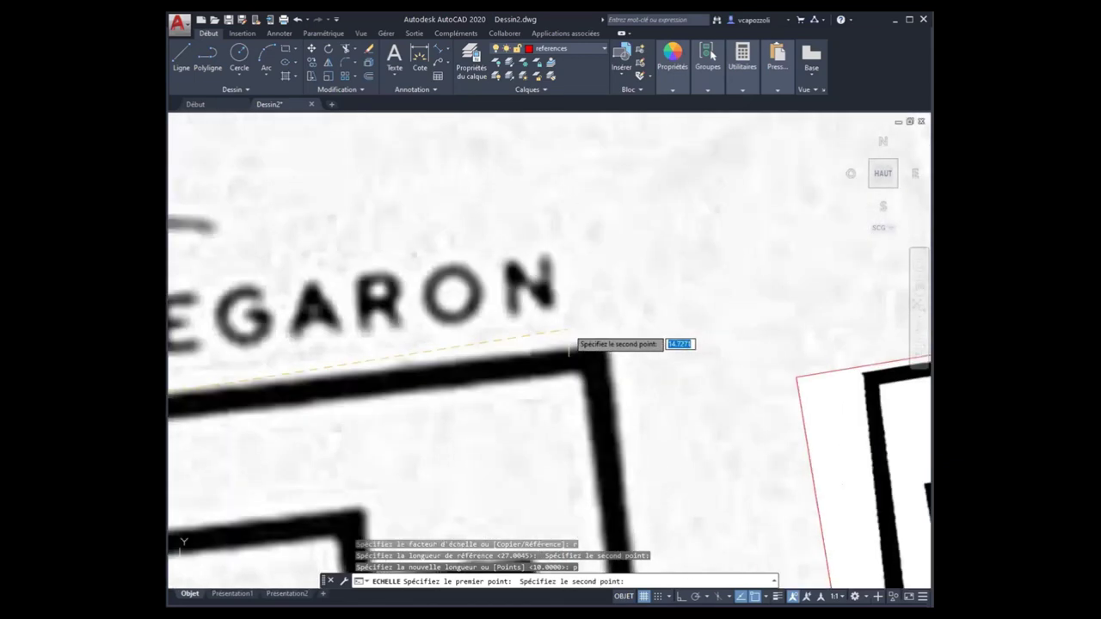
{"action": "scroll", "coordinate": [602, 365], "scroll_direction": "up", "scroll_amount": 2}
{"action": "scroll", "coordinate": [598, 355], "scroll_direction": "up", "scroll_amount": 2}
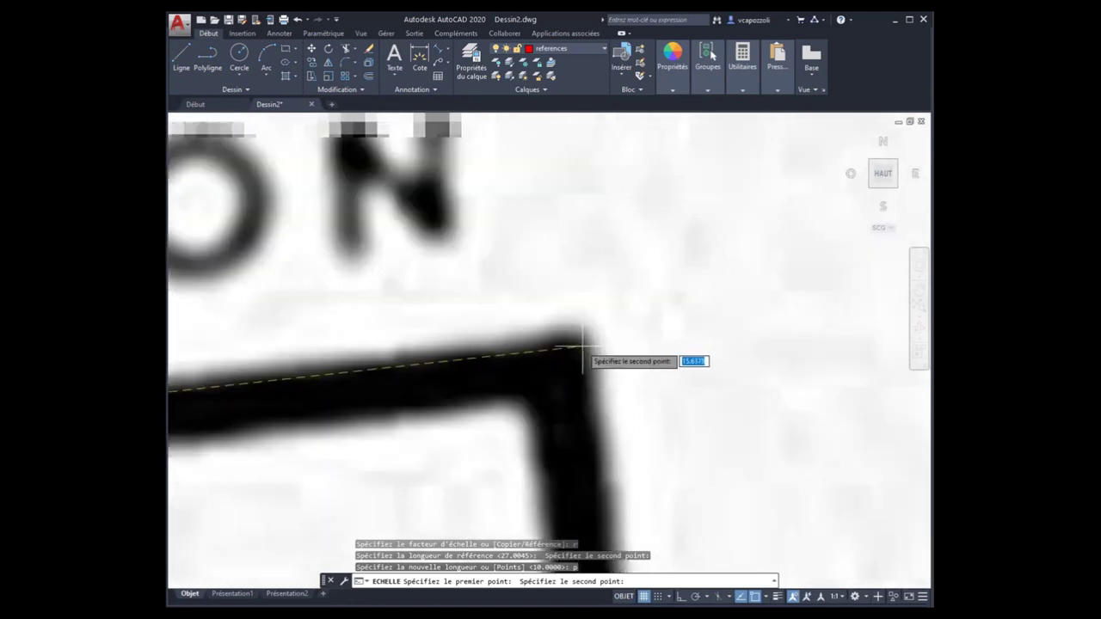
{"action": "left_click", "coordinate": [581, 346]}
{"action": "scroll", "coordinate": [585, 349], "scroll_direction": "down", "scroll_amount": 2}
{"action": "scroll", "coordinate": [588, 351], "scroll_direction": "down", "scroll_amount": 2}
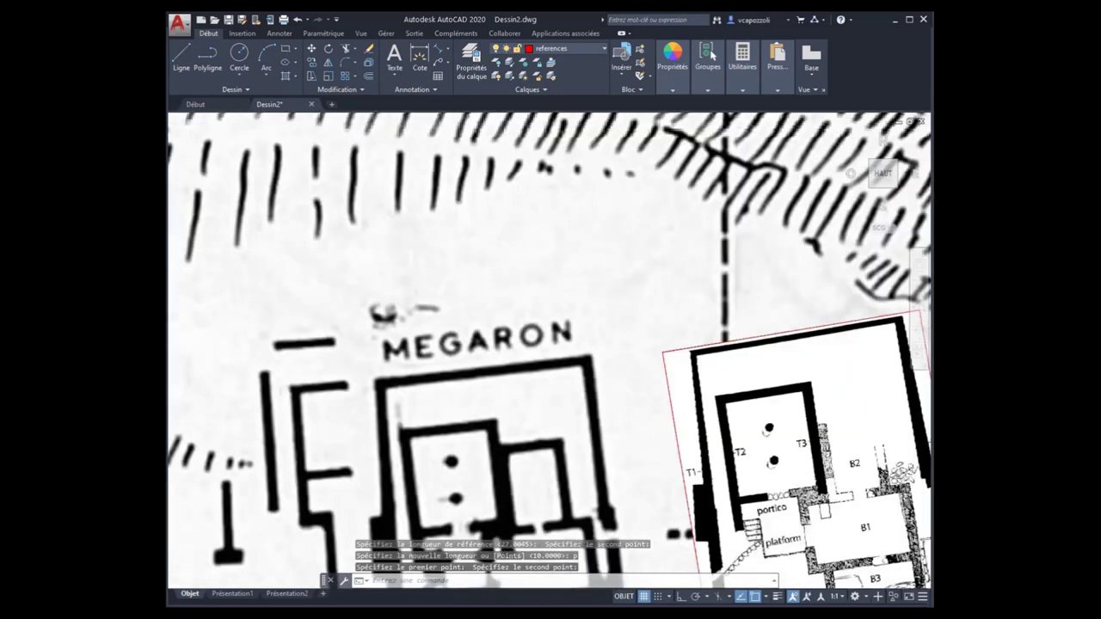
{"action": "scroll", "coordinate": [592, 352], "scroll_direction": "down", "scroll_amount": 2}
Step: Zoom around the site map to view the rescaled plan just east of the Megaron
{"action": "scroll", "coordinate": [473, 353], "scroll_direction": "down", "scroll_amount": 3}
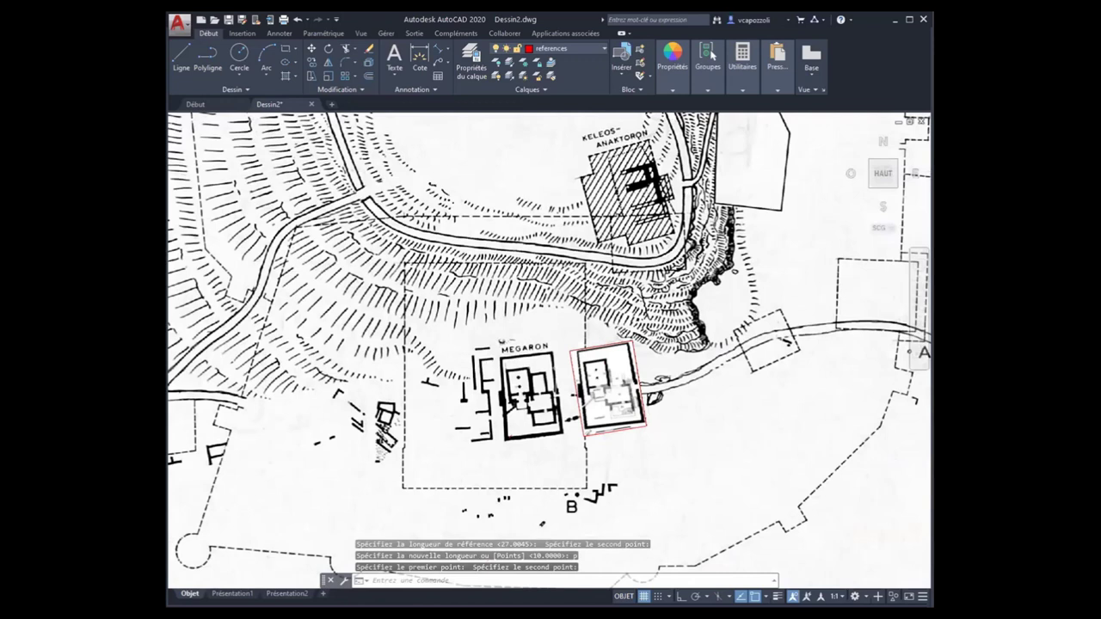
{"action": "scroll", "coordinate": [473, 352], "scroll_direction": "up", "scroll_amount": 2}
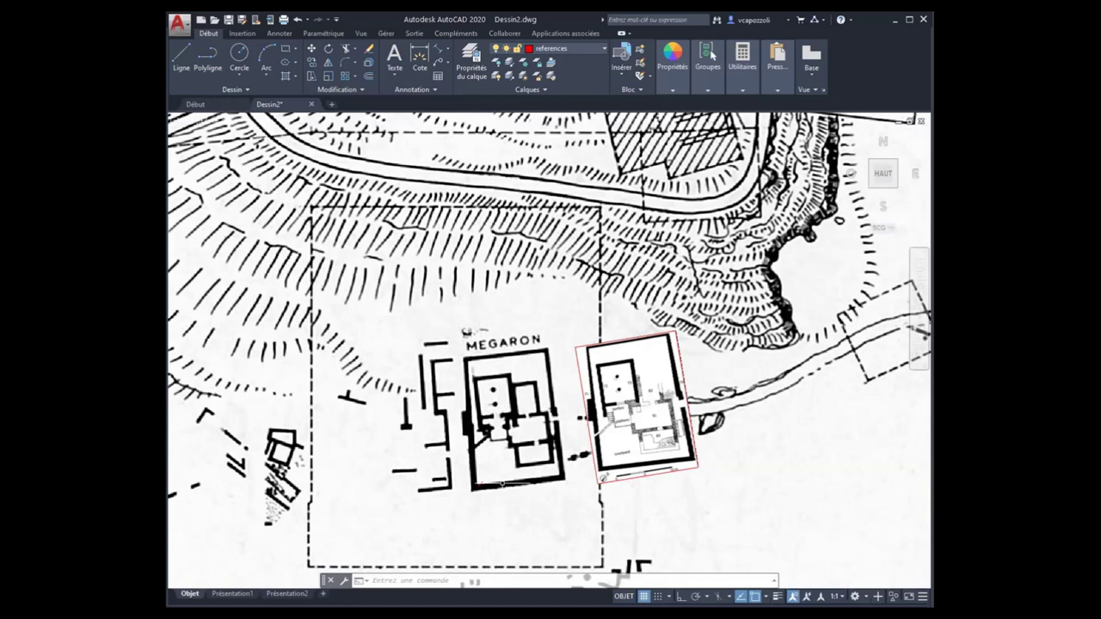
{"action": "scroll", "coordinate": [630, 523], "scroll_direction": "up", "scroll_amount": 3}
{"action": "scroll", "coordinate": [630, 522], "scroll_direction": "up", "scroll_amount": 2}
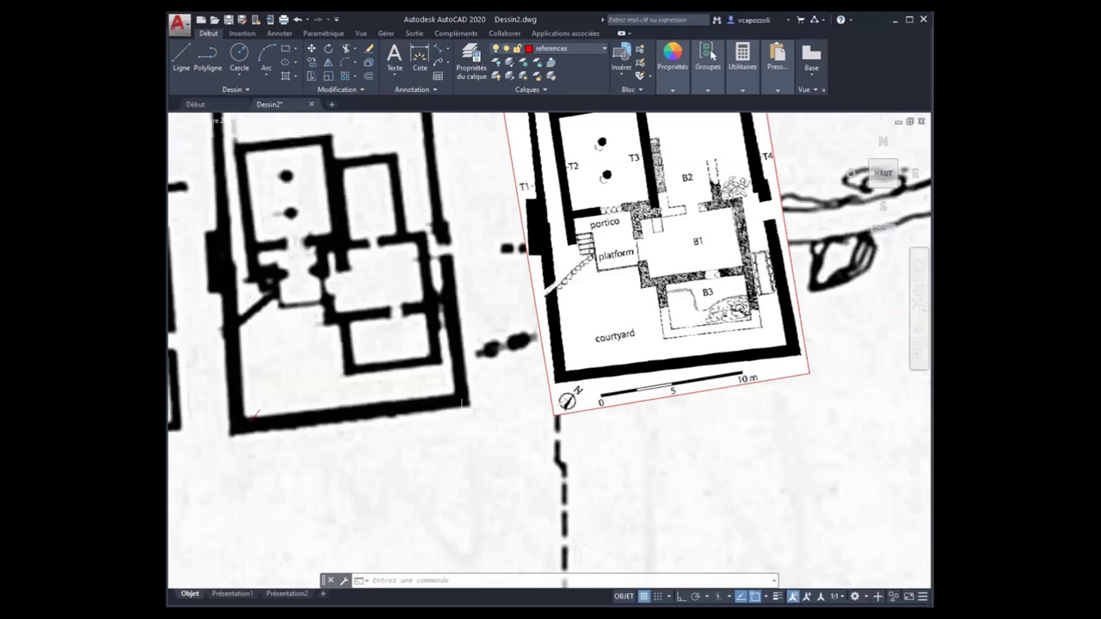
{"action": "scroll", "coordinate": [497, 454], "scroll_direction": "down", "scroll_amount": 4}
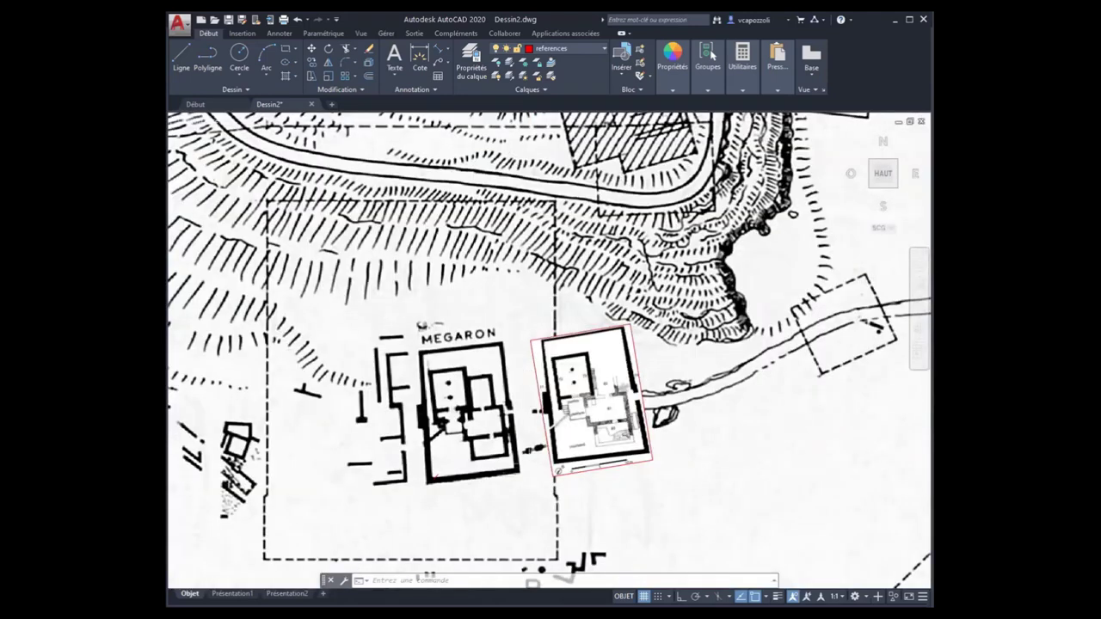
{"action": "scroll", "coordinate": [506, 448], "scroll_direction": "up", "scroll_amount": 2}
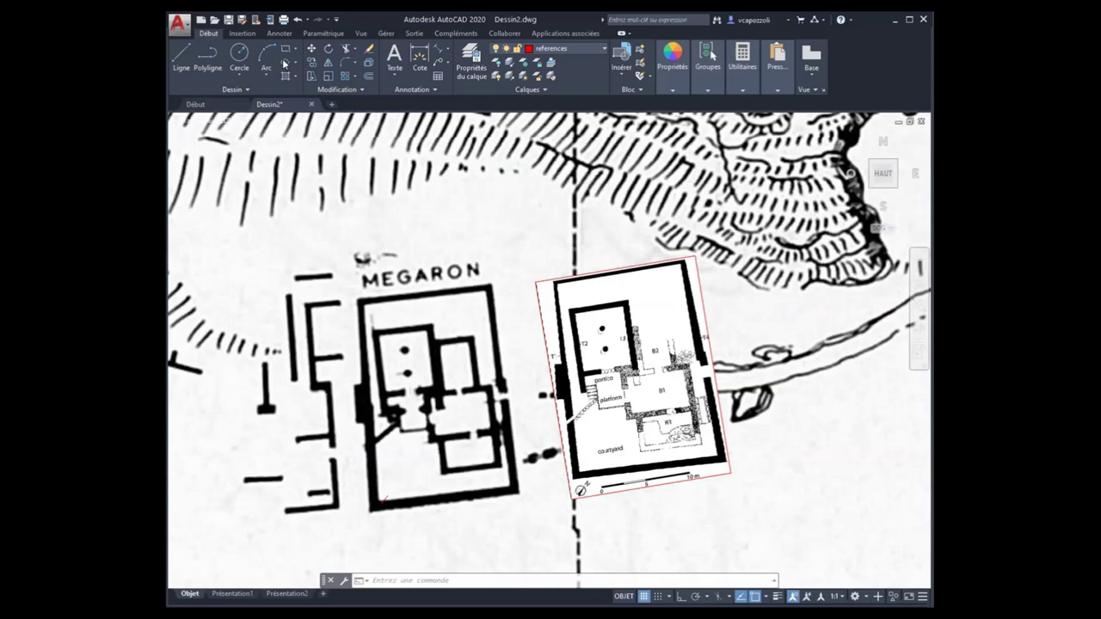
Step: Move the plan image from its wall corner onto the Megaron's matching wall corner
{"action": "left_click", "coordinate": [552, 379]}
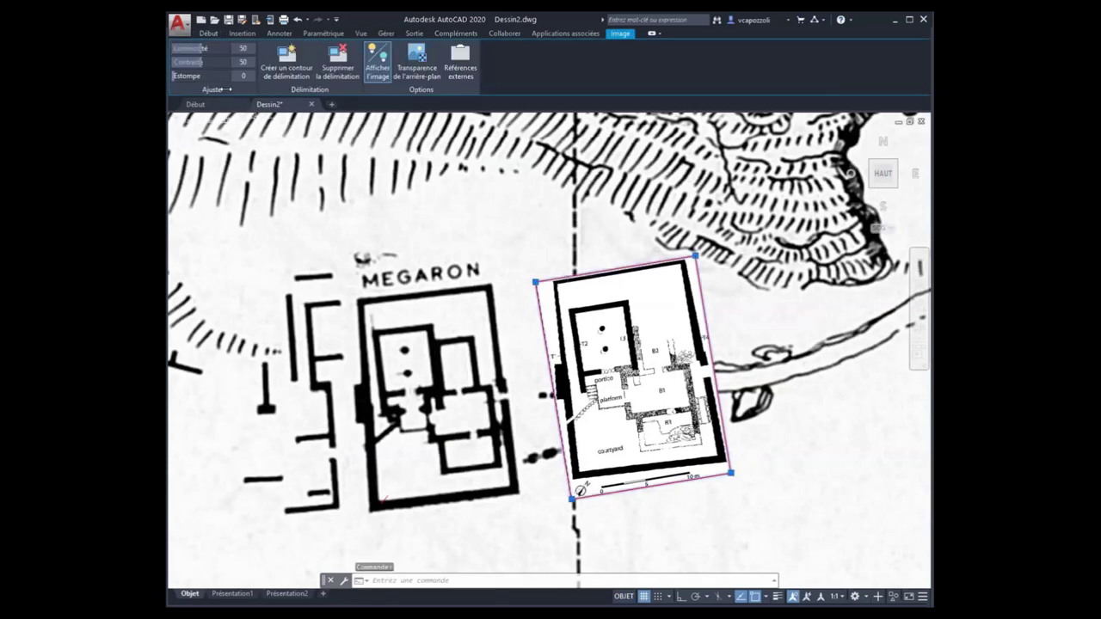
{"action": "left_click", "coordinate": [208, 32]}
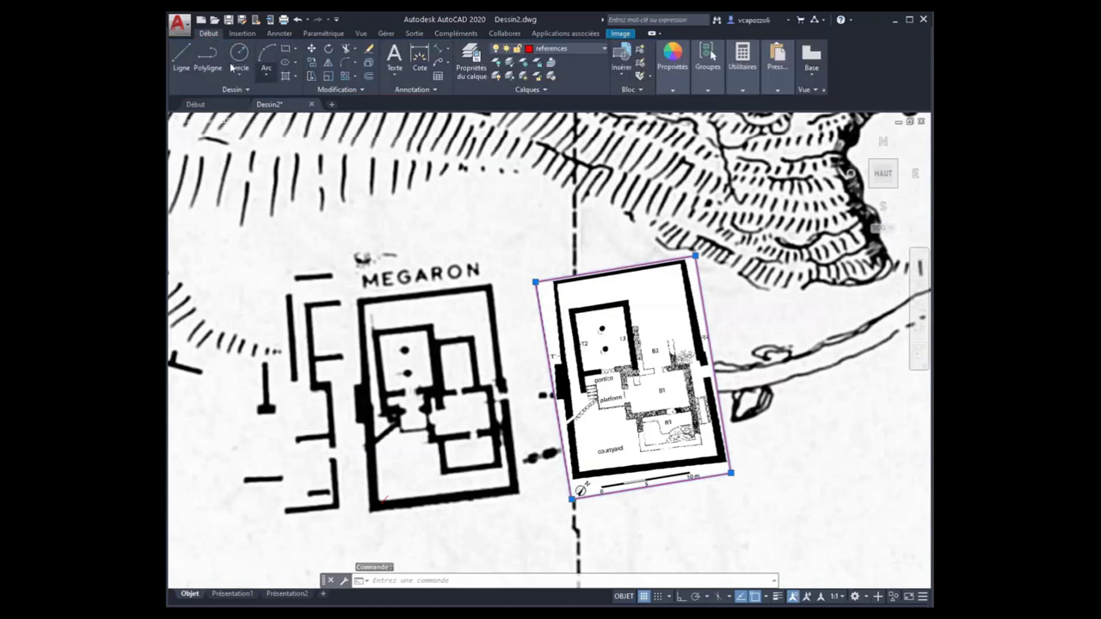
{"action": "left_click", "coordinate": [312, 49]}
{"action": "scroll", "coordinate": [574, 331], "scroll_direction": "up", "scroll_amount": 5}
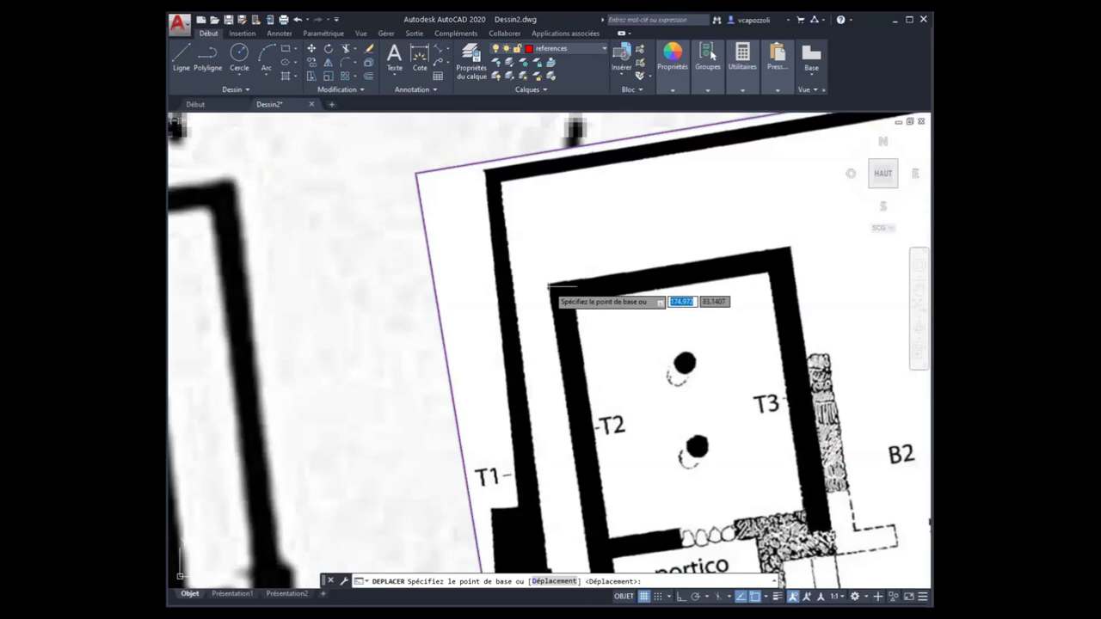
{"action": "left_click", "coordinate": [551, 287]}
{"action": "scroll", "coordinate": [551, 286], "scroll_direction": "down", "scroll_amount": 2}
{"action": "scroll", "coordinate": [602, 284], "scroll_direction": "down", "scroll_amount": 3}
{"action": "scroll", "coordinate": [382, 301], "scroll_direction": "up", "scroll_amount": 4}
{"action": "scroll", "coordinate": [338, 324], "scroll_direction": "up", "scroll_amount": 4}
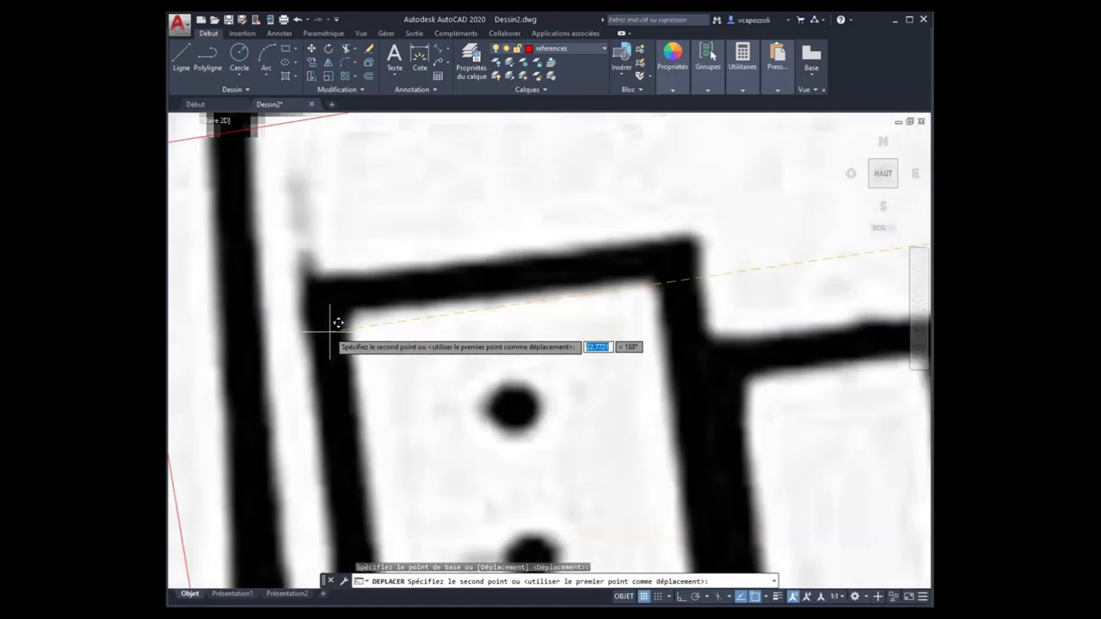
{"action": "left_click", "coordinate": [314, 274]}
{"action": "scroll", "coordinate": [313, 274], "scroll_direction": "down", "scroll_amount": 1}
{"action": "scroll", "coordinate": [344, 274], "scroll_direction": "down", "scroll_amount": 1}
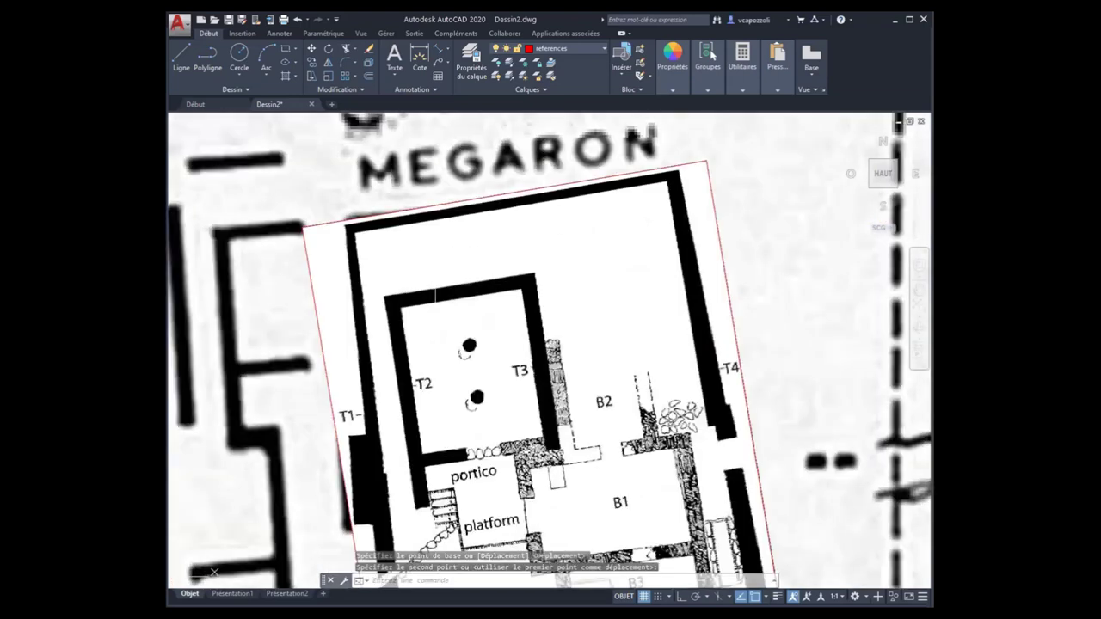
{"action": "scroll", "coordinate": [393, 284], "scroll_direction": "down", "scroll_amount": 1}
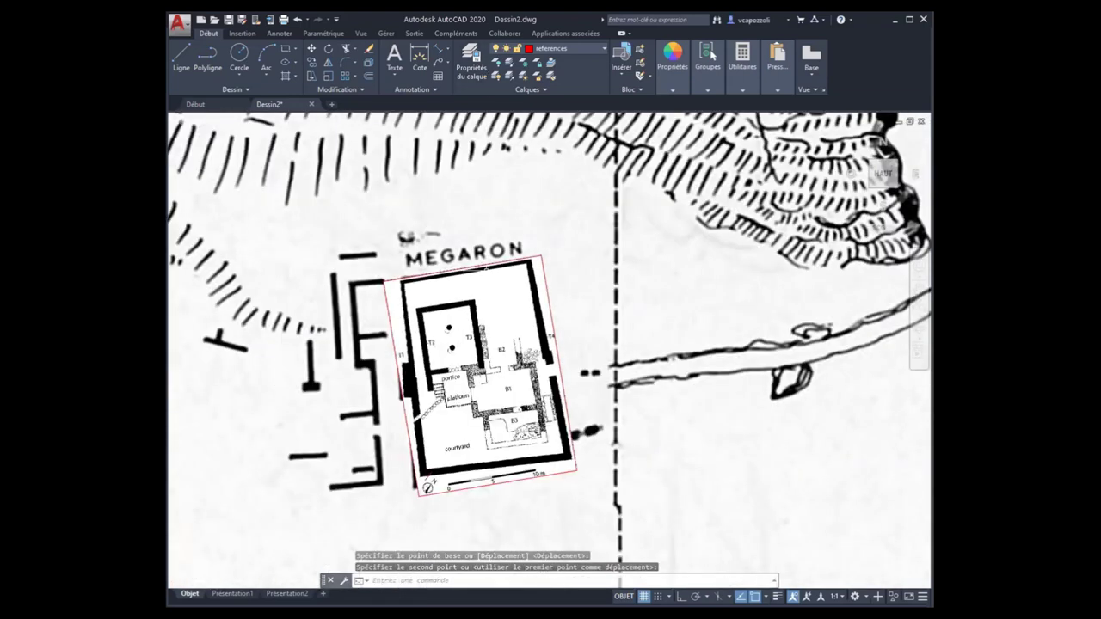
{"action": "left_click", "coordinate": [475, 268]}
{"action": "left_click", "coordinate": [372, 67]}
{"action": "left_click", "coordinate": [372, 67]}
{"action": "left_click", "coordinate": [372, 67]}
{"action": "left_click", "coordinate": [374, 69]}
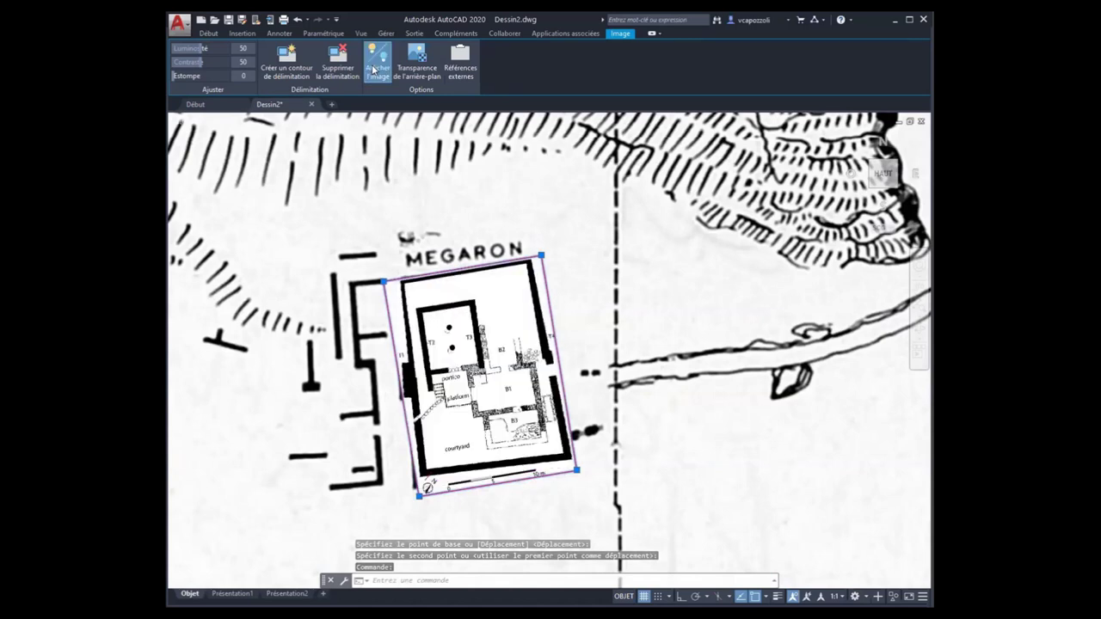
{"action": "left_click", "coordinate": [373, 69]}
{"action": "left_click", "coordinate": [373, 70]}
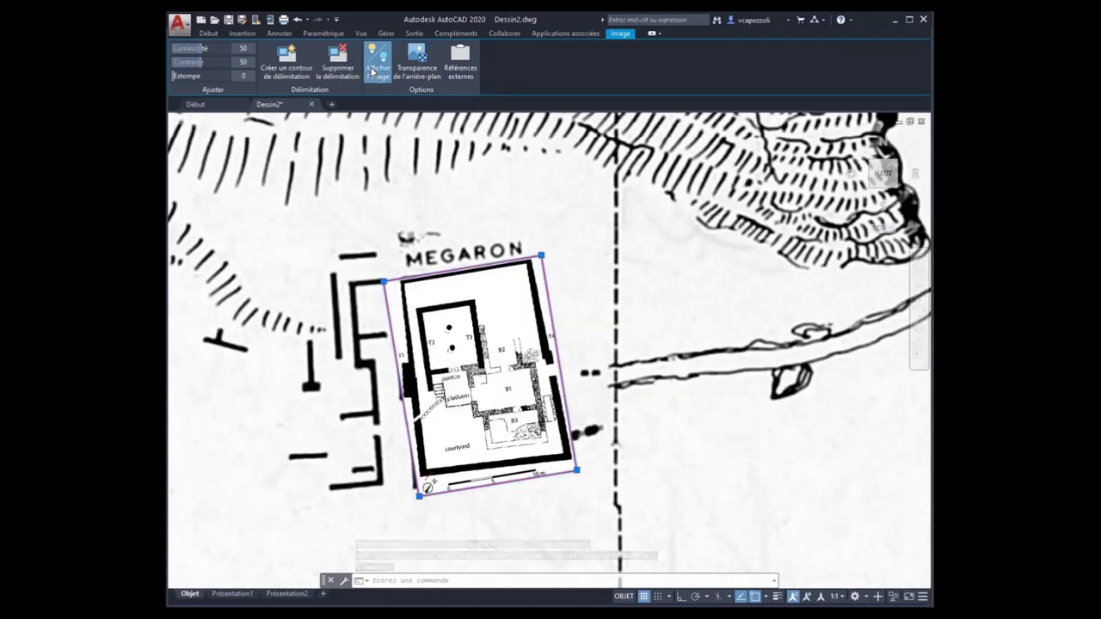
{"action": "left_click", "coordinate": [373, 70]}
{"action": "left_click", "coordinate": [372, 71]}
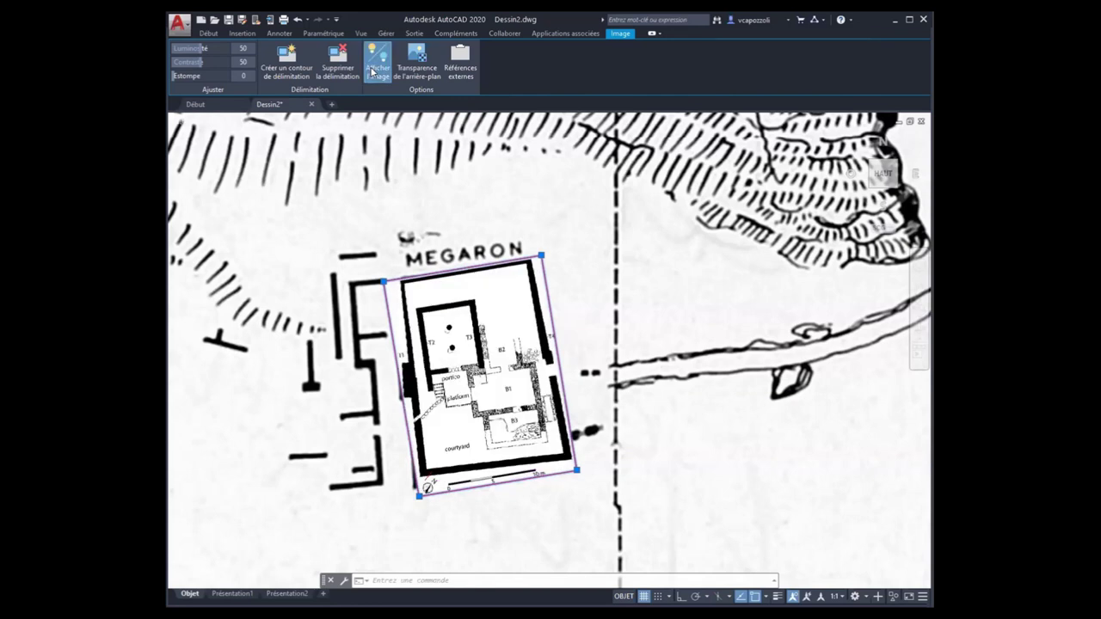
{"action": "left_click", "coordinate": [372, 71]}
{"action": "left_click", "coordinate": [372, 72]}
{"action": "left_click", "coordinate": [372, 72]}
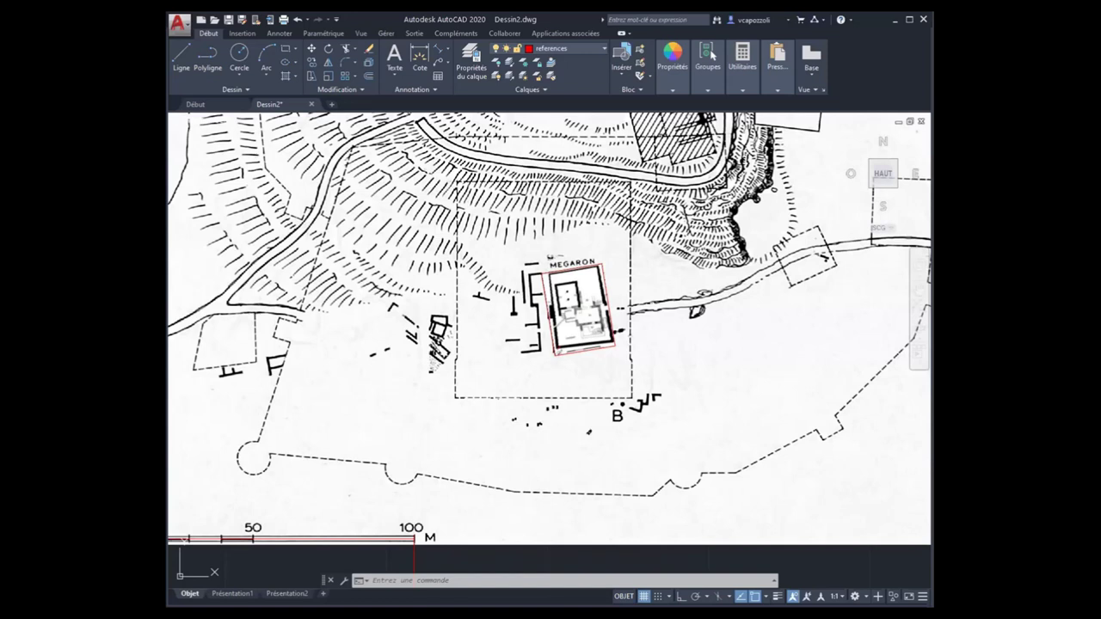
{"action": "scroll", "coordinate": [319, 258], "scroll_direction": "down", "scroll_amount": 6}
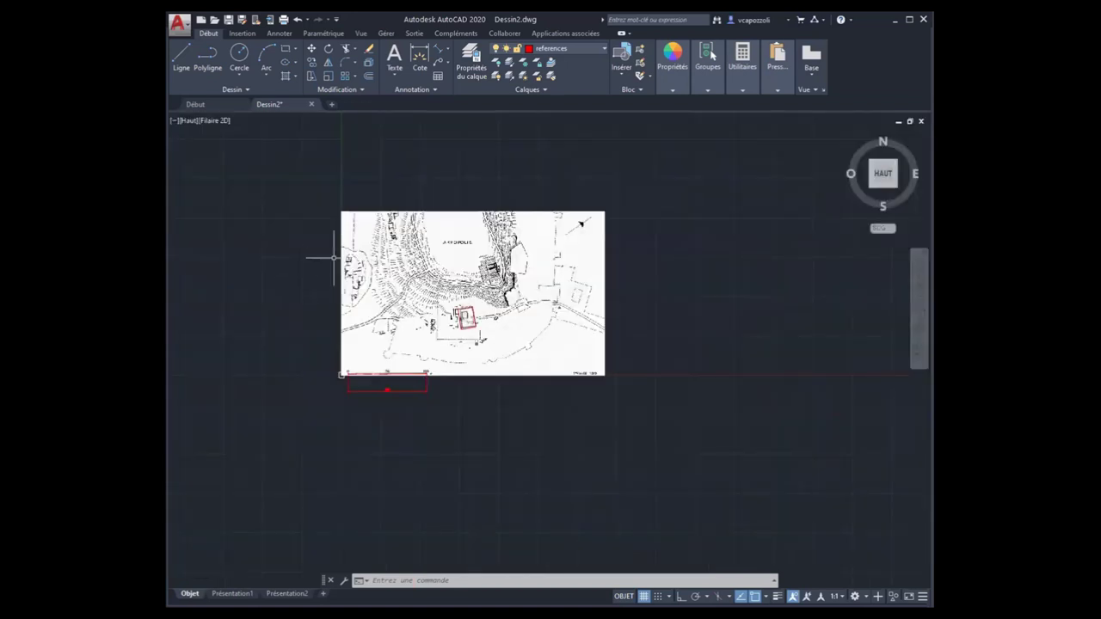
{"action": "scroll", "coordinate": [320, 258], "scroll_direction": "up", "scroll_amount": 4}
{"action": "middle_click_drag", "start_coordinate": [602, 344], "coordinate": [559, 343]}
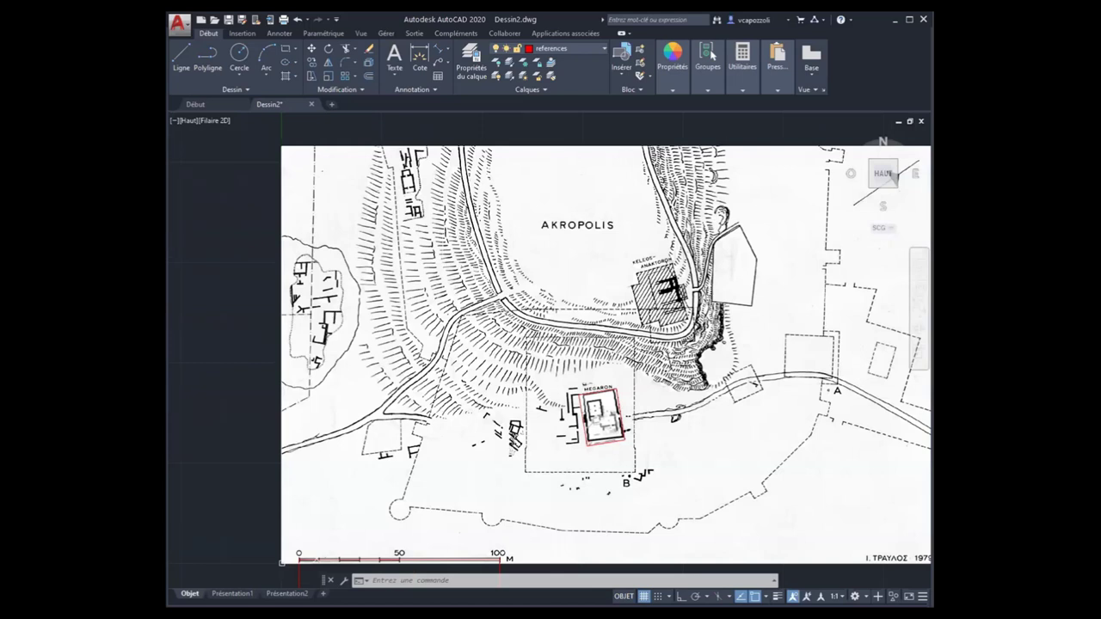
{"action": "scroll", "coordinate": [619, 335], "scroll_direction": "up", "scroll_amount": 2}
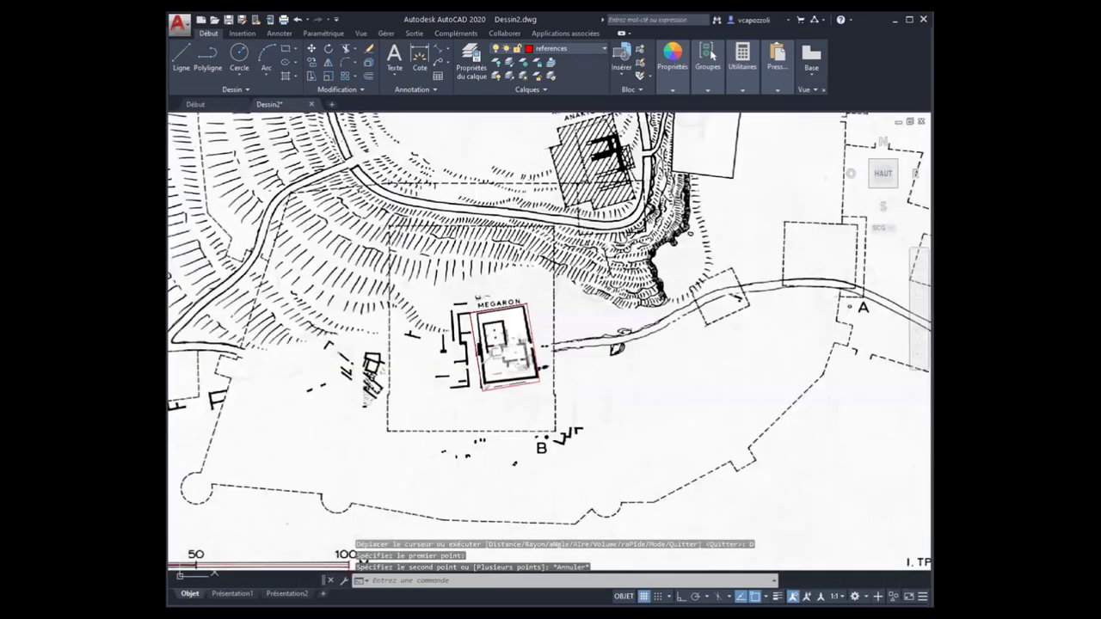
{"action": "scroll", "coordinate": [619, 335], "scroll_direction": "up", "scroll_amount": 2}
{"action": "scroll", "coordinate": [619, 335], "scroll_direction": "up", "scroll_amount": 1}
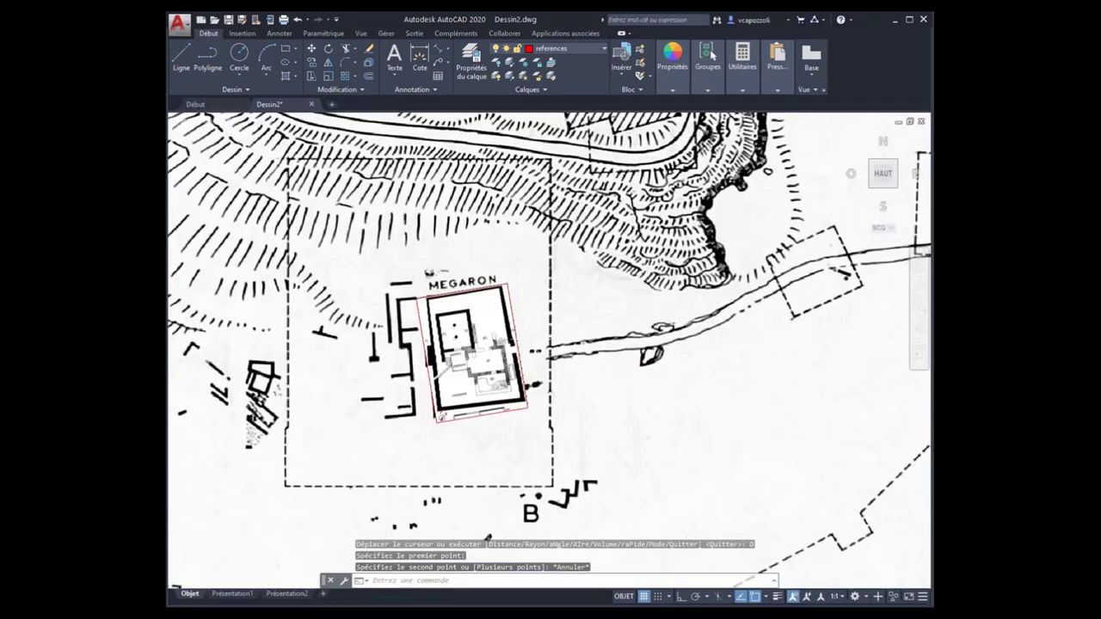
{"action": "scroll", "coordinate": [534, 344], "scroll_direction": "up", "scroll_amount": 5}
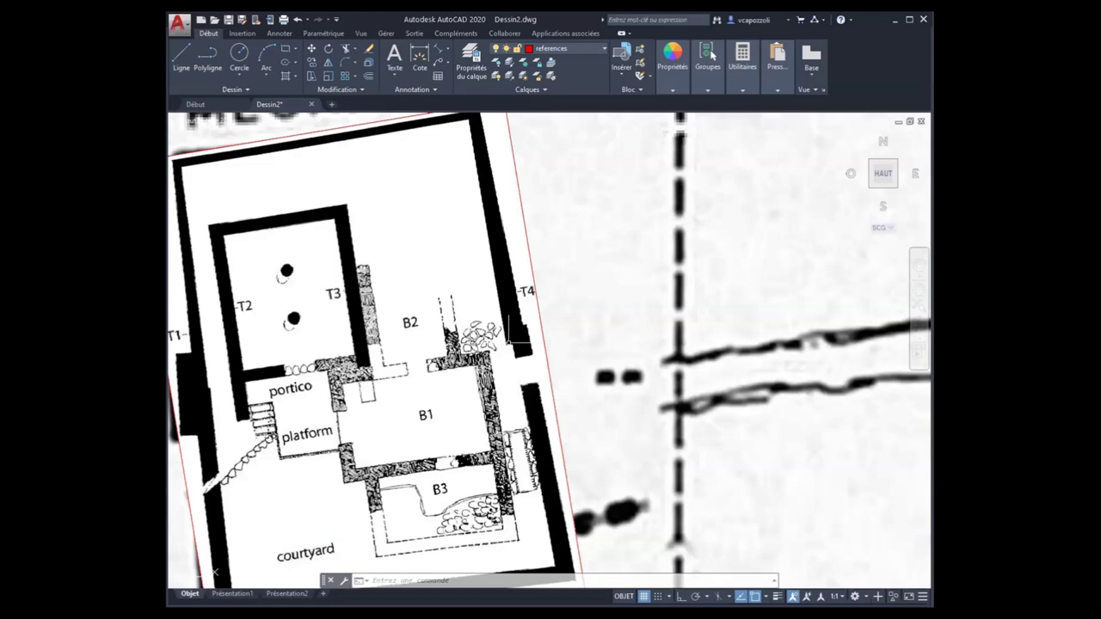
{"action": "scroll", "coordinate": [509, 336], "scroll_direction": "down", "scroll_amount": 10}
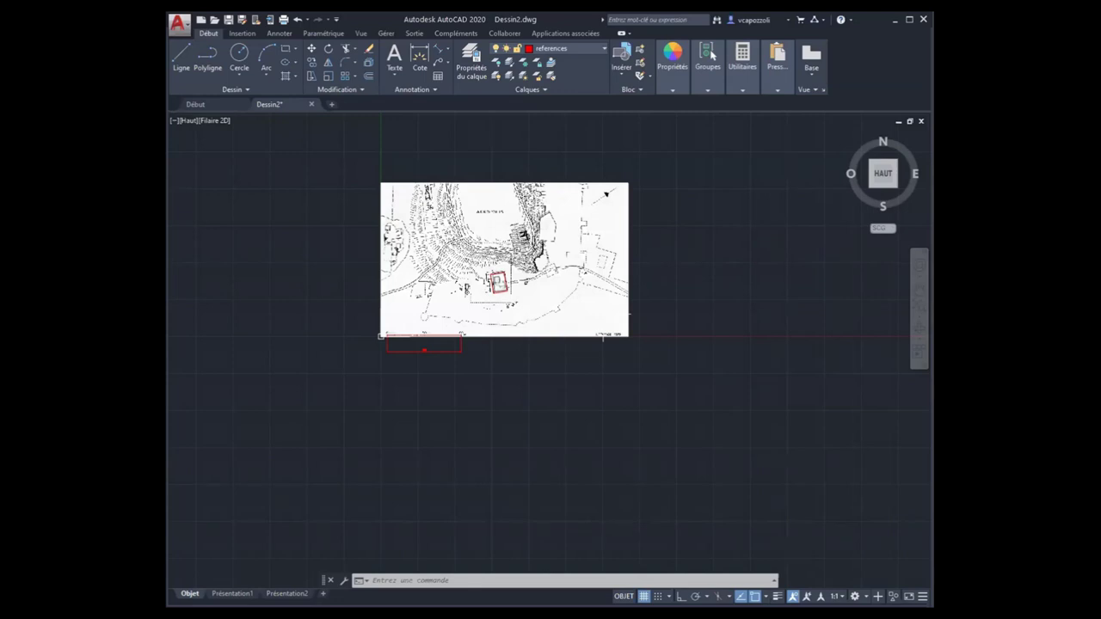
{"action": "scroll", "coordinate": [502, 295], "scroll_direction": "up", "scroll_amount": 2}
{"action": "scroll", "coordinate": [502, 295], "scroll_direction": "up", "scroll_amount": 5}
{"action": "scroll", "coordinate": [502, 295], "scroll_direction": "up", "scroll_amount": 2}
{"action": "scroll", "coordinate": [502, 295], "scroll_direction": "up", "scroll_amount": 1}
{"action": "scroll", "coordinate": [411, 280], "scroll_direction": "up", "scroll_amount": 5}
Step: Start an aligned dimension at the 0 end of the plan's scale bar
{"action": "type", "text": "COT"}
{"action": "left_click", "coordinate": [423, 57]}
{"action": "left_click", "coordinate": [447, 49]}
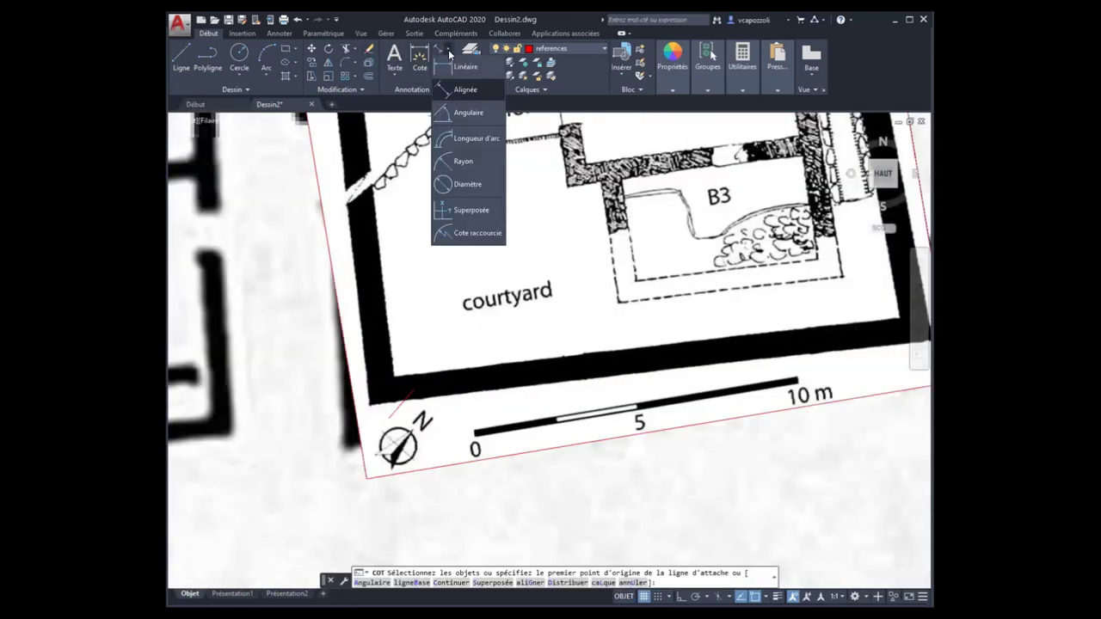
{"action": "left_click", "coordinate": [468, 111]}
{"action": "scroll", "coordinate": [474, 420], "scroll_direction": "up", "scroll_amount": 3}
{"action": "scroll", "coordinate": [504, 443], "scroll_direction": "up", "scroll_amount": 3}
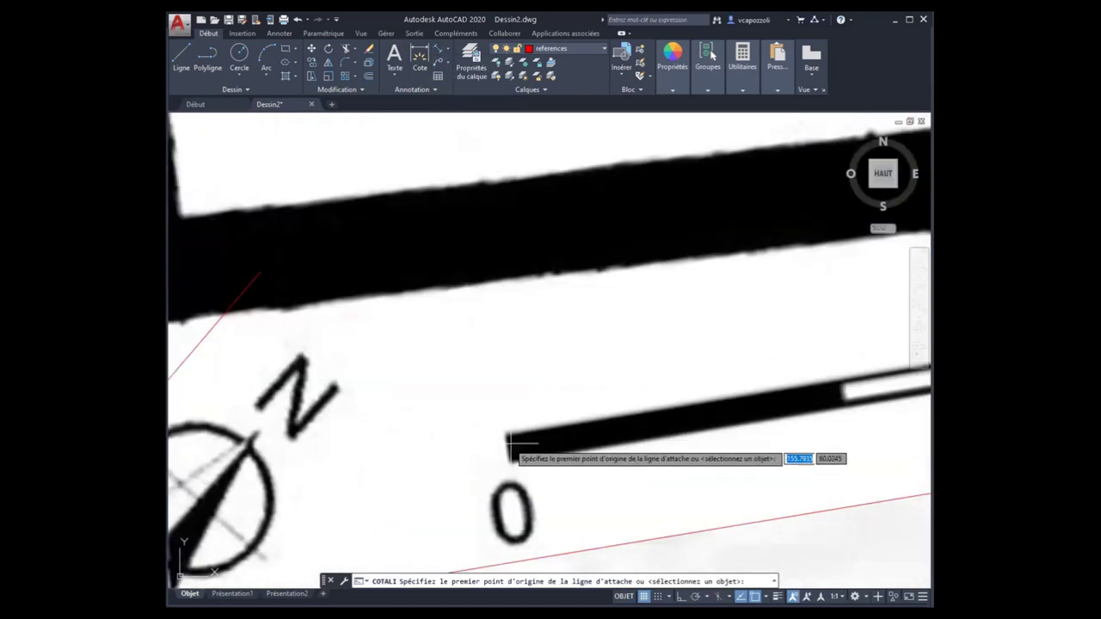
{"action": "left_click", "coordinate": [508, 448]}
{"action": "scroll", "coordinate": [508, 448], "scroll_direction": "down", "scroll_amount": 2}
{"action": "scroll", "coordinate": [346, 405], "scroll_direction": "down", "scroll_amount": 3}
{"action": "scroll", "coordinate": [627, 366], "scroll_direction": "up", "scroll_amount": 5}
{"action": "scroll", "coordinate": [734, 362], "scroll_direction": "down", "scroll_amount": 3}
{"action": "scroll", "coordinate": [640, 344], "scroll_direction": "up", "scroll_amount": 3}
{"action": "scroll", "coordinate": [537, 383], "scroll_direction": "down", "scroll_amount": 3}
{"action": "scroll", "coordinate": [625, 366], "scroll_direction": "up", "scroll_amount": 4}
{"action": "scroll", "coordinate": [605, 393], "scroll_direction": "up", "scroll_amount": 2}
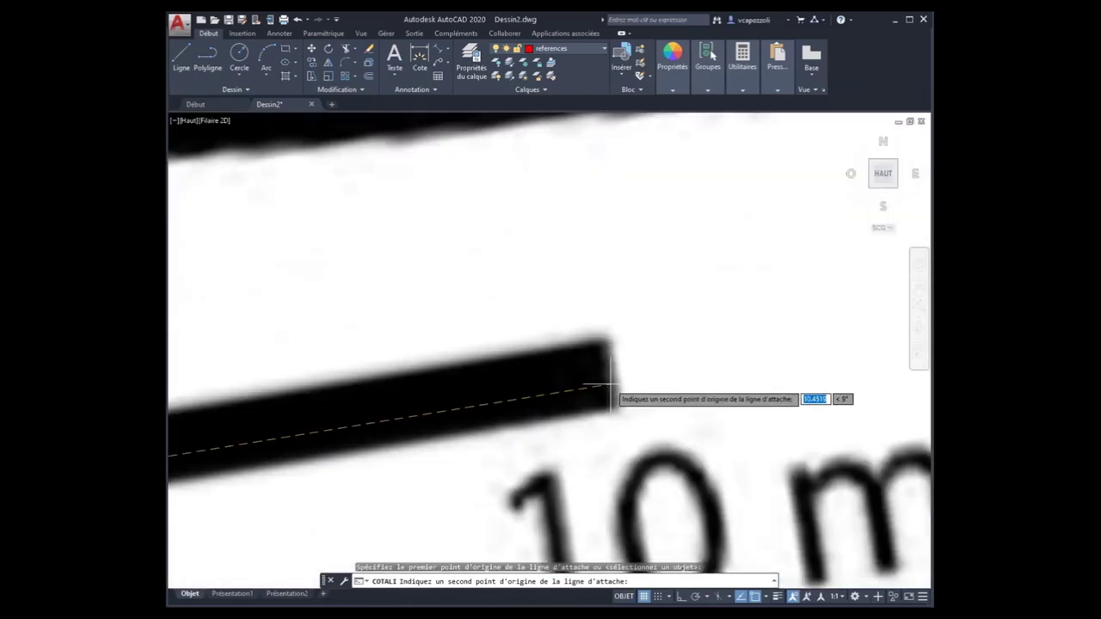
Step: End the dimension at the 10 m mark, placing the 10,45 line below the bar
{"action": "left_click", "coordinate": [611, 387]}
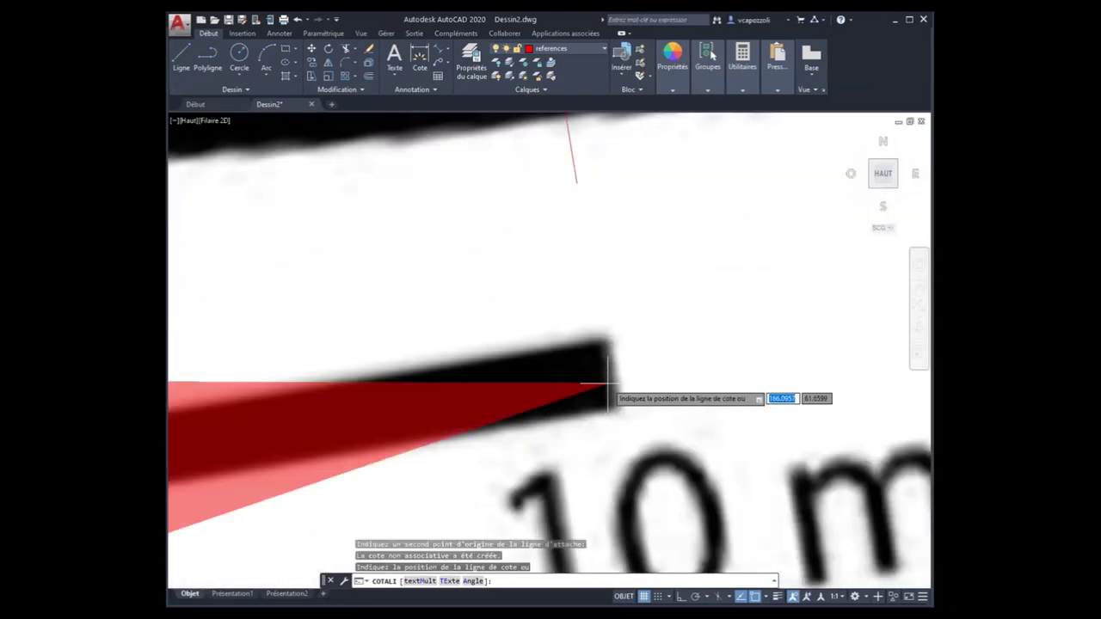
{"action": "scroll", "coordinate": [609, 381], "scroll_direction": "down", "scroll_amount": 2}
{"action": "scroll", "coordinate": [604, 322], "scroll_direction": "down", "scroll_amount": 1}
{"action": "scroll", "coordinate": [617, 332], "scroll_direction": "down", "scroll_amount": 3}
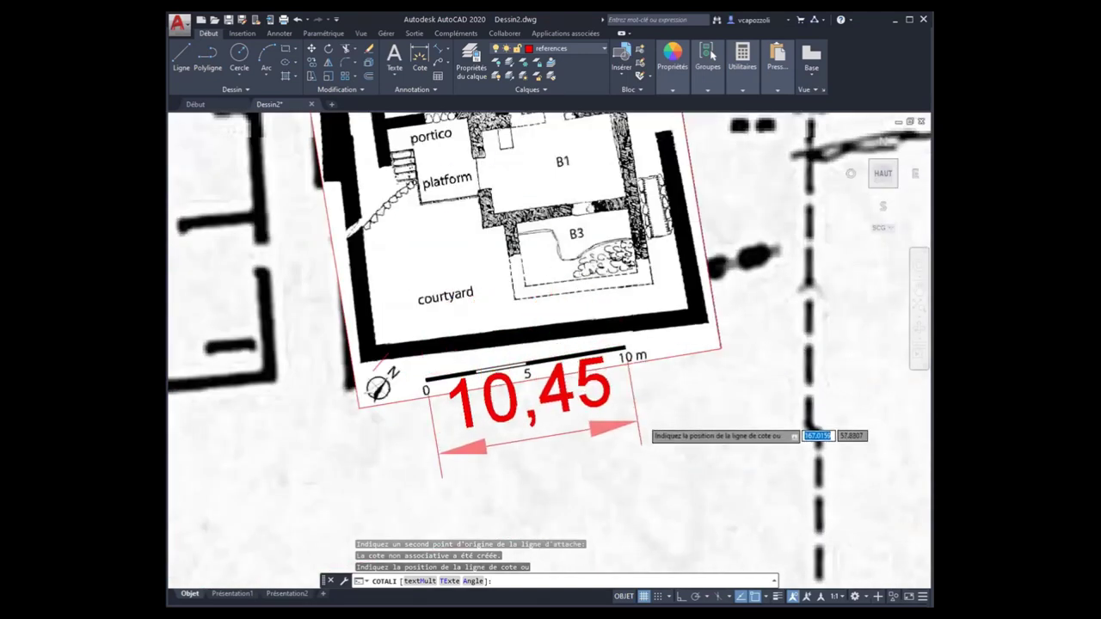
{"action": "left_click", "coordinate": [643, 438]}
{"action": "scroll", "coordinate": [641, 443], "scroll_direction": "down", "scroll_amount": 3}
{"action": "scroll", "coordinate": [632, 454], "scroll_direction": "down", "scroll_amount": 2}
{"action": "middle_click_drag", "start_coordinate": [632, 454], "coordinate": [631, 359]}
{"action": "mouse_move", "coordinate": [309, 536]}
{"action": "middle_mouse_down"}
{"action": "mouse_move", "coordinate": [312, 377]}
{"action": "mouse_move", "coordinate": [295, 471]}
{"action": "middle_mouse_up"}
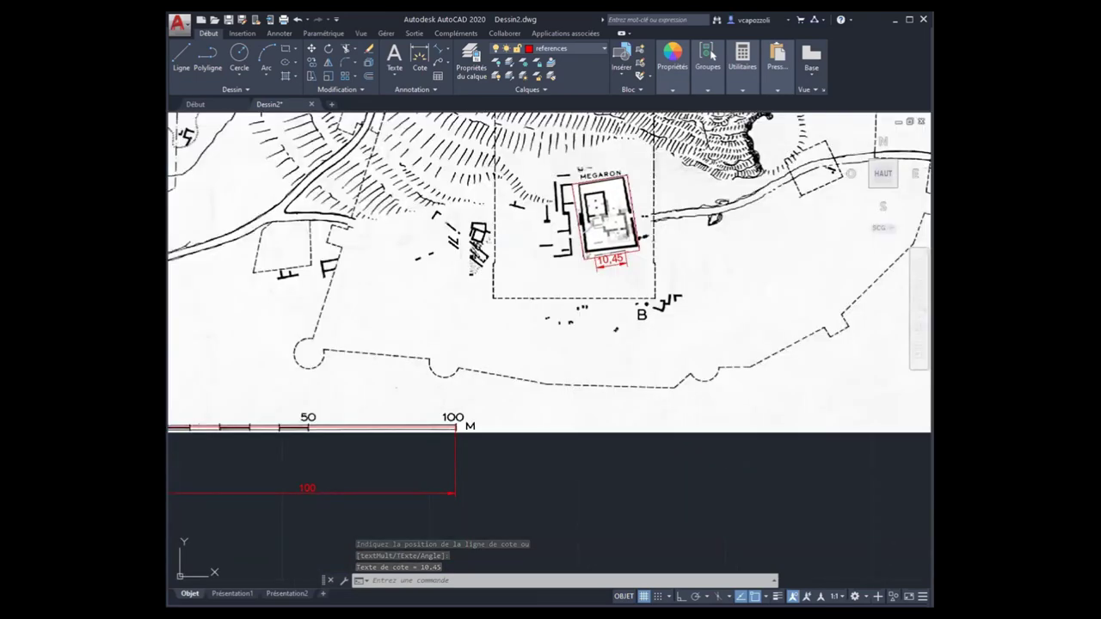
{"action": "scroll", "coordinate": [602, 250], "scroll_direction": "up", "scroll_amount": 5}
{"action": "scroll", "coordinate": [602, 250], "scroll_direction": "up", "scroll_amount": 3}
{"action": "scroll", "coordinate": [603, 250], "scroll_direction": "down", "scroll_amount": 5}
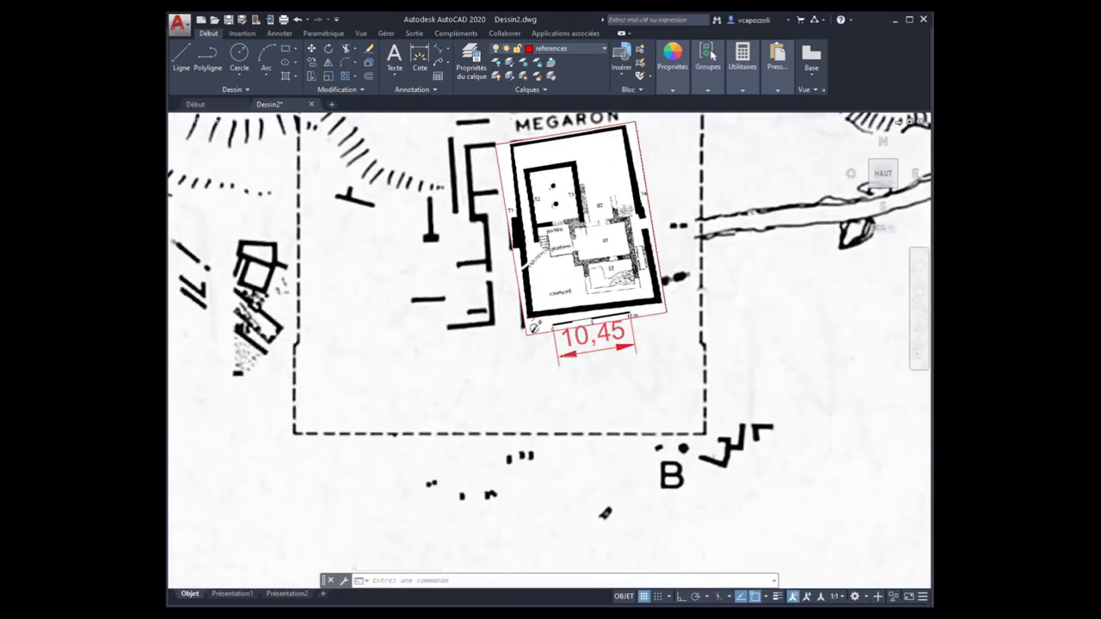
{"action": "scroll", "coordinate": [576, 258], "scroll_direction": "down", "scroll_amount": 1}
{"action": "scroll", "coordinate": [577, 292], "scroll_direction": "up", "scroll_amount": 6}
{"action": "middle_click_drag", "start_coordinate": [577, 293], "coordinate": [375, 315]}
{"action": "scroll", "coordinate": [376, 315], "scroll_direction": "down", "scroll_amount": 8}
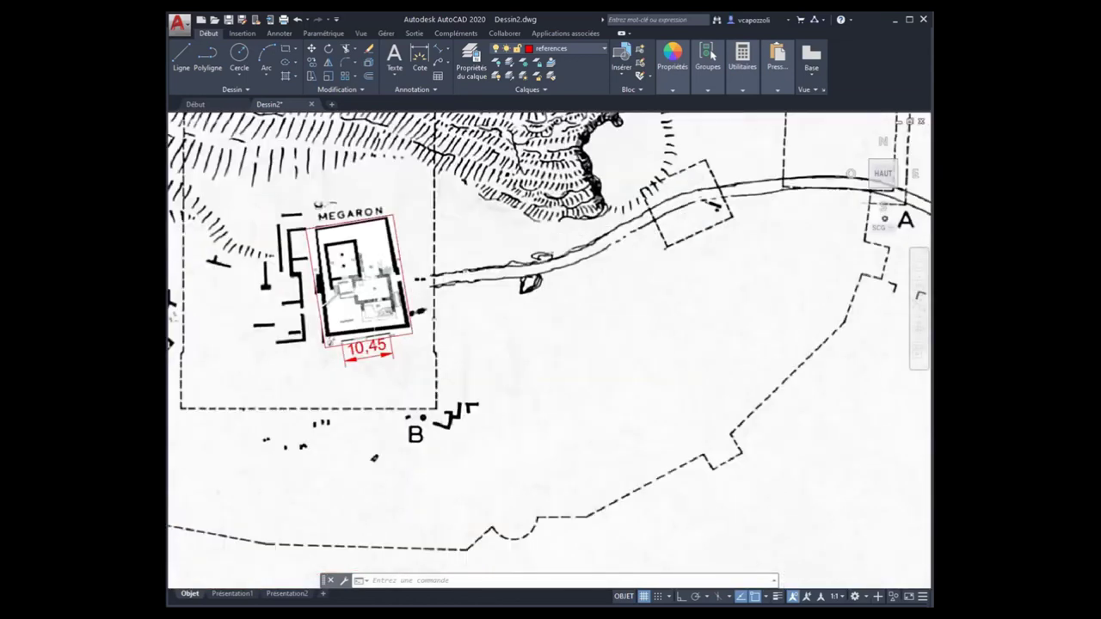
{"action": "middle_click_drag", "start_coordinate": [357, 276], "coordinate": [593, 348]}
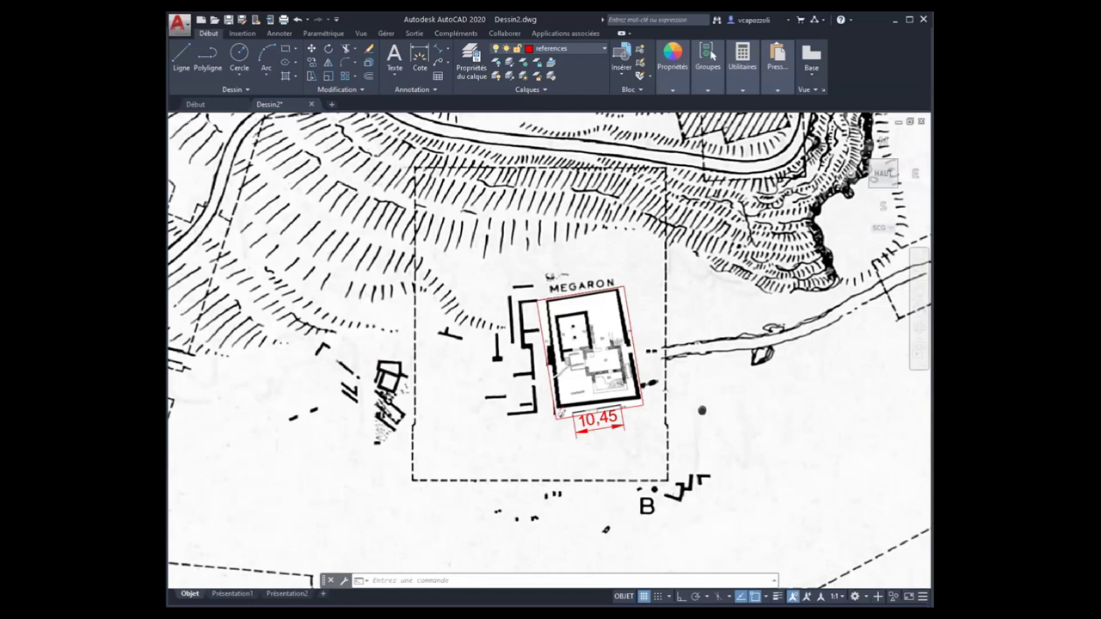
{"action": "scroll", "coordinate": [602, 344], "scroll_direction": "down", "scroll_amount": 2}
{"action": "scroll", "coordinate": [548, 421], "scroll_direction": "down", "scroll_amount": 2}
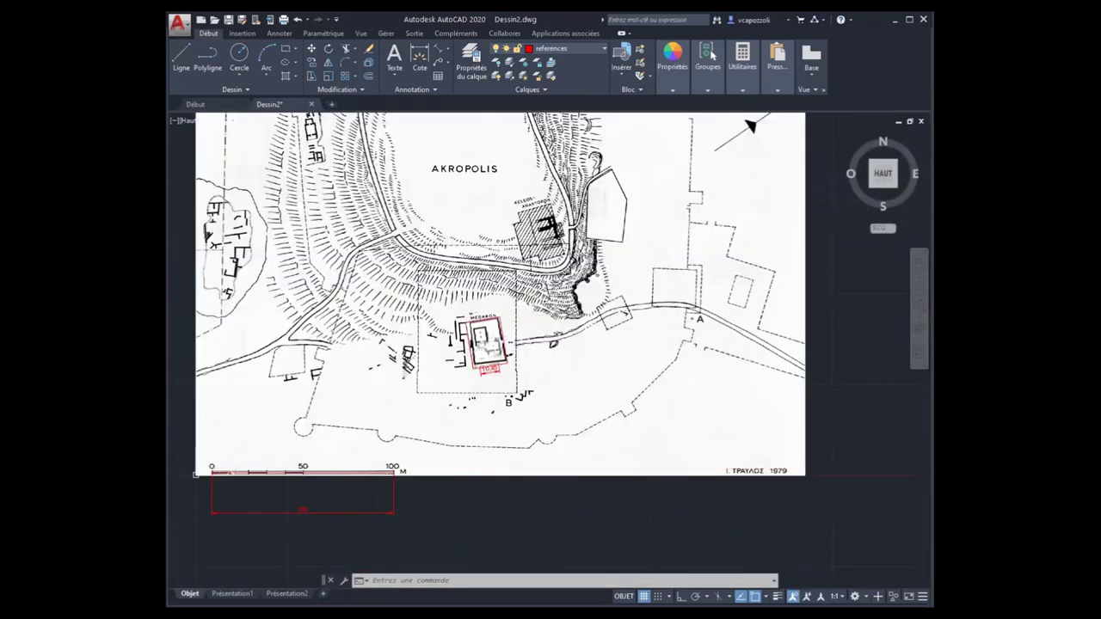
{"action": "scroll", "coordinate": [519, 417], "scroll_direction": "down", "scroll_amount": 3}
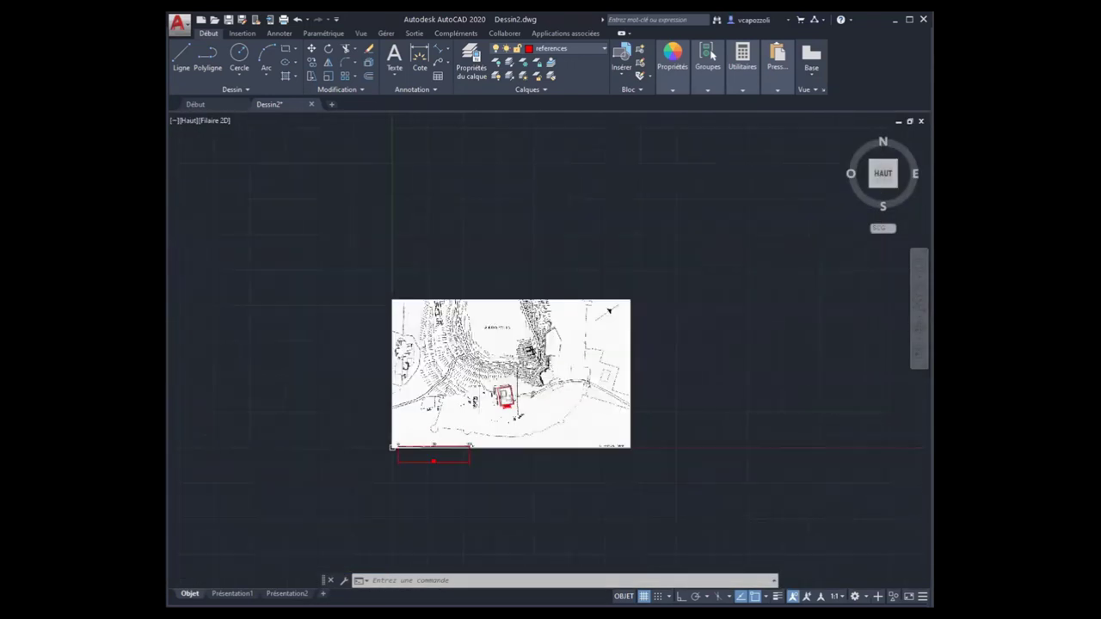